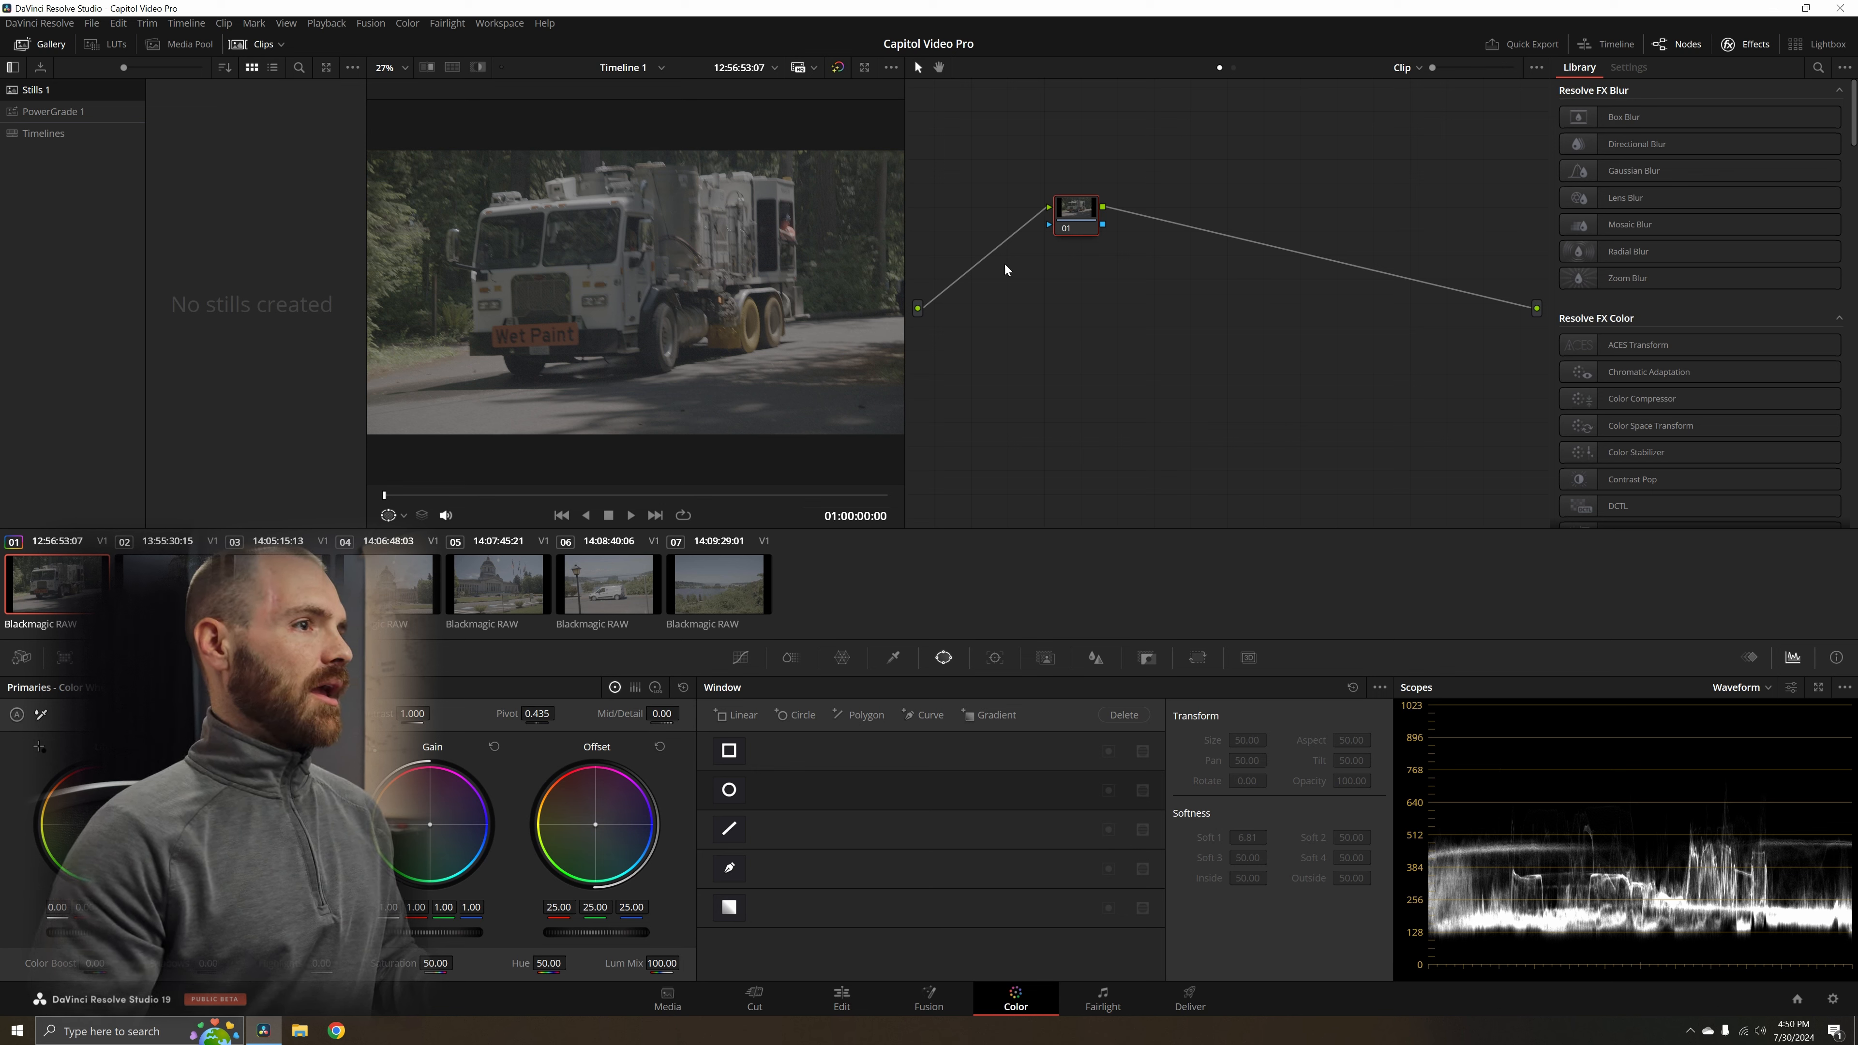
- Add a serial node after node 01 and place the two nodes at opposite ends of the node graph
{"action": "left_click_drag", "start_coordinate": [1072, 231], "coordinate": [995, 240]}
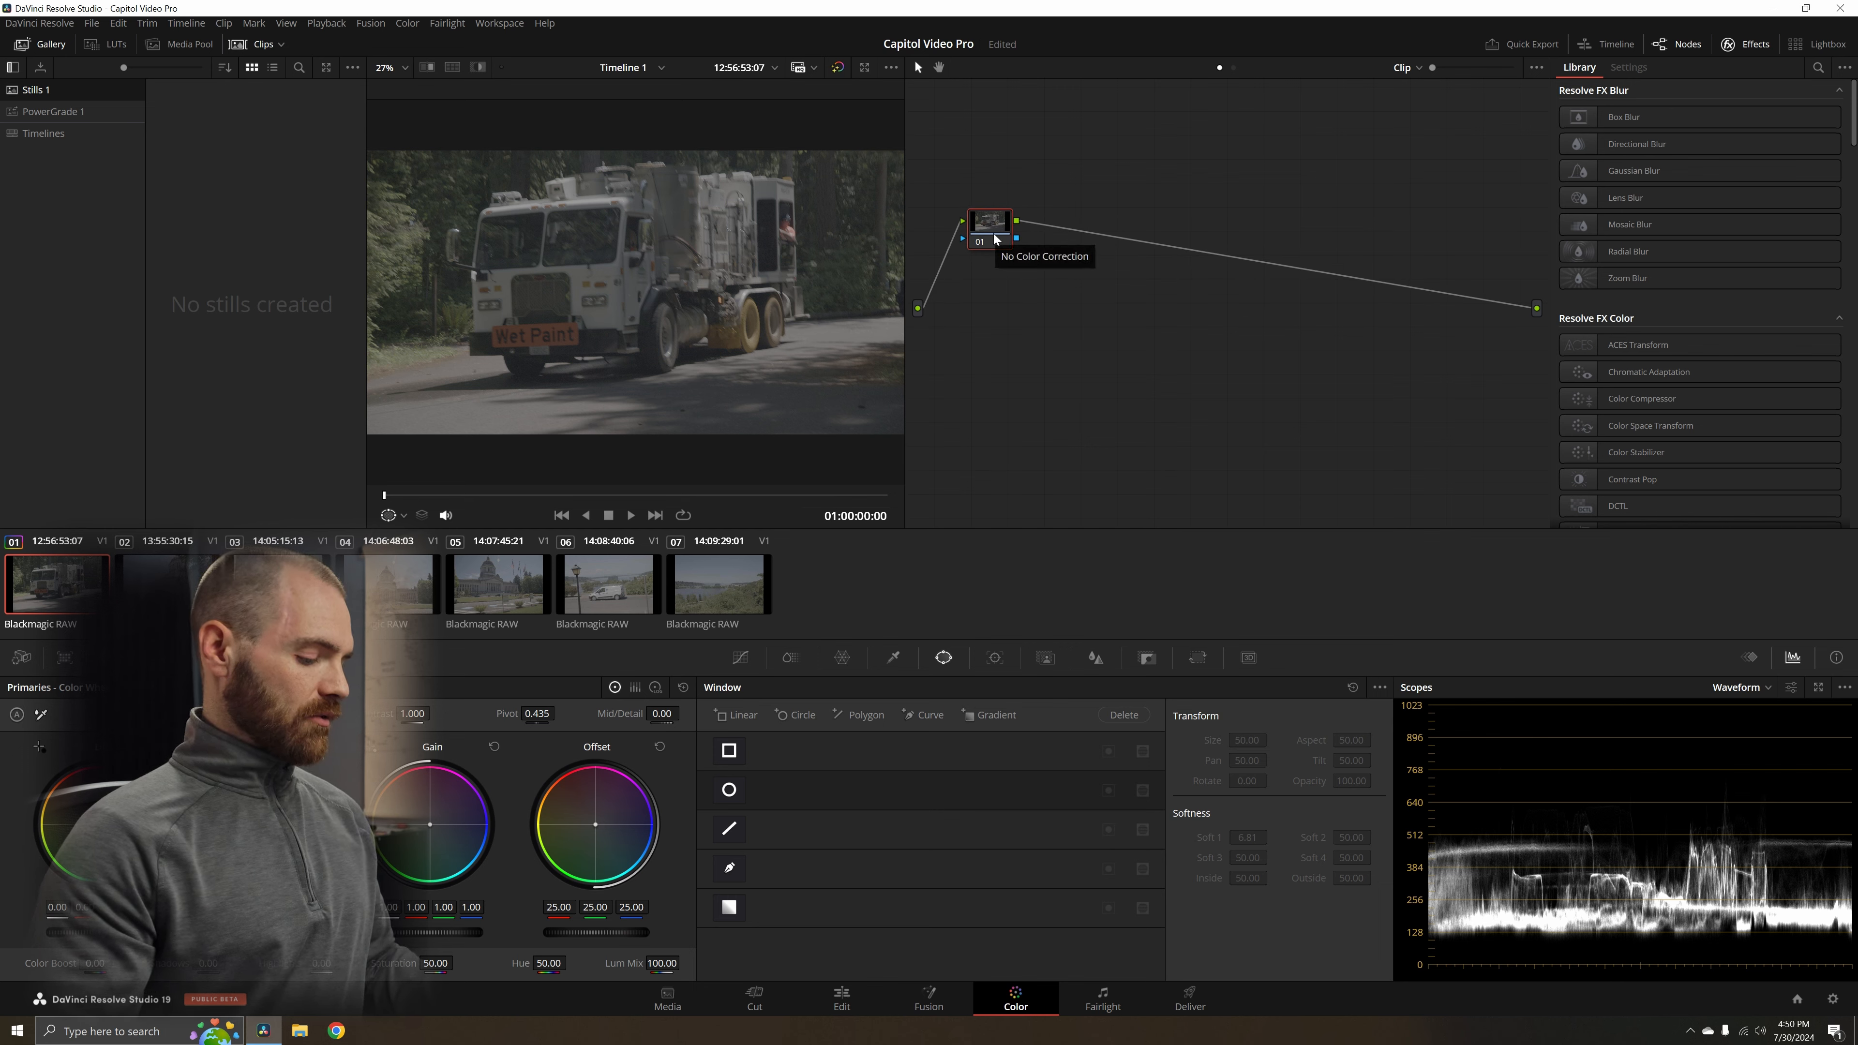
{"action": "key", "text": "alt+s"}
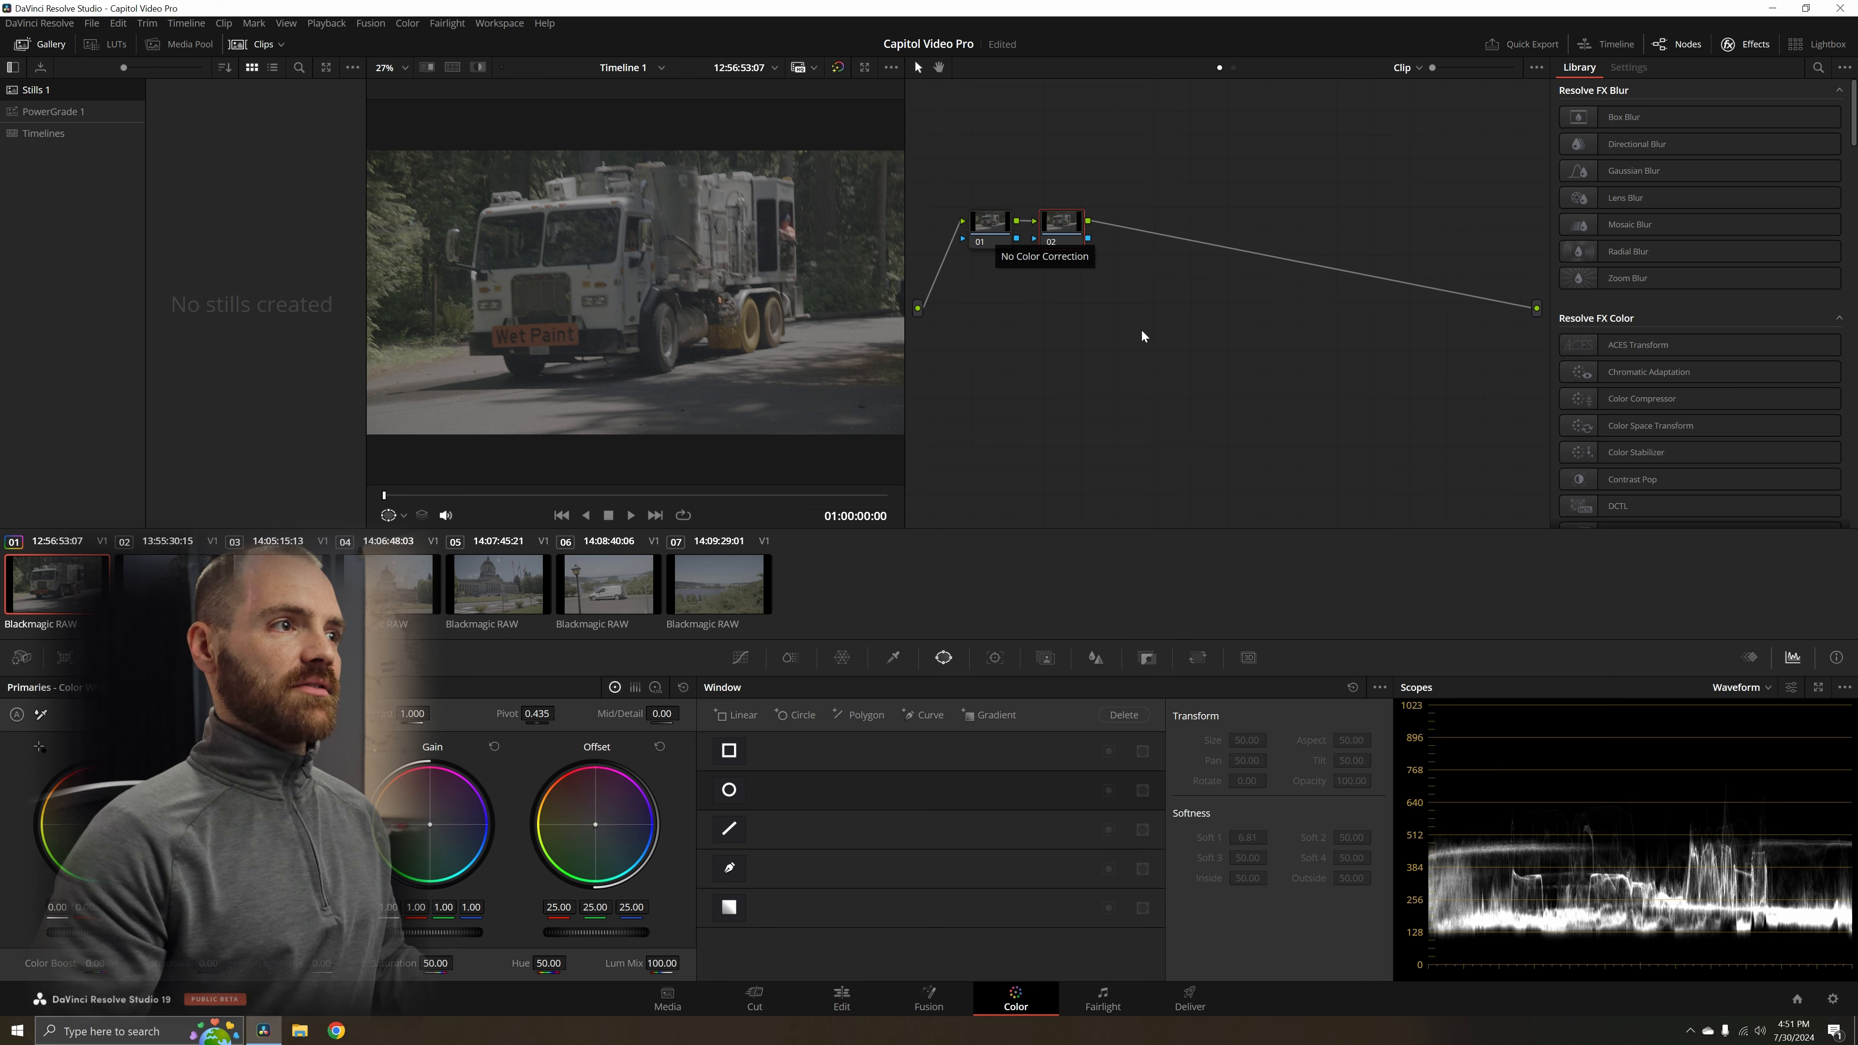
{"action": "left_click_drag", "start_coordinate": [1076, 231], "coordinate": [1403, 232]}
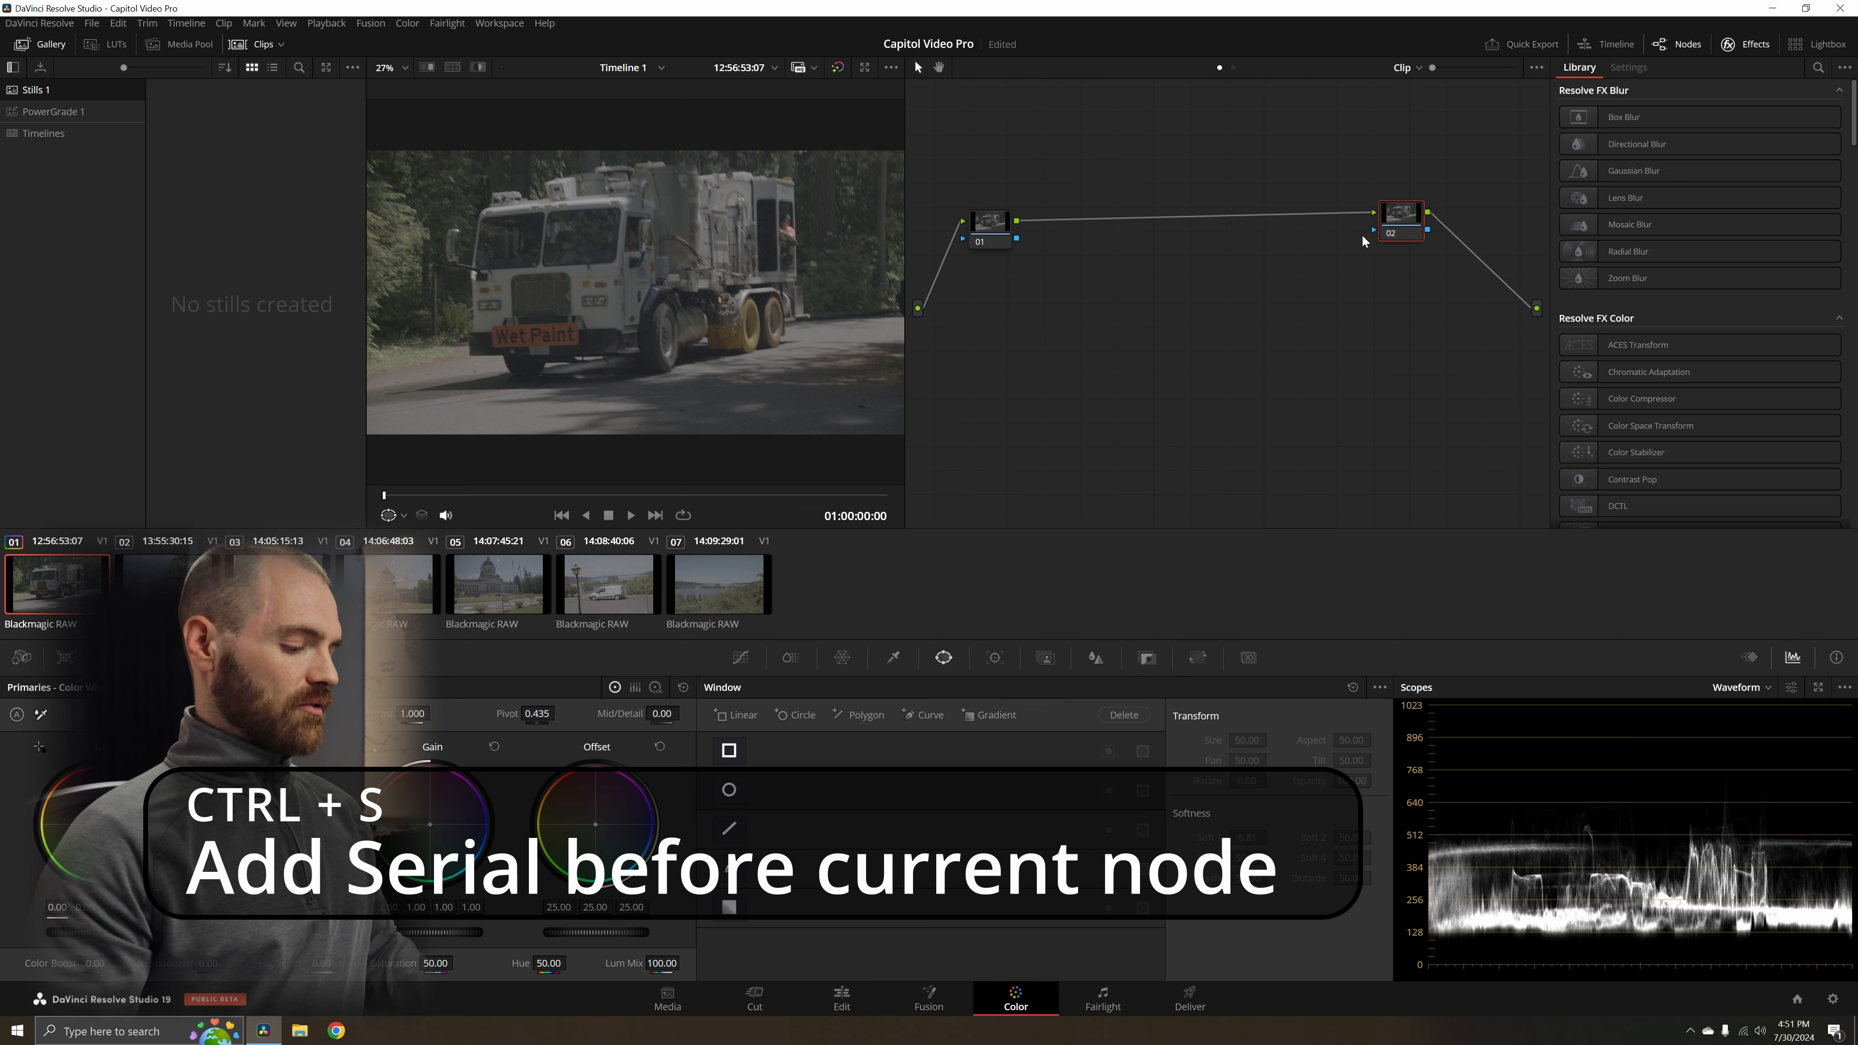
{"action": "key", "text": "ctrl+s"}
{"action": "left_click_drag", "start_coordinate": [1384, 268], "coordinate": [1255, 265]}
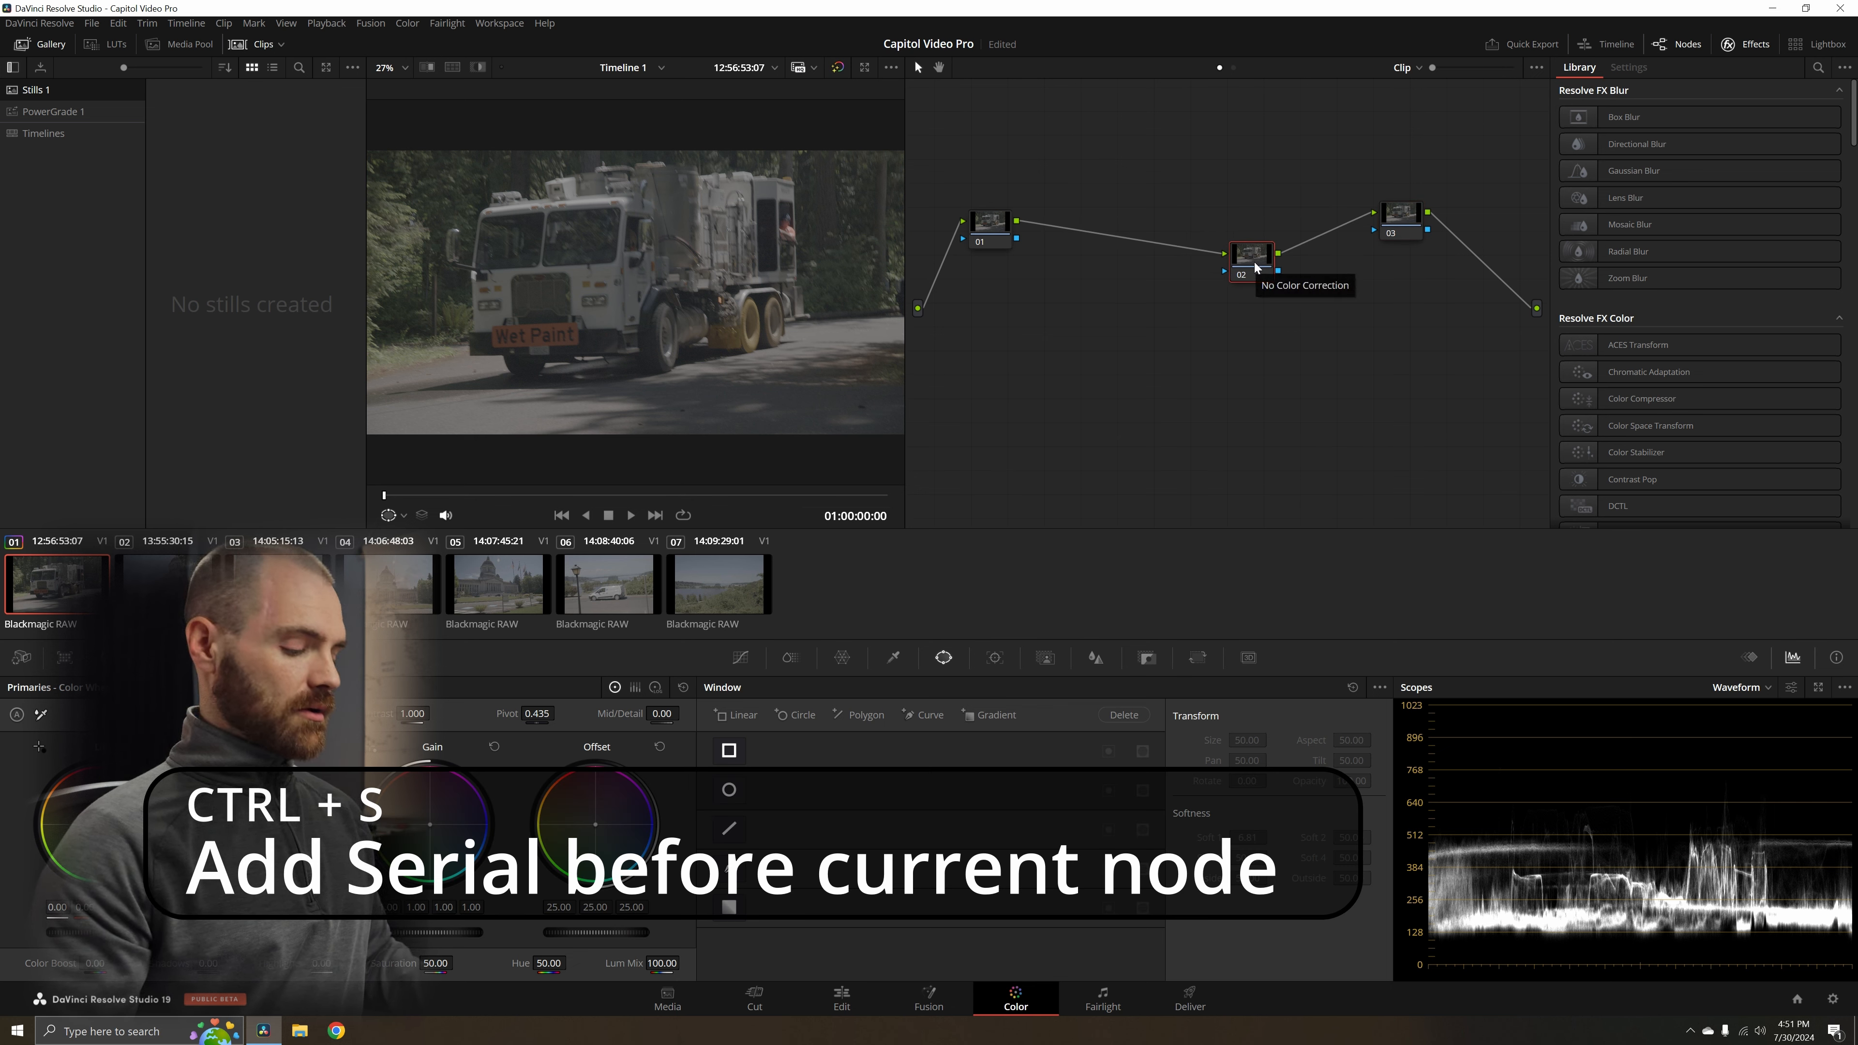
{"action": "key", "text": "Delete"}
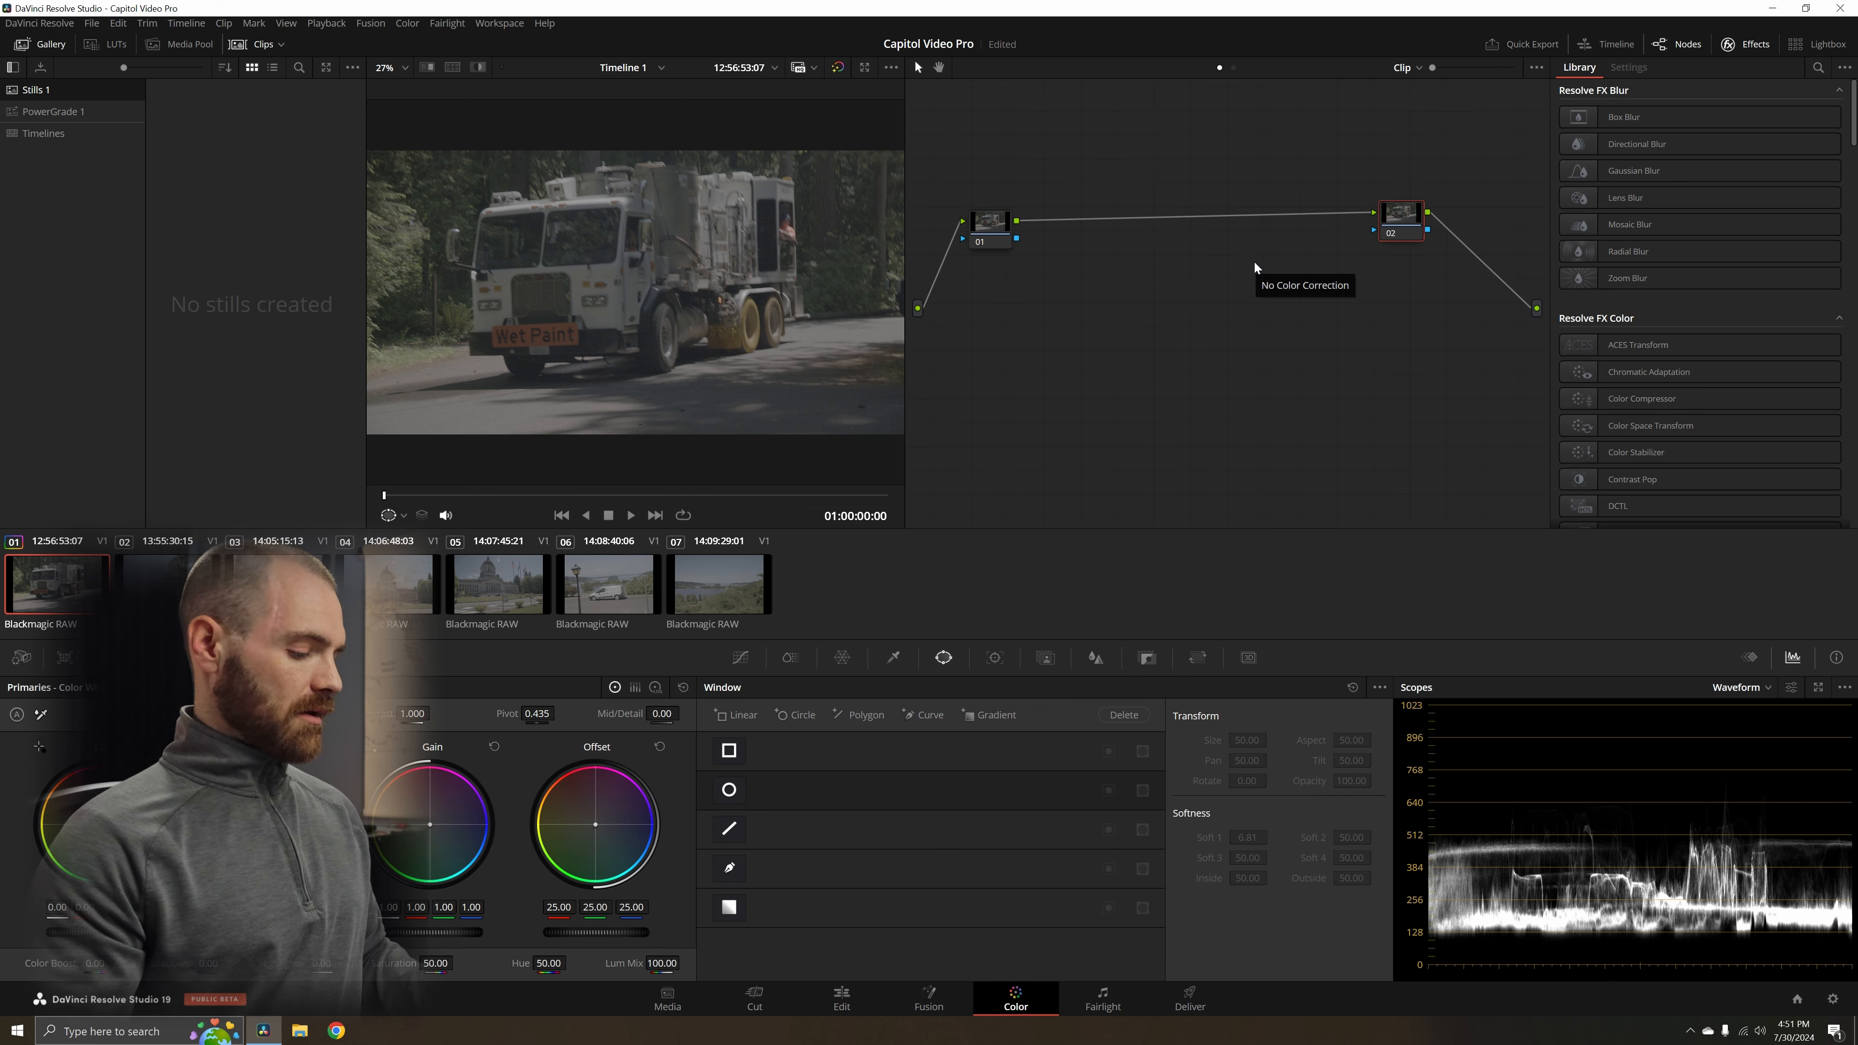
{"action": "key", "text": "alt+s"}
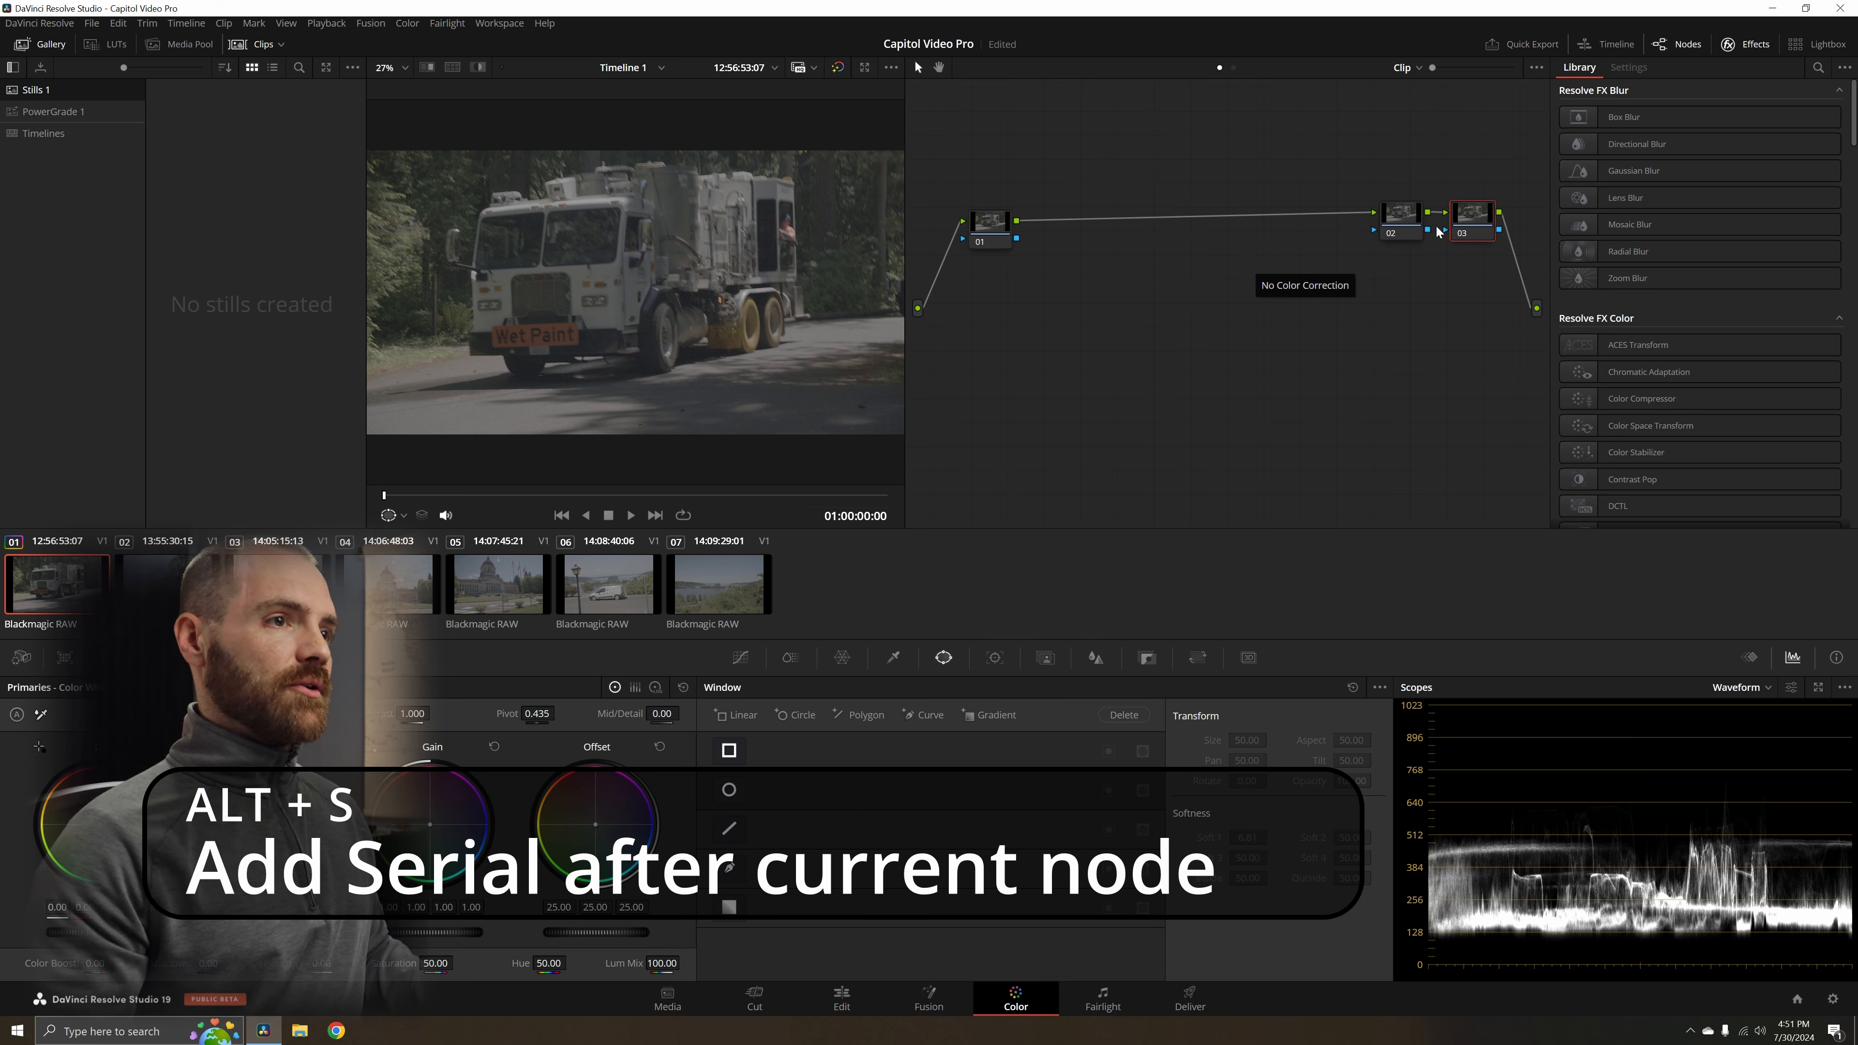
{"action": "key", "text": "Delete"}
- Line up node 02 with node 01 and apply a Color Space Transform effect to both nodes
{"action": "left_click_drag", "start_coordinate": [1411, 234], "coordinate": [1450, 244]}
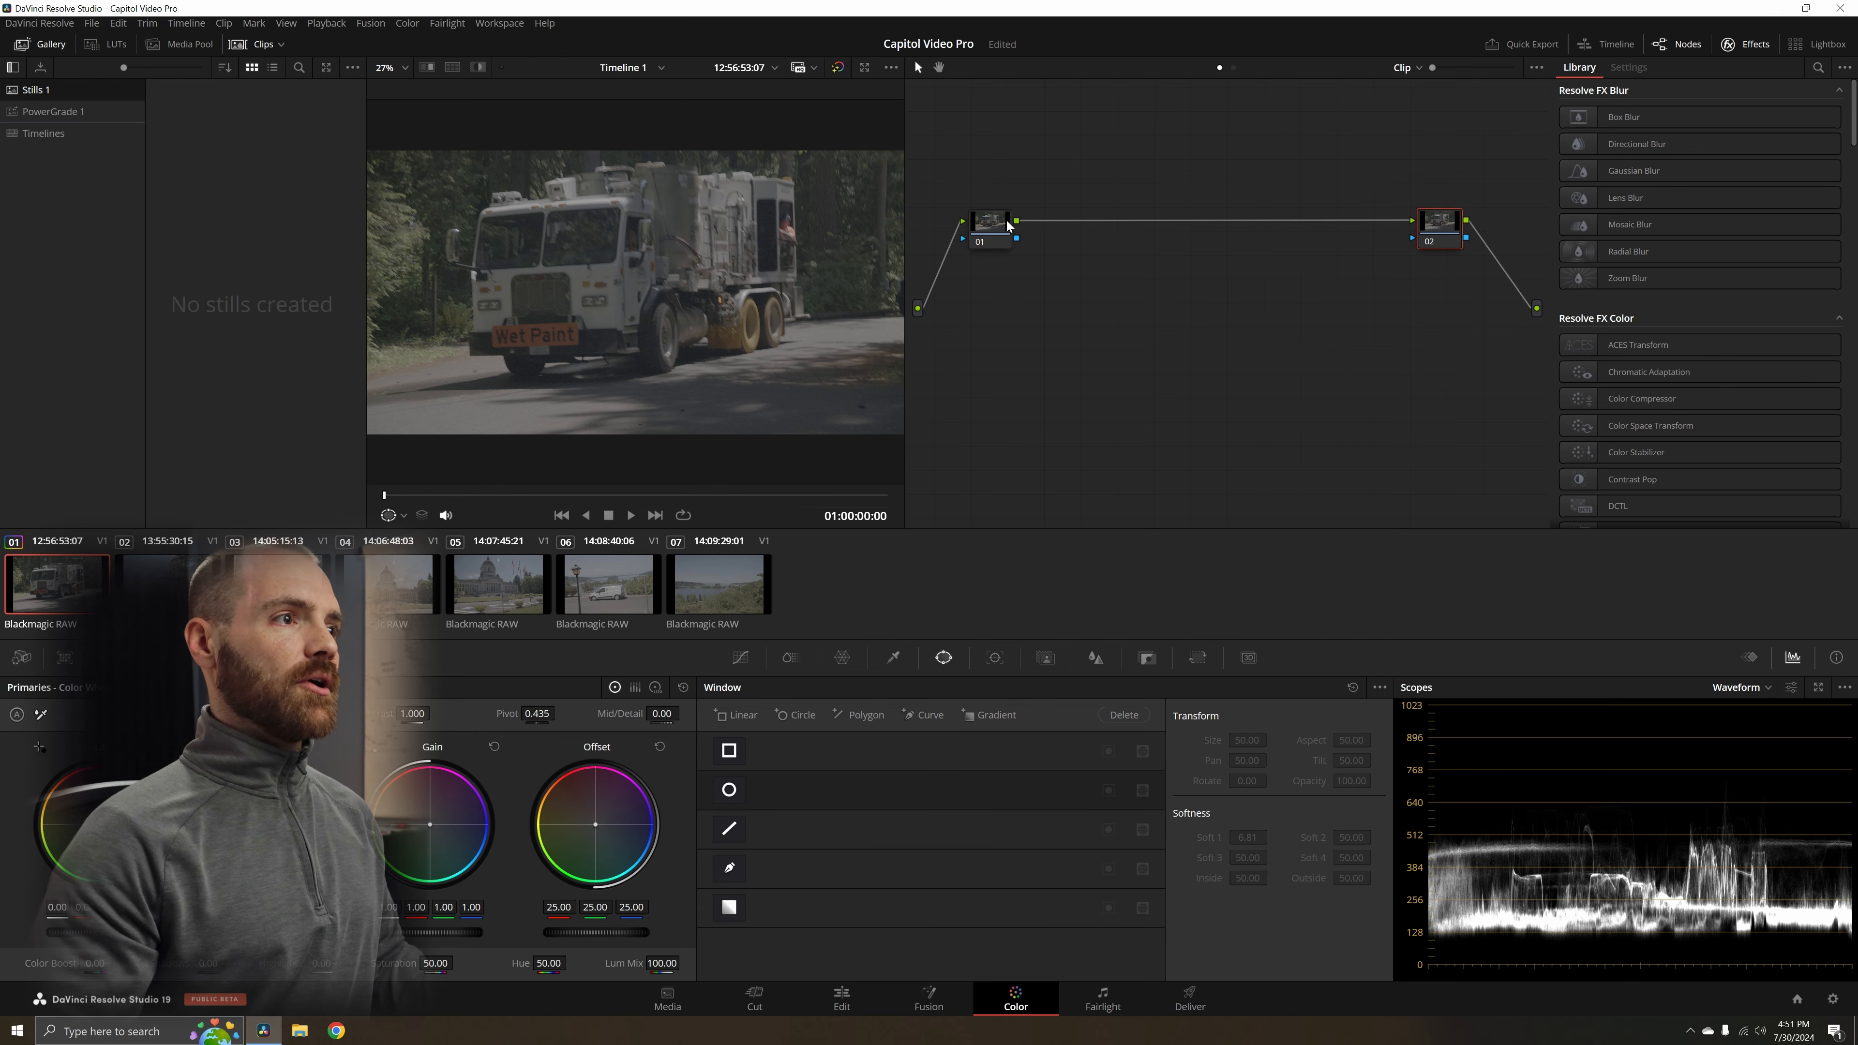
{"action": "left_click", "coordinate": [999, 225]}
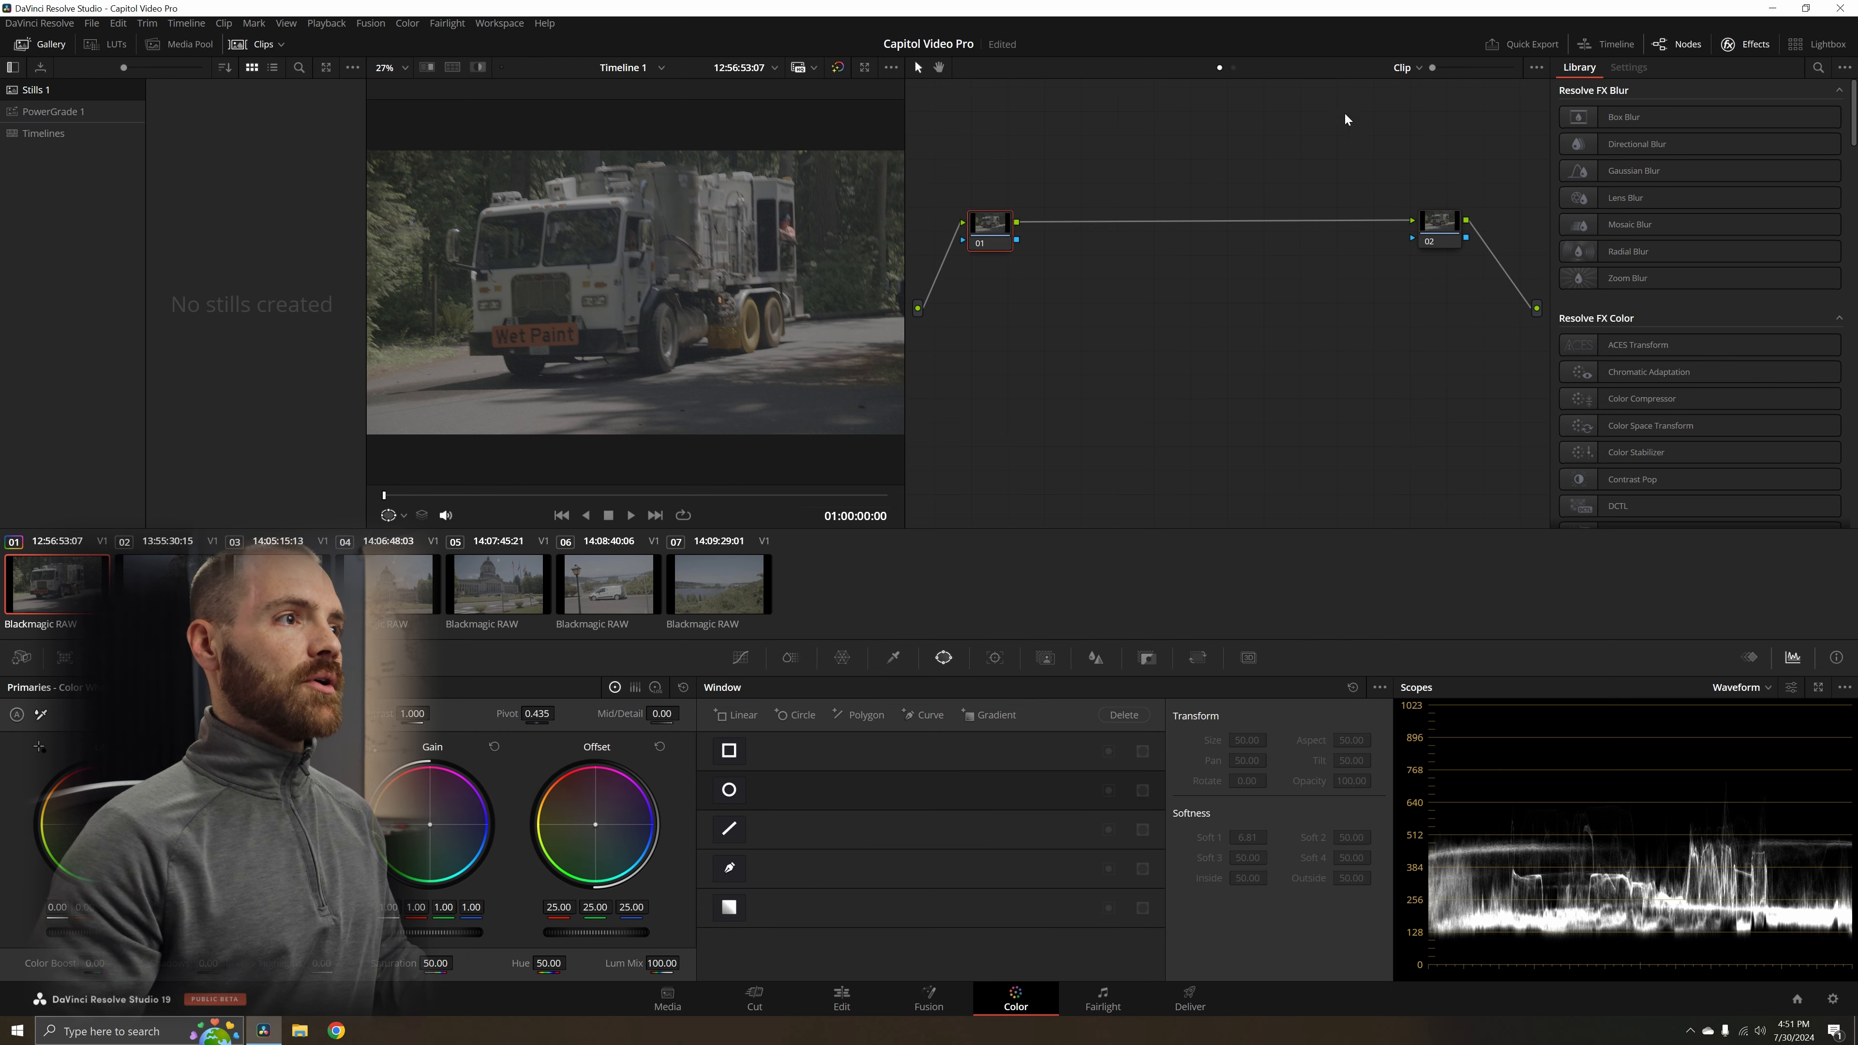
{"action": "left_click", "coordinate": [1818, 67]}
{"action": "type", "text": "color"}
{"action": "left_click_drag", "start_coordinate": [1747, 181], "coordinate": [980, 241]}
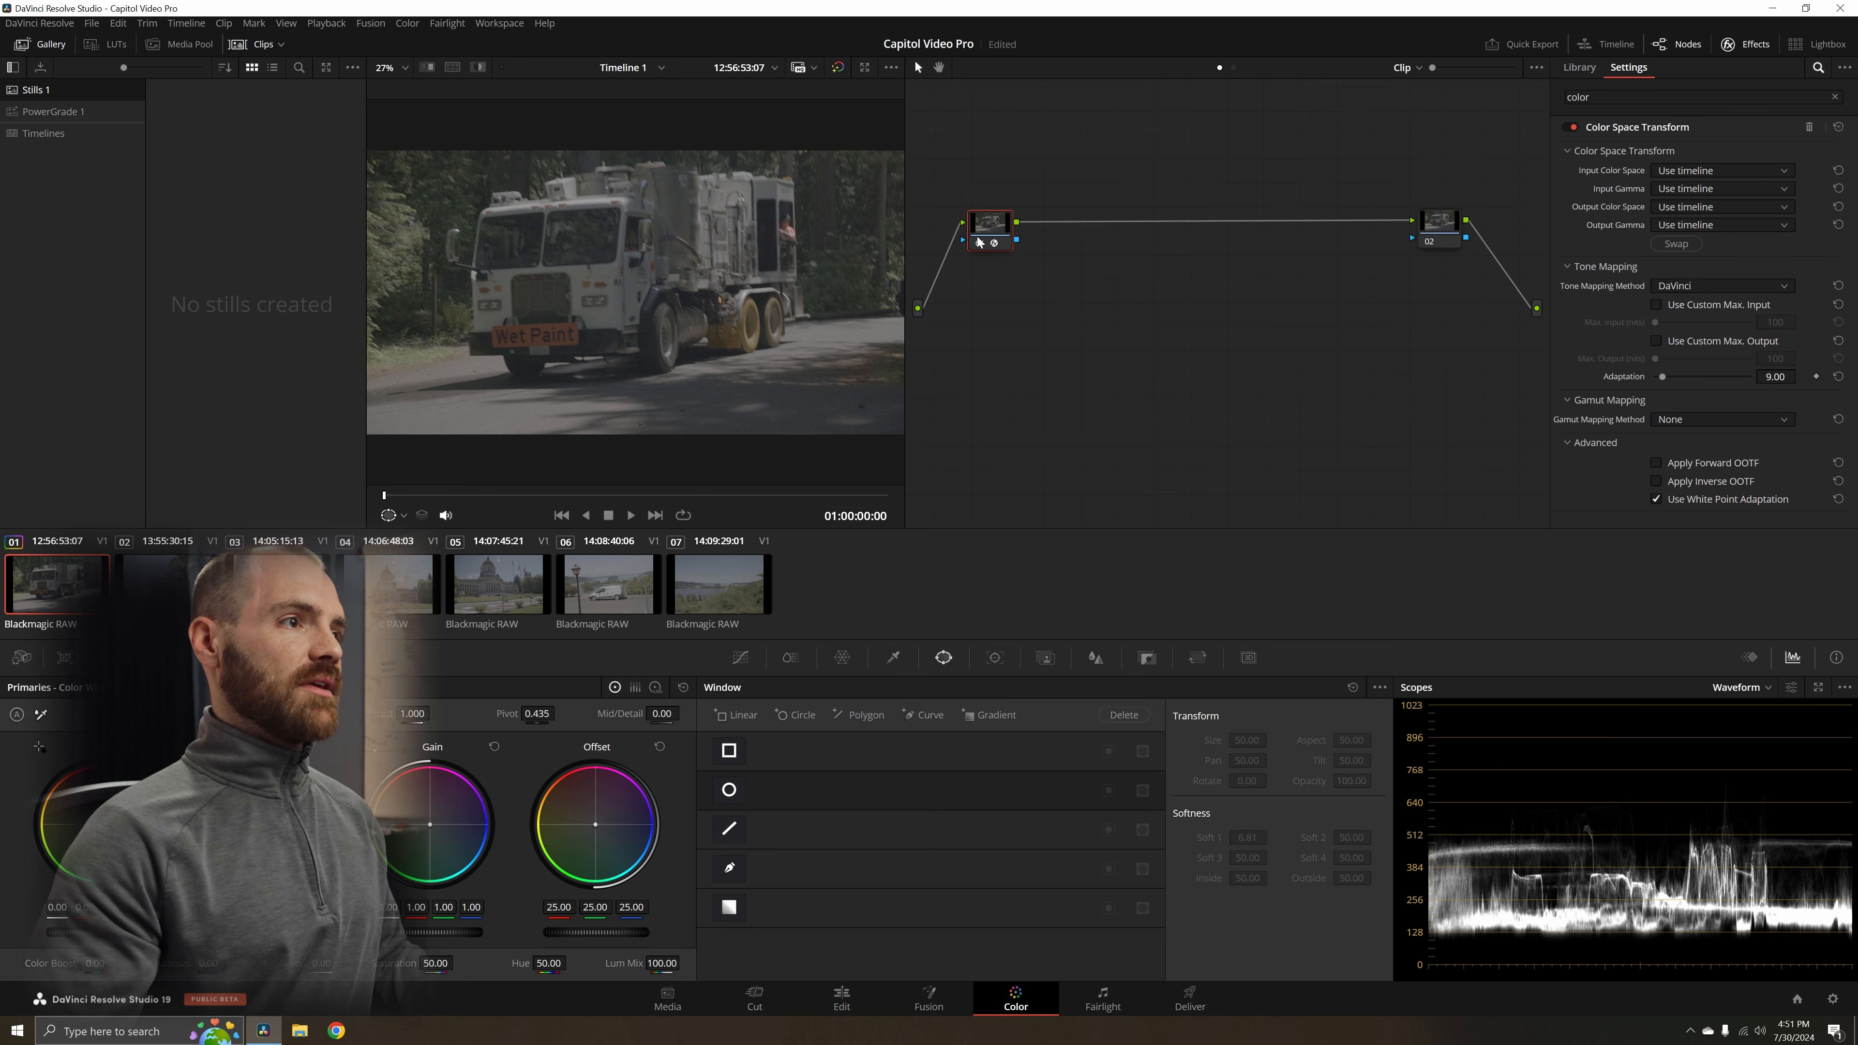
{"action": "left_click", "coordinate": [1427, 225]}
{"action": "left_click_drag", "start_coordinate": [1674, 183], "coordinate": [1445, 235]}
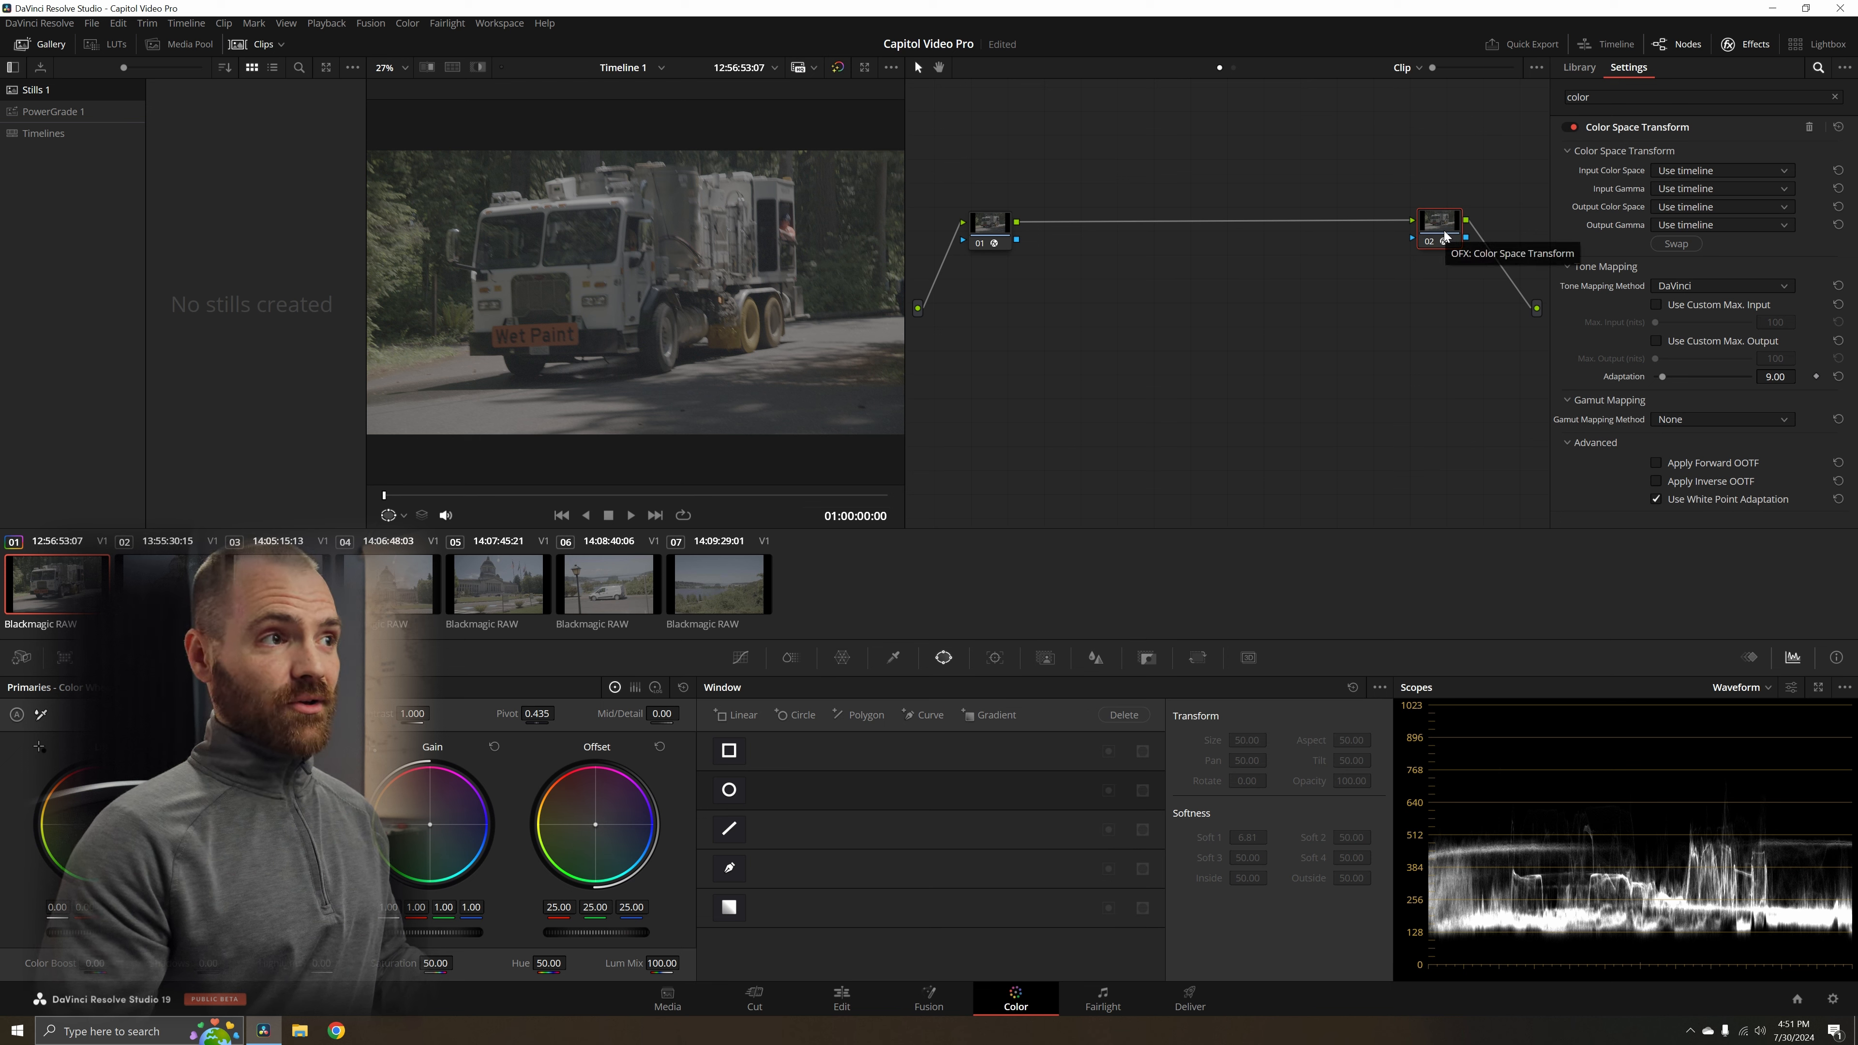
- Reposition both nodes slightly so they sit level with each other in the node graph
{"action": "left_click_drag", "start_coordinate": [1445, 234], "coordinate": [1458, 251]}
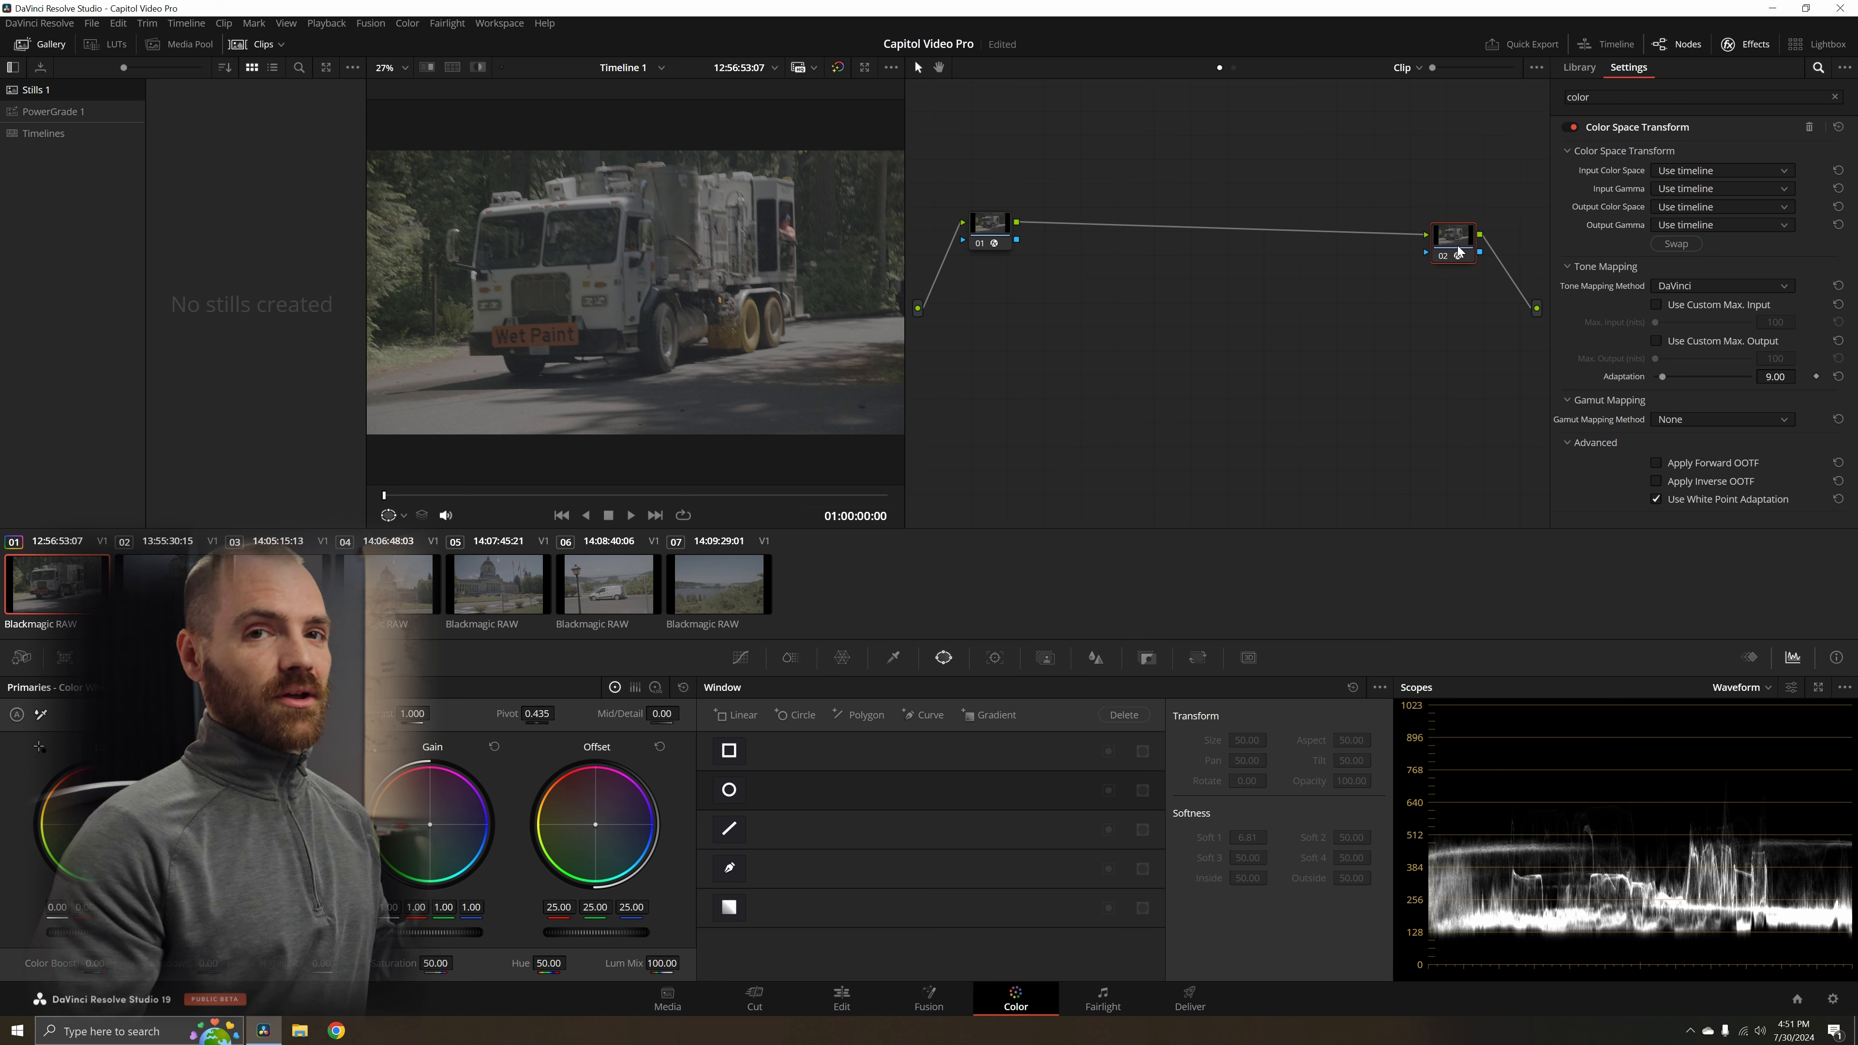
{"action": "left_click_drag", "start_coordinate": [993, 245], "coordinate": [995, 250]}
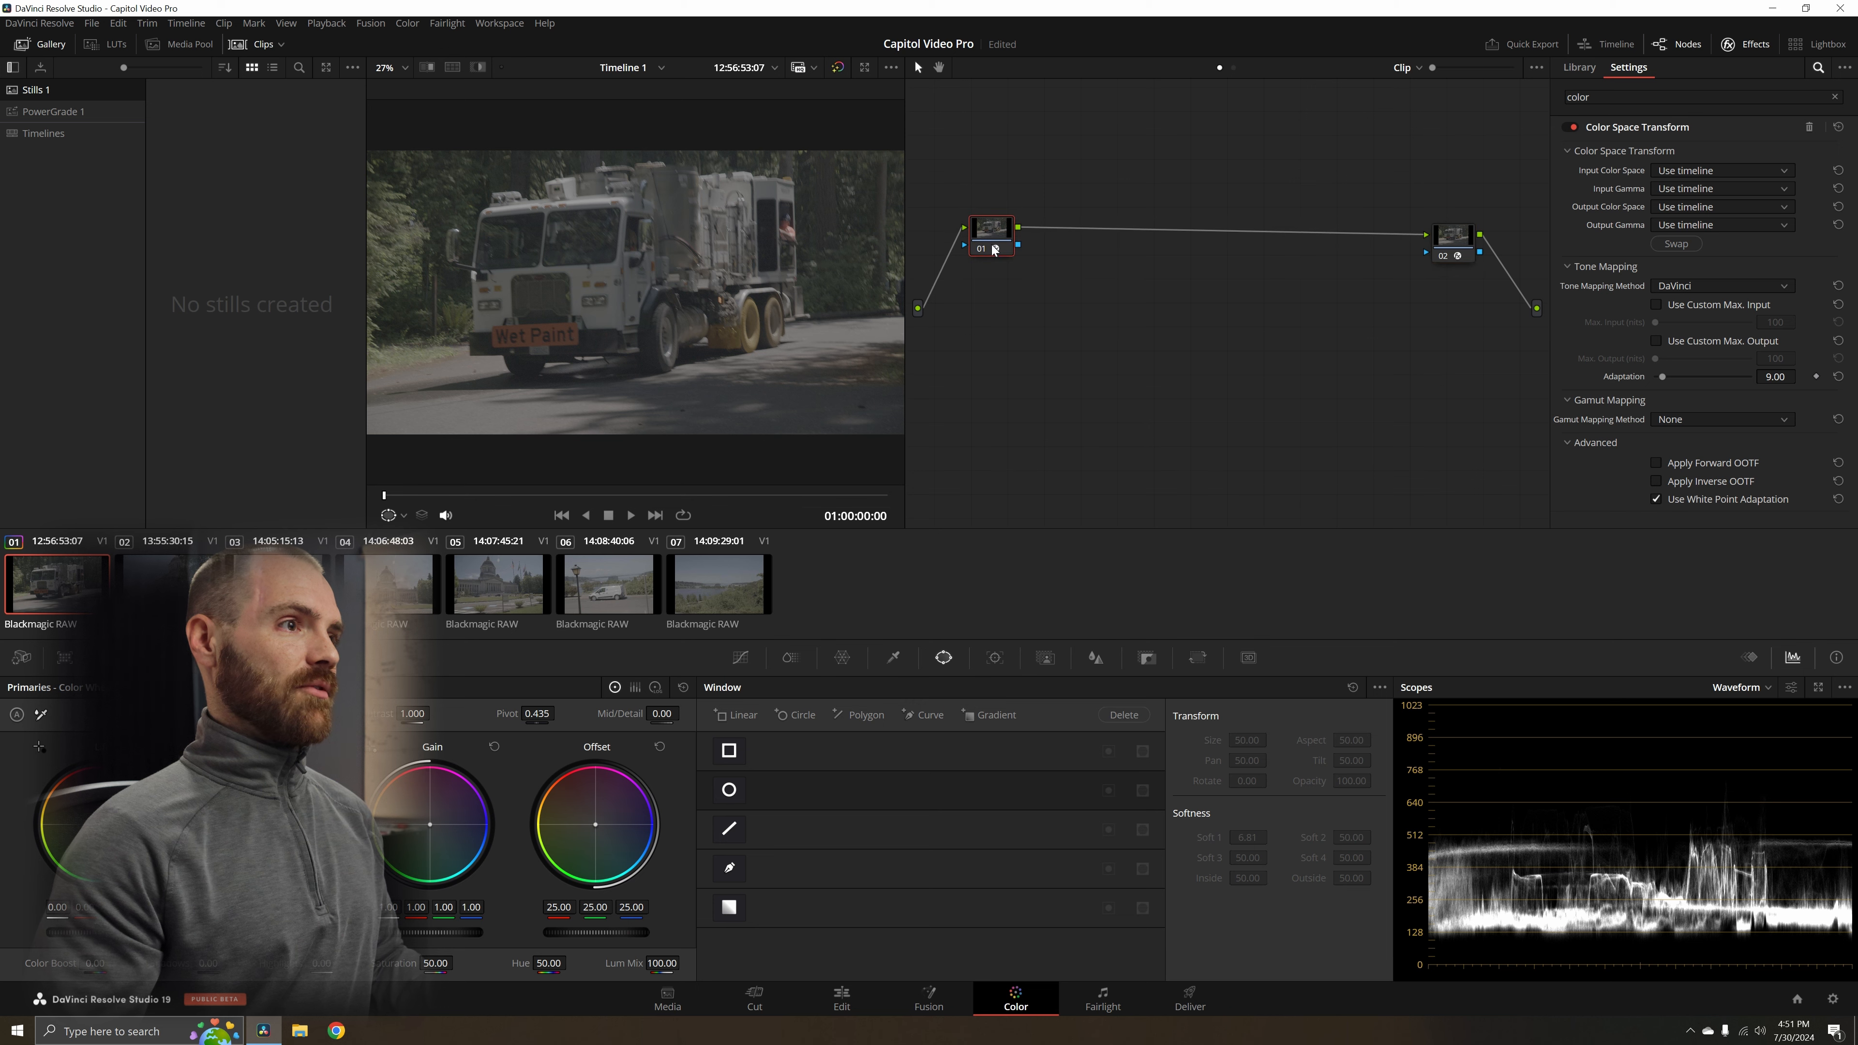
{"action": "left_click_drag", "start_coordinate": [1461, 243], "coordinate": [1452, 235]}
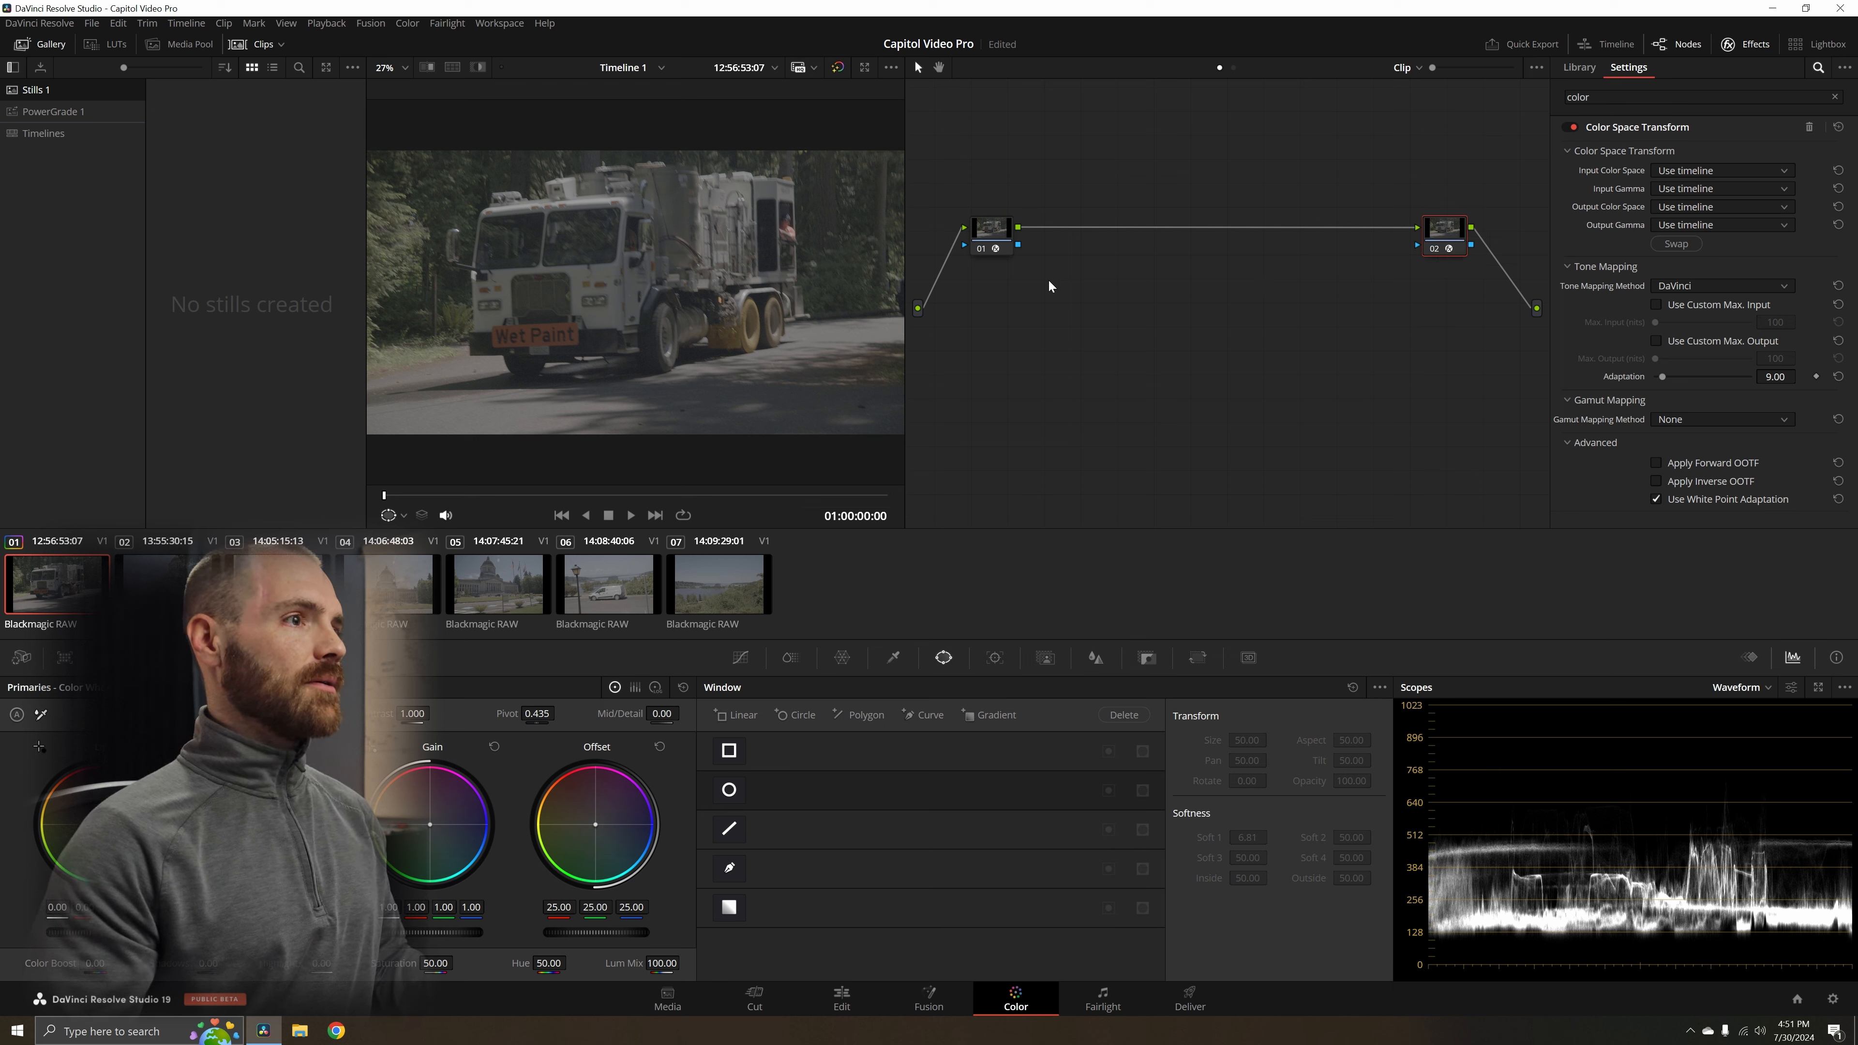
- Label node 01 "CST in"
{"action": "left_click", "coordinate": [996, 244]}
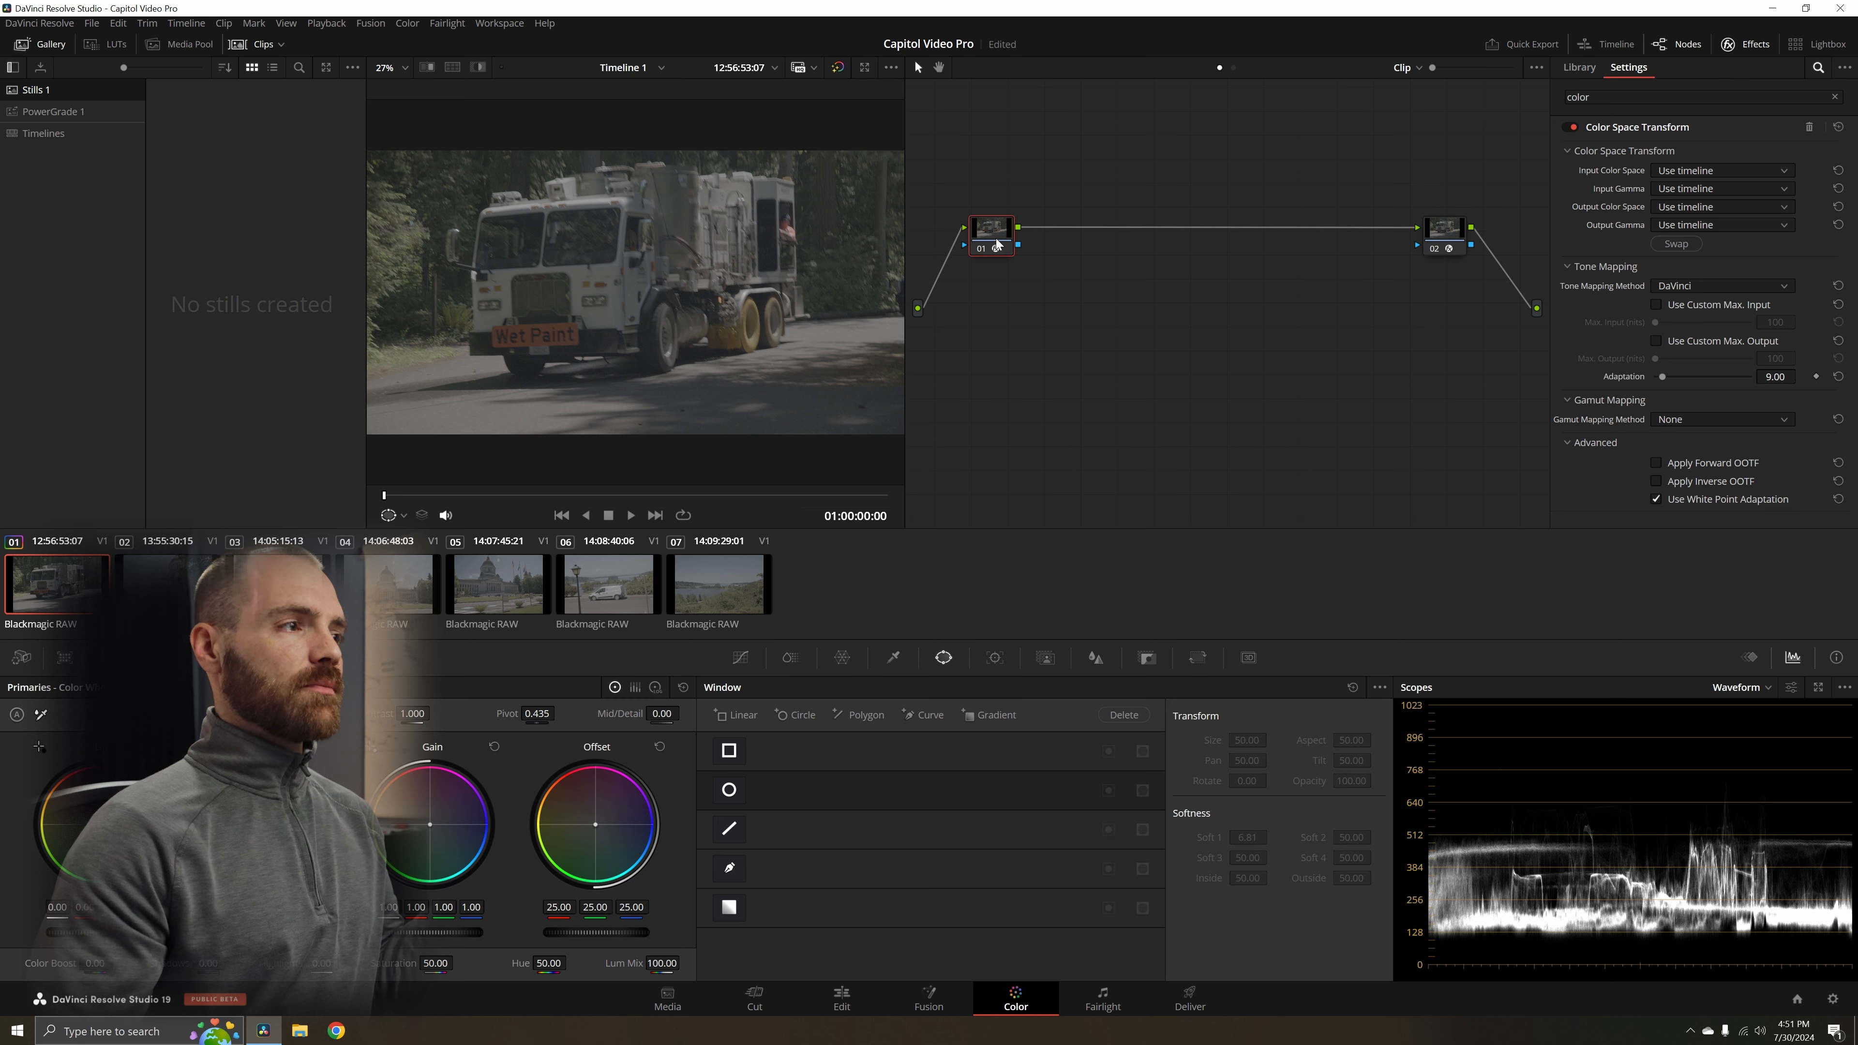
{"action": "right_click", "coordinate": [997, 244]}
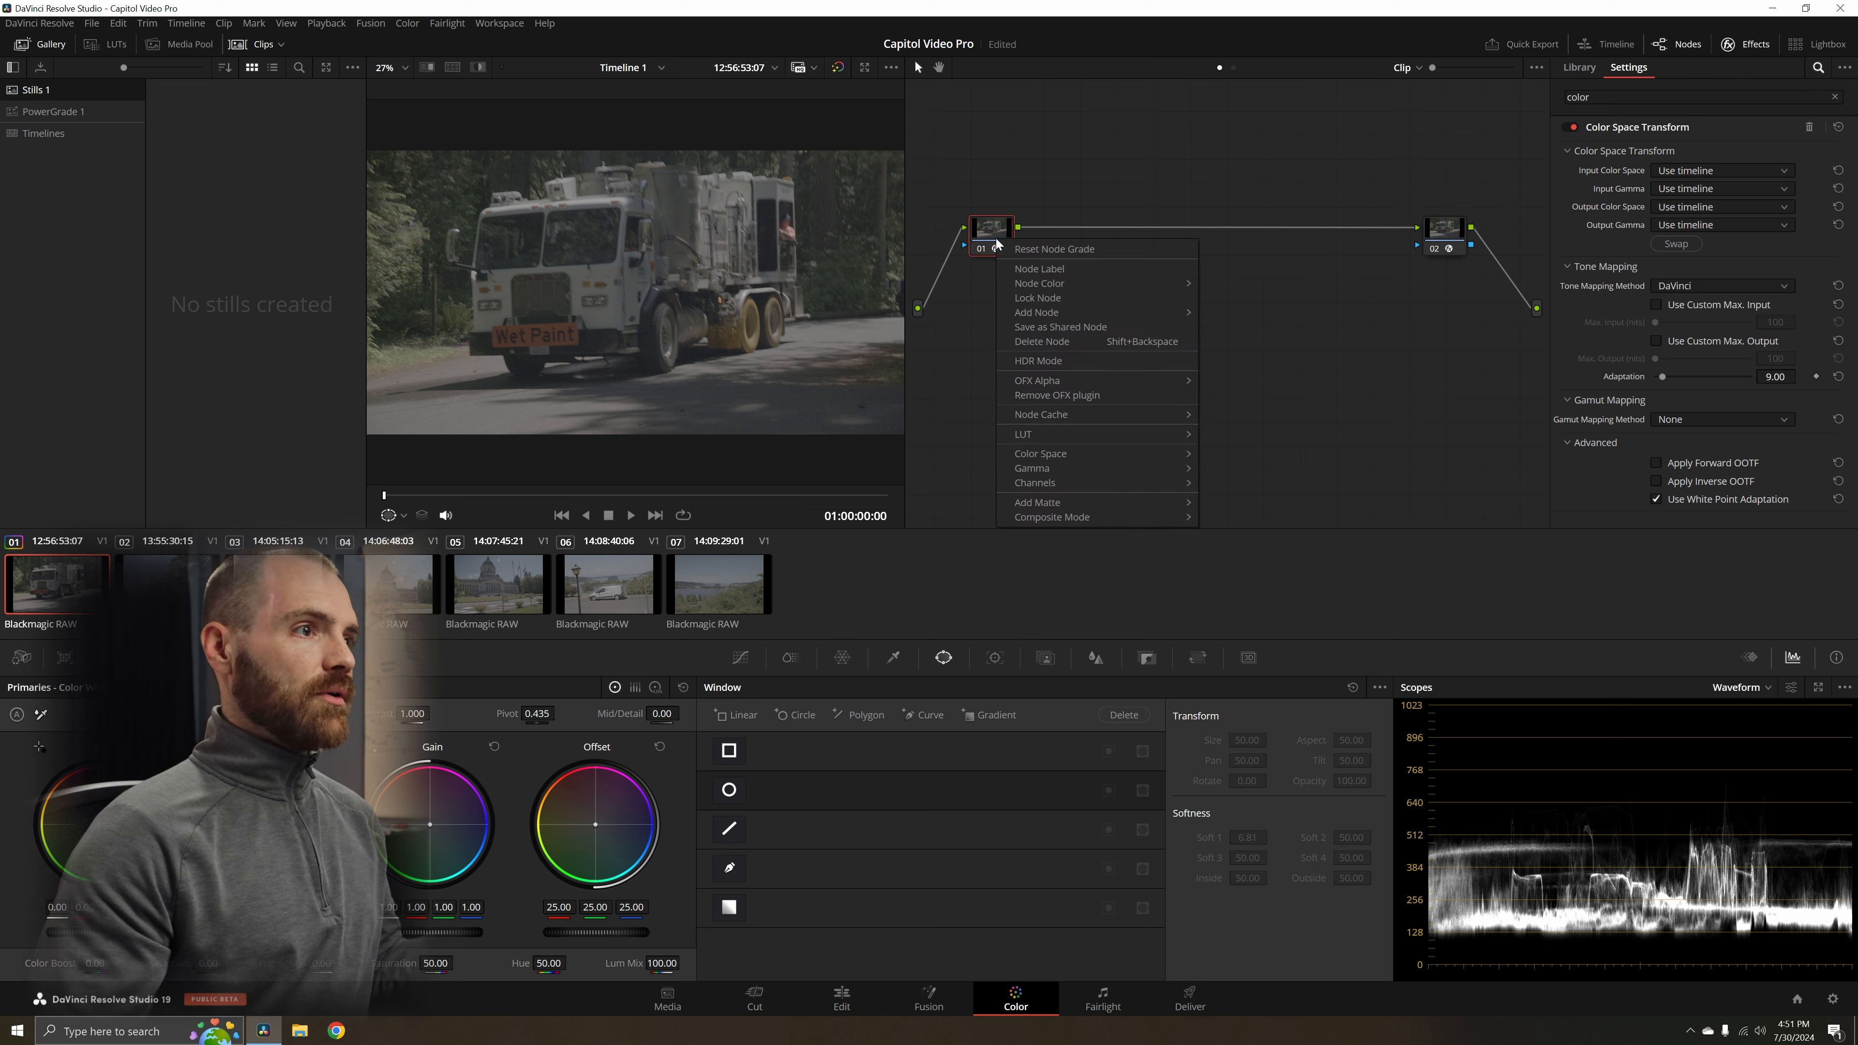
{"action": "left_click", "coordinate": [1086, 271]}
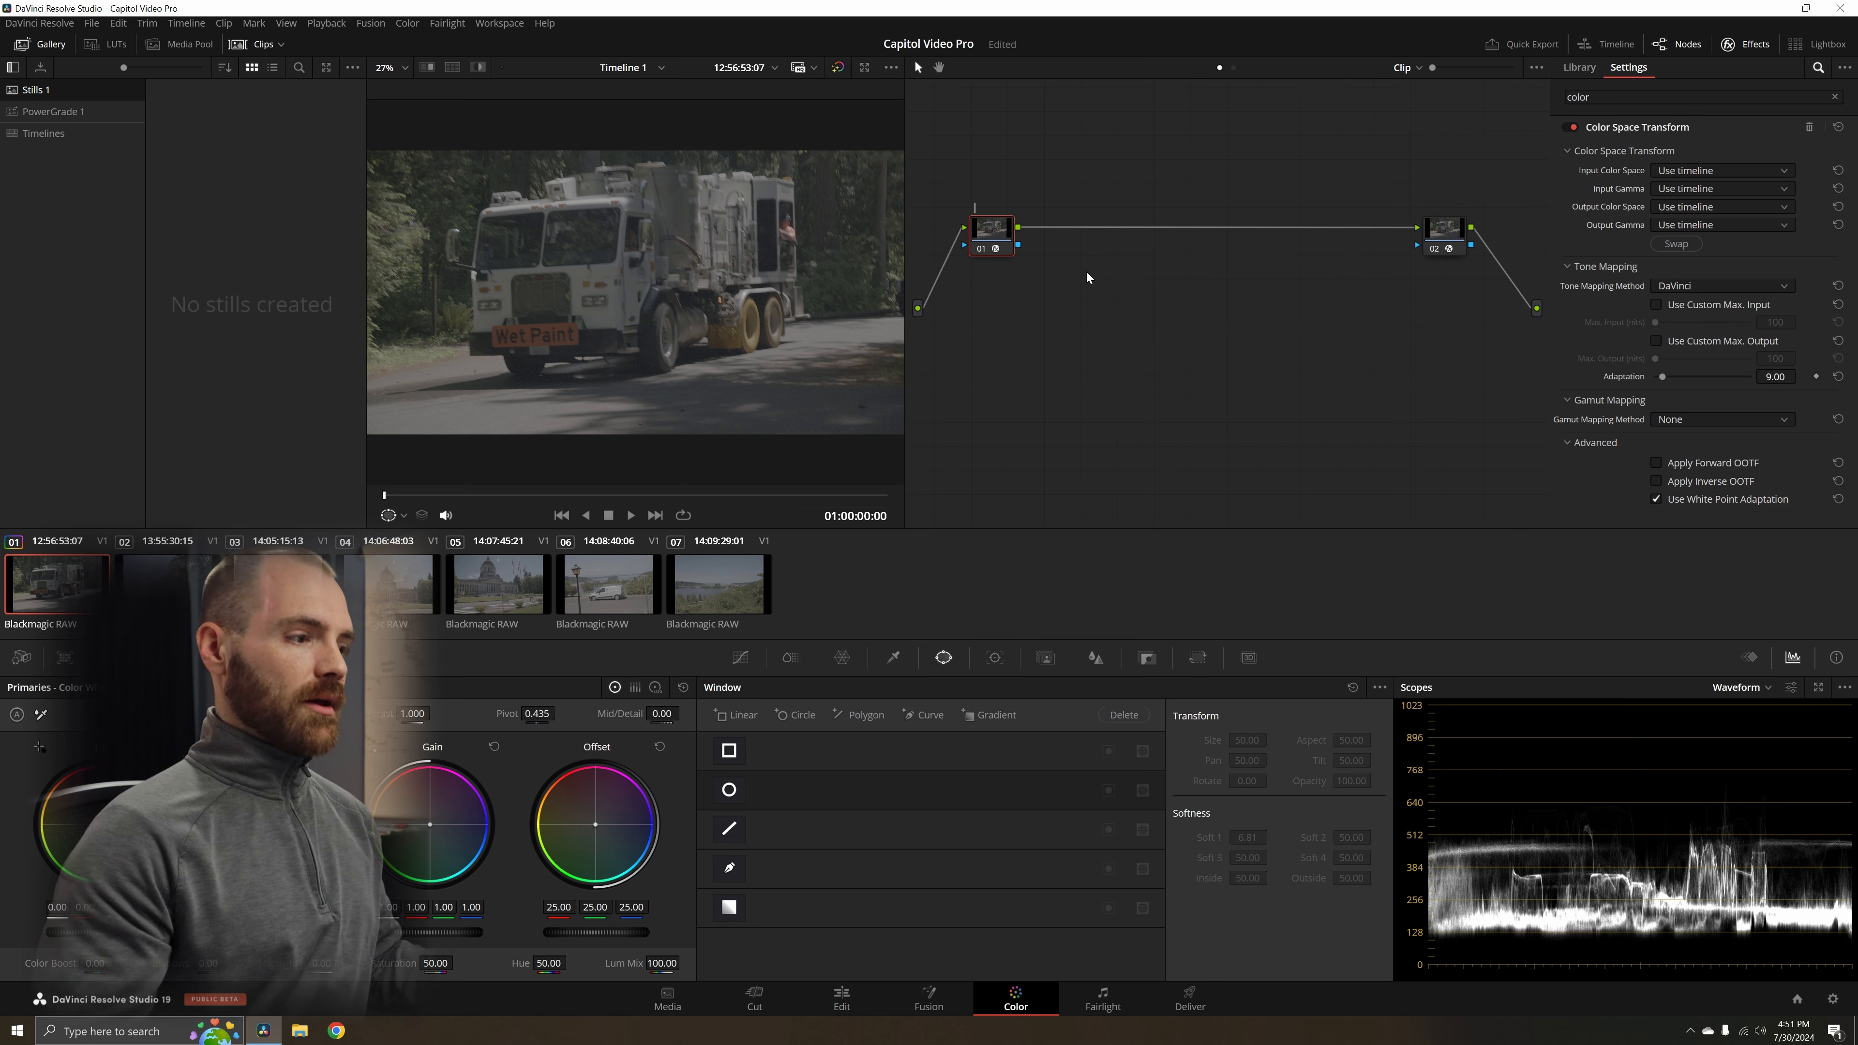
{"action": "type", "text": "CST in"}
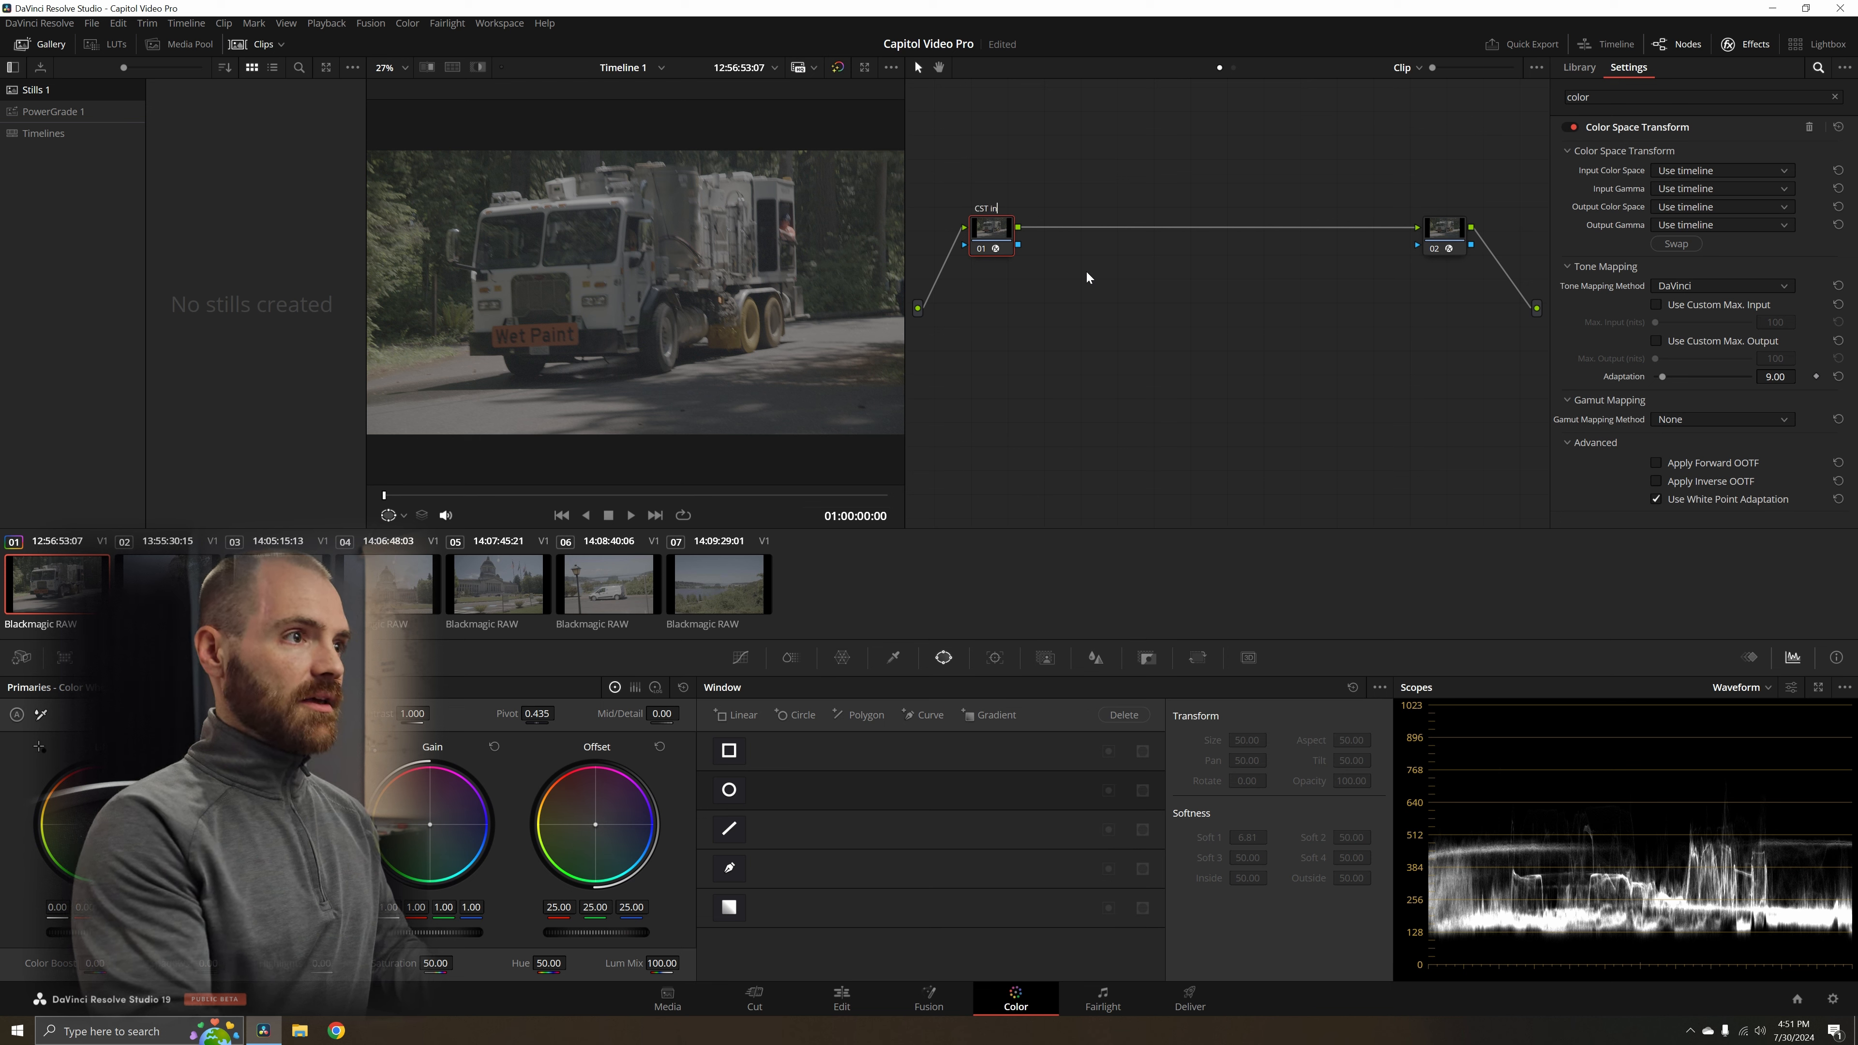
- Label node 02 "CST Out"
{"action": "right_click", "coordinate": [1447, 240]}
{"action": "left_click", "coordinate": [1466, 265]}
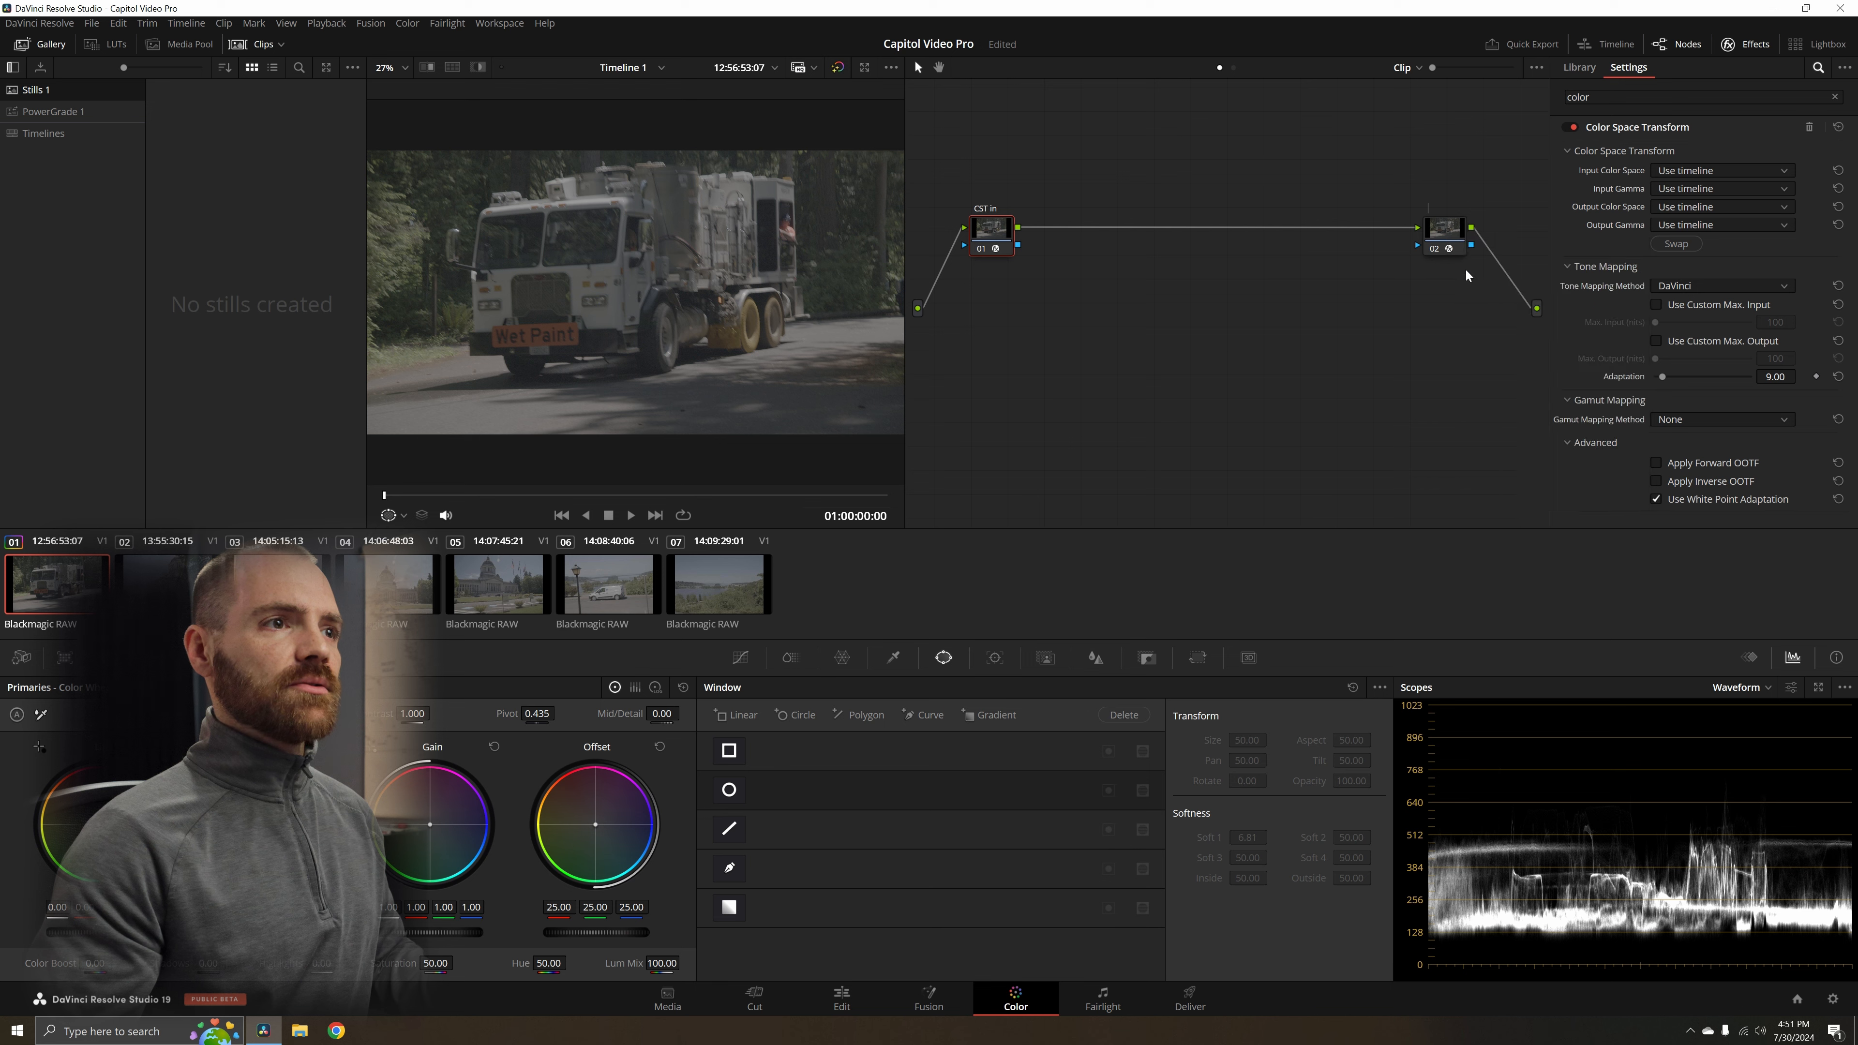
{"action": "left_click", "coordinate": [1435, 232]}
{"action": "right_click", "coordinate": [1435, 237]}
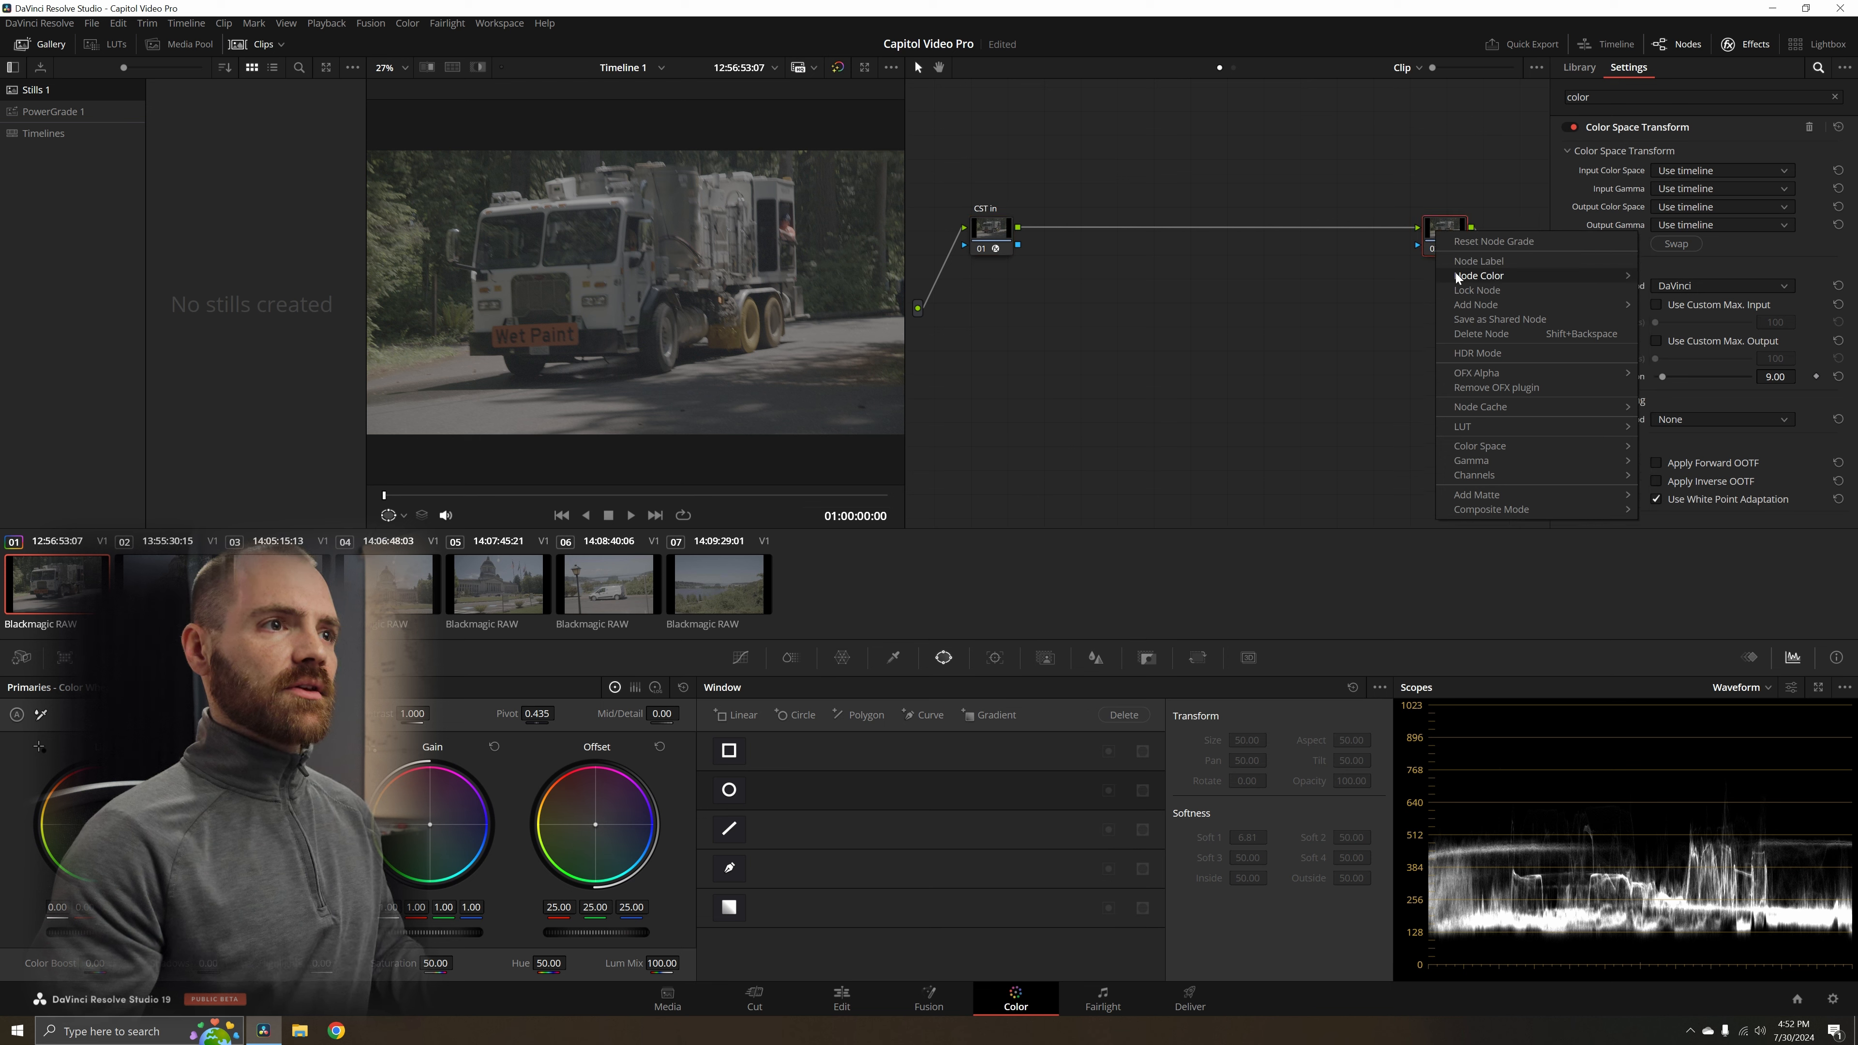
{"action": "mouse_move", "coordinate": [1456, 275]}
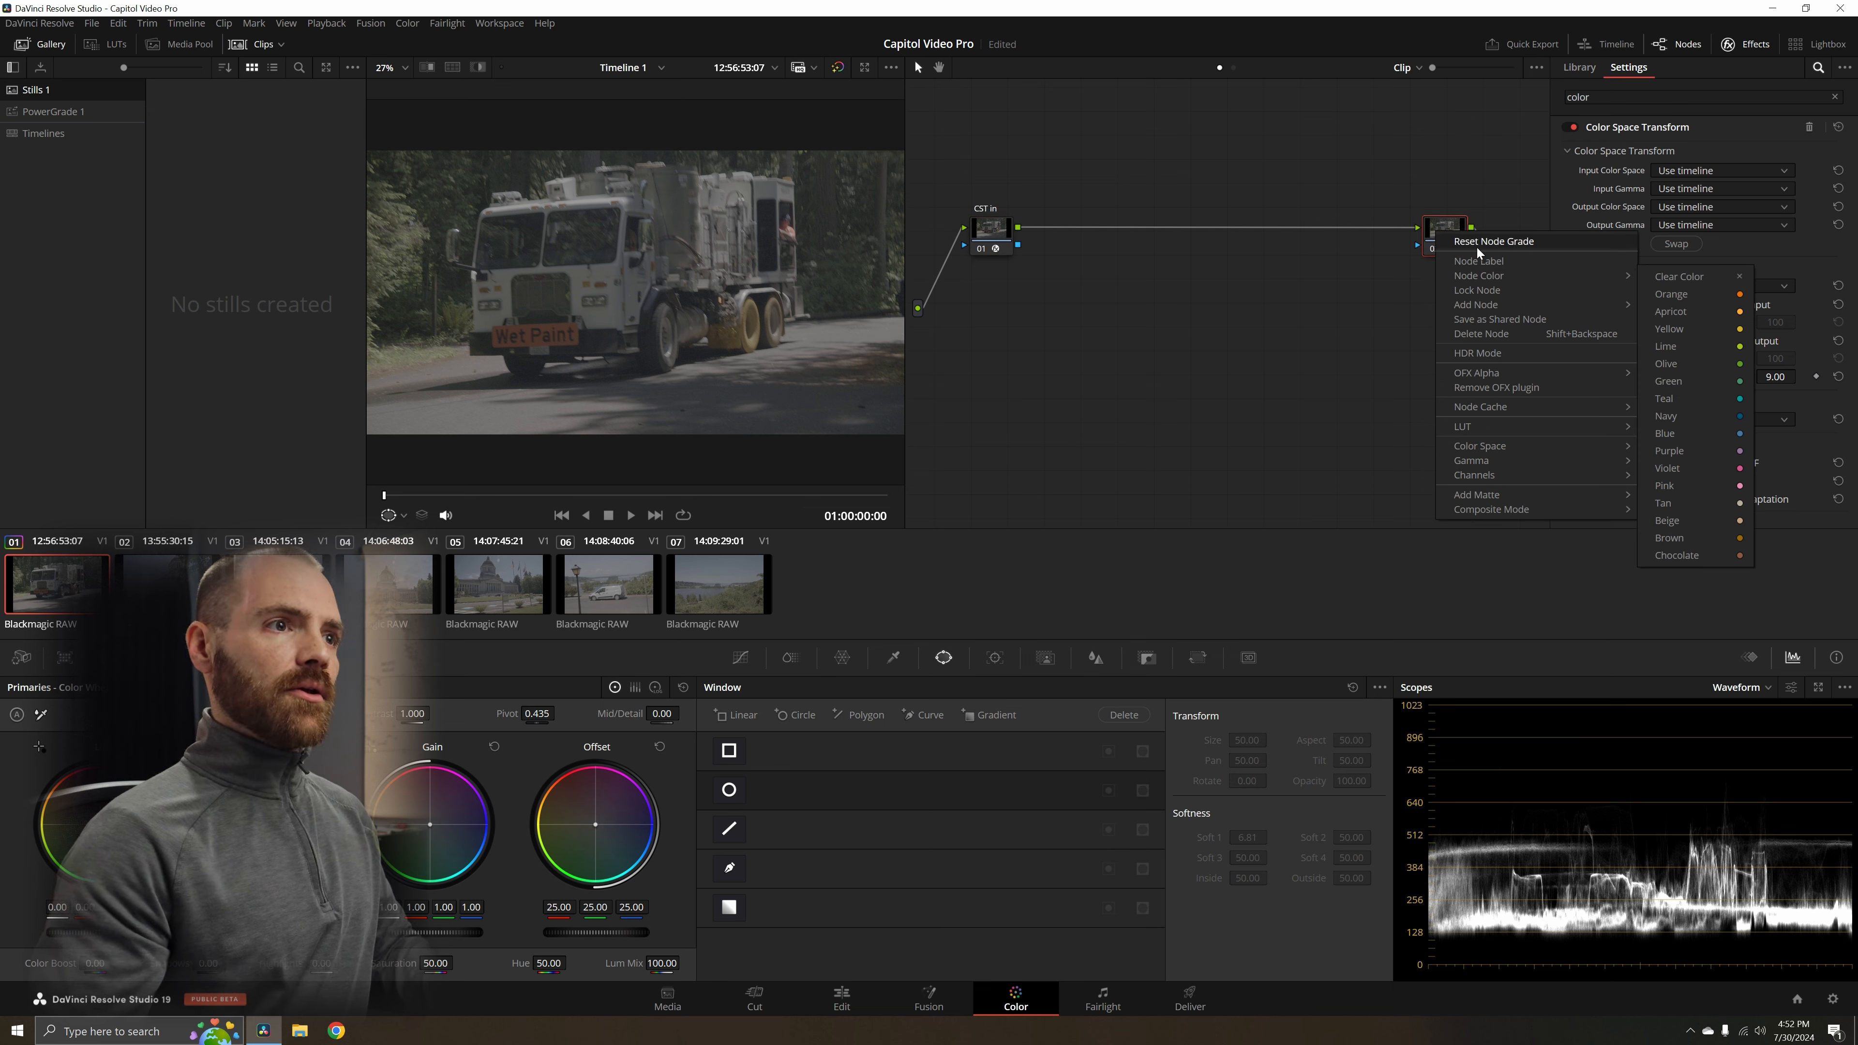
{"action": "left_click", "coordinate": [1476, 260]}
{"action": "type", "text": "cST Out"}
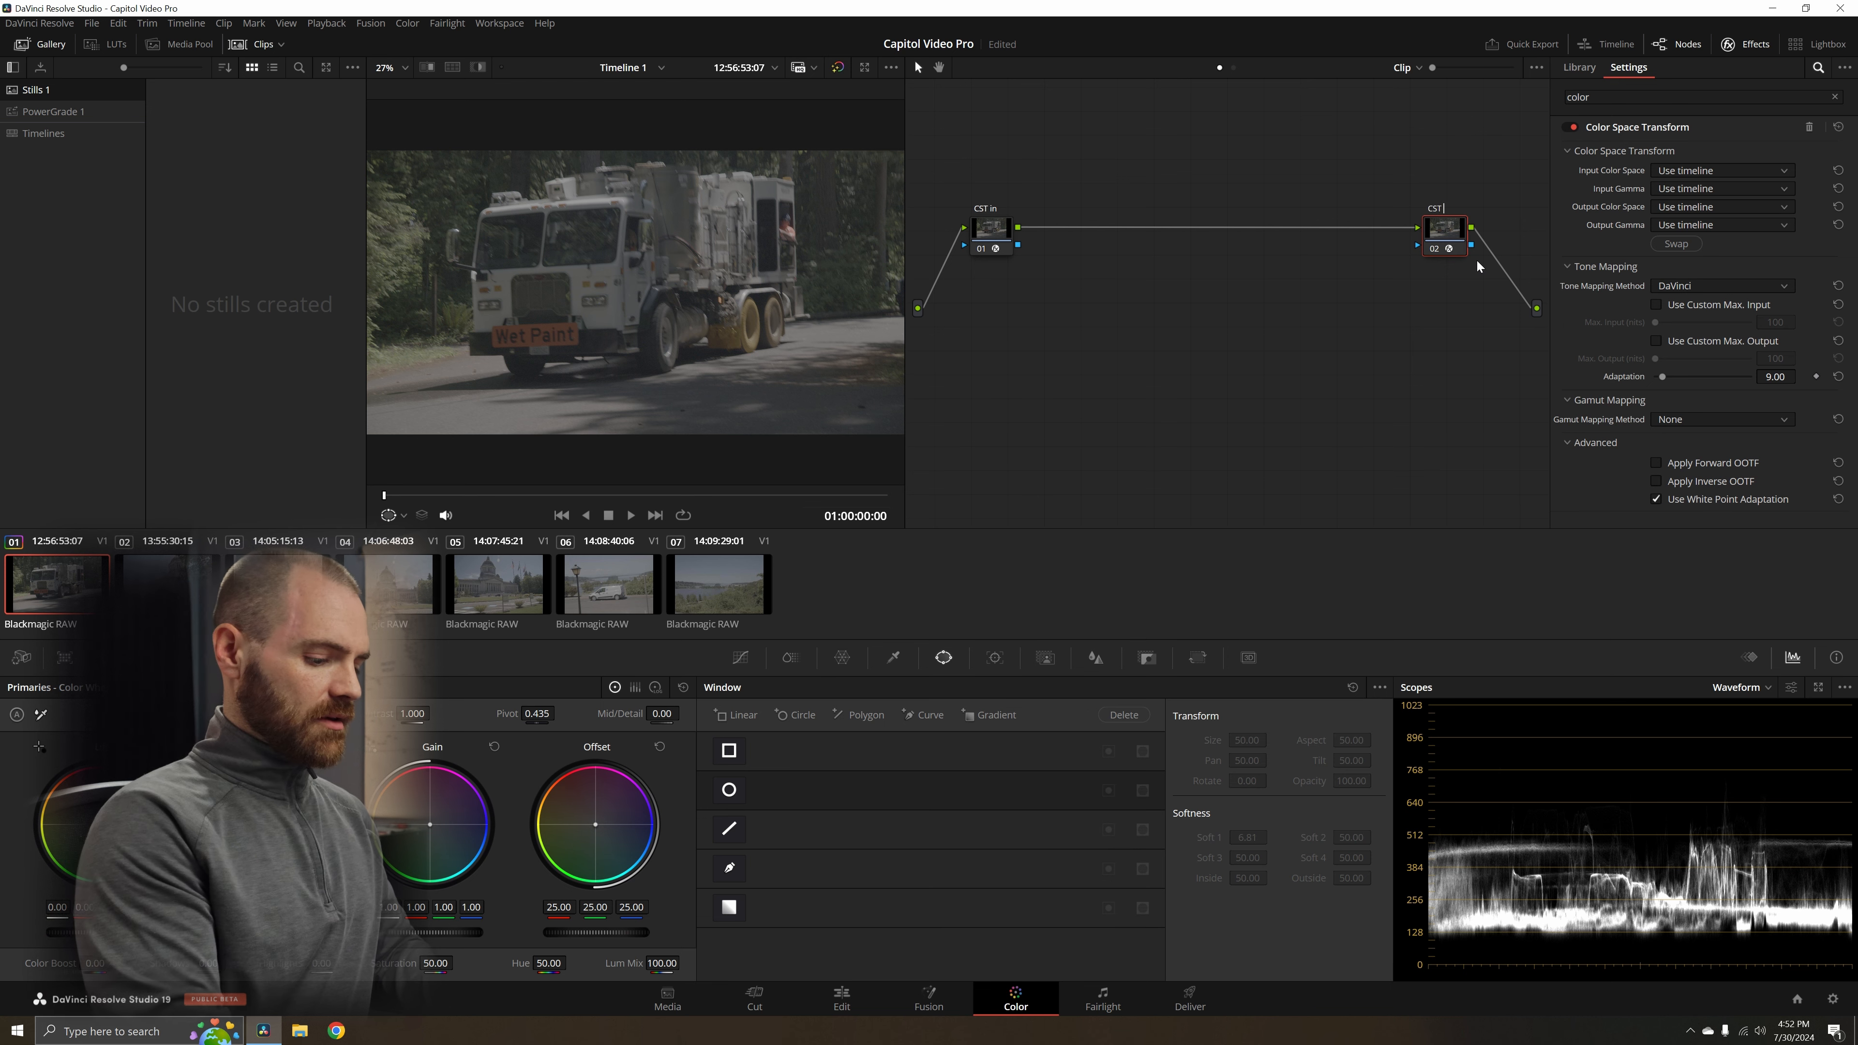
{"action": "key", "text": "Return"}
- Set the CST in node's input color space to Blackmagic Design Wide Gamut Gen 4 / 5 and input gamma to Blackmagic Design Film Gen 5
{"action": "left_click", "coordinate": [991, 231]}
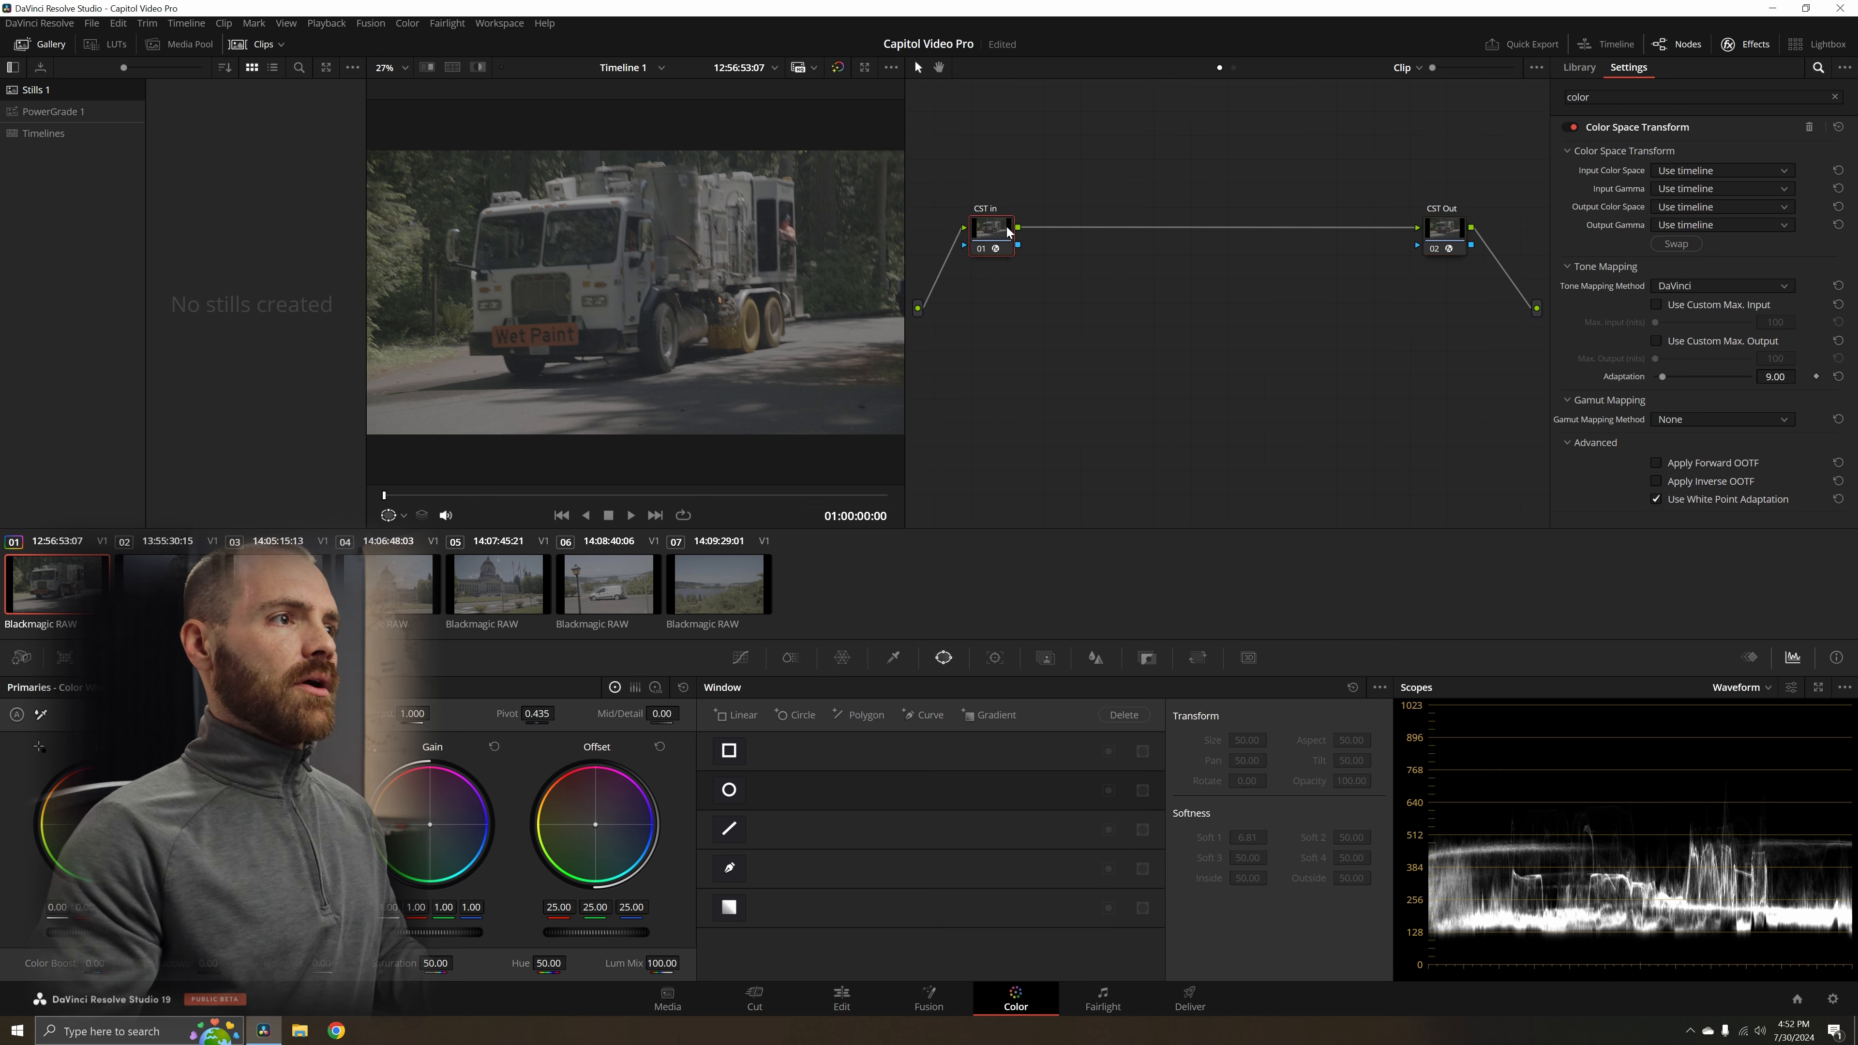
{"action": "left_click", "coordinate": [1753, 169]}
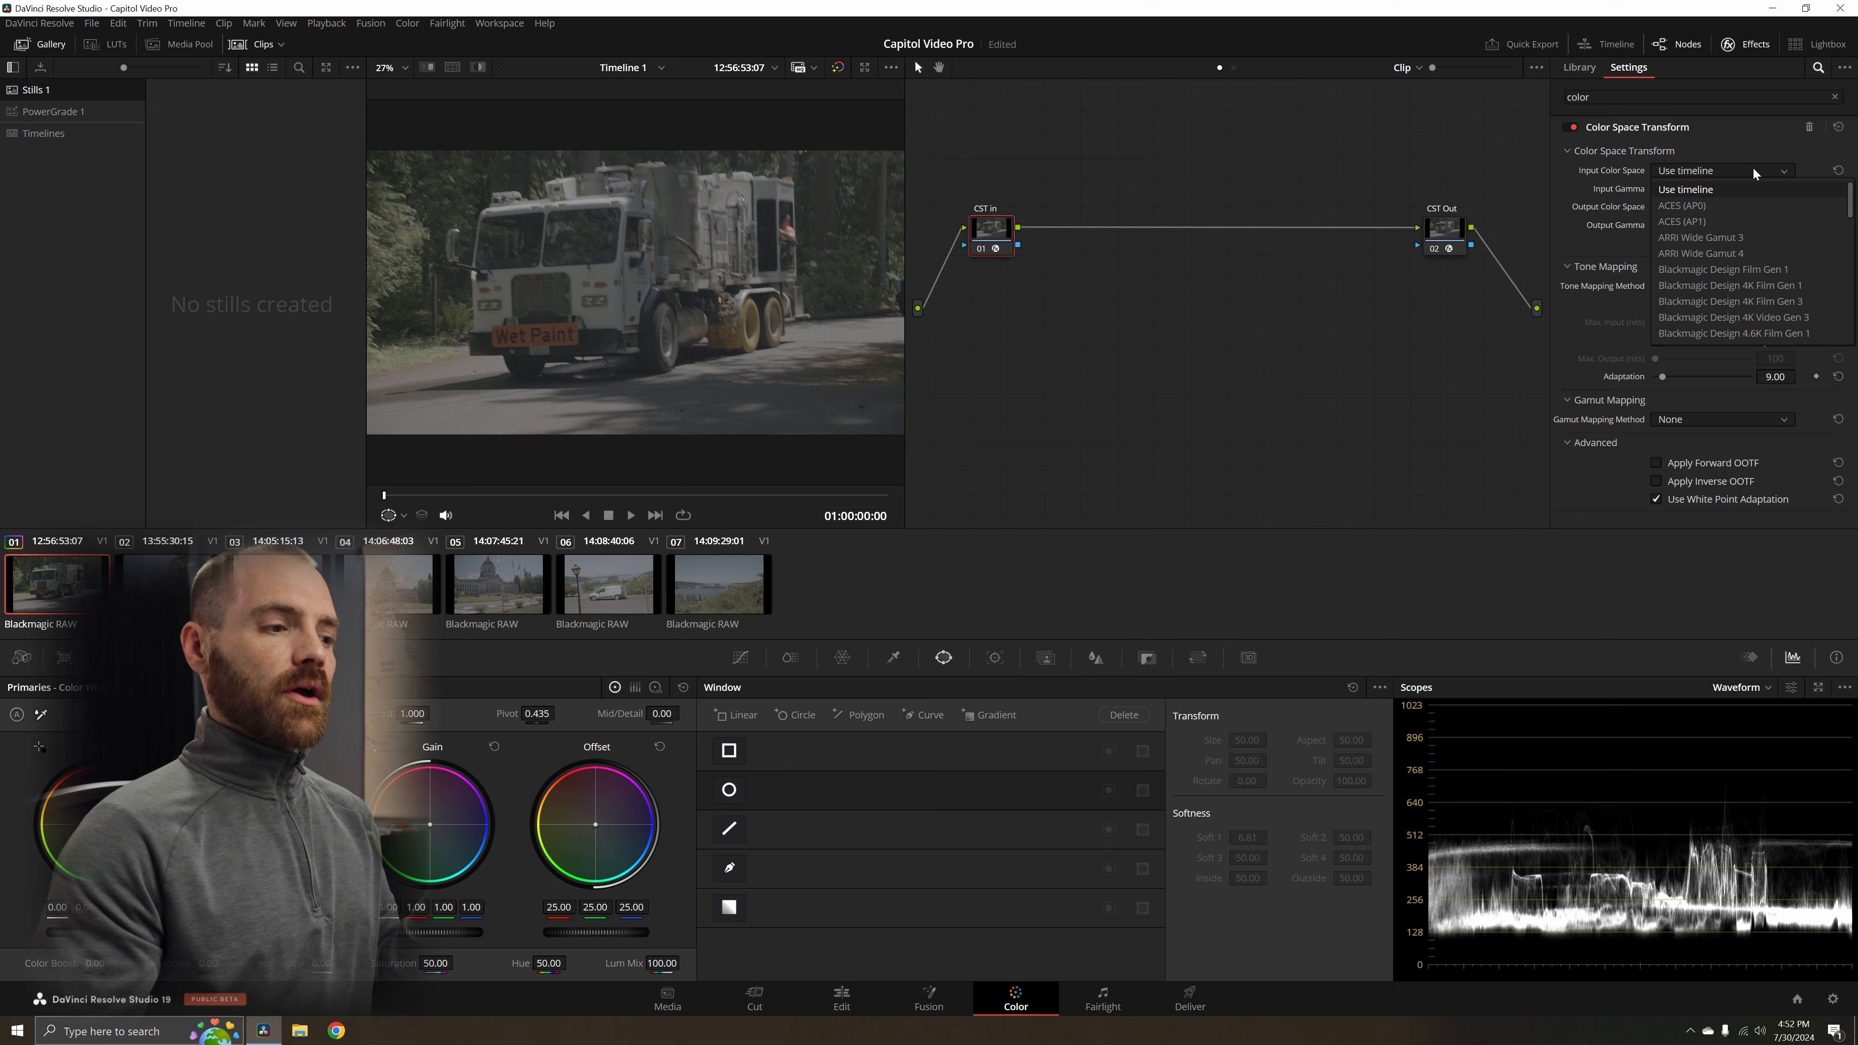
{"action": "scroll", "coordinate": [1750, 279], "scroll_direction": "down", "scroll_amount": 3}
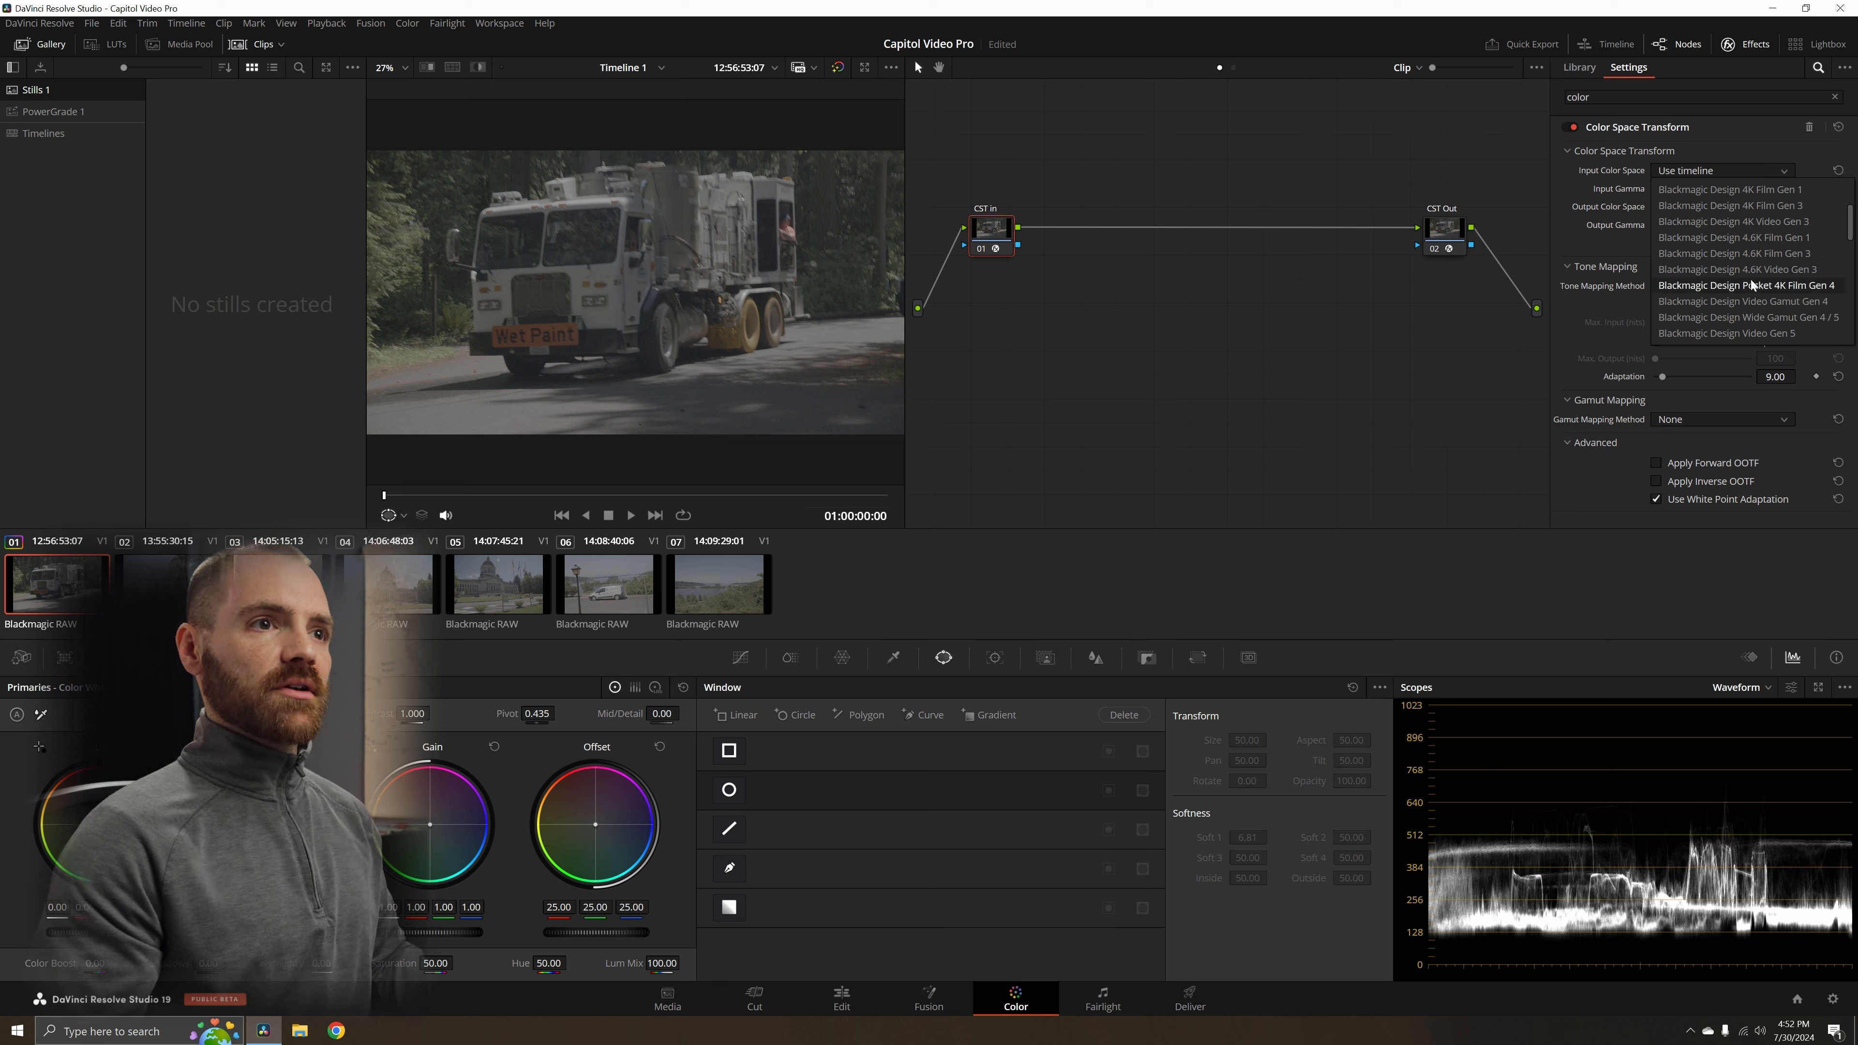
{"action": "left_click", "coordinate": [1751, 317]}
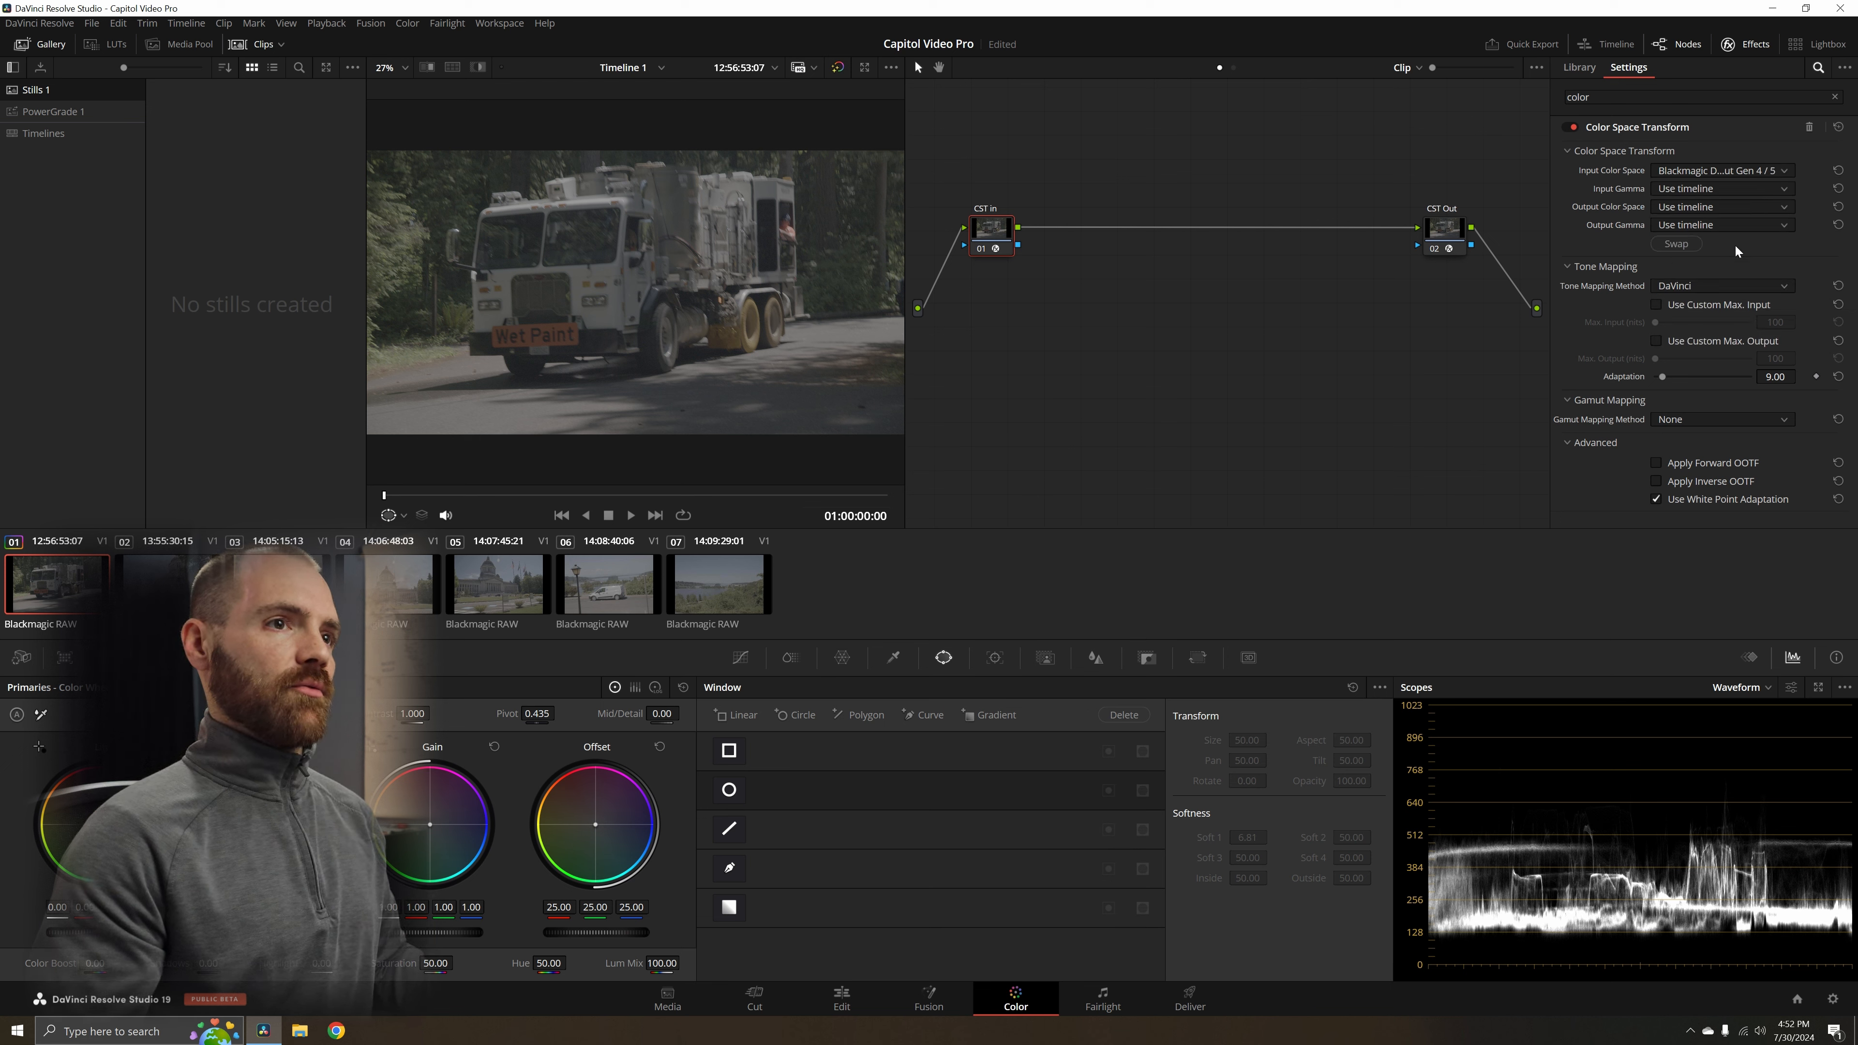
{"action": "left_click", "coordinate": [1720, 190]}
{"action": "scroll", "coordinate": [1719, 278], "scroll_direction": "down", "scroll_amount": 3}
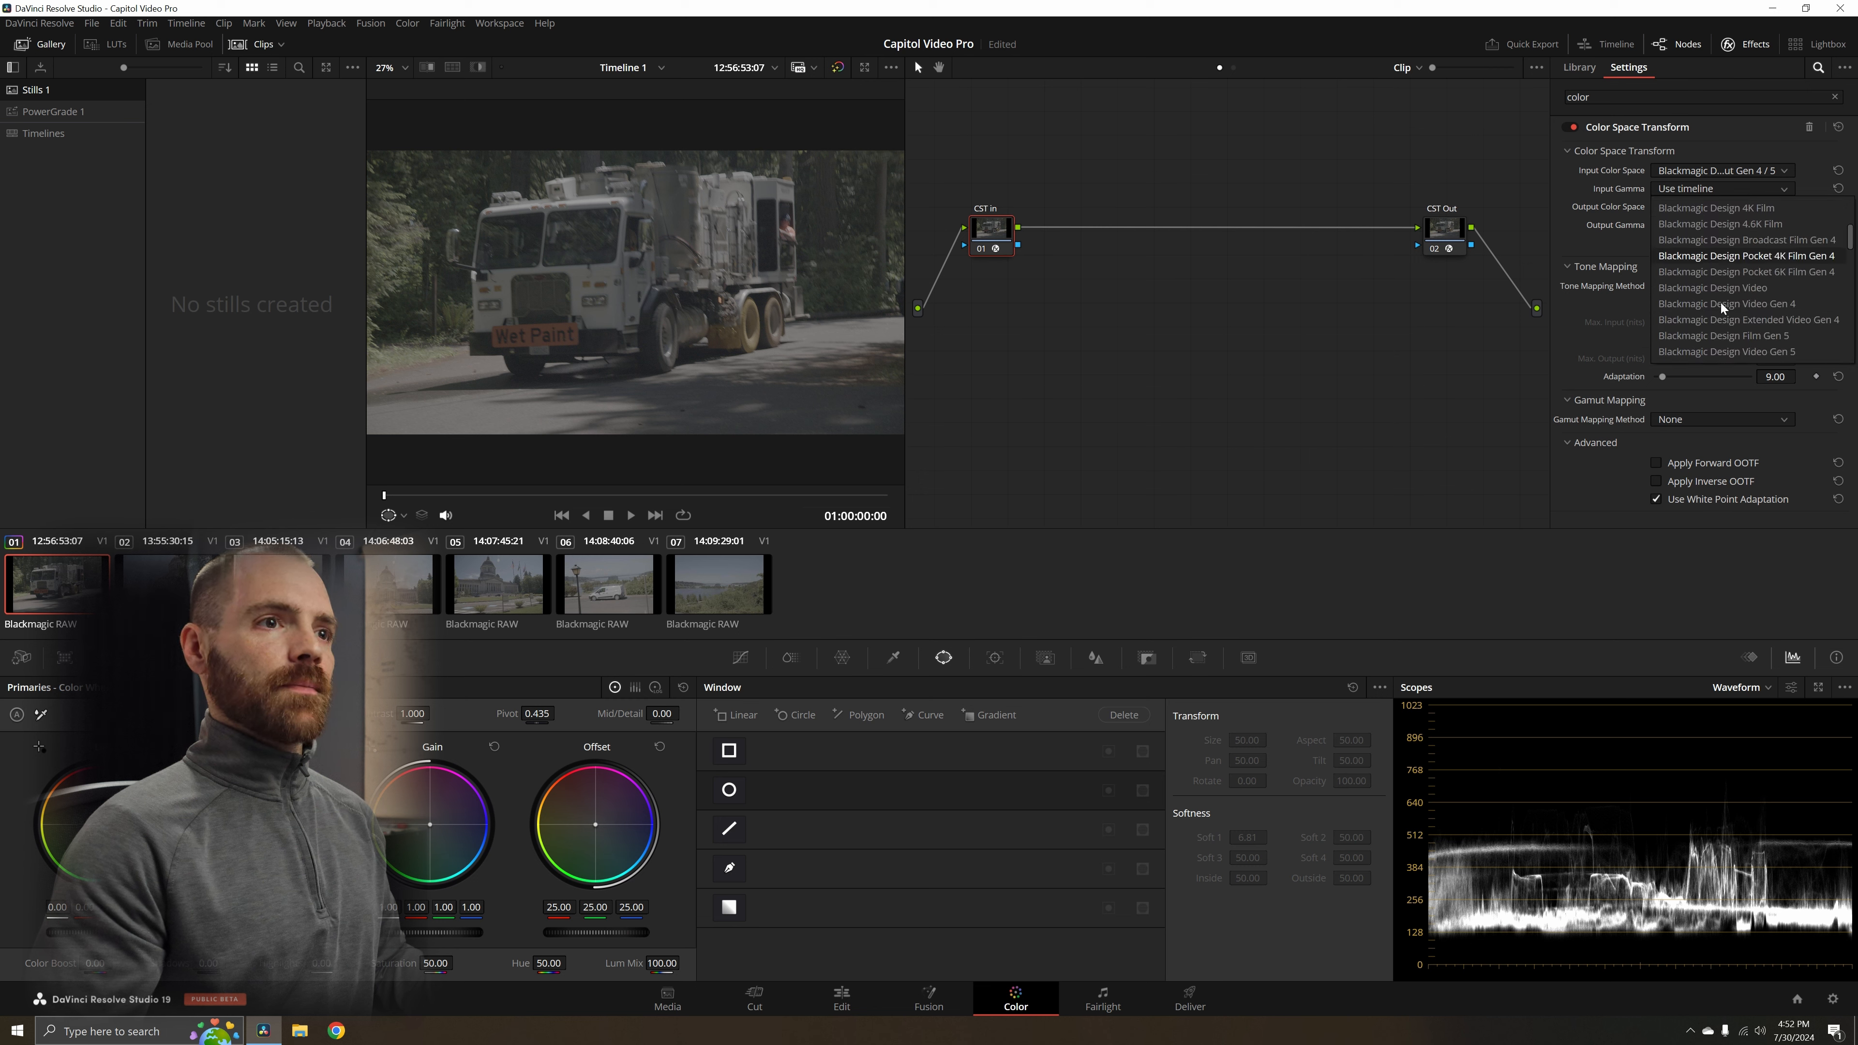
{"action": "left_click", "coordinate": [1725, 337]}
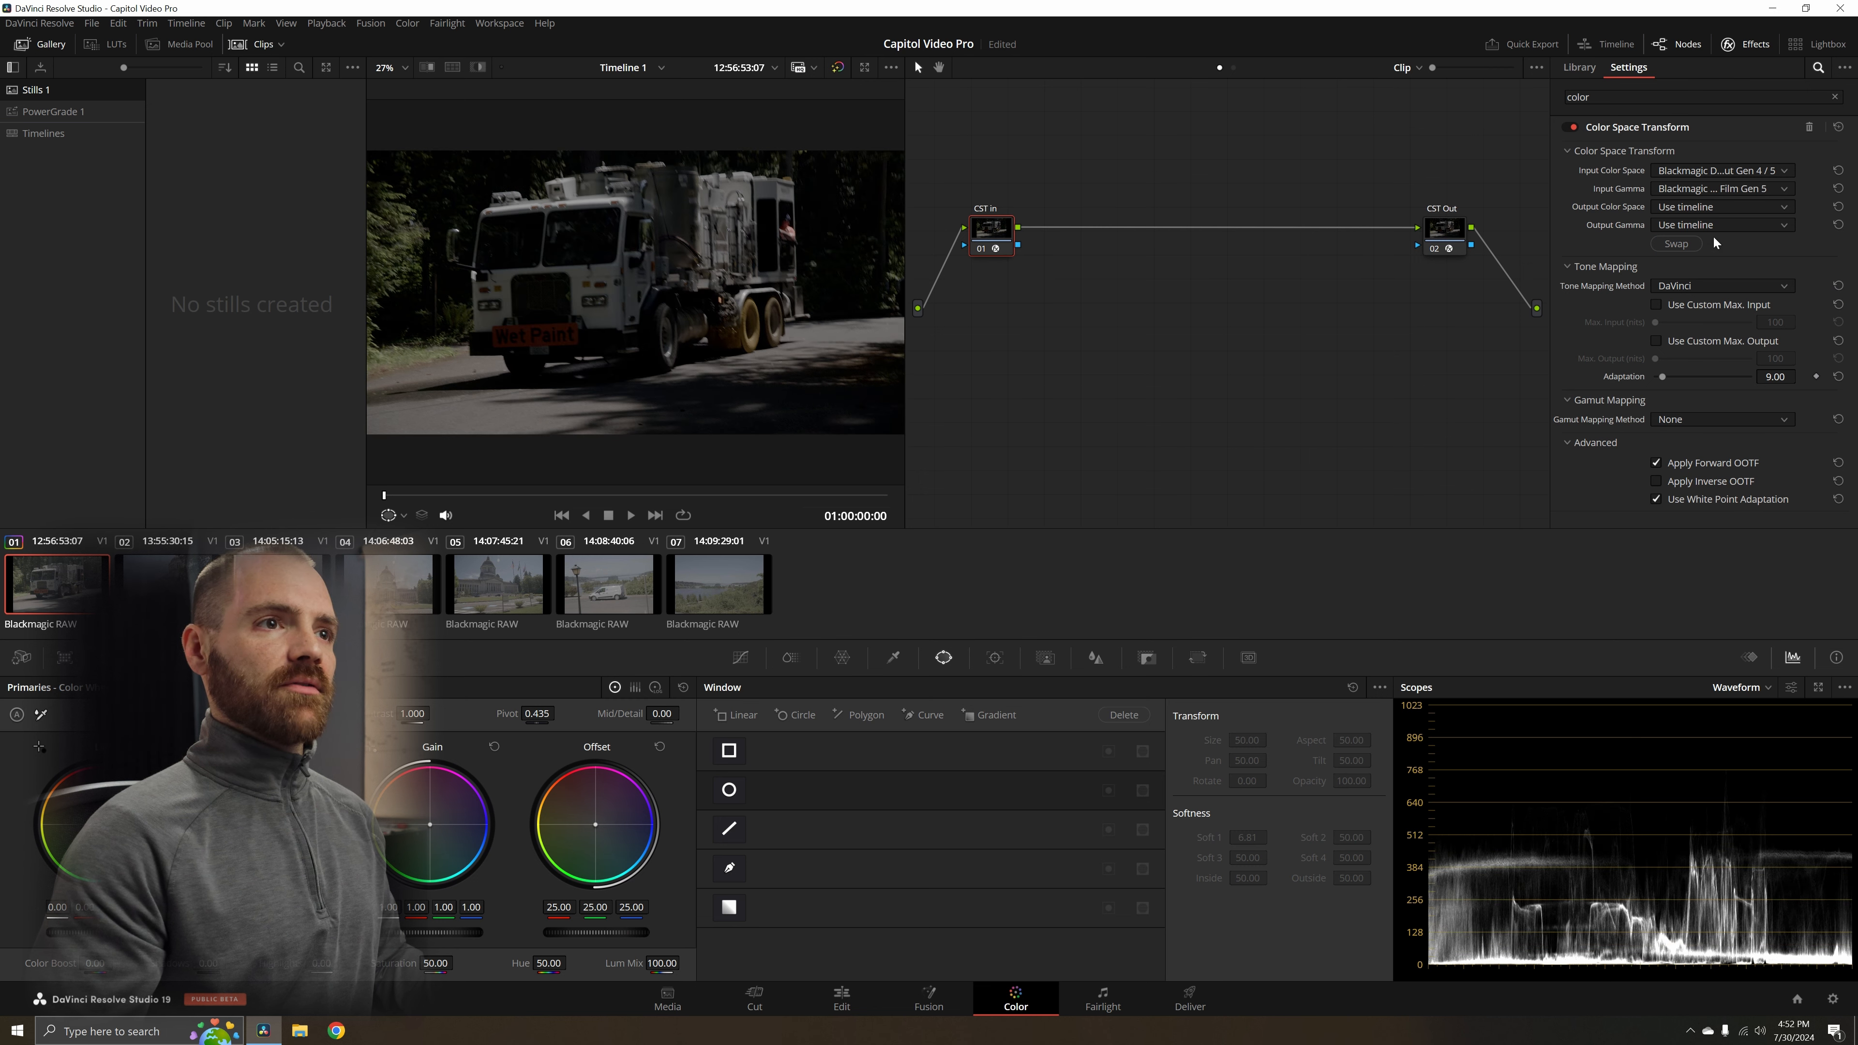
- Set the CST in node's output to DaVinci Wide Gamut and DaVinci Intermediate gamma, with its tone mapping method set to None
{"action": "left_click", "coordinate": [1709, 210]}
{"action": "scroll", "coordinate": [1722, 337], "scroll_direction": "down", "scroll_amount": 1}
{"action": "left_click", "coordinate": [1723, 353]}
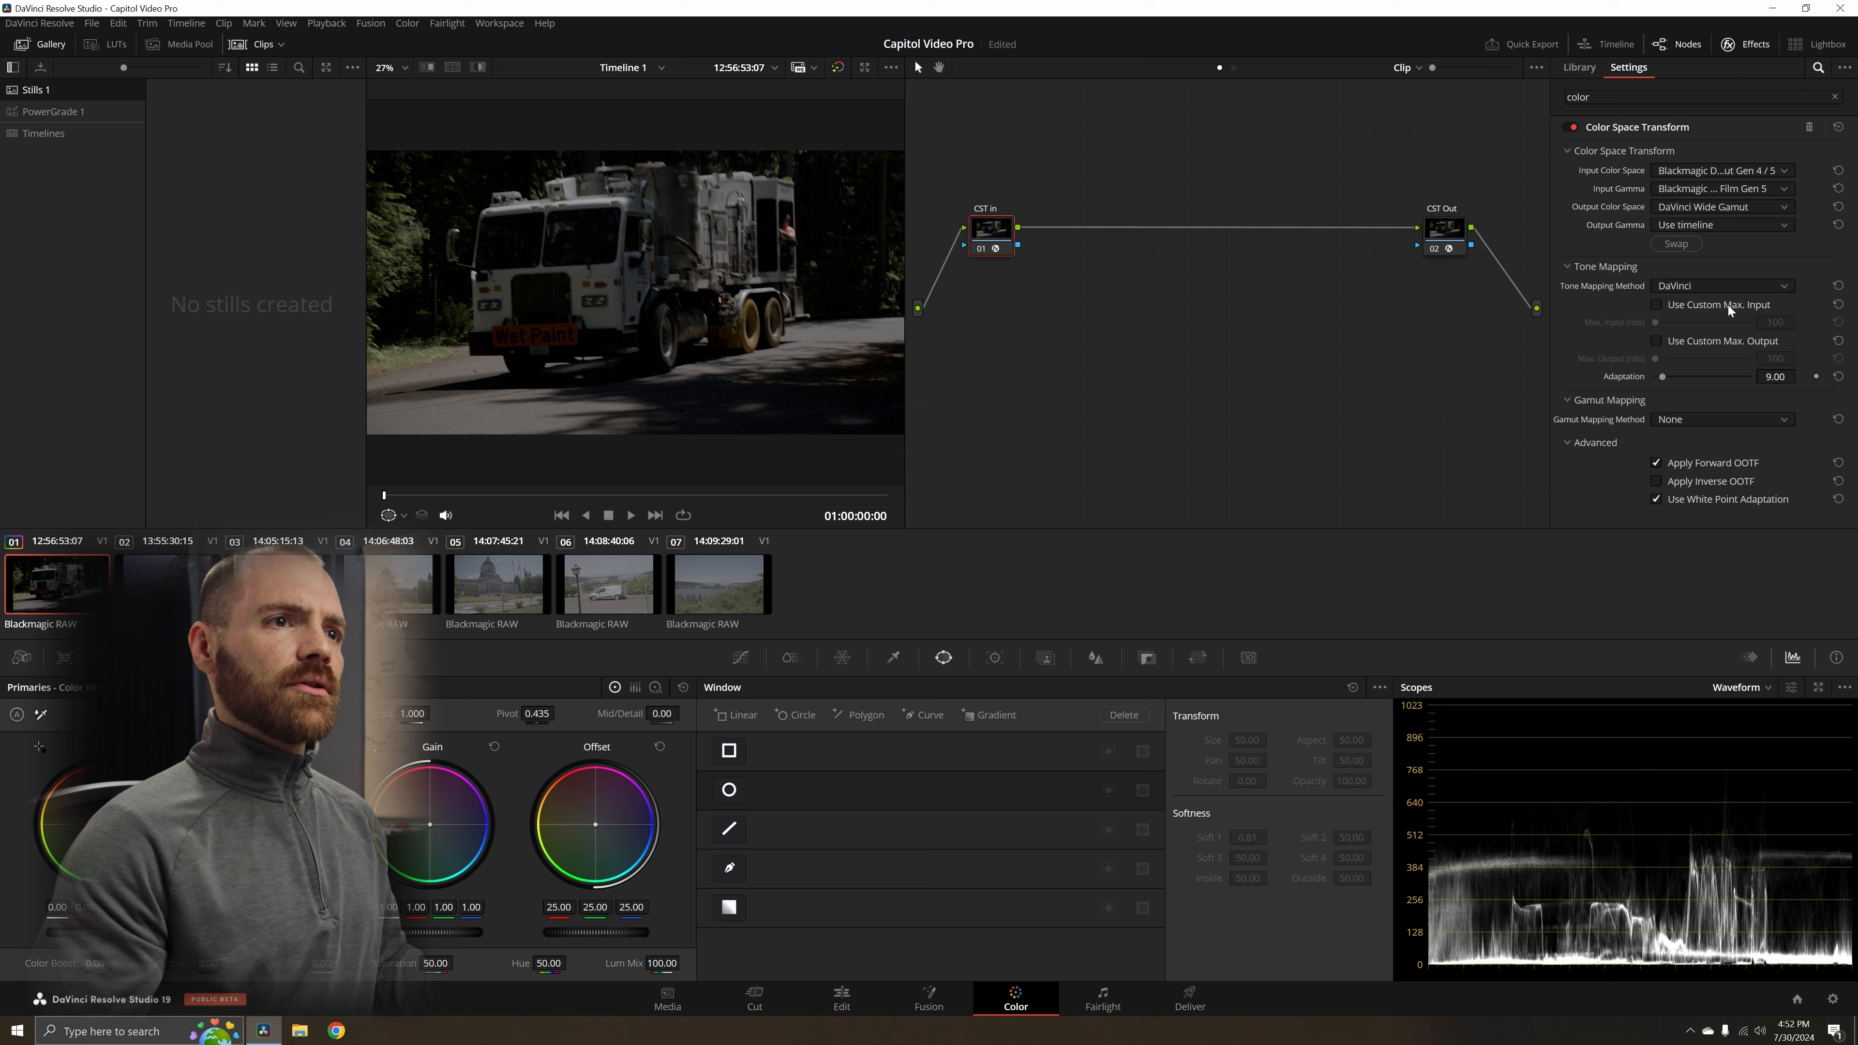
{"action": "left_click", "coordinate": [1729, 227]}
{"action": "scroll", "coordinate": [1728, 354], "scroll_direction": "down", "scroll_amount": 2}
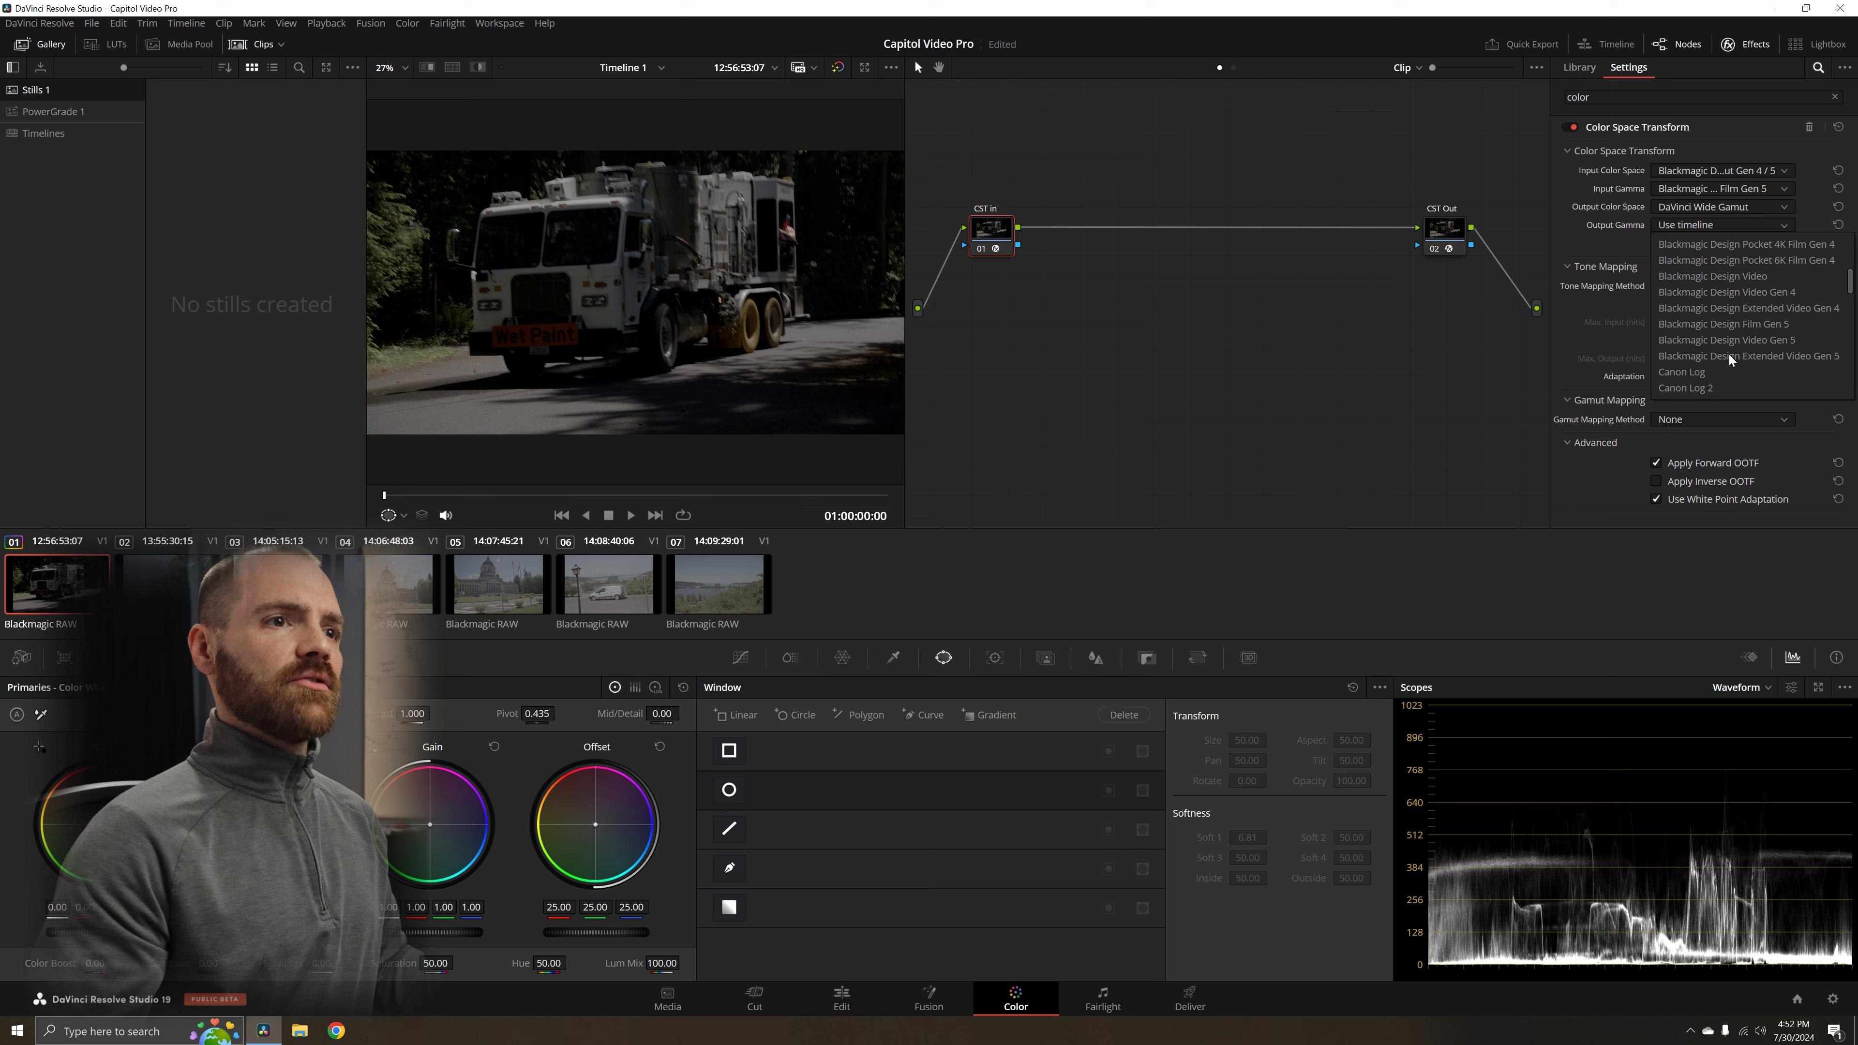
{"action": "left_click", "coordinate": [1728, 343]}
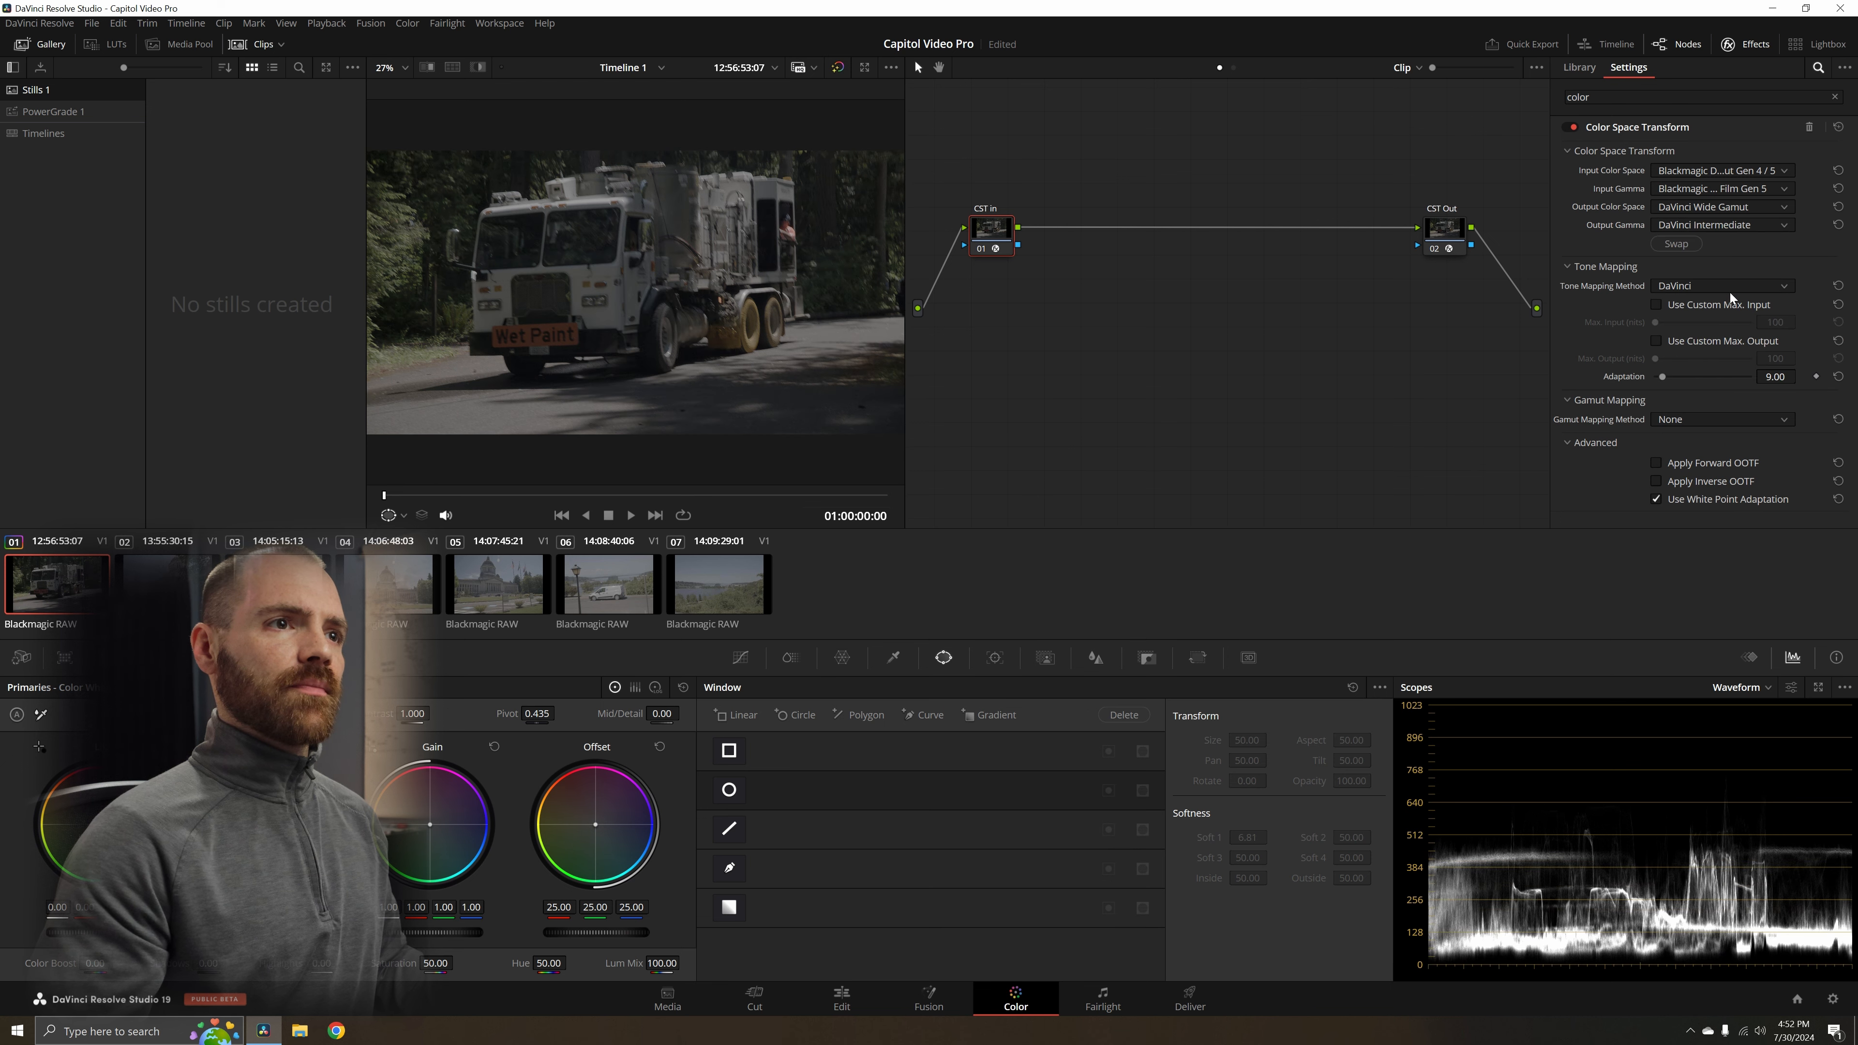
{"action": "left_click", "coordinate": [1760, 286]}
{"action": "left_click", "coordinate": [1759, 301]}
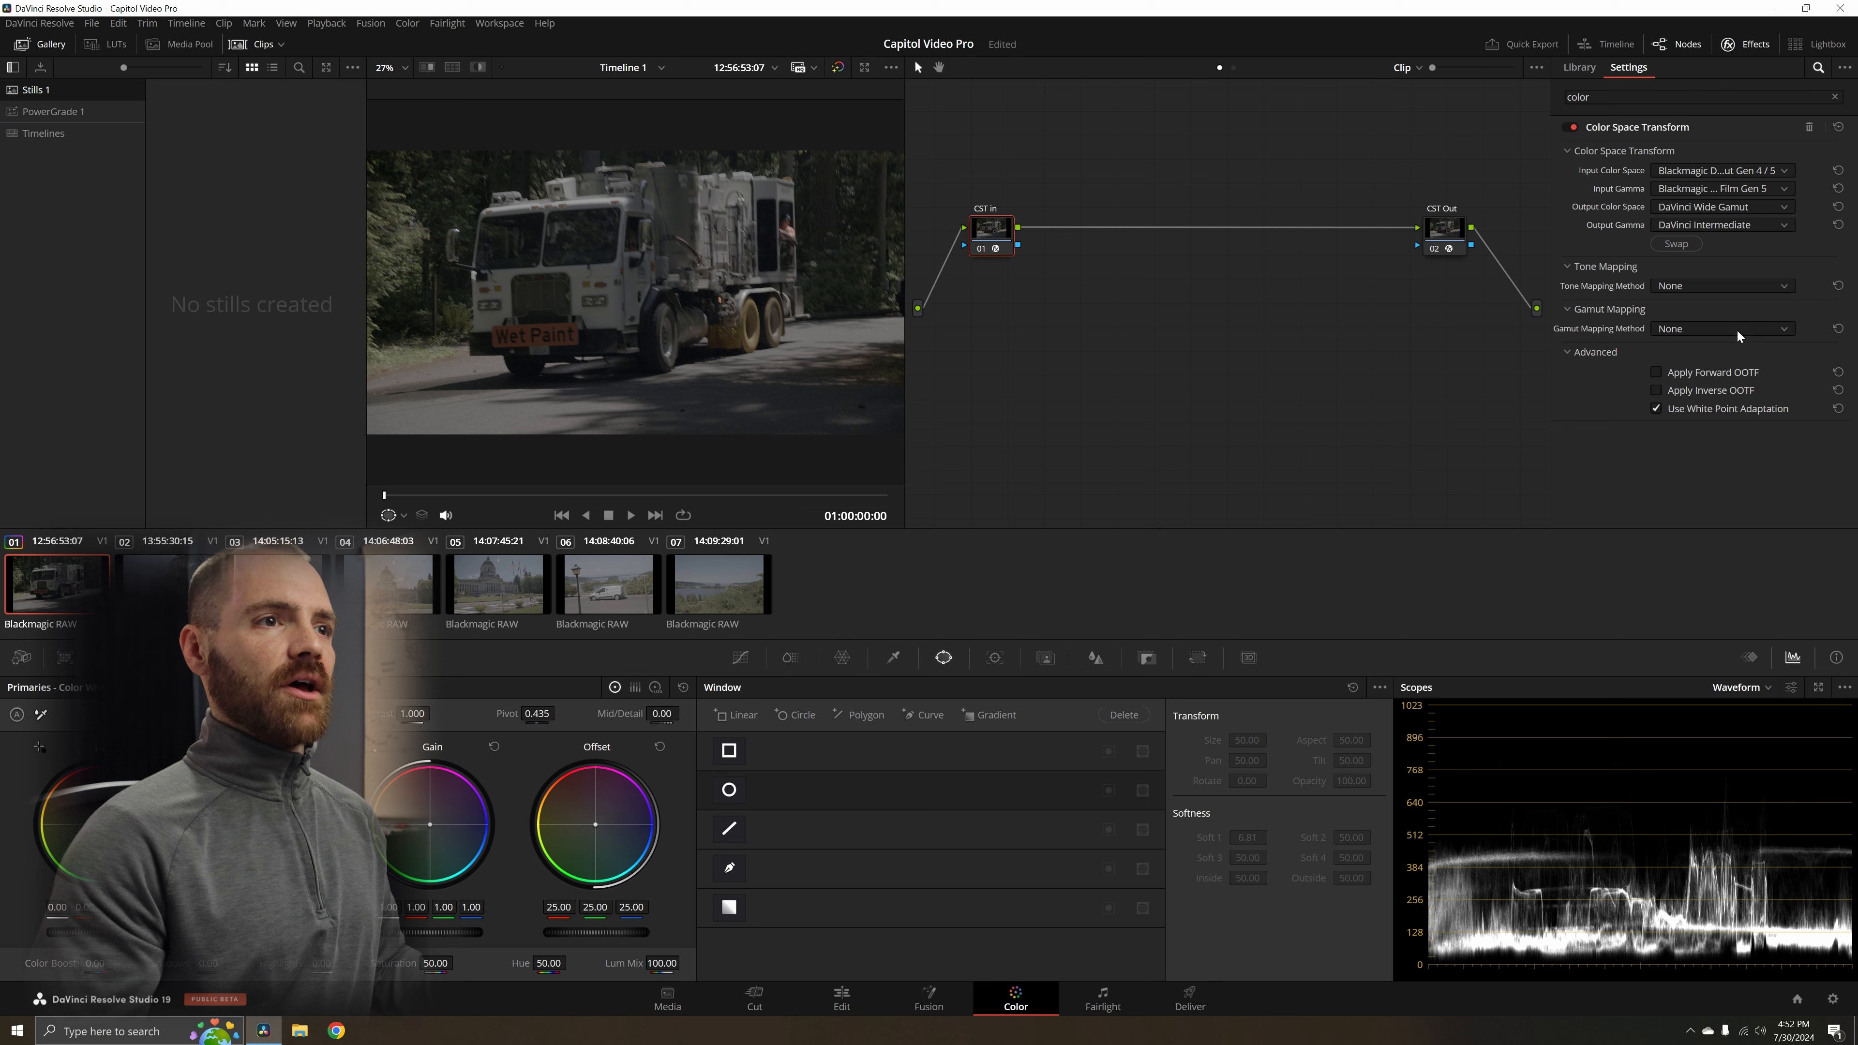
- Set the CST Out node's input color space to DaVinci Wide Gamut and its input gamma to DaVinci Intermediate
{"action": "left_click", "coordinate": [1442, 229]}
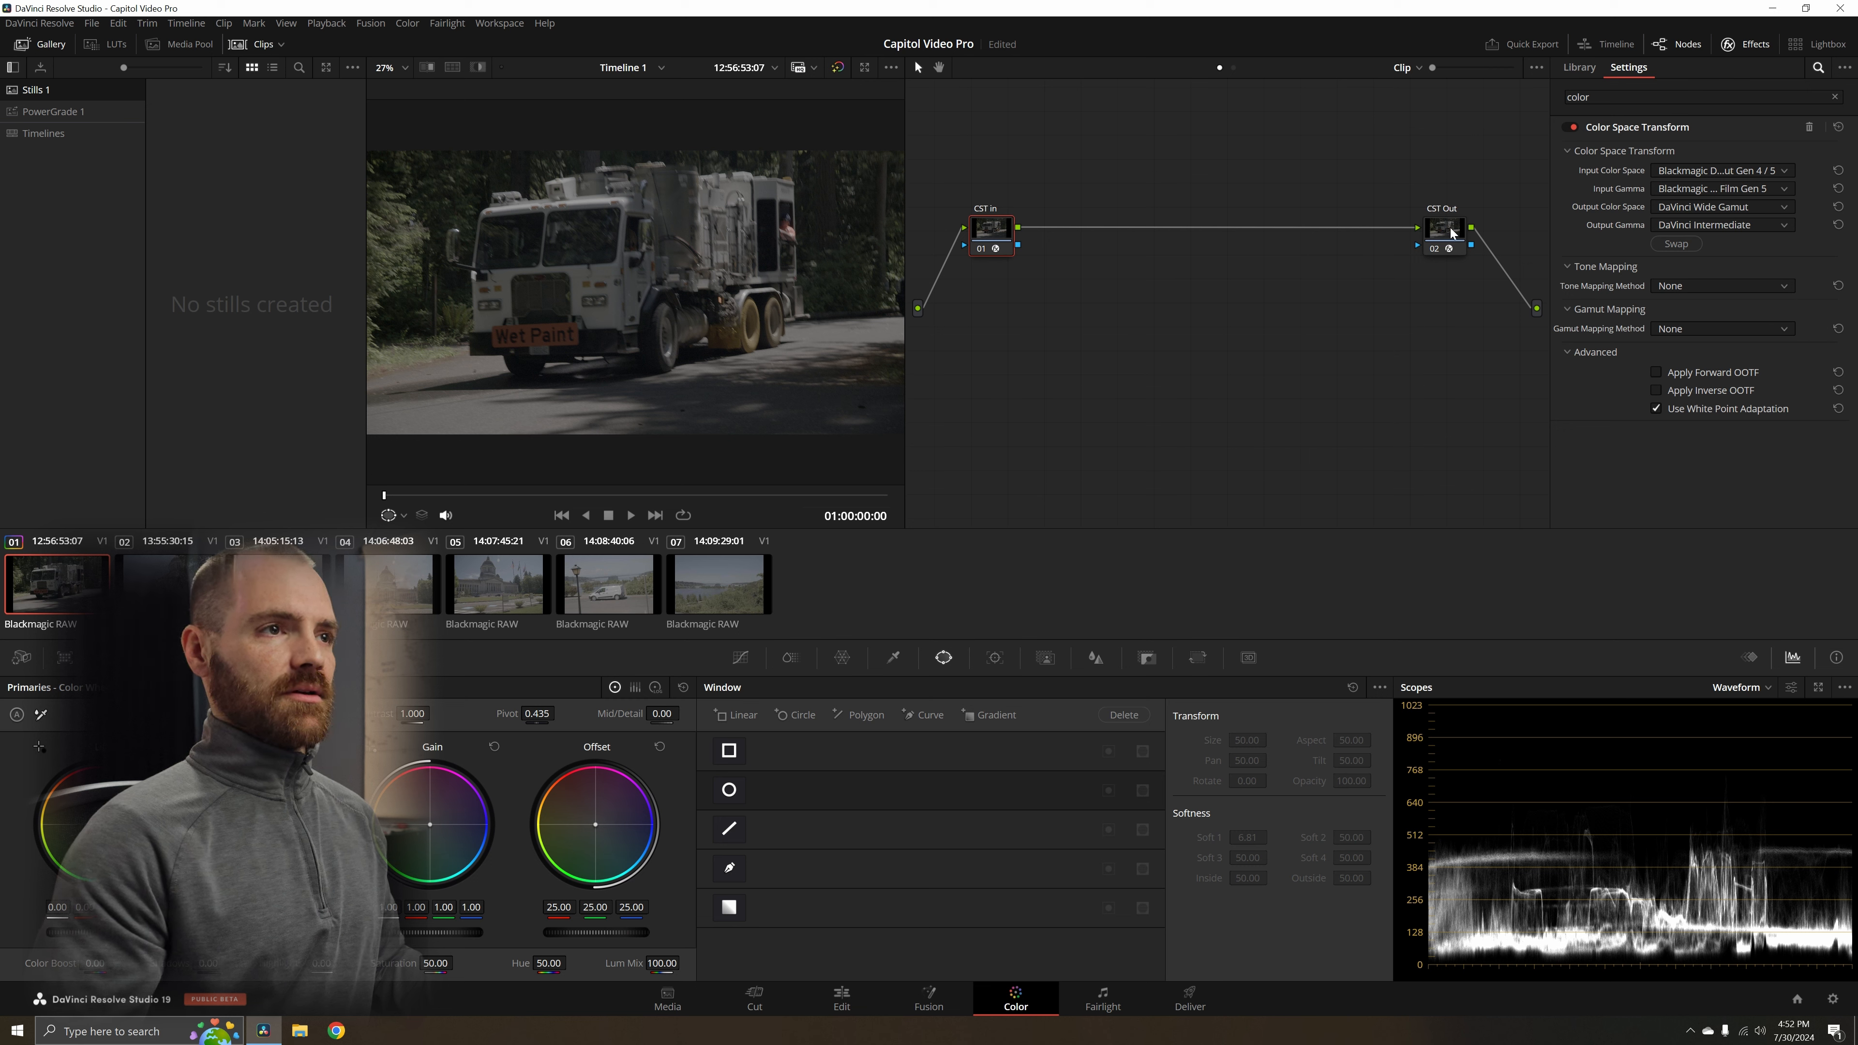
{"action": "left_click", "coordinate": [1747, 170]}
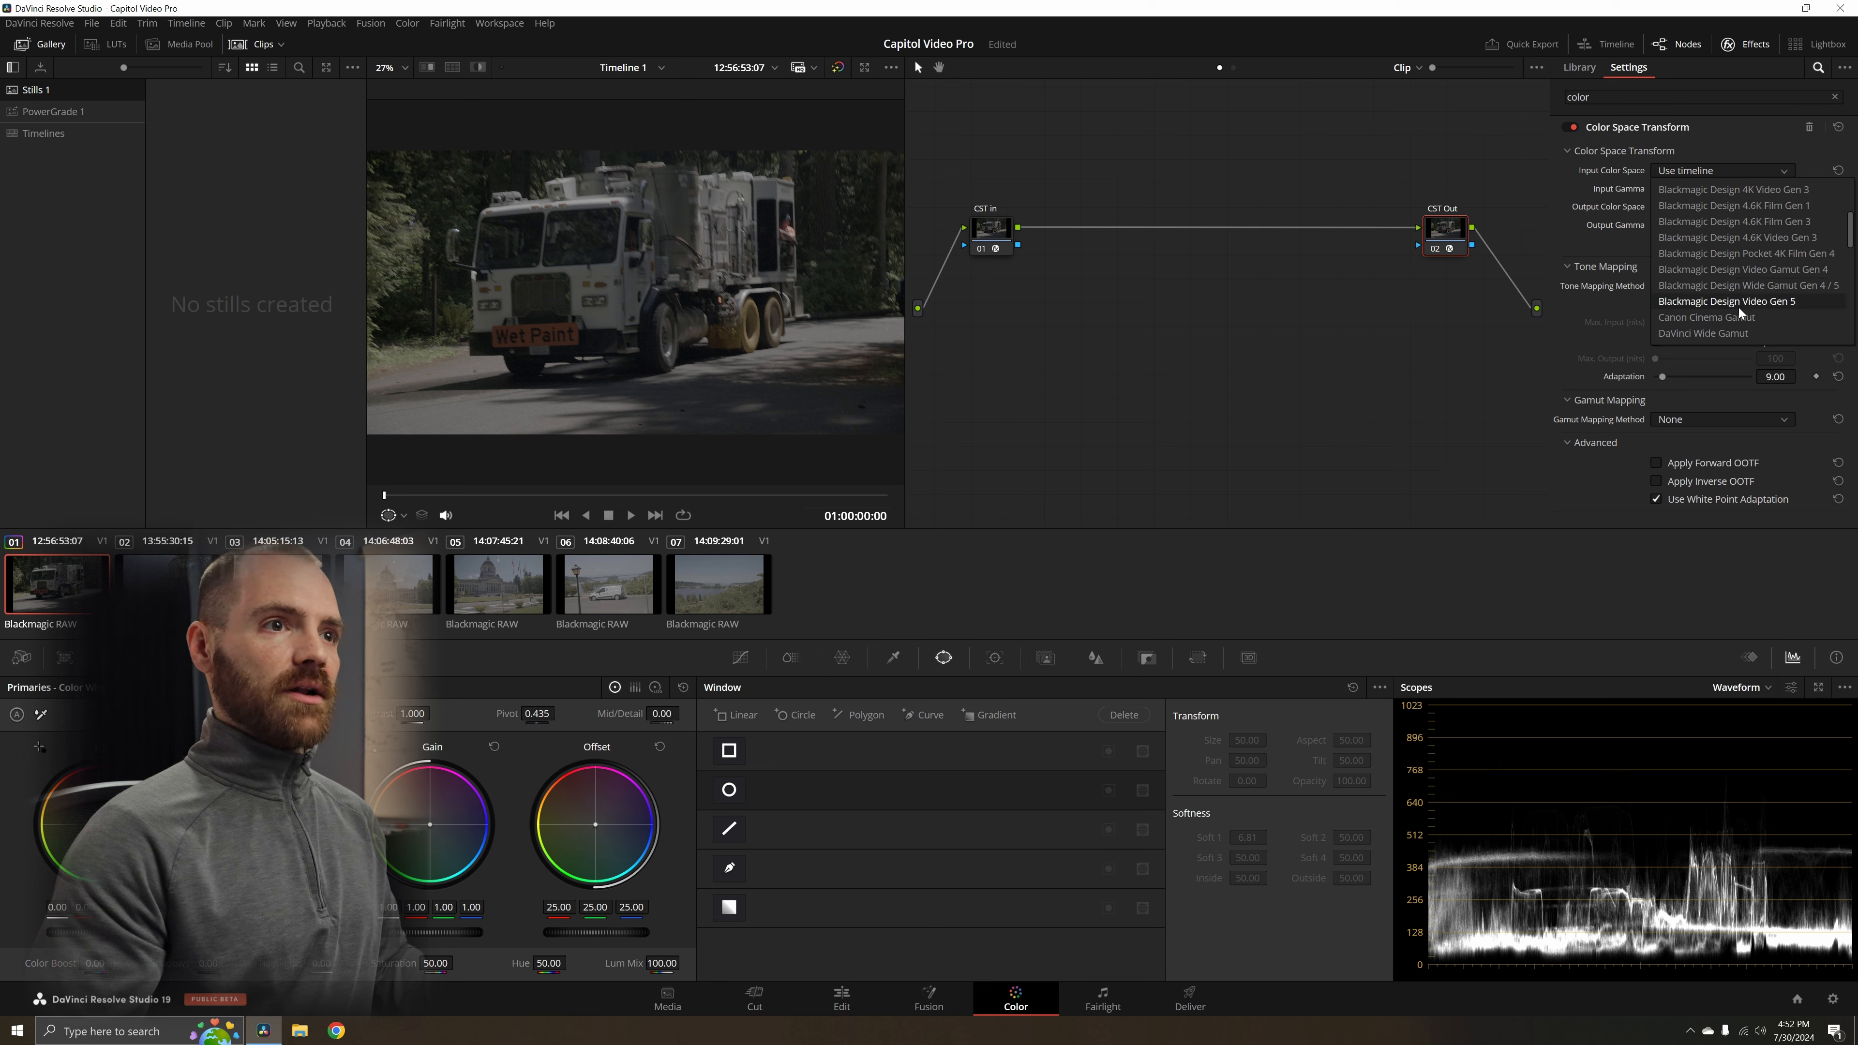
{"action": "left_click", "coordinate": [1730, 333]}
{"action": "left_click", "coordinate": [1710, 192]}
{"action": "scroll", "coordinate": [1707, 263], "scroll_direction": "down", "scroll_amount": 5}
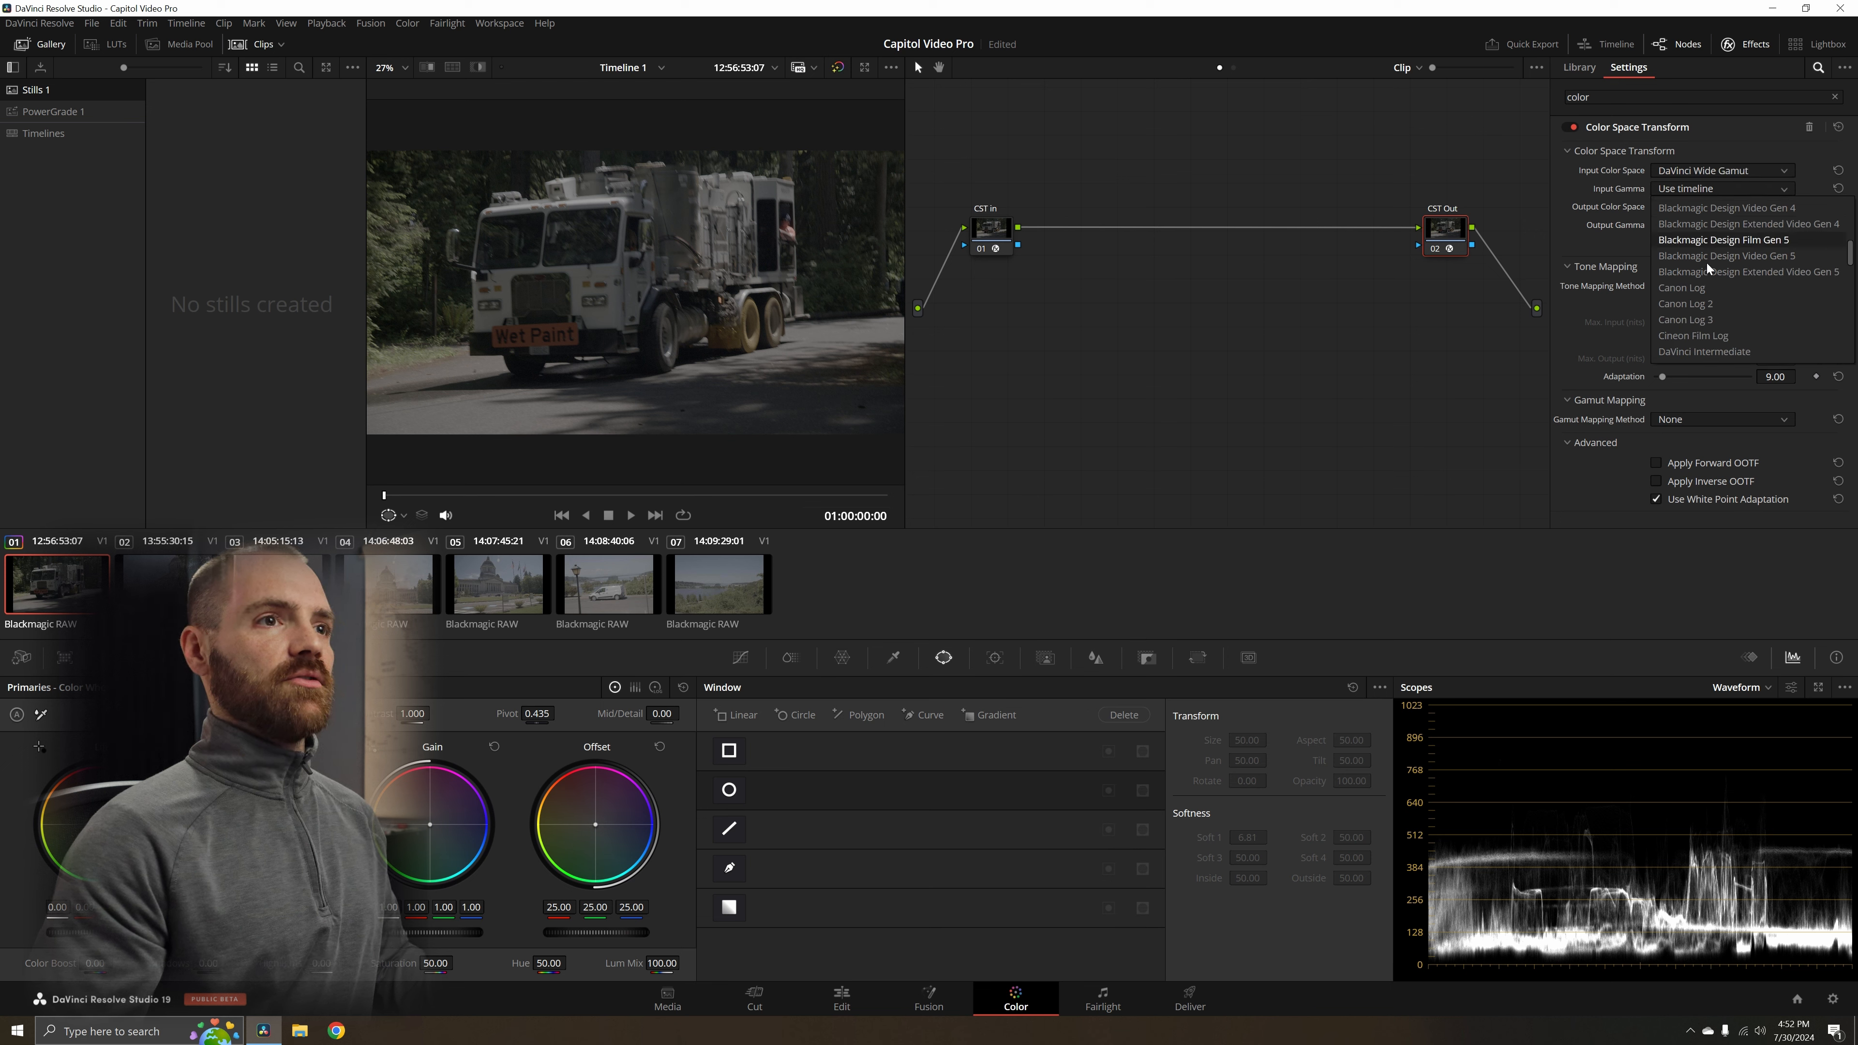
{"action": "left_click", "coordinate": [1714, 350]}
- Set the CST Out node's output color space to Rec.709 and its output gamma to Gamma 2.4
{"action": "left_click", "coordinate": [1707, 208]}
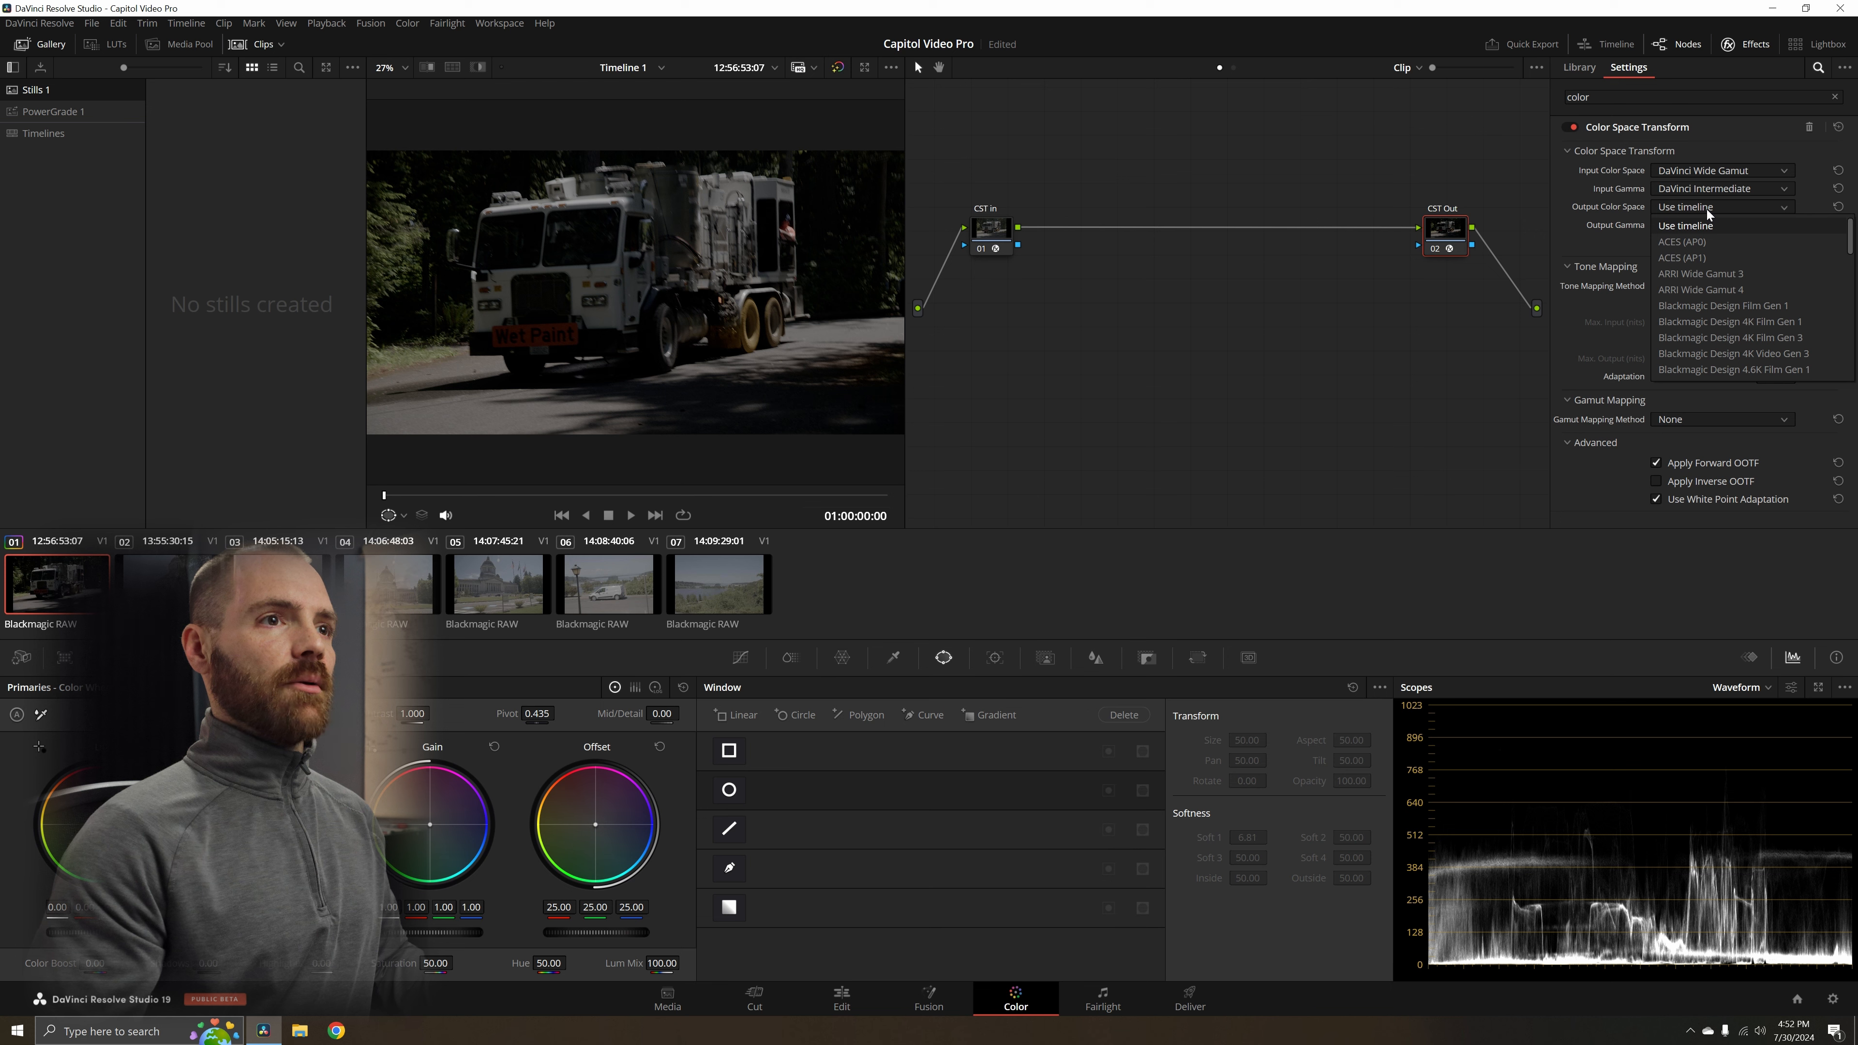
{"action": "scroll", "coordinate": [1707, 209], "scroll_direction": "down", "scroll_amount": 5}
{"action": "left_click", "coordinate": [1699, 363]}
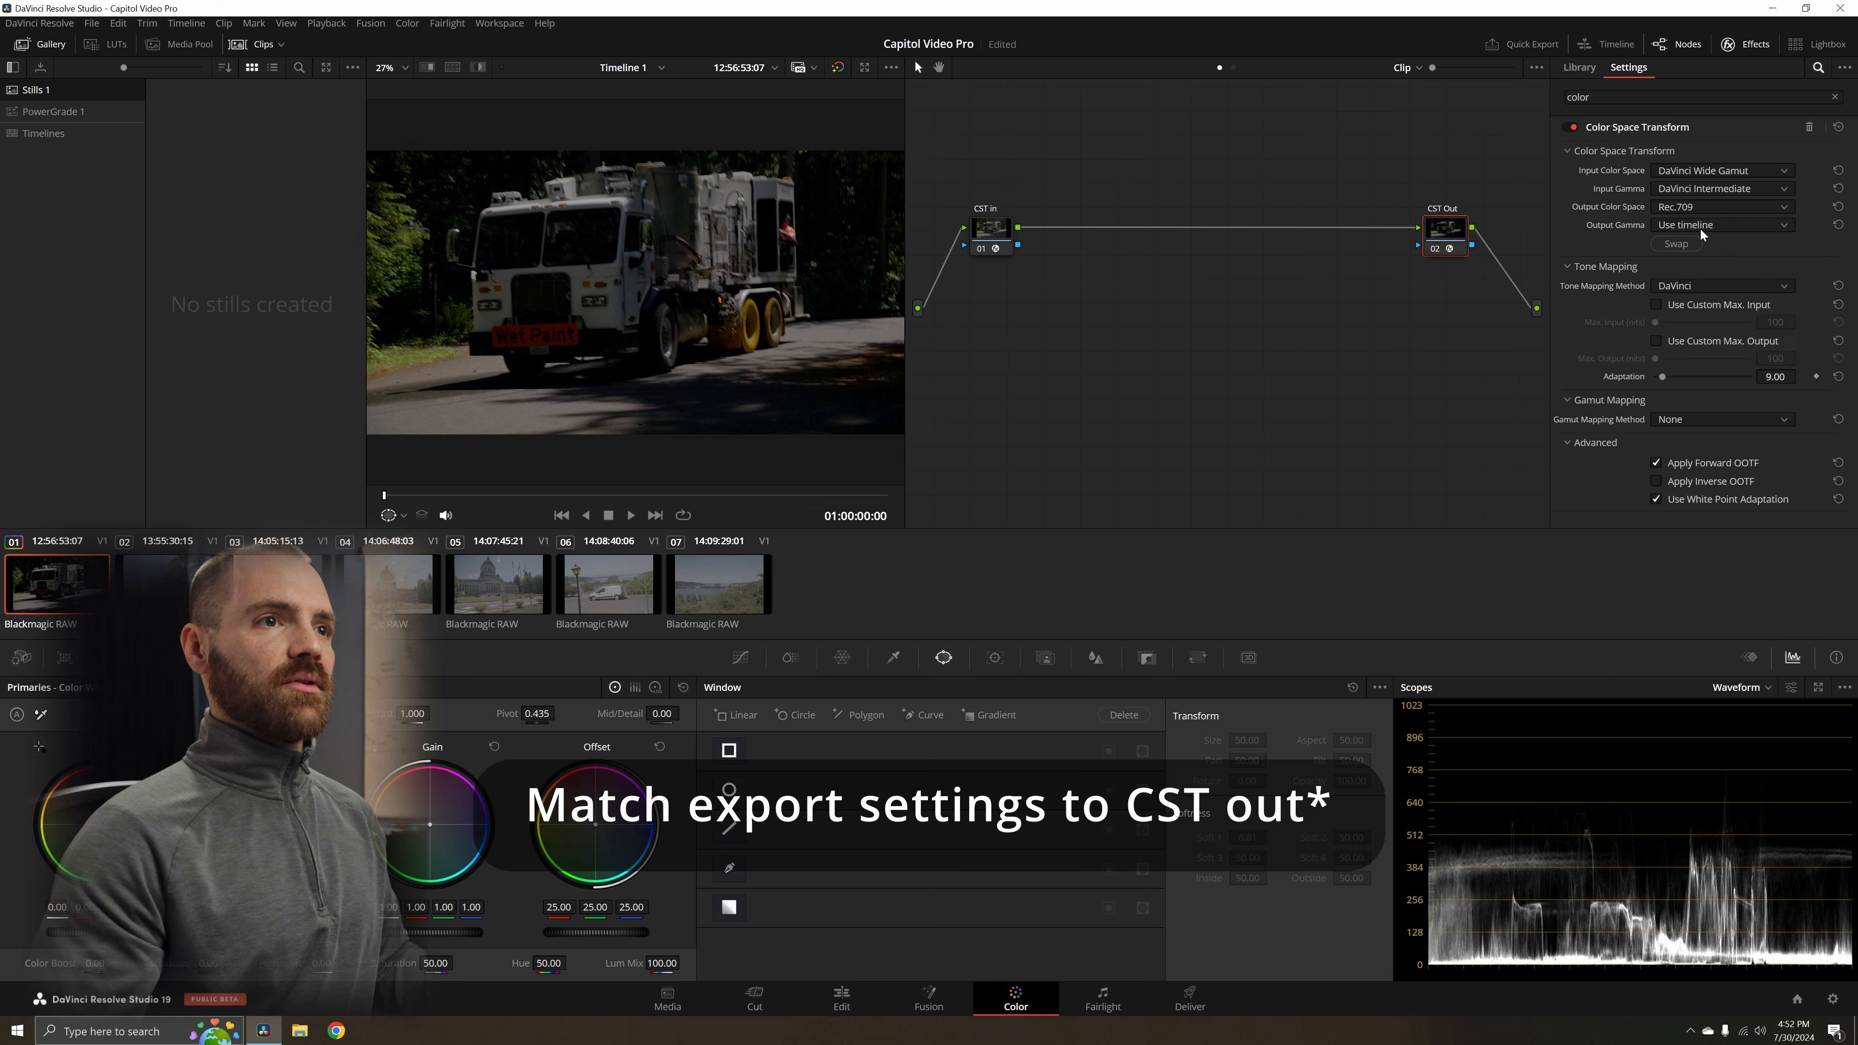
{"action": "left_click", "coordinate": [1702, 227]}
{"action": "scroll", "coordinate": [1709, 373], "scroll_direction": "down", "scroll_amount": 1}
{"action": "left_click", "coordinate": [1707, 358]}
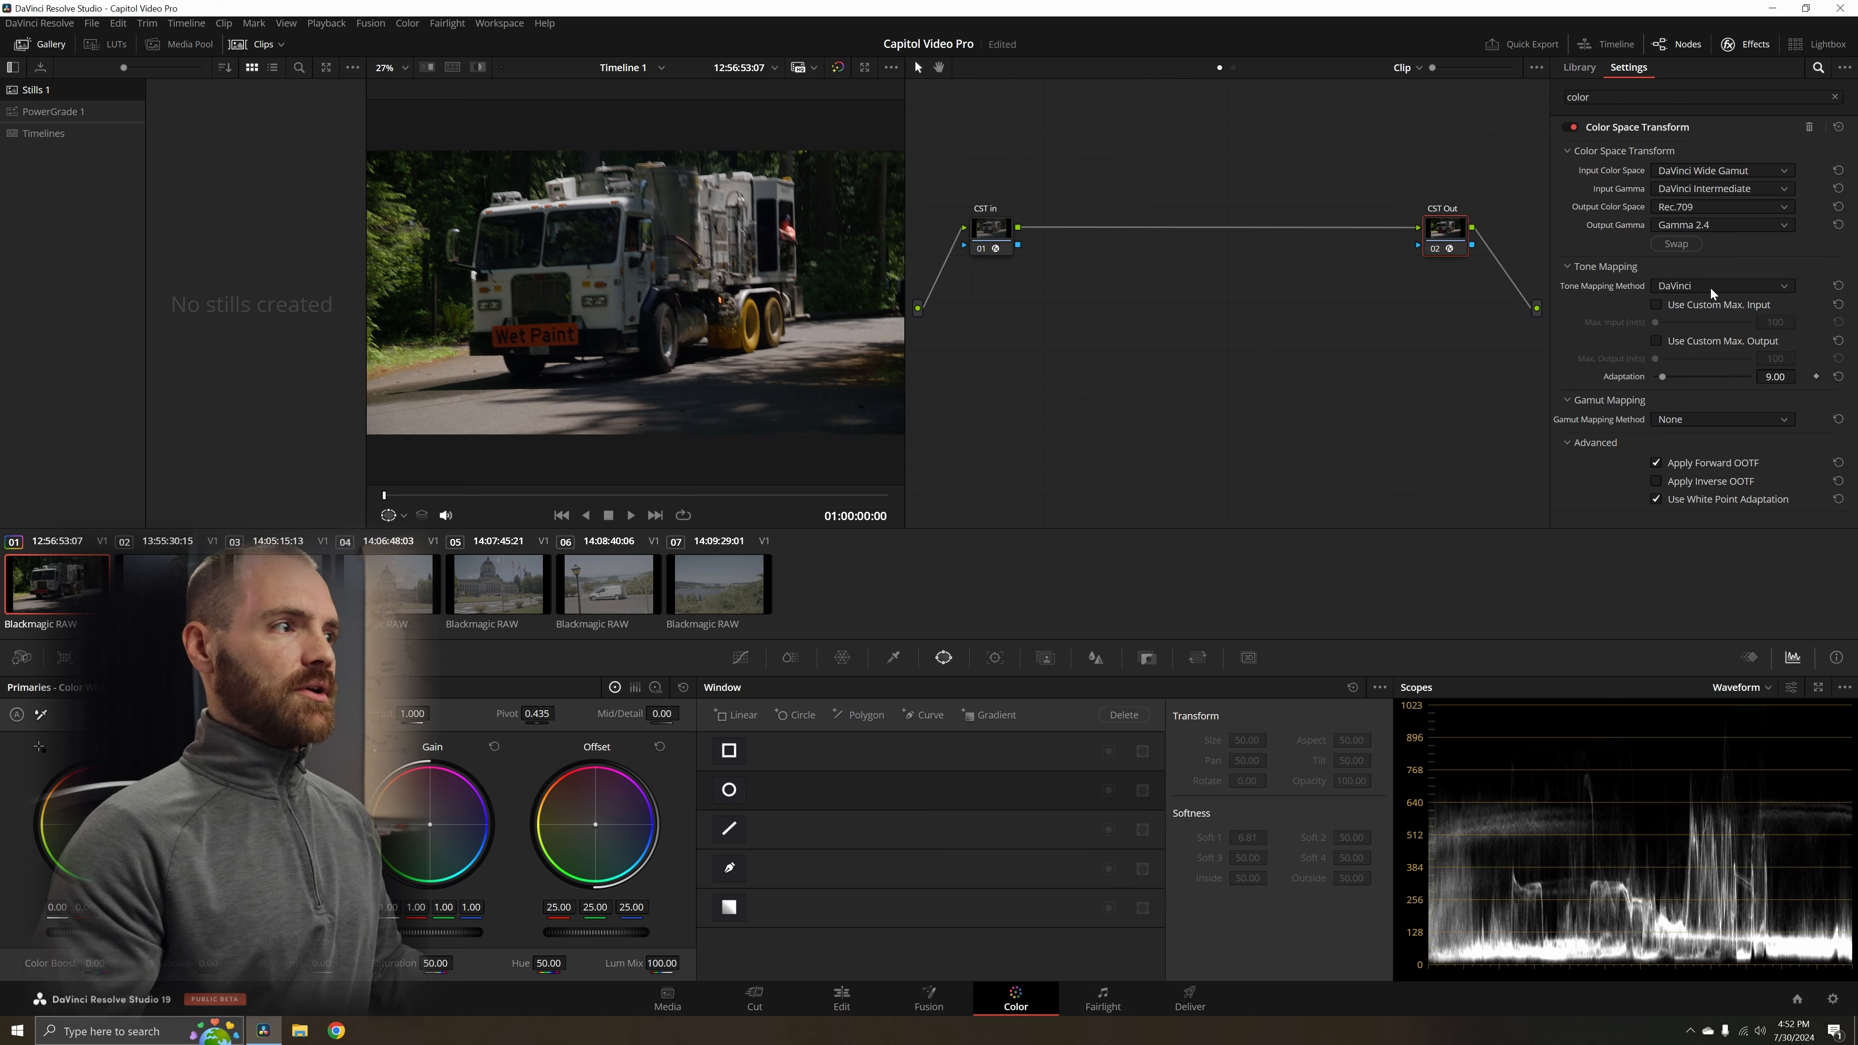
- Set the CST Out node's tone mapping method to Luminance Mapping
{"action": "left_click", "coordinate": [1749, 291]}
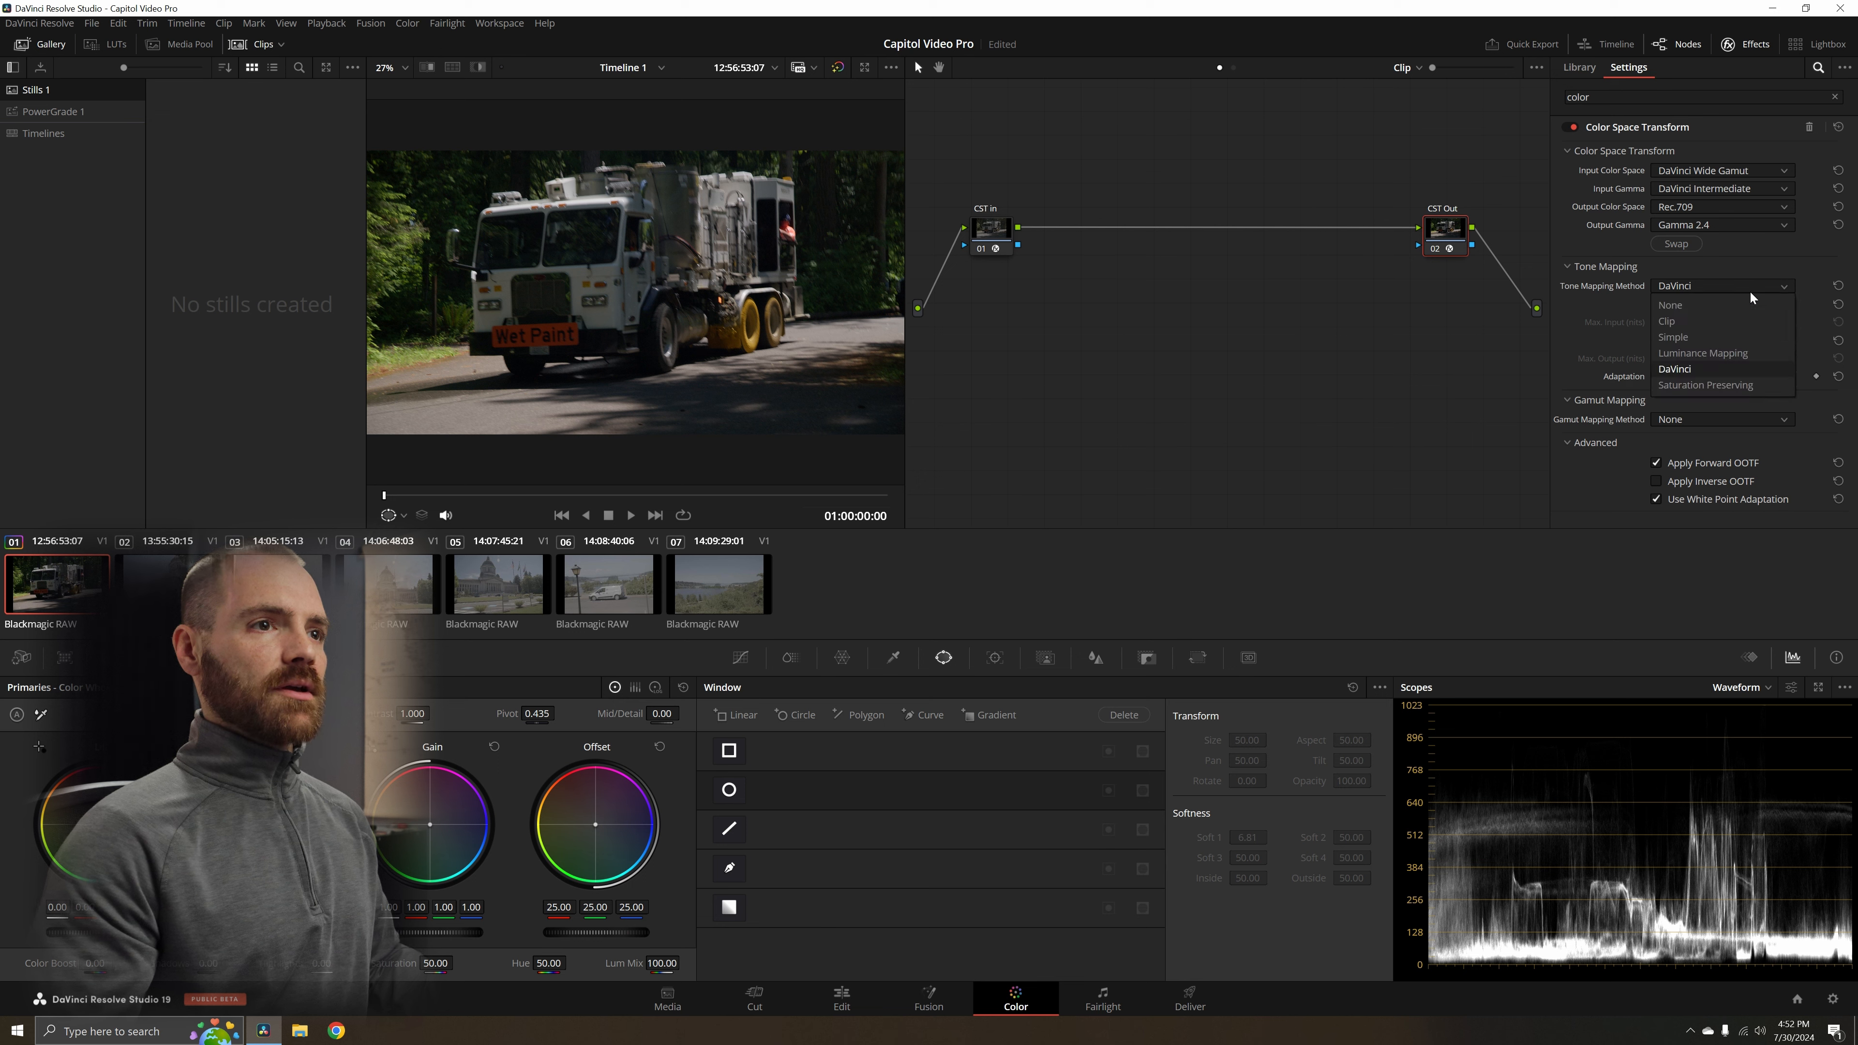
{"action": "left_click", "coordinate": [1733, 353]}
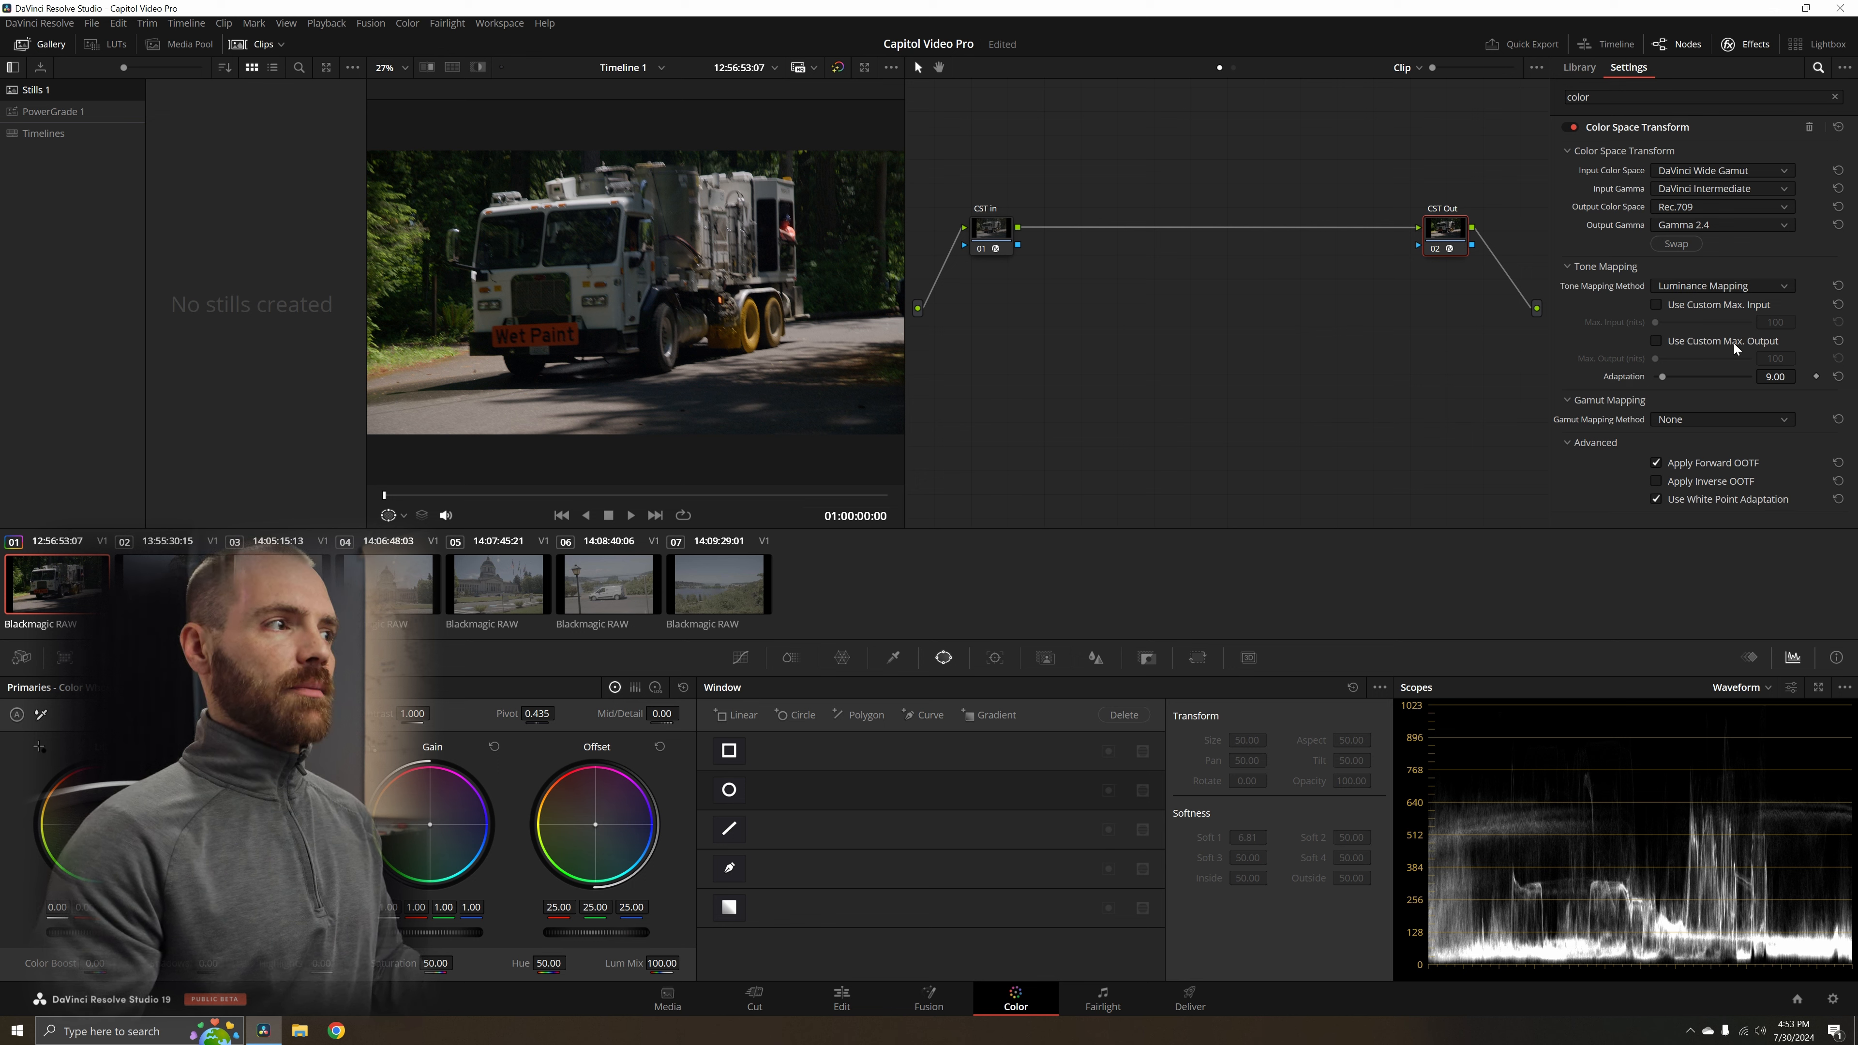
{"action": "left_click", "coordinate": [1722, 283]}
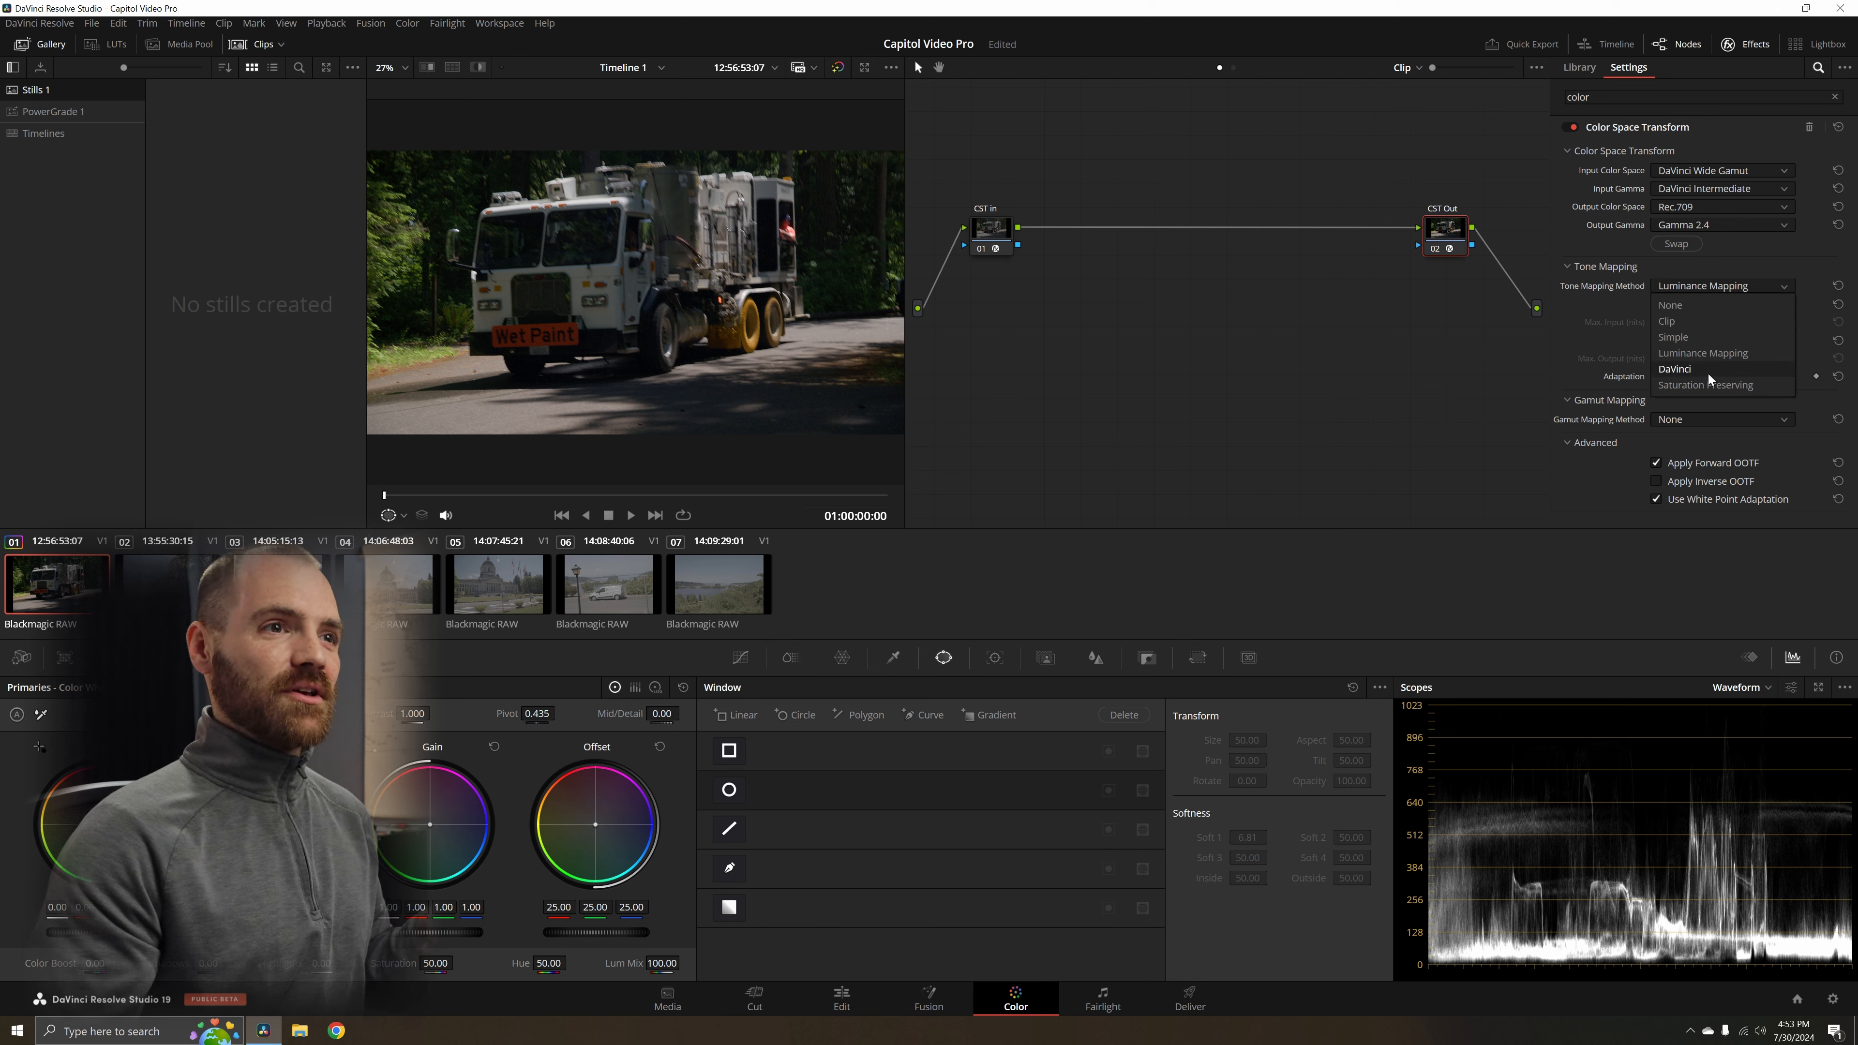
{"action": "left_click", "coordinate": [1709, 353]}
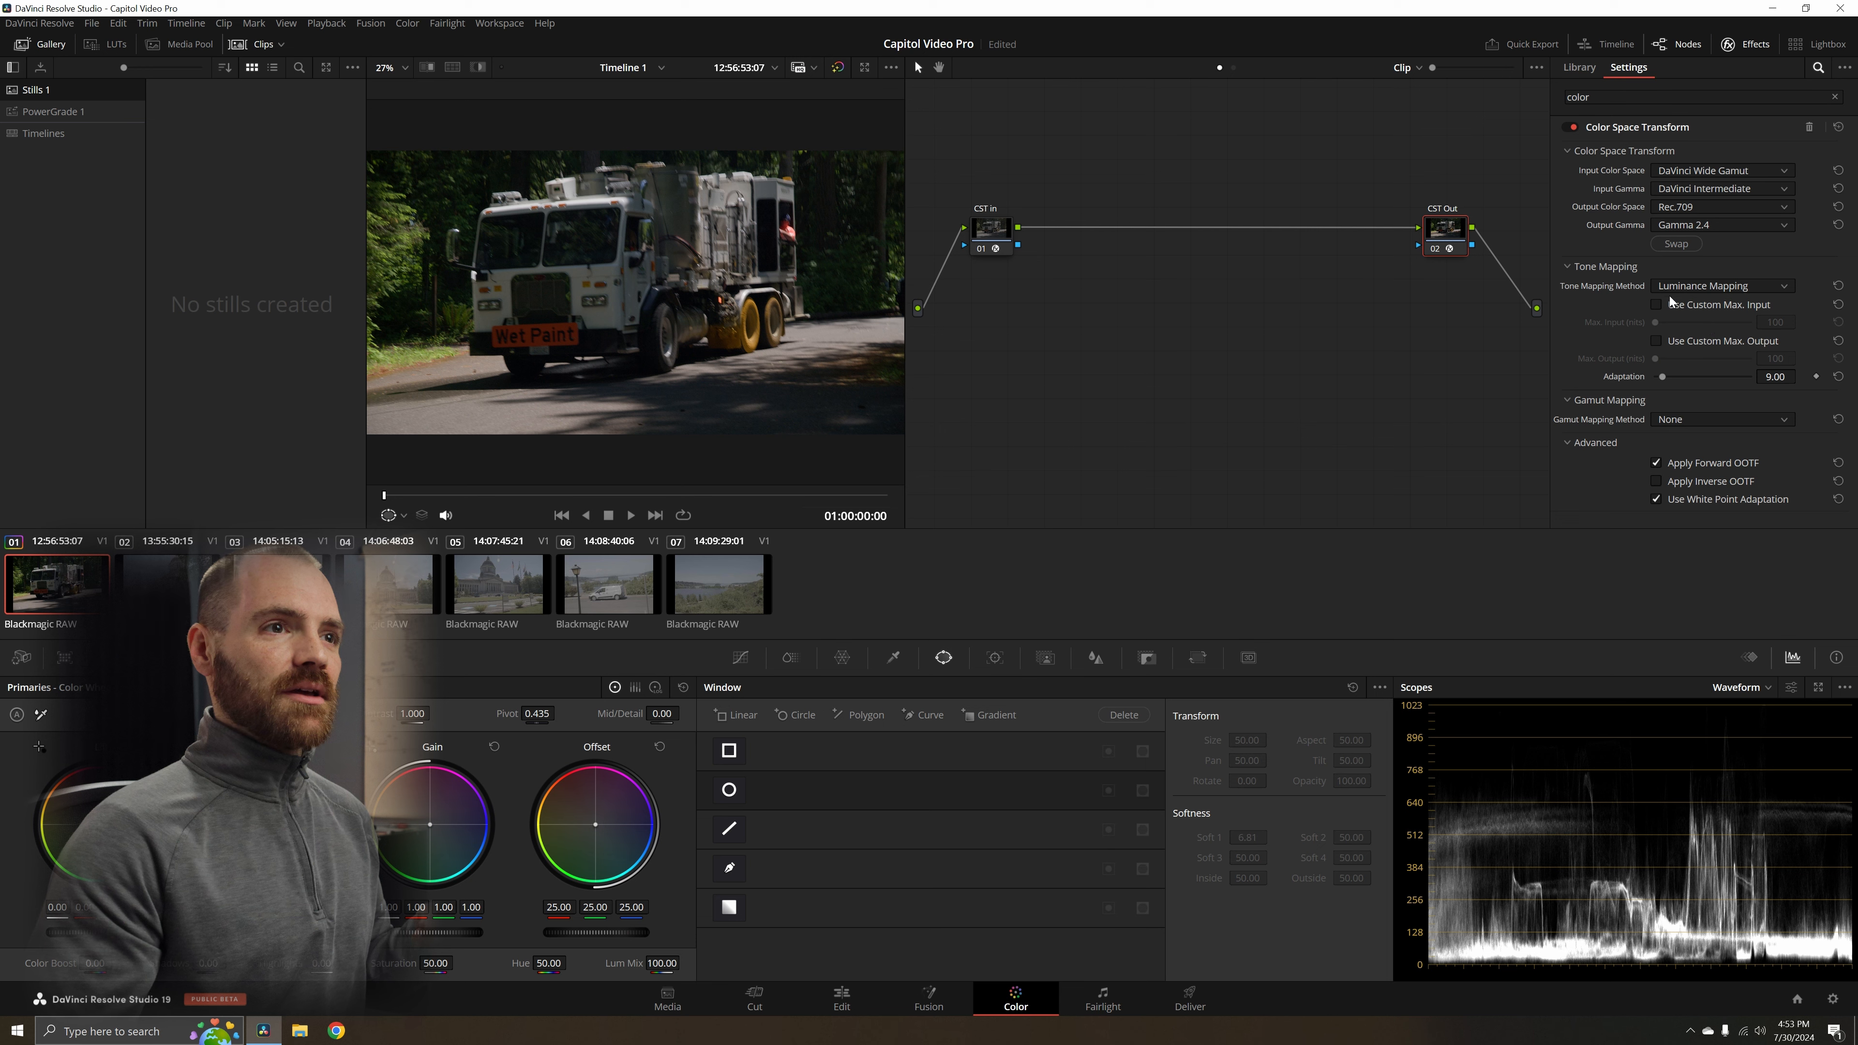
- Enable custom maximum input and output in the CST Out node's tone mapping, with 10000 nits input and 100 nits output
{"action": "left_click", "coordinate": [1659, 303]}
{"action": "left_click", "coordinate": [1655, 339]}
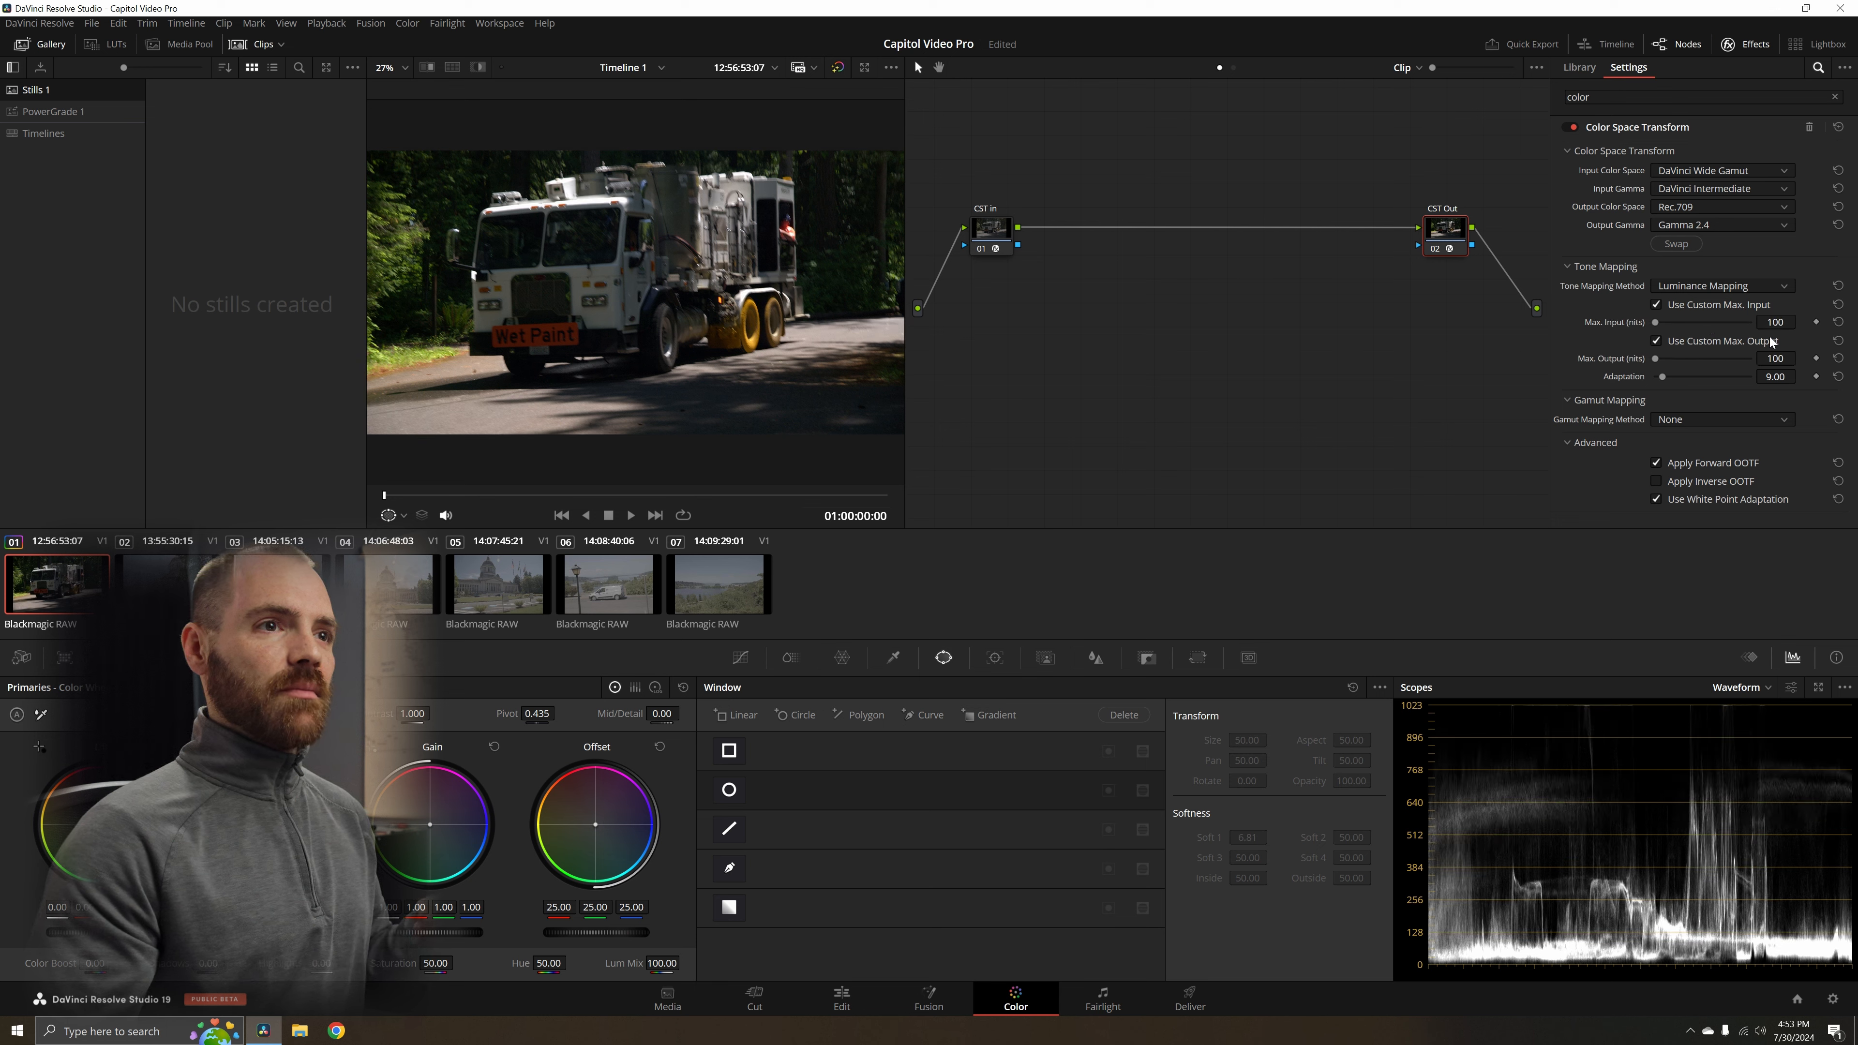
{"action": "left_click_drag", "start_coordinate": [1657, 323], "coordinate": [1767, 322]}
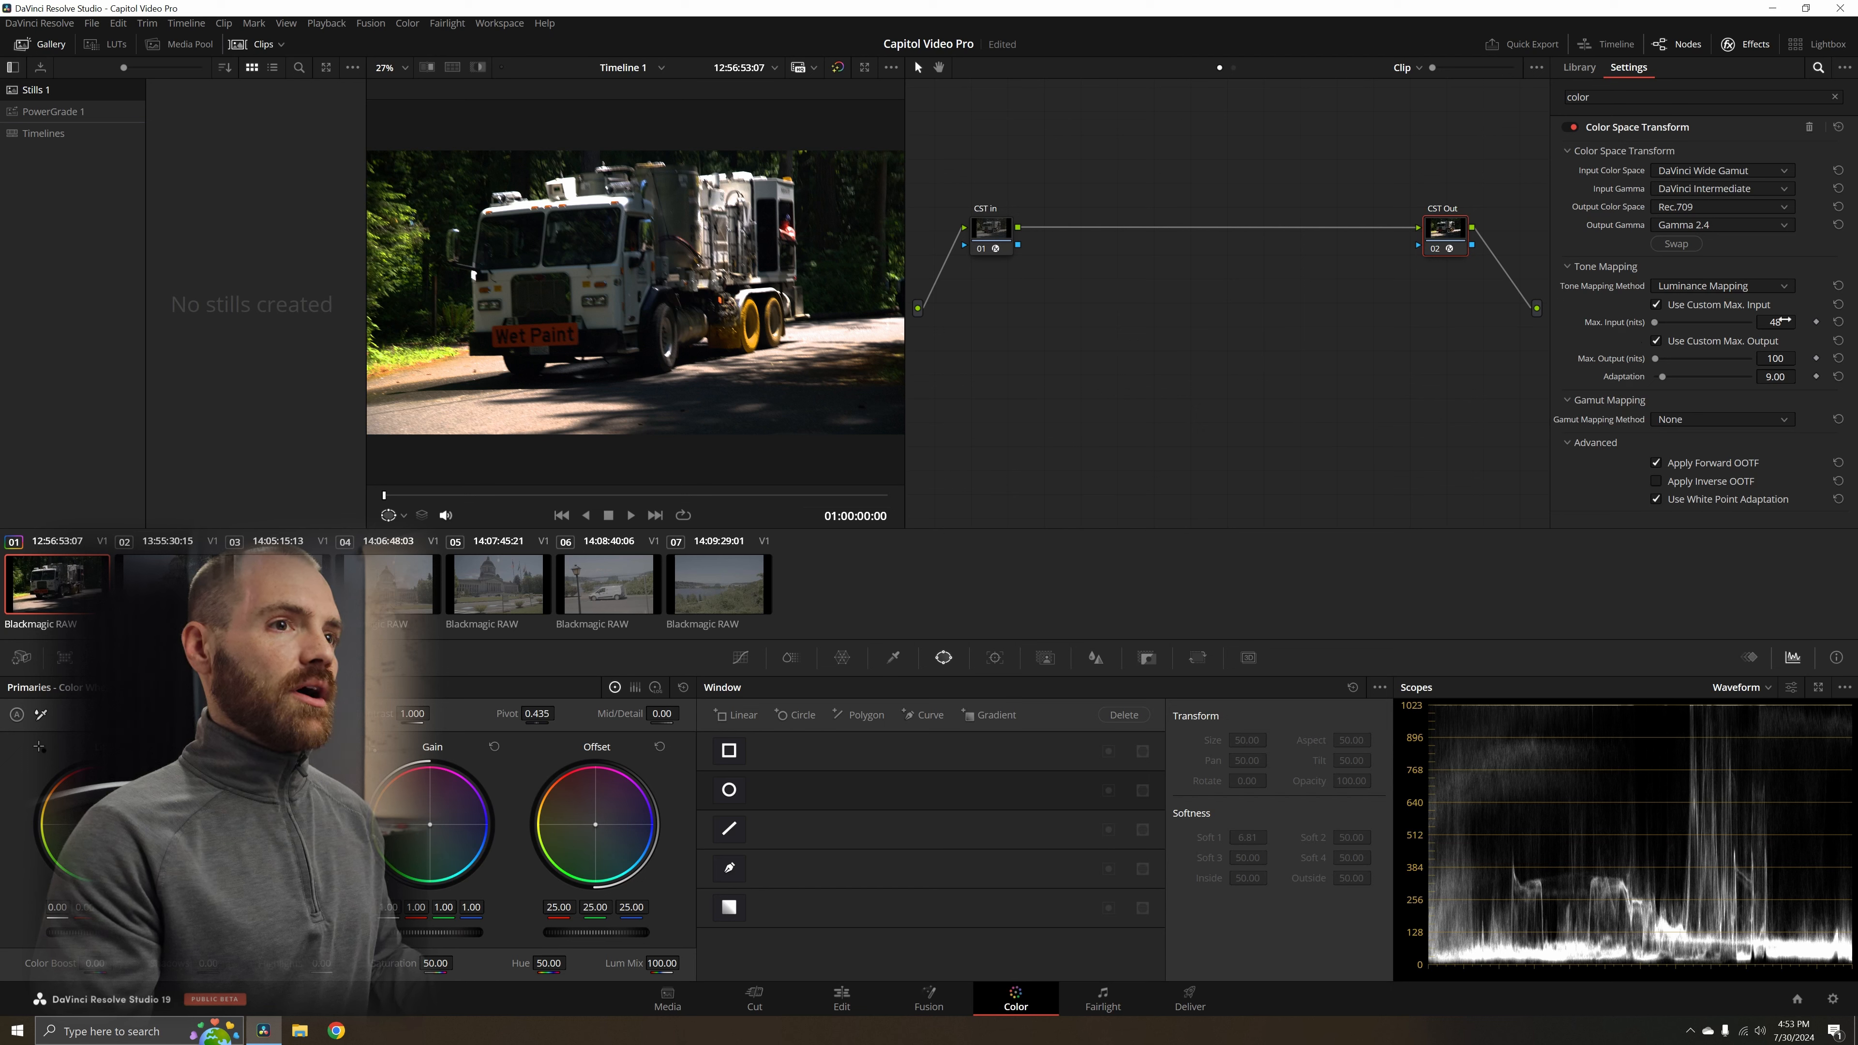
{"action": "left_click_drag", "start_coordinate": [1765, 322], "coordinate": [1800, 322]}
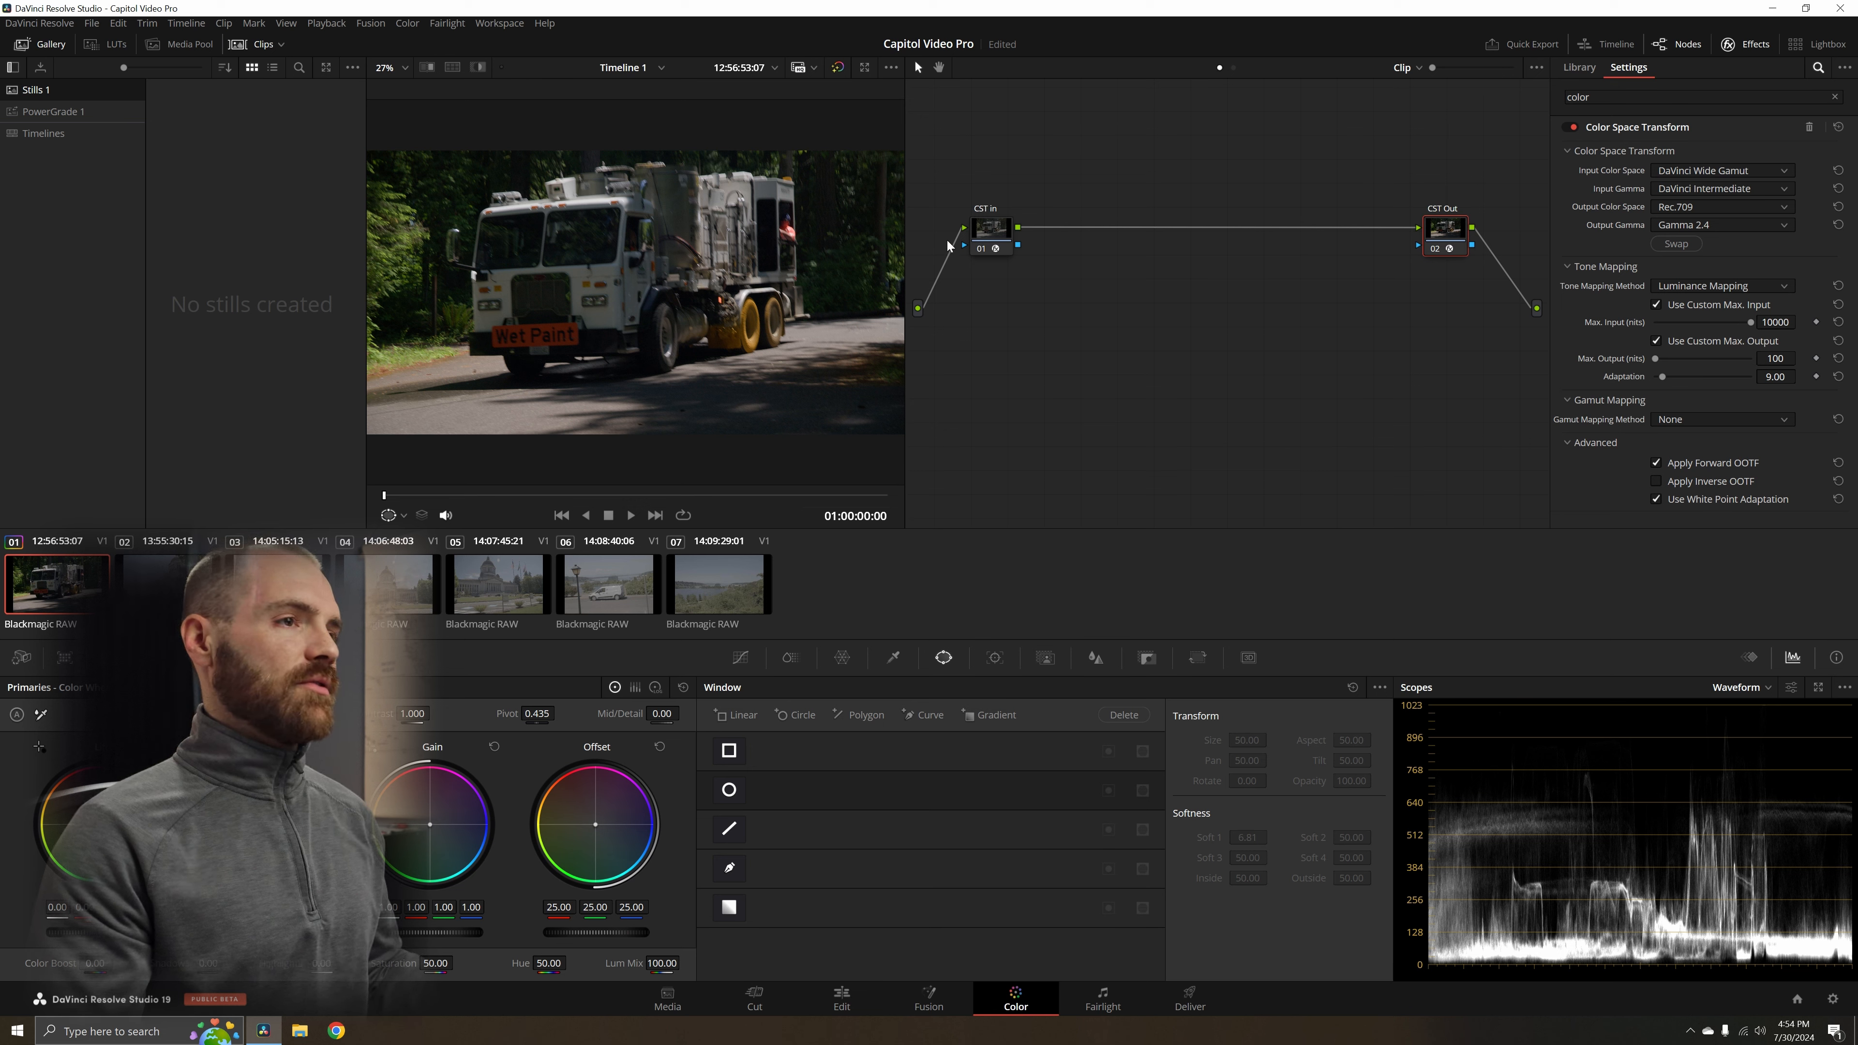
- Disable and re-enable both CST nodes together to compare the image with and without the color space transforms
{"action": "left_click_drag", "start_coordinate": [973, 164], "coordinate": [1511, 355]}
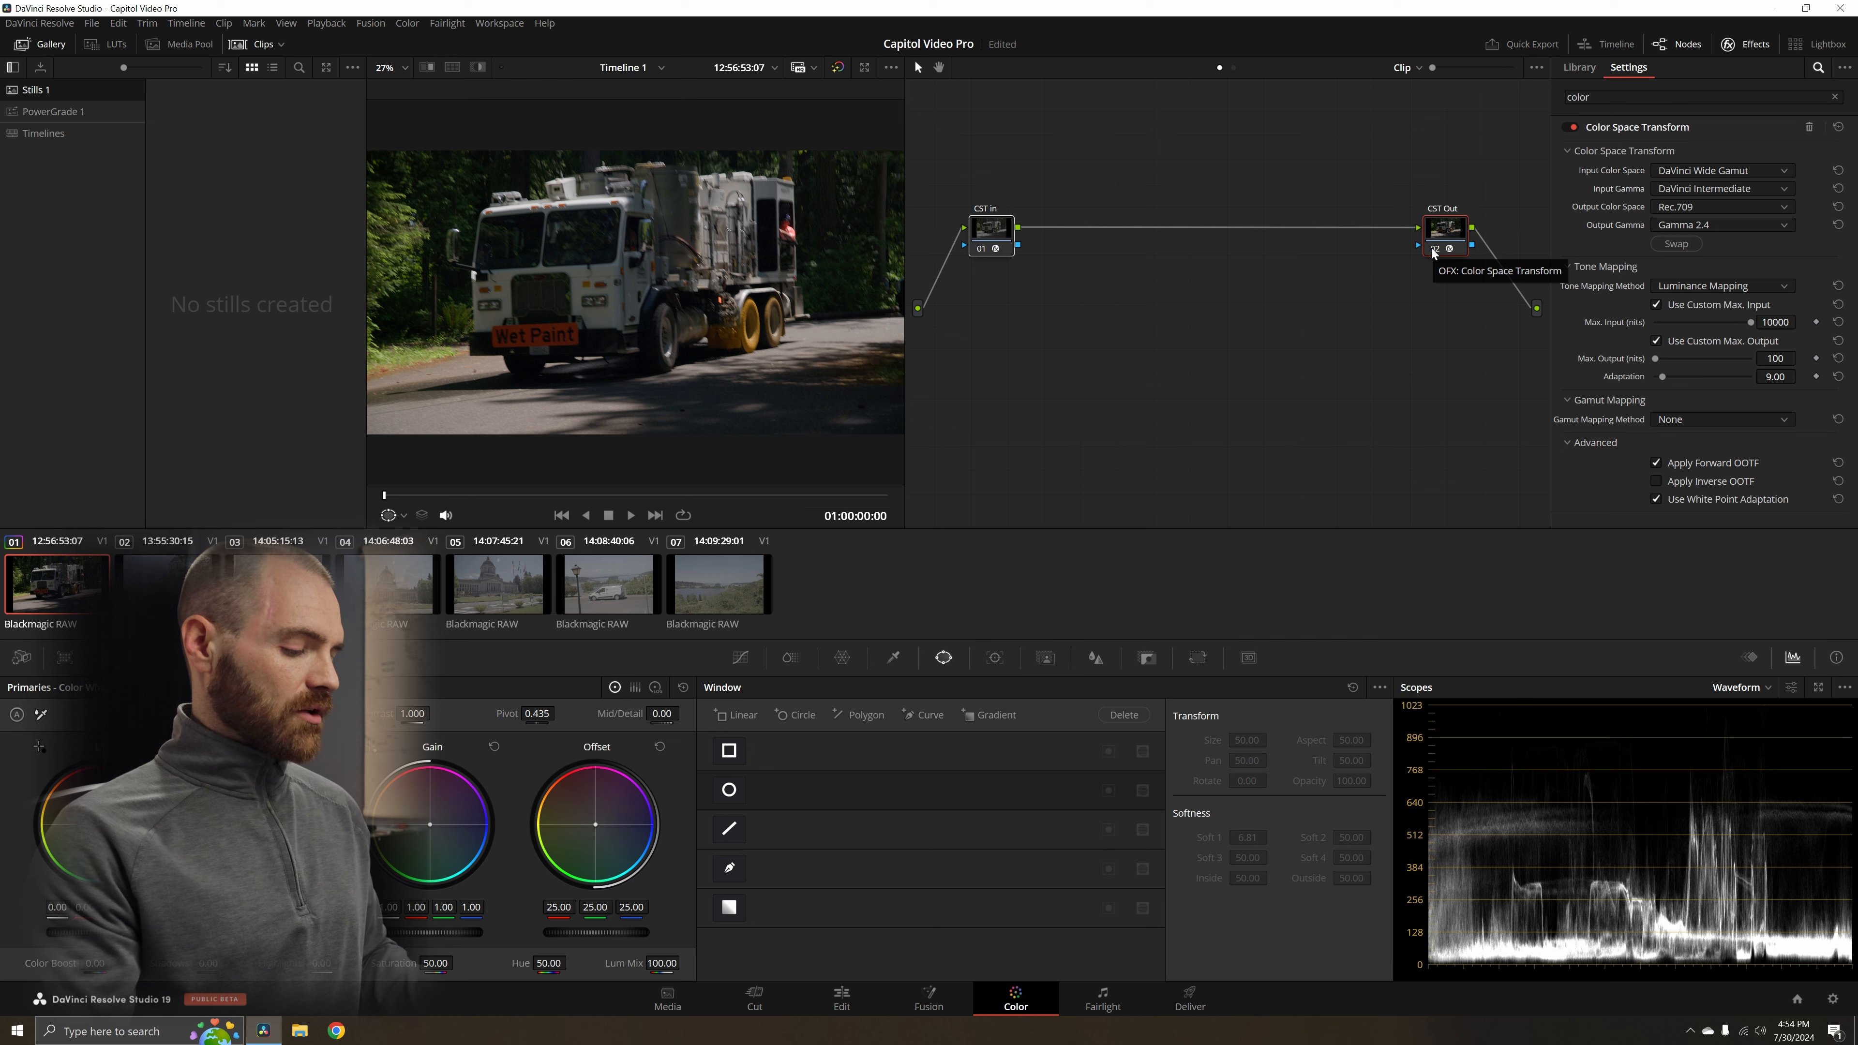
{"action": "key", "text": "ctrl+d"}
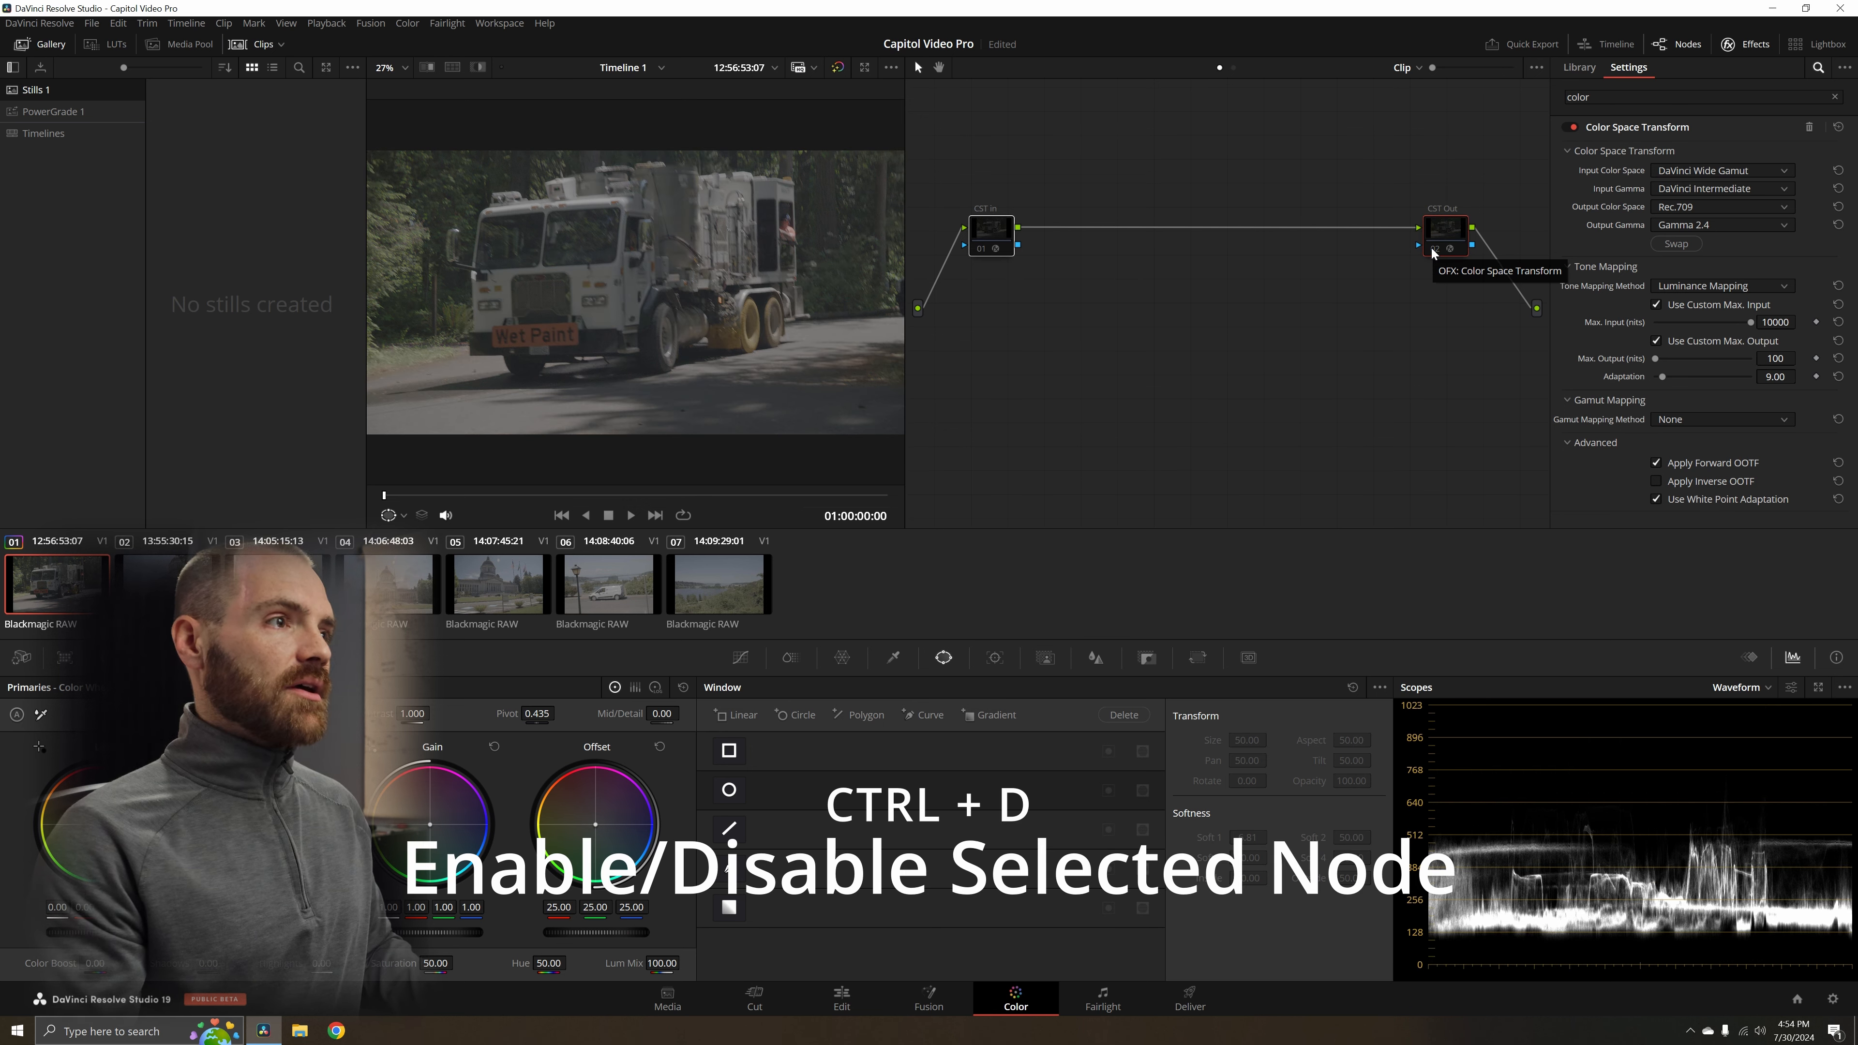
{"action": "key", "text": "ctrl+d"}
{"action": "key", "text": "ctrl+d"}
{"action": "key", "text": "ctrl+d"}
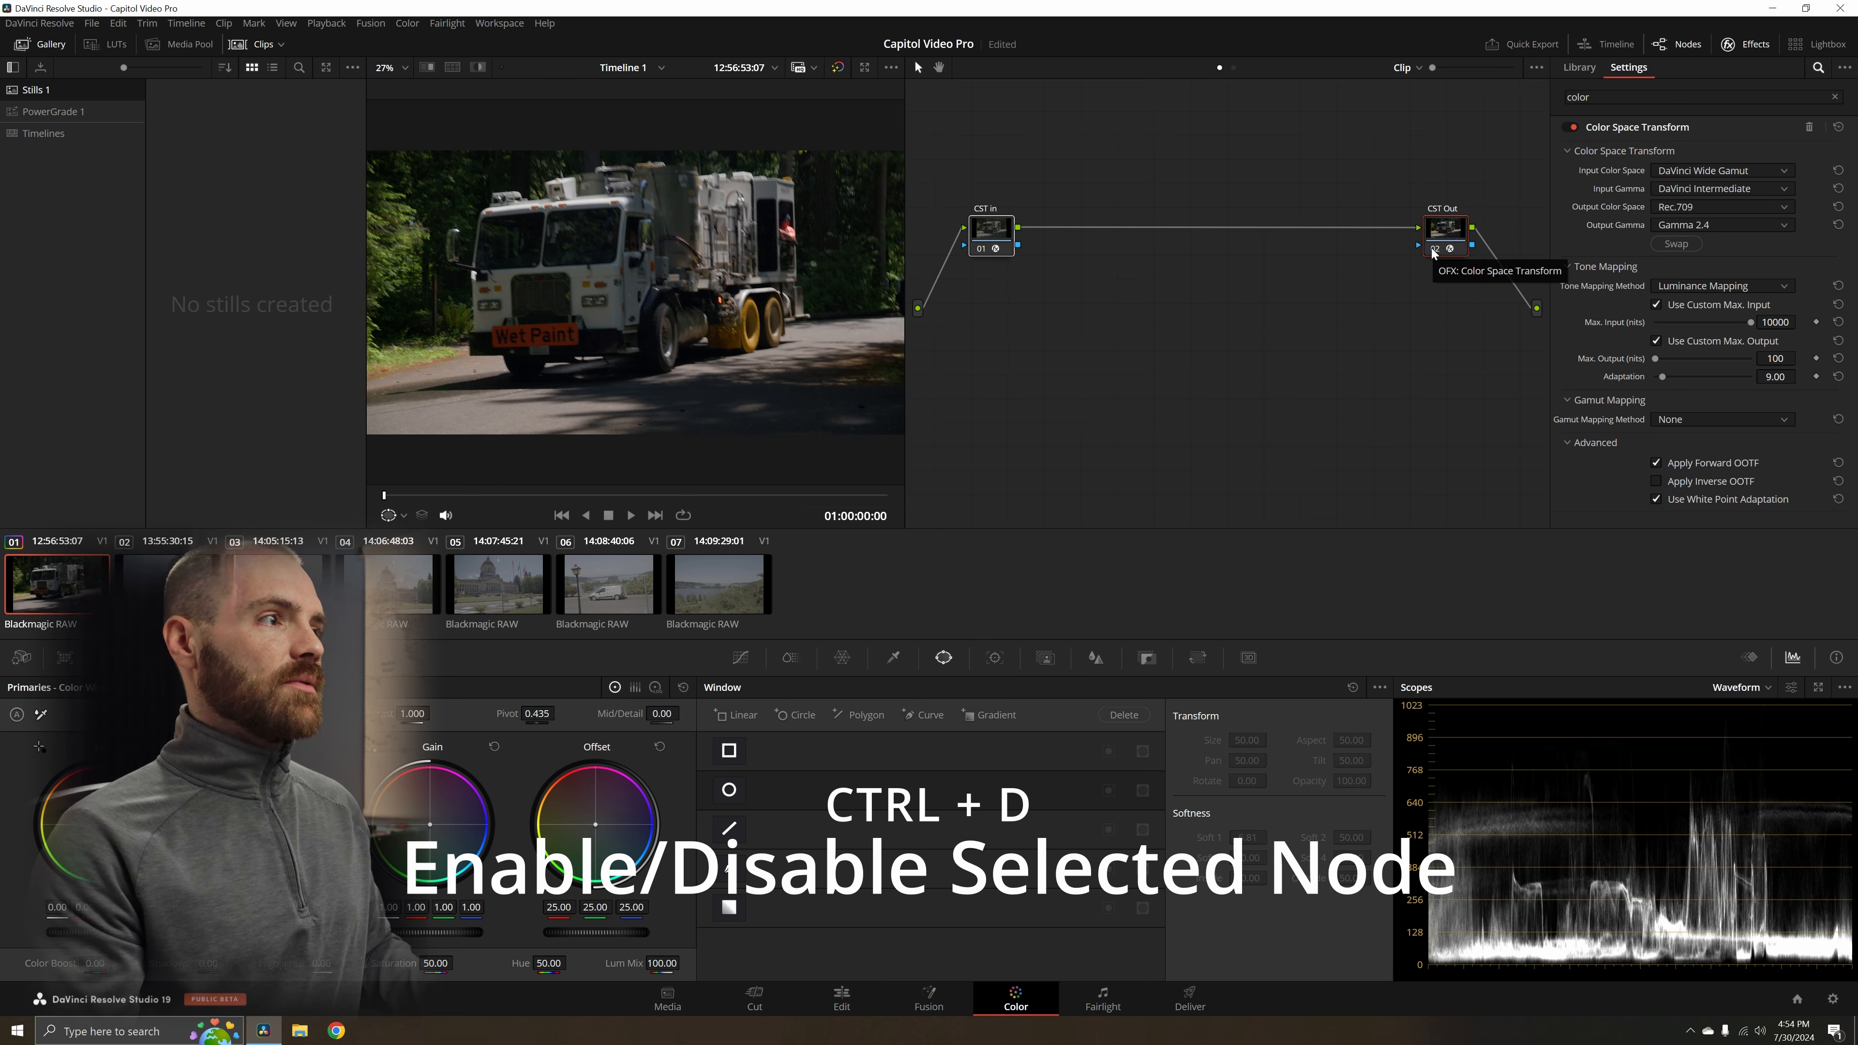
{"action": "key", "text": "ctrl+d"}
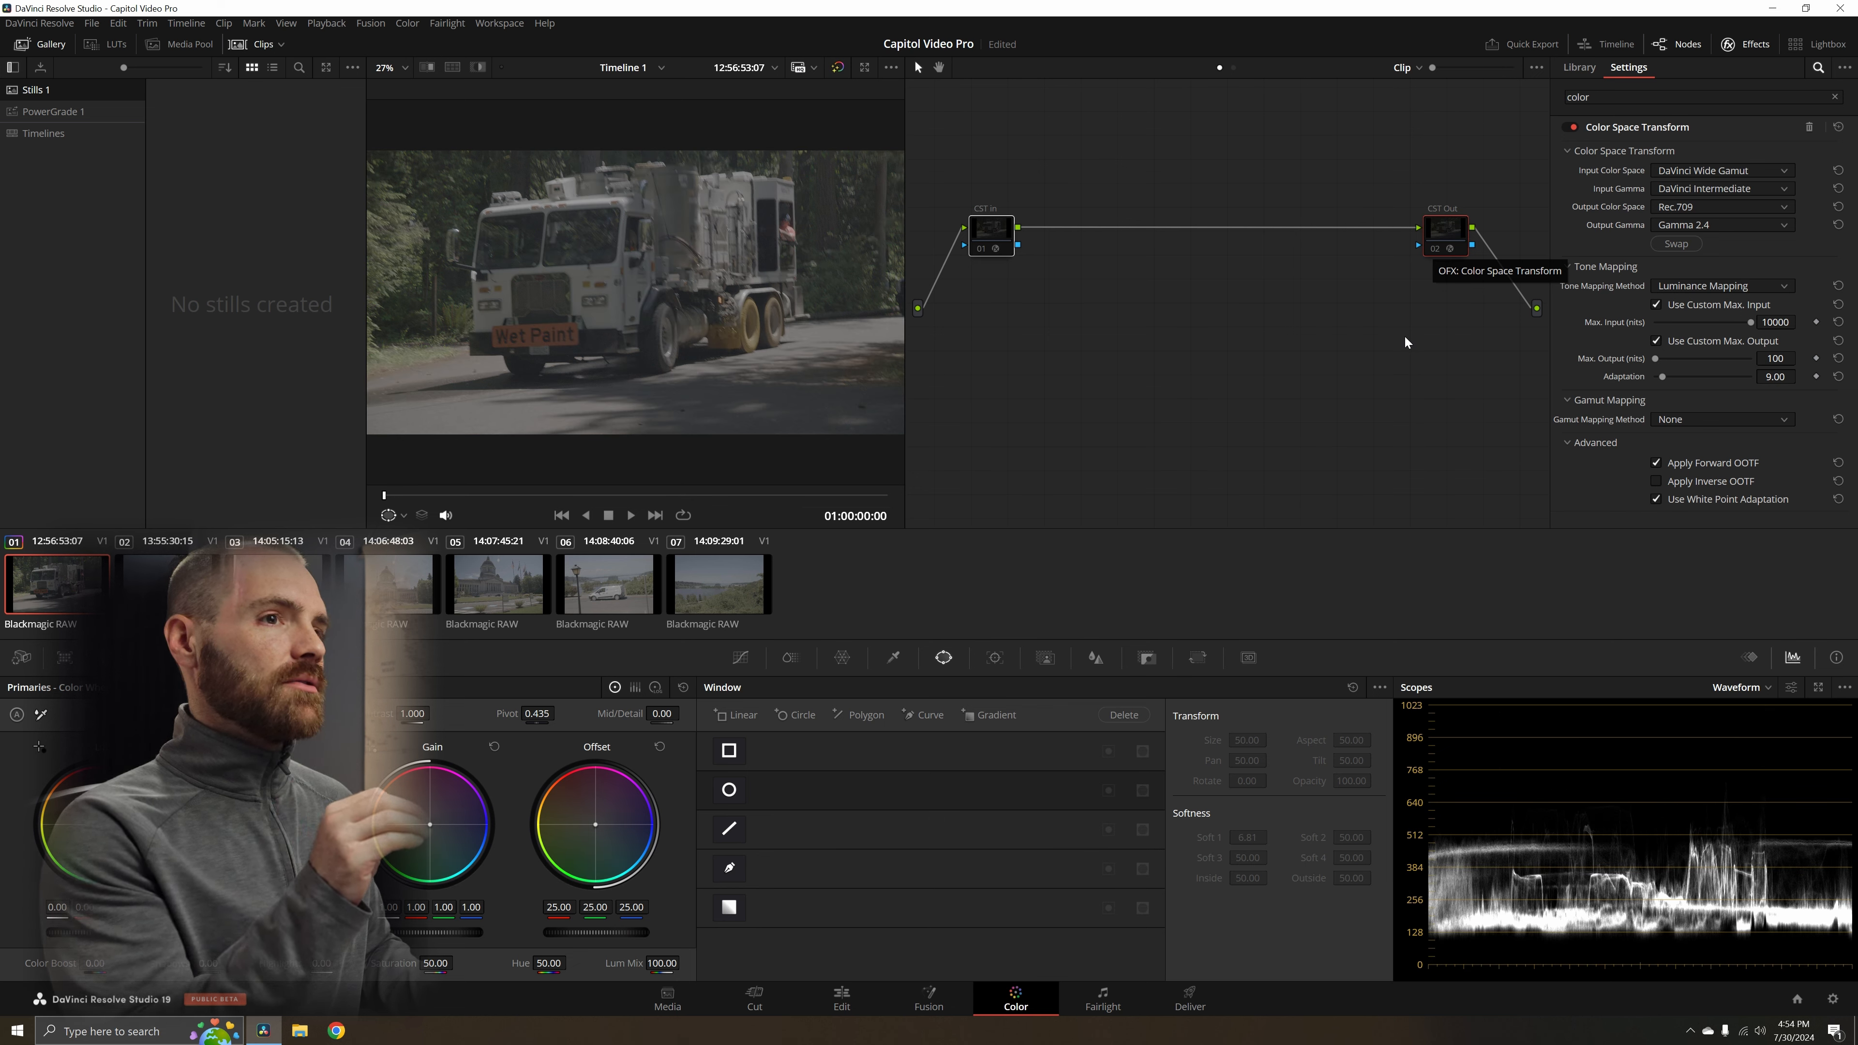
{"action": "key", "text": "ctrl+d"}
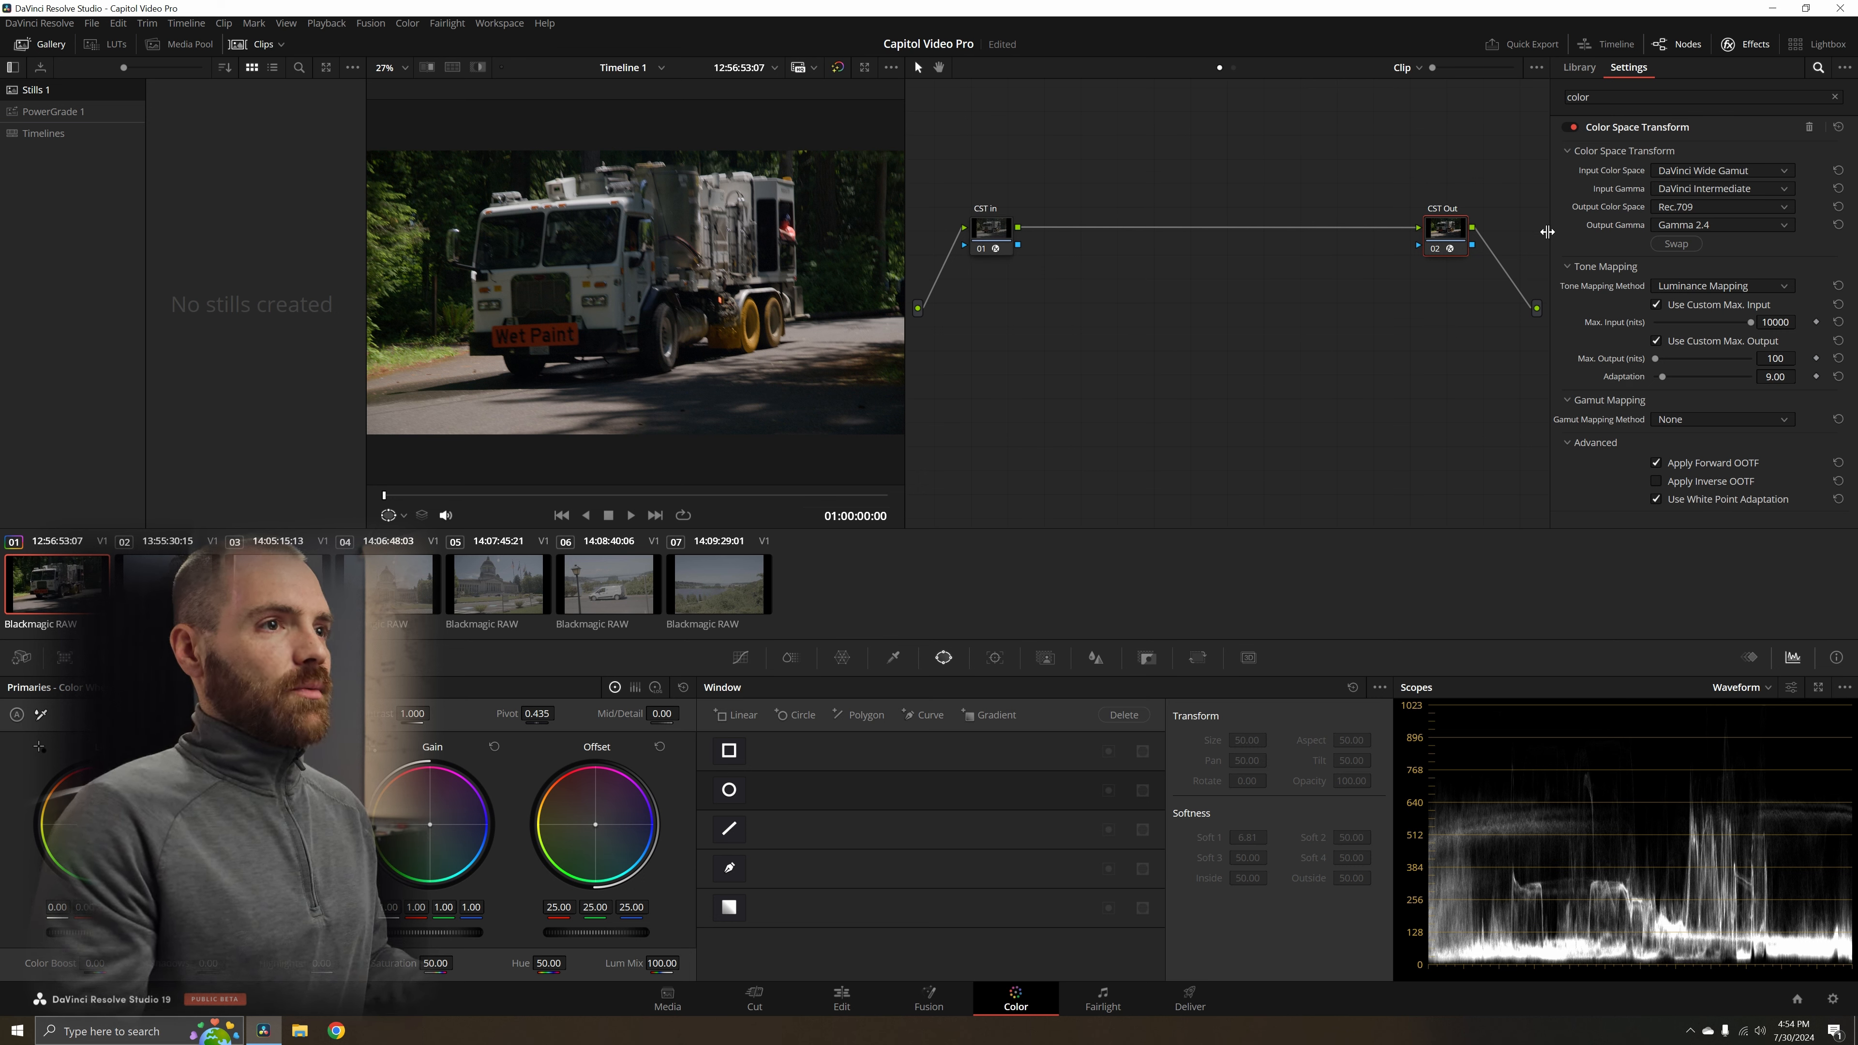
- Disable and re-enable only the CST In node to check its effect on the image
{"action": "left_click_drag", "start_coordinate": [1440, 244], "coordinate": [1427, 249]}
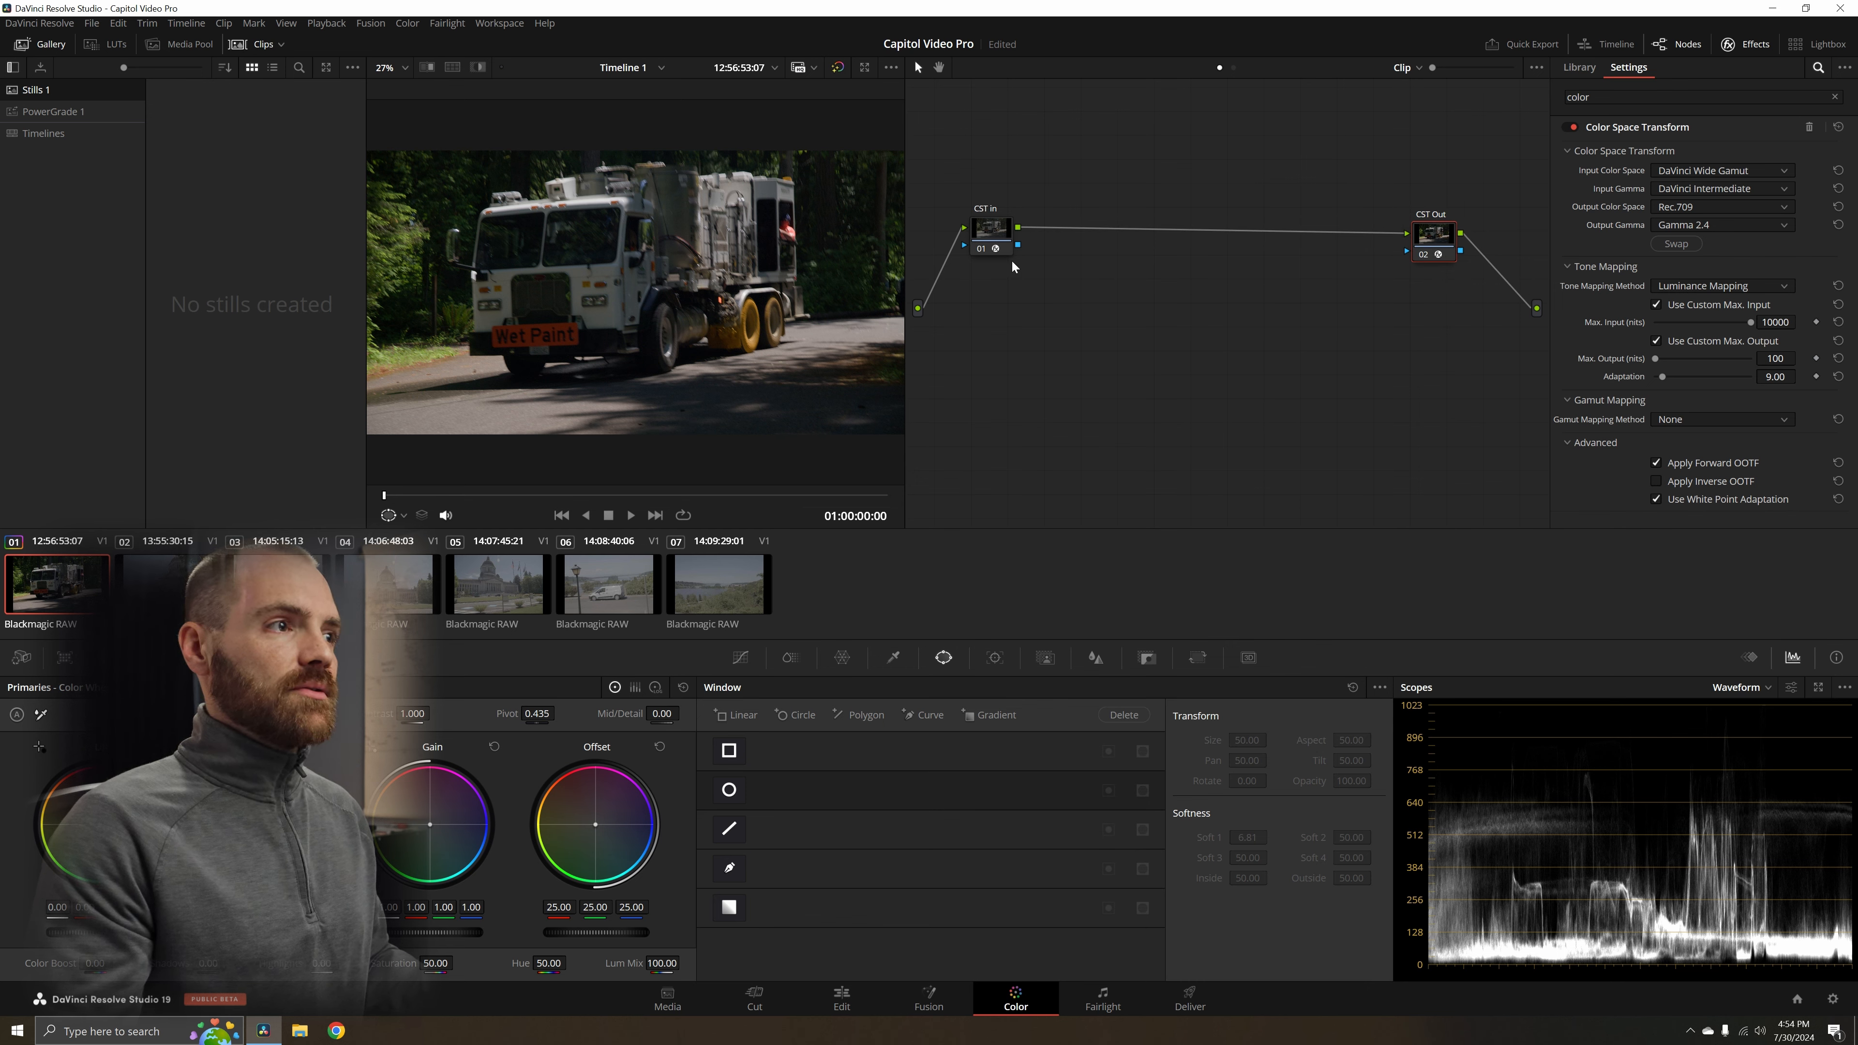
{"action": "left_click", "coordinate": [980, 248]}
{"action": "left_click_drag", "start_coordinate": [1431, 248], "coordinate": [1430, 252]}
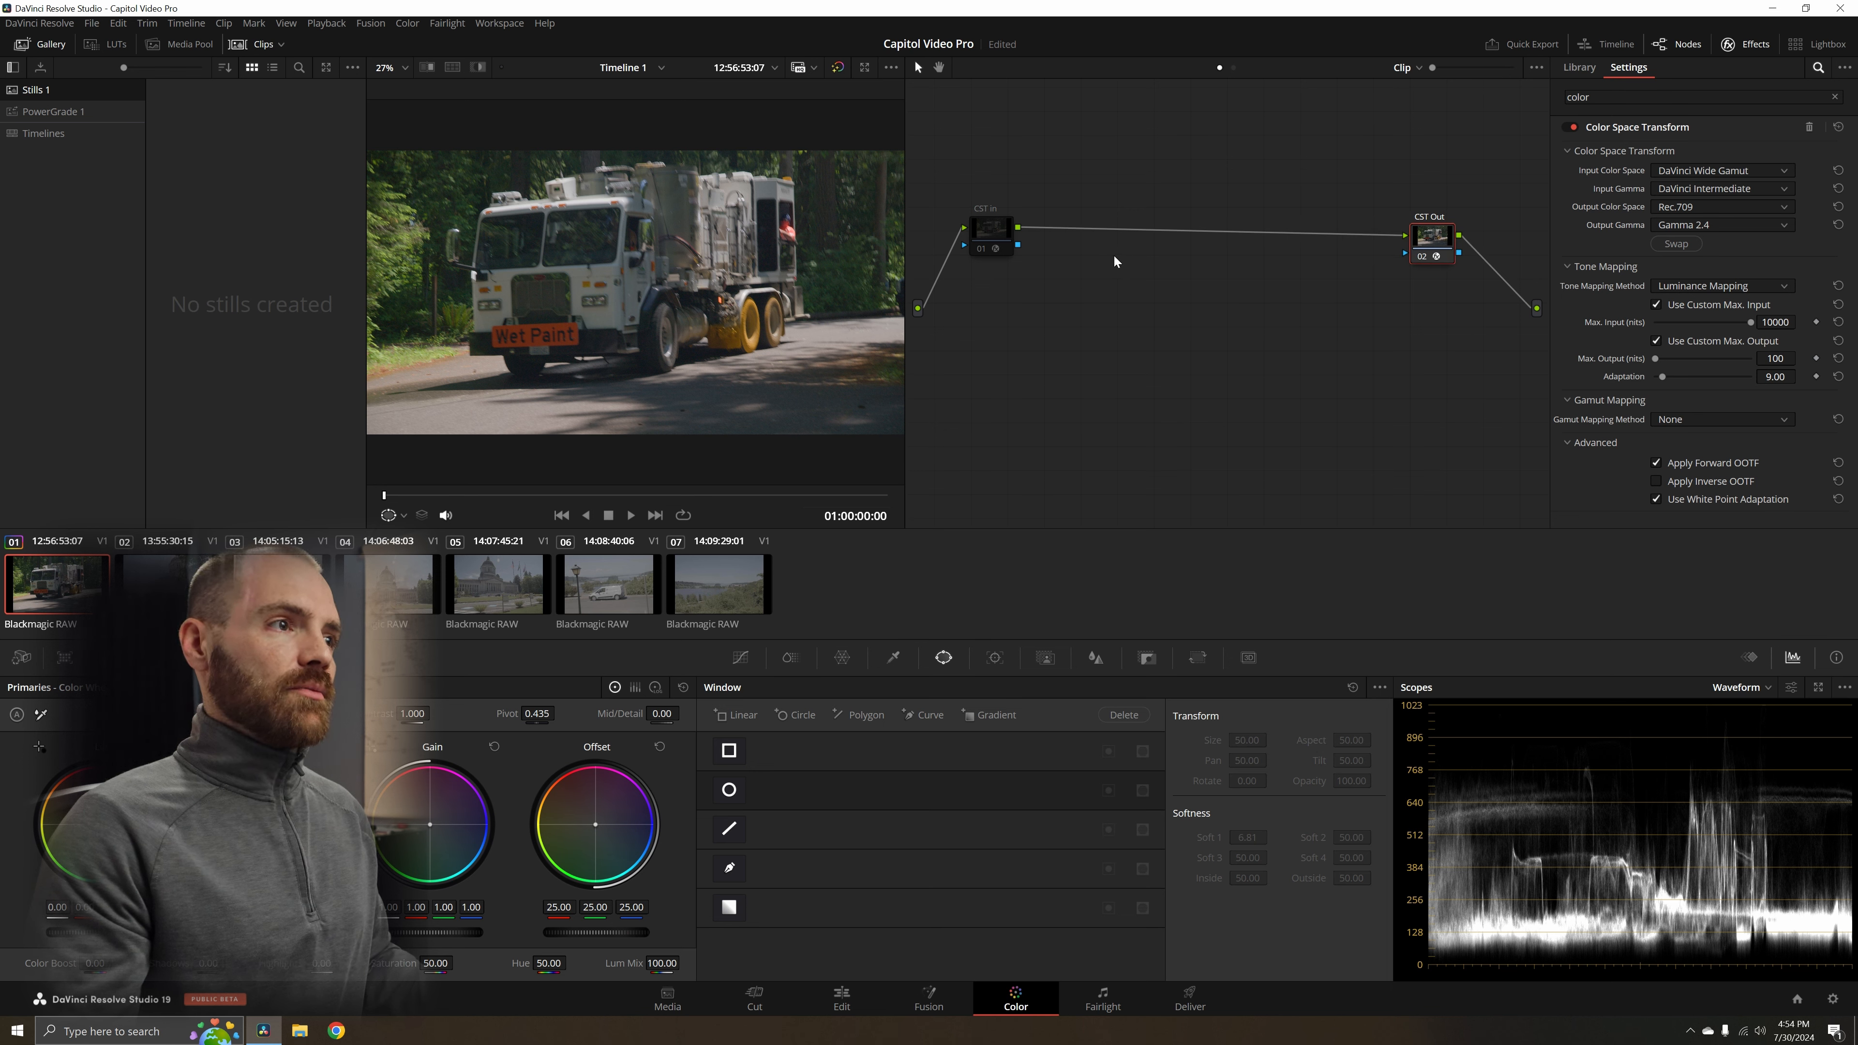
{"action": "left_click", "coordinate": [981, 251]}
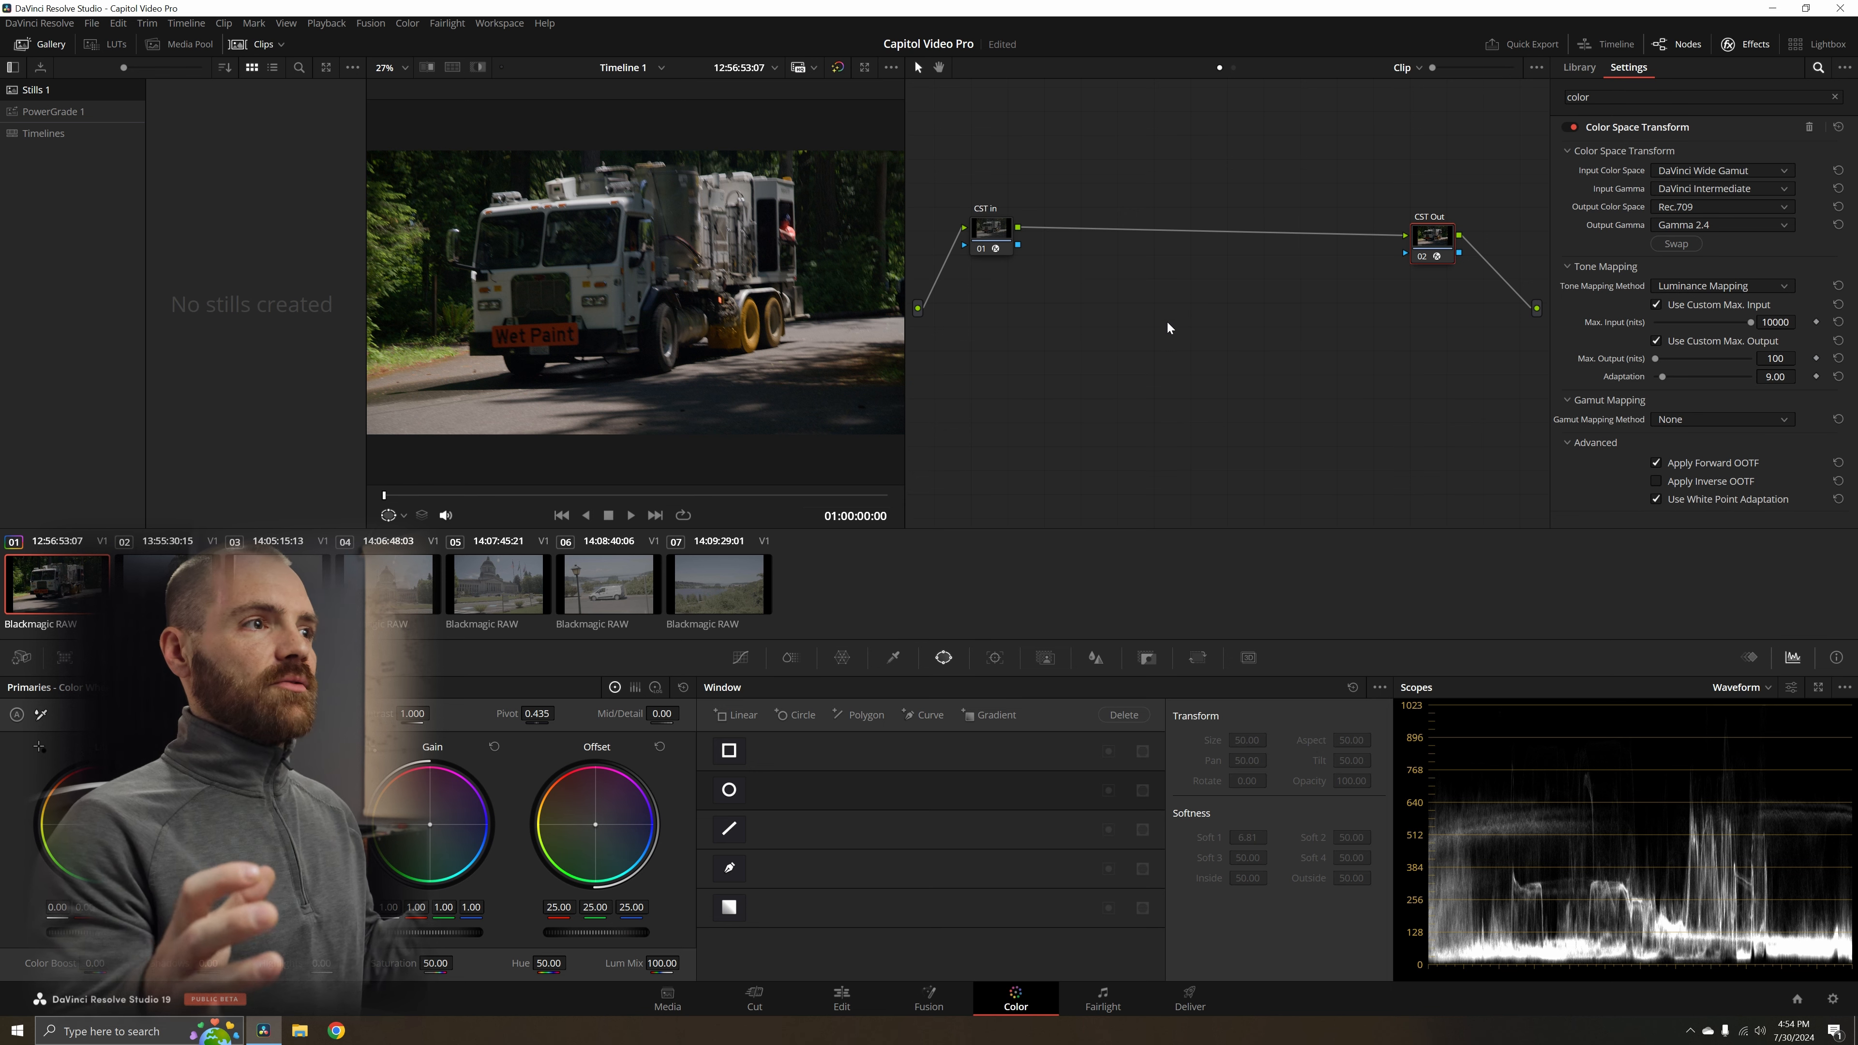
- Review the Color Space Transform settings of the CST In and CST Out nodes
{"action": "left_click", "coordinate": [994, 250]}
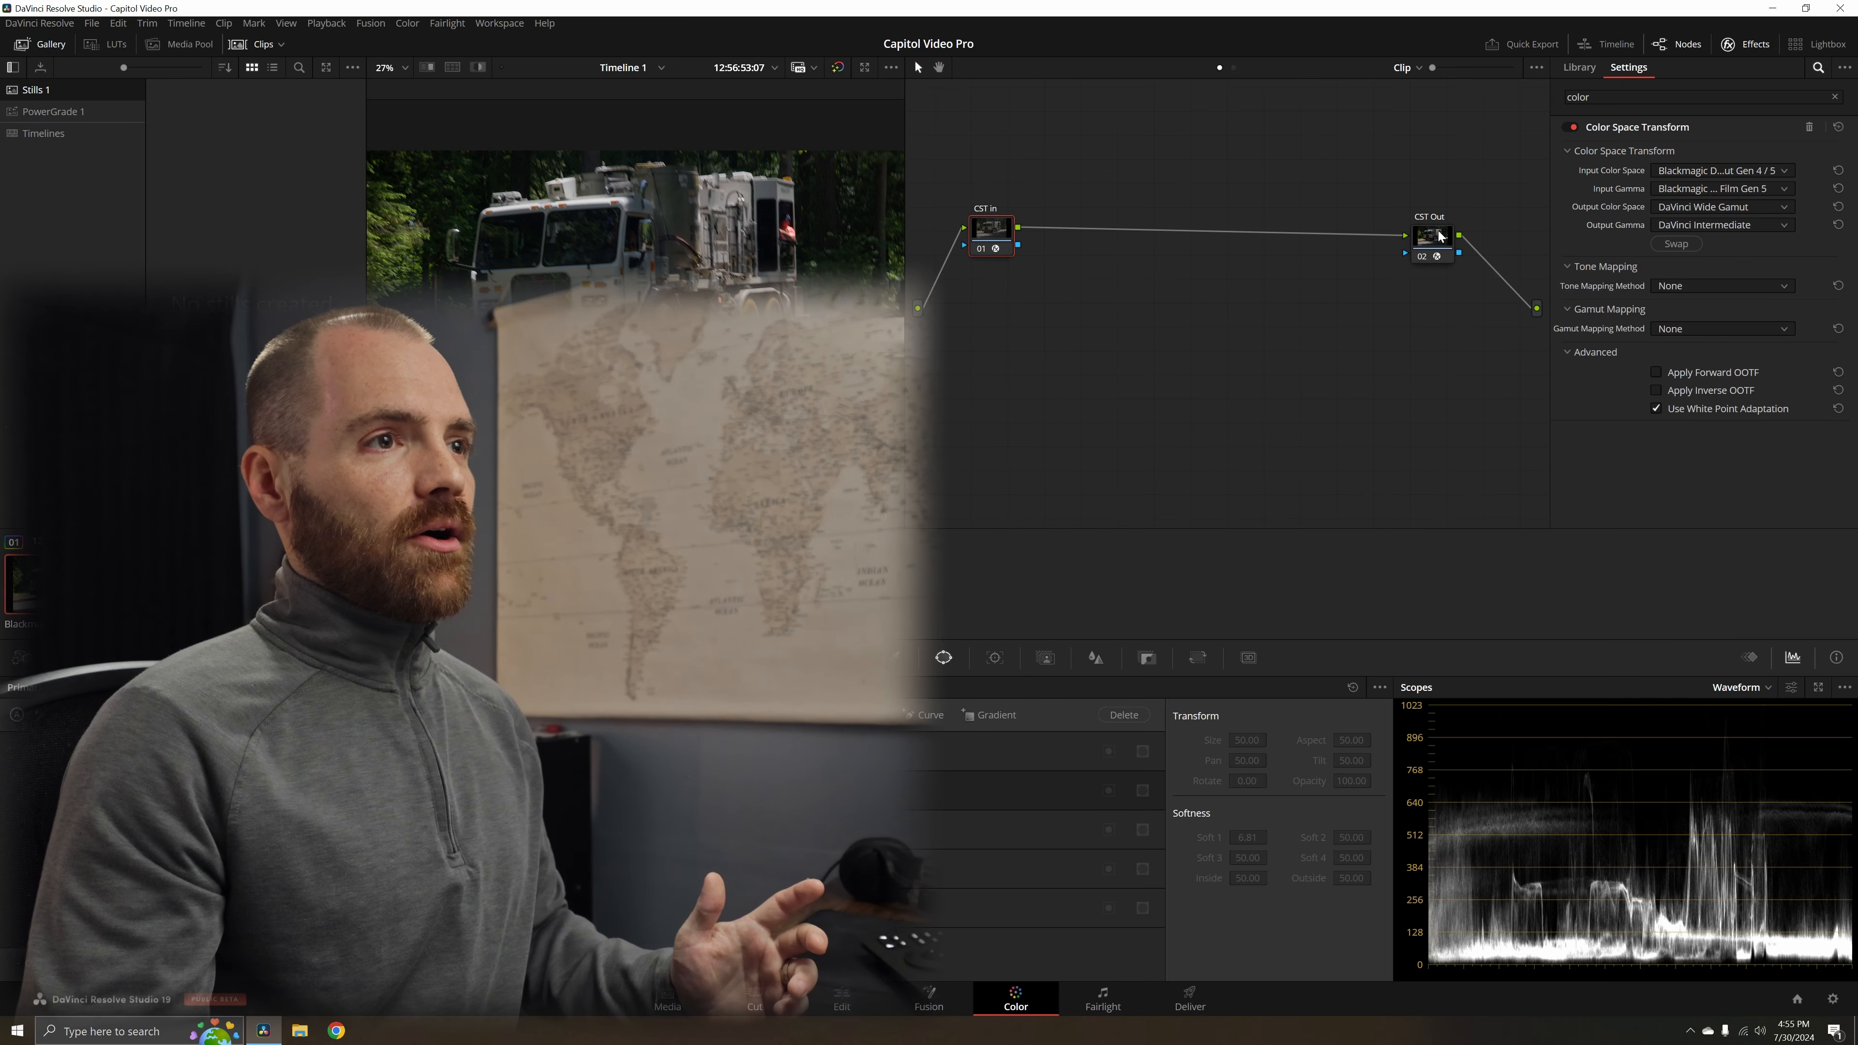
{"action": "left_click_drag", "start_coordinate": [1439, 235], "coordinate": [1448, 235]}
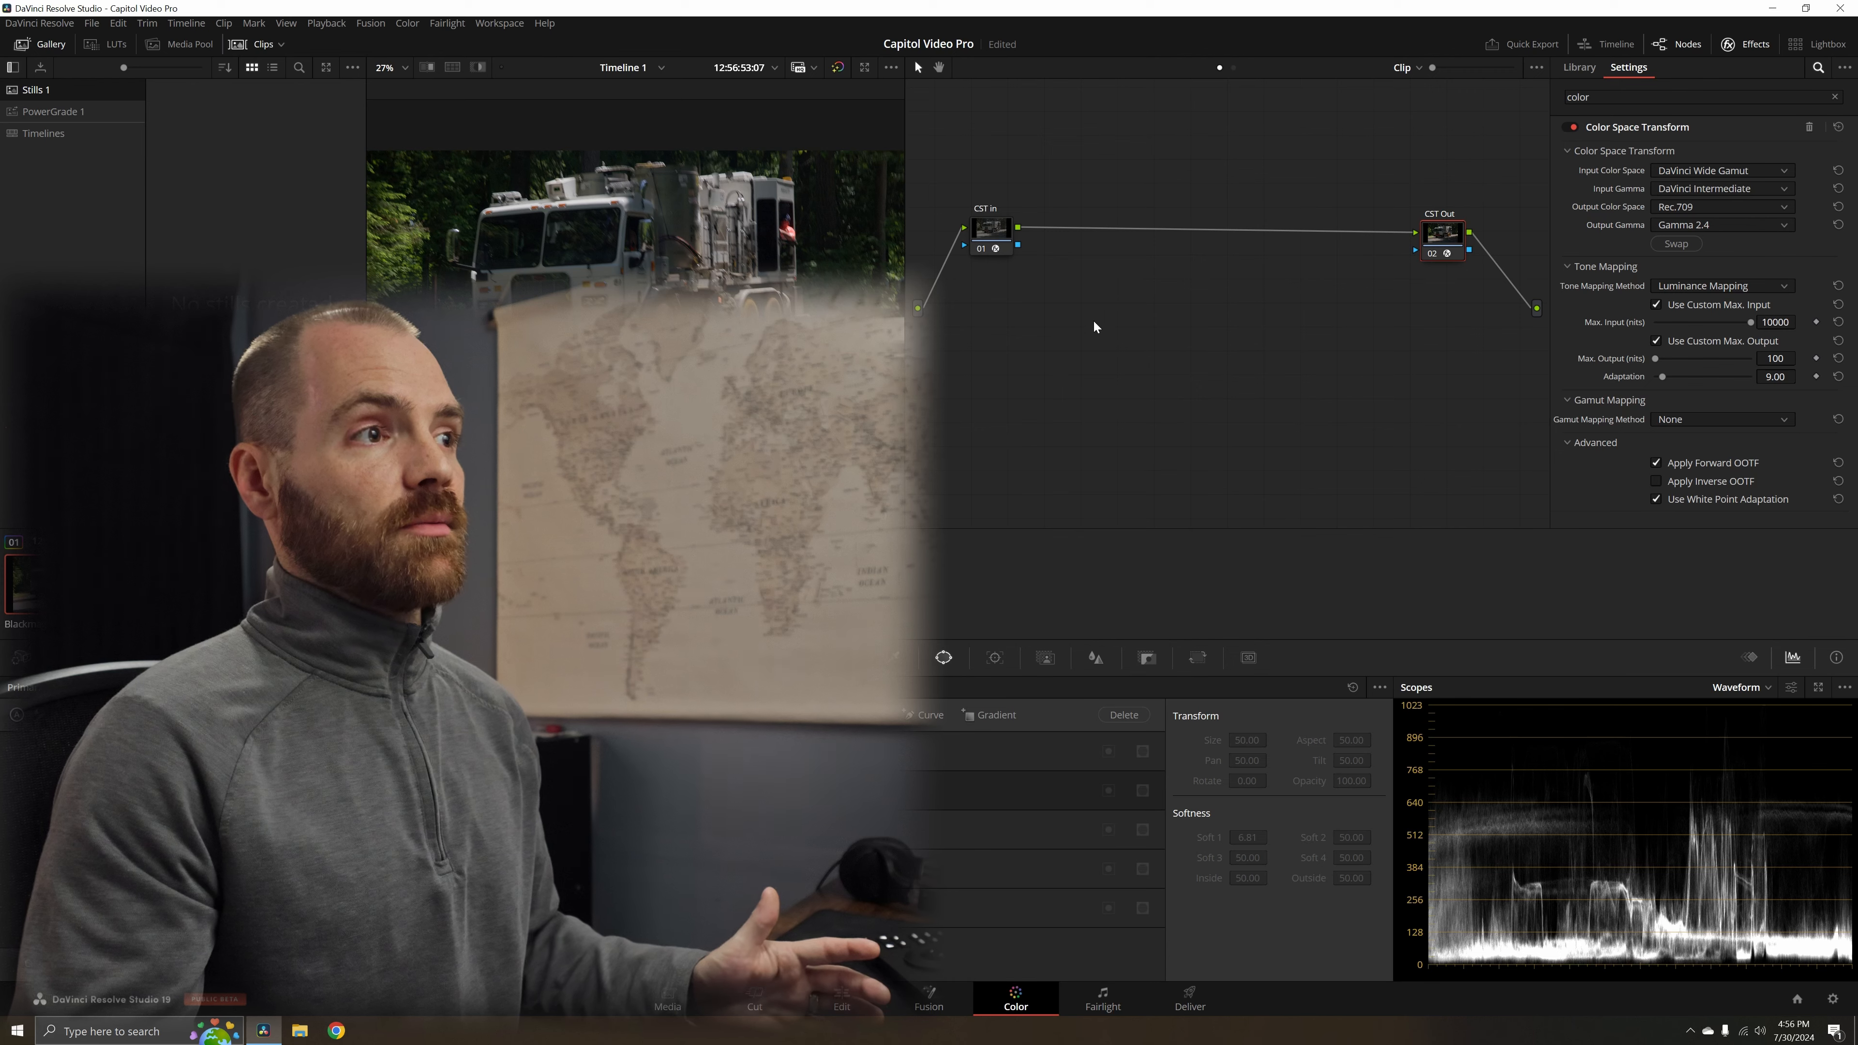
{"action": "left_click", "coordinate": [994, 247]}
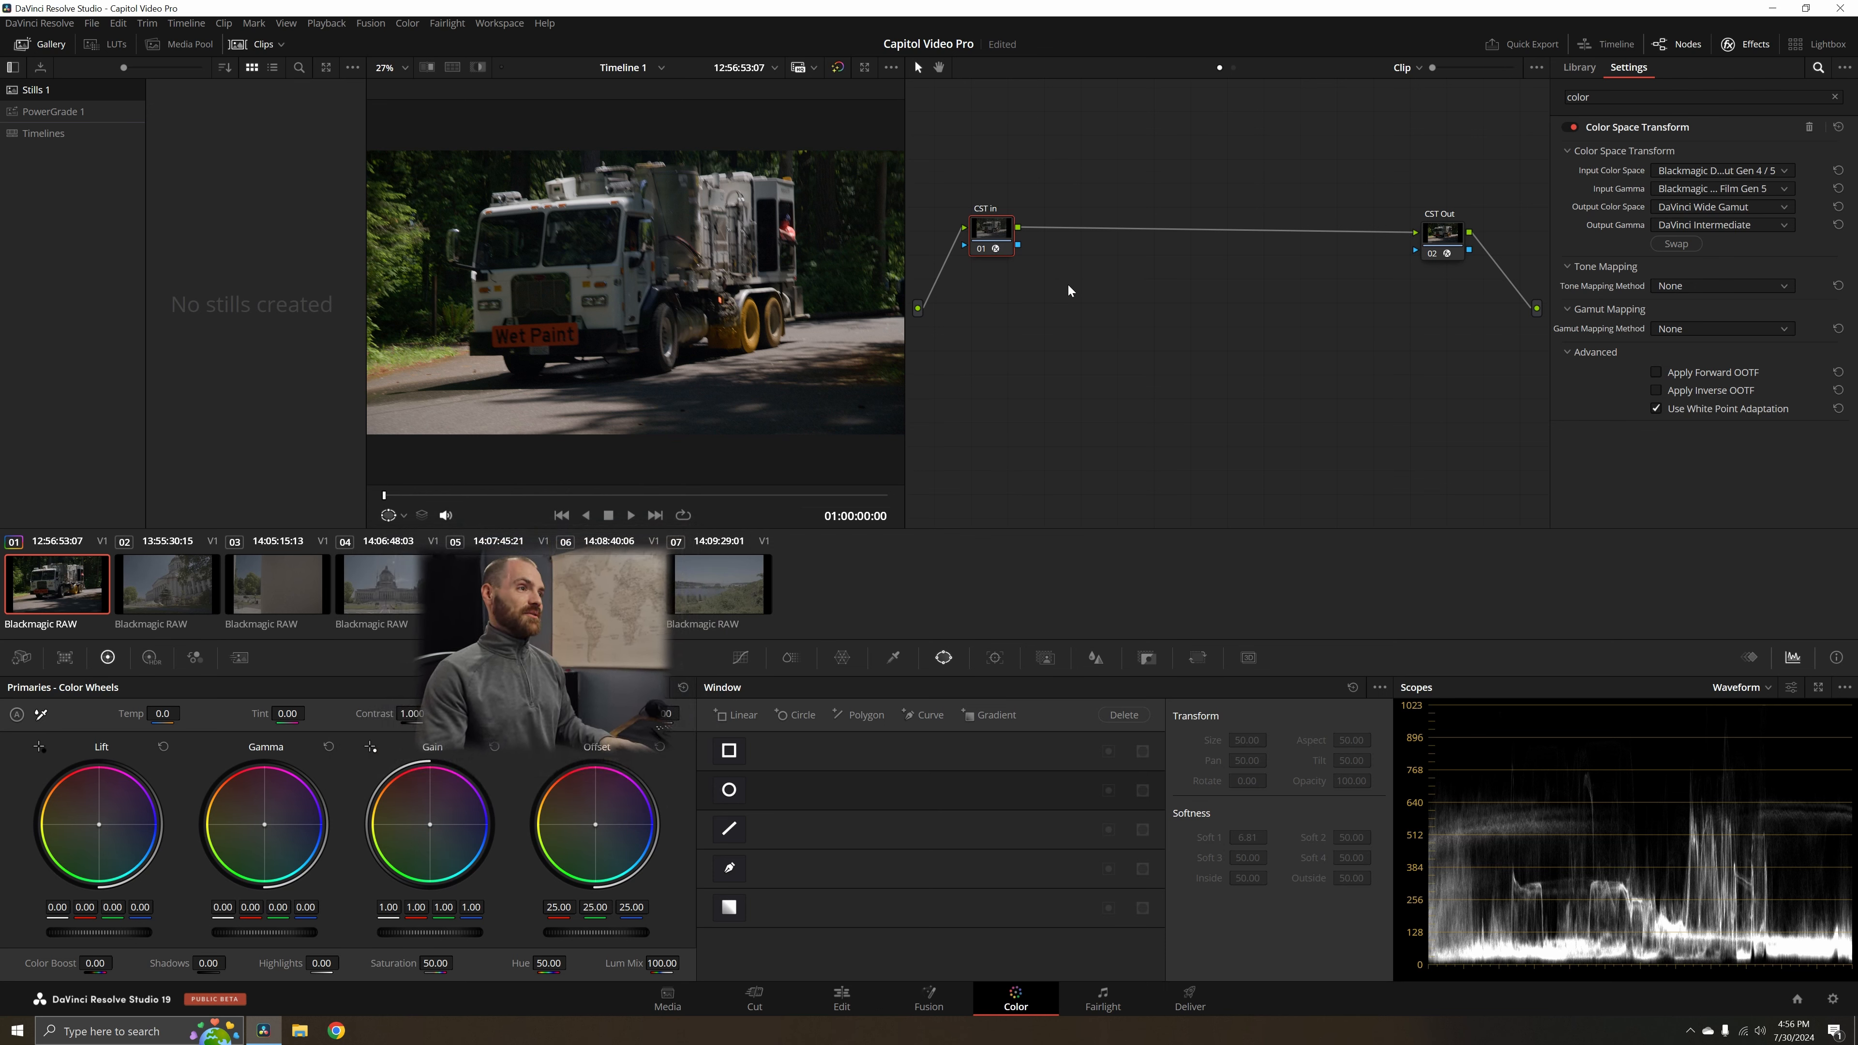
{"action": "left_click_drag", "start_coordinate": [1439, 233], "coordinate": [1444, 231]}
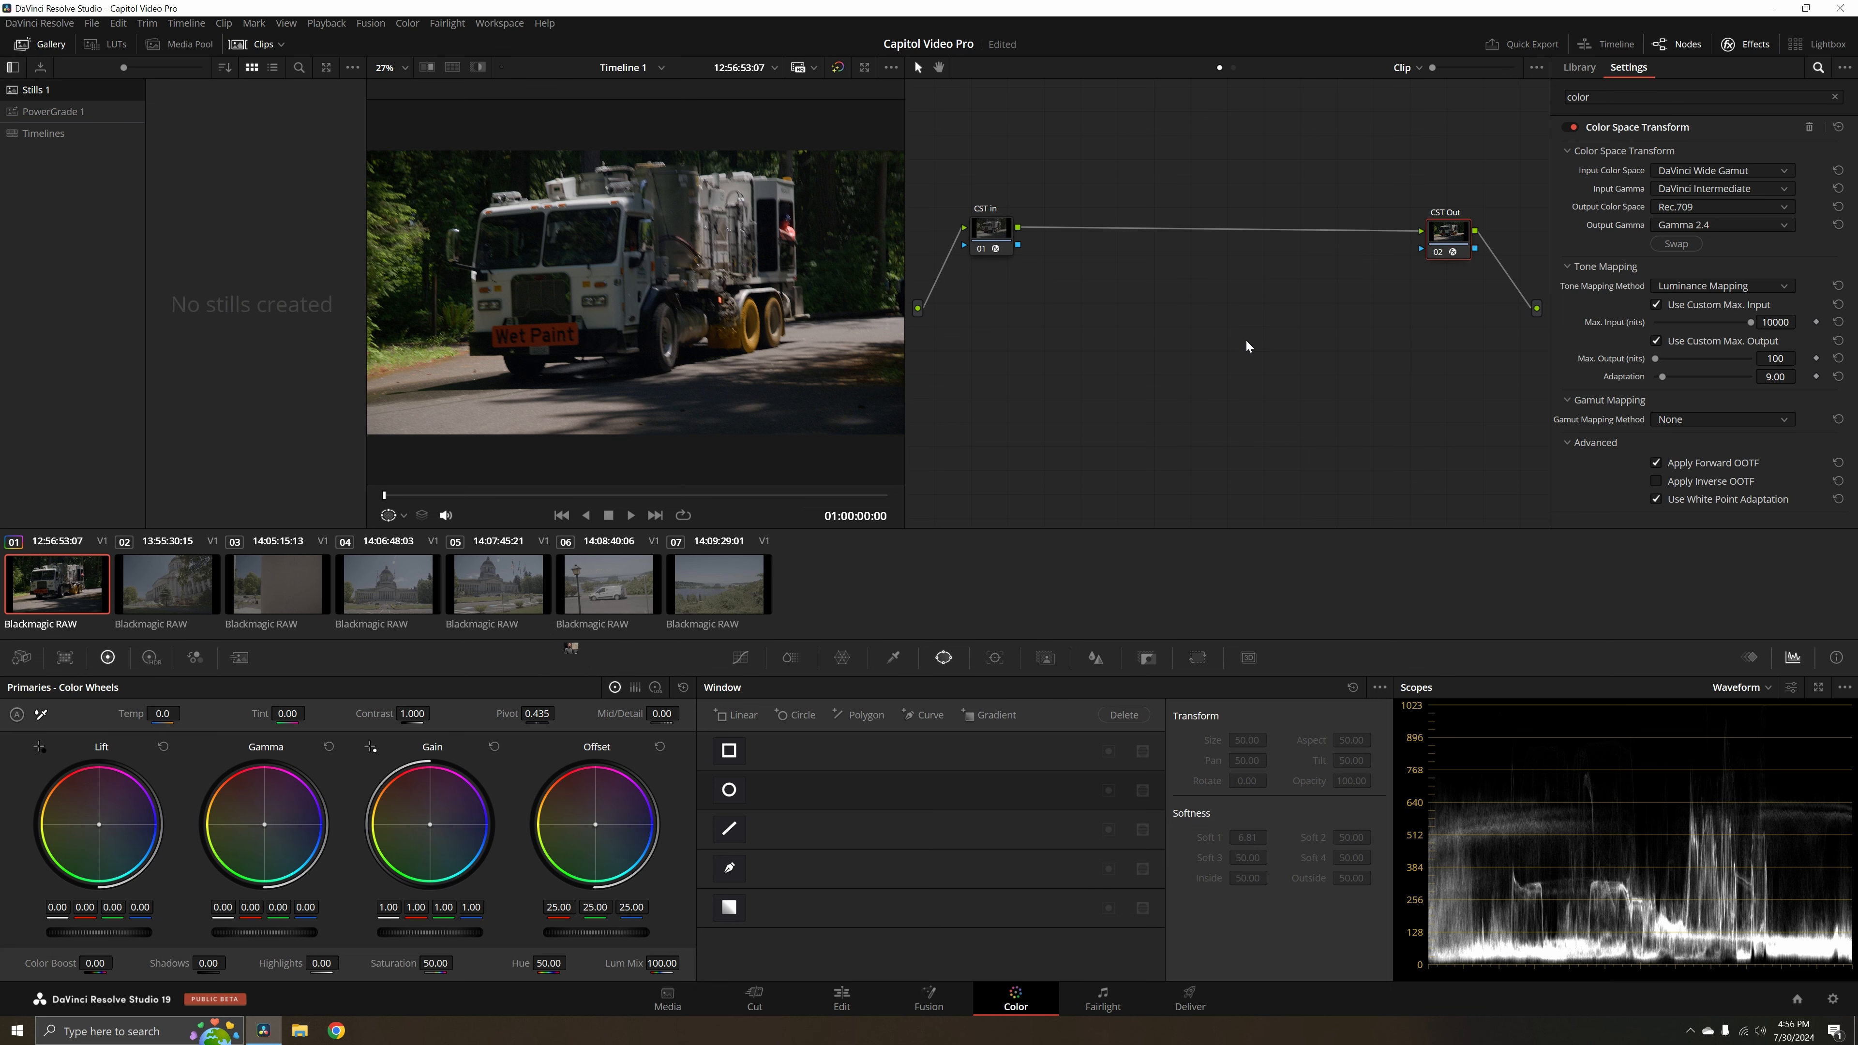
{"action": "left_click_drag", "start_coordinate": [982, 168], "coordinate": [1419, 375]}
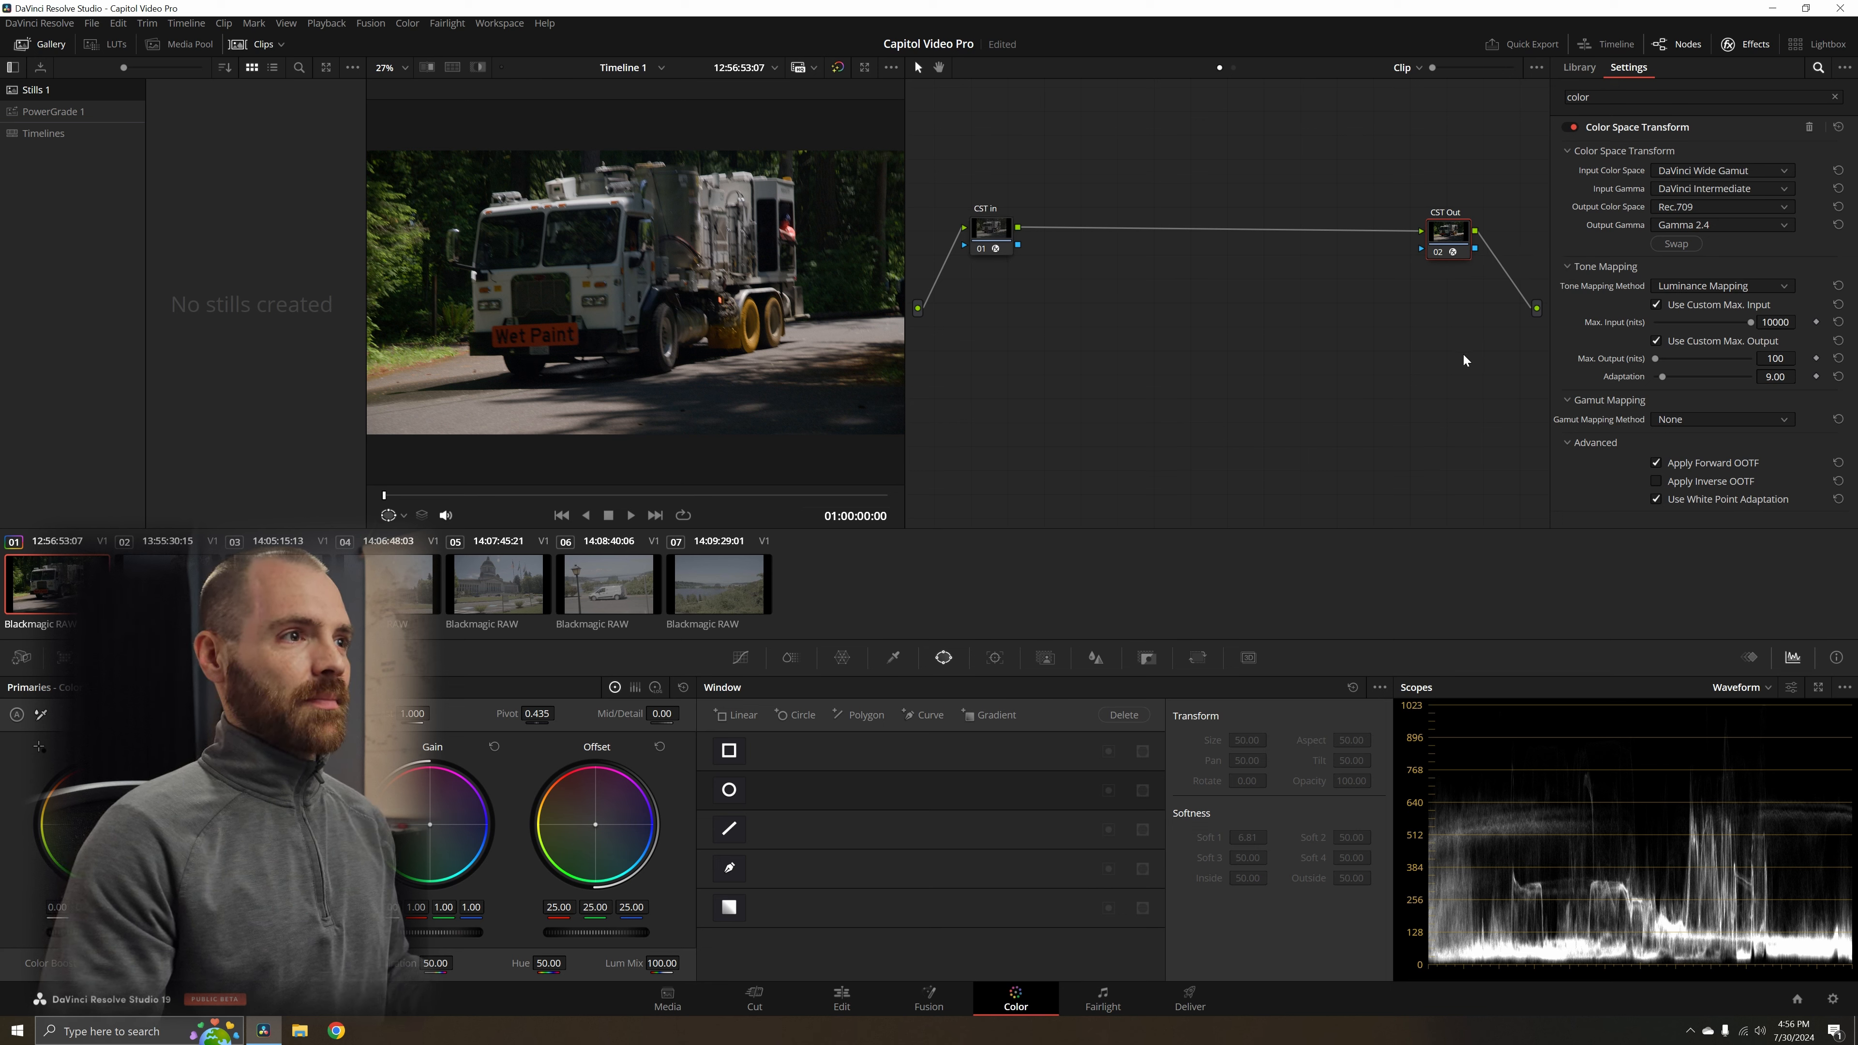
- Add three serial nodes between the CST In and CST Out nodes
{"action": "left_click", "coordinate": [994, 244]}
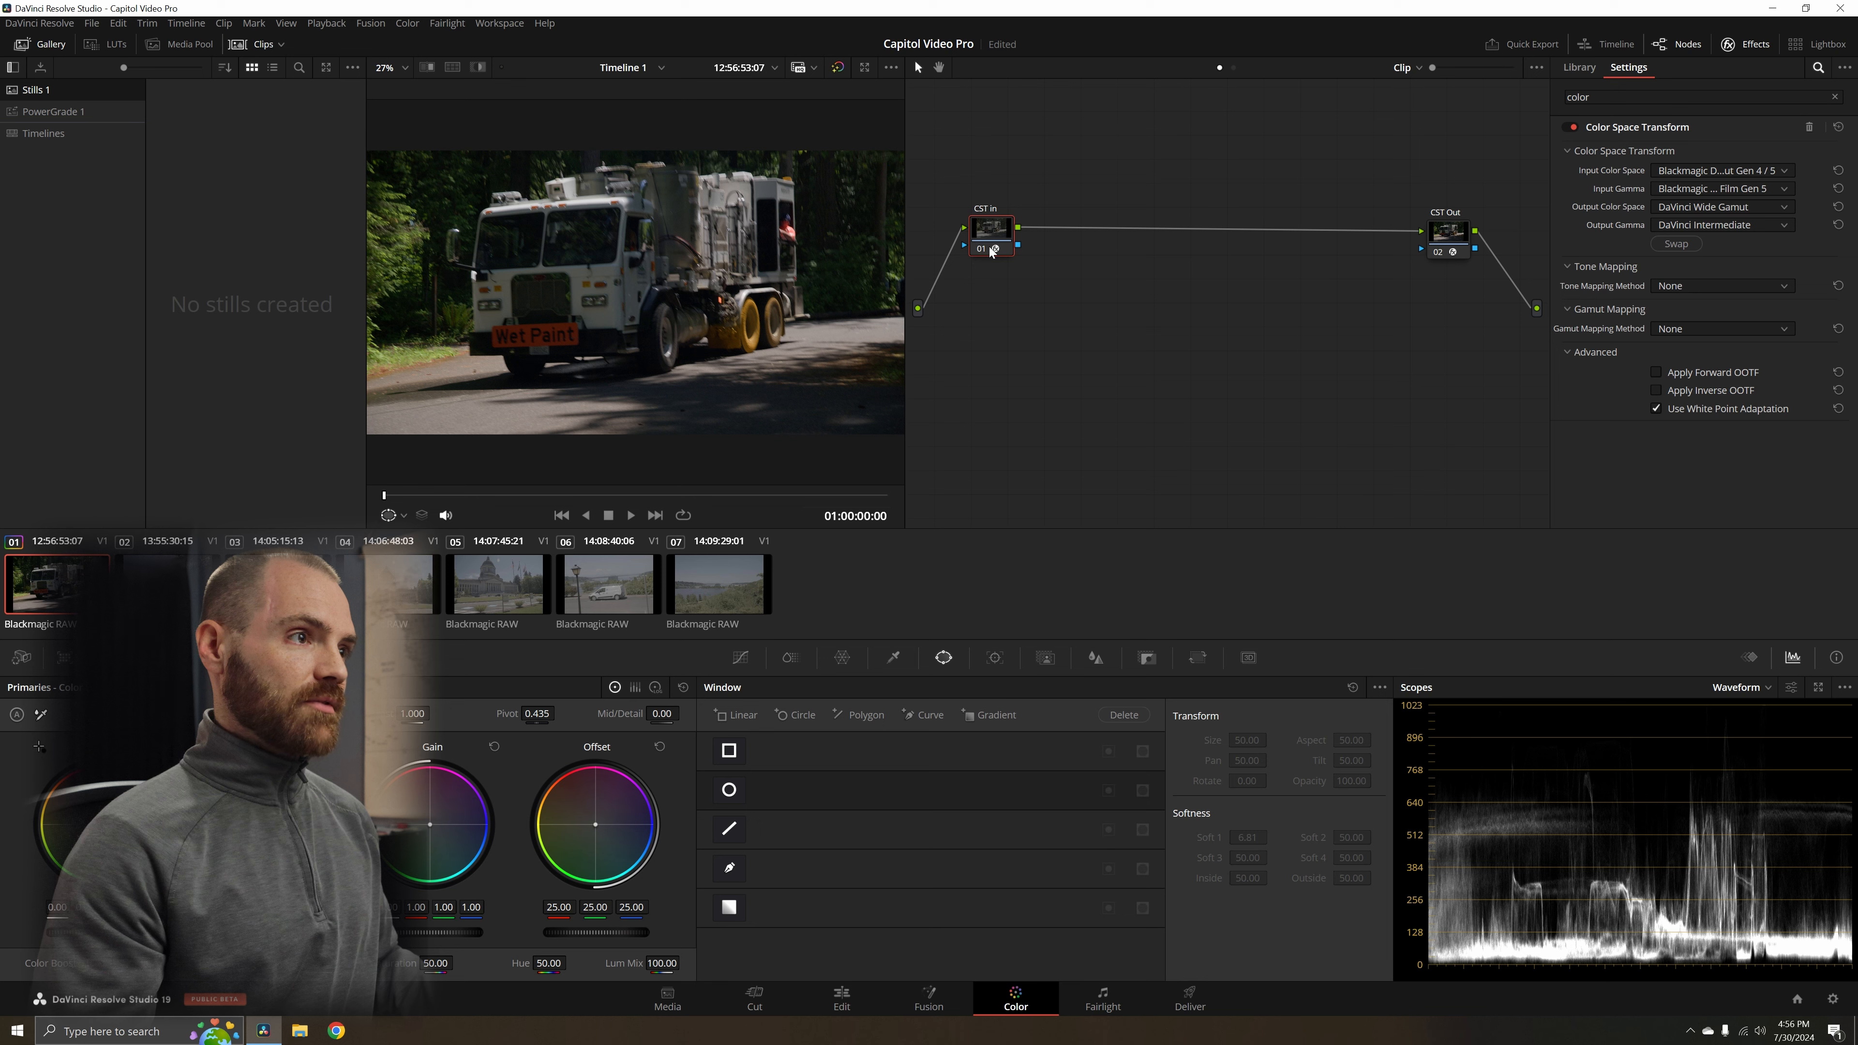
{"action": "key", "text": "alt+s"}
{"action": "key", "text": "alt+s"}
{"action": "key", "text": "alt+s"}
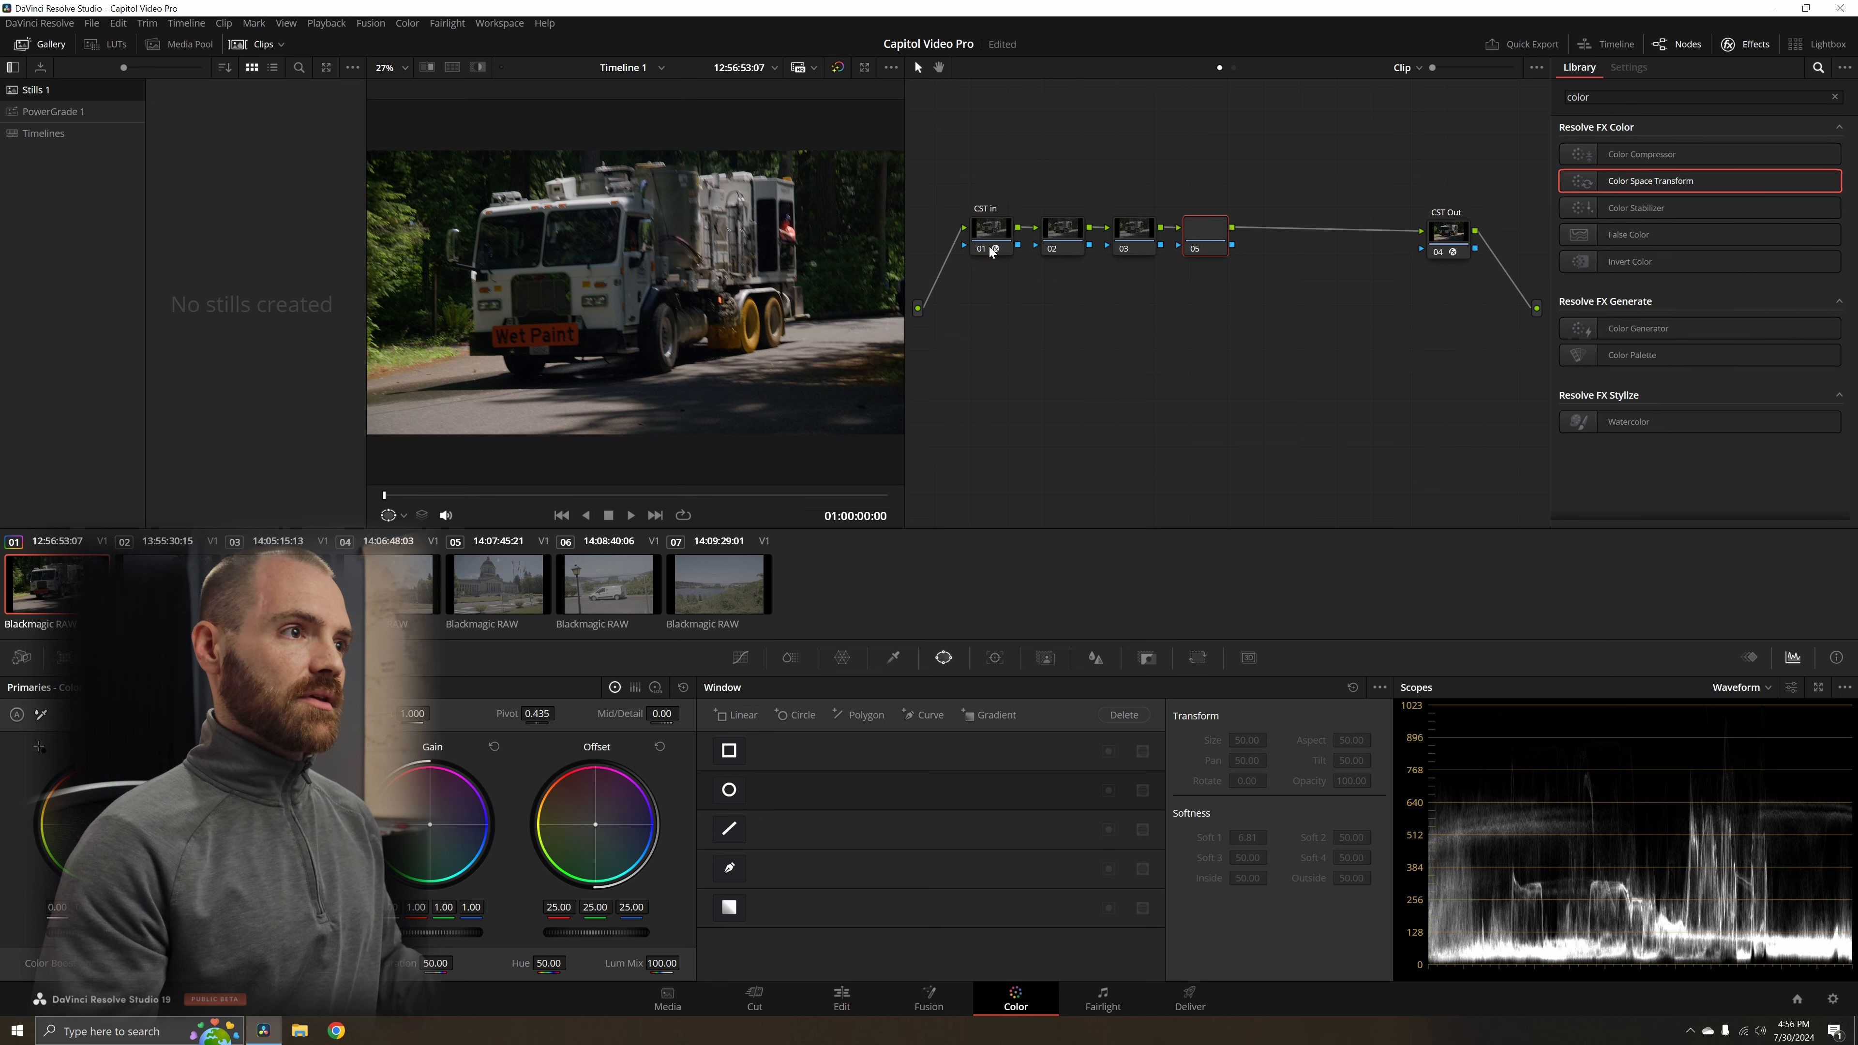
- Label node 02 "Exposure" and node 03 "White Balance"
{"action": "right_click", "coordinate": [1077, 236]}
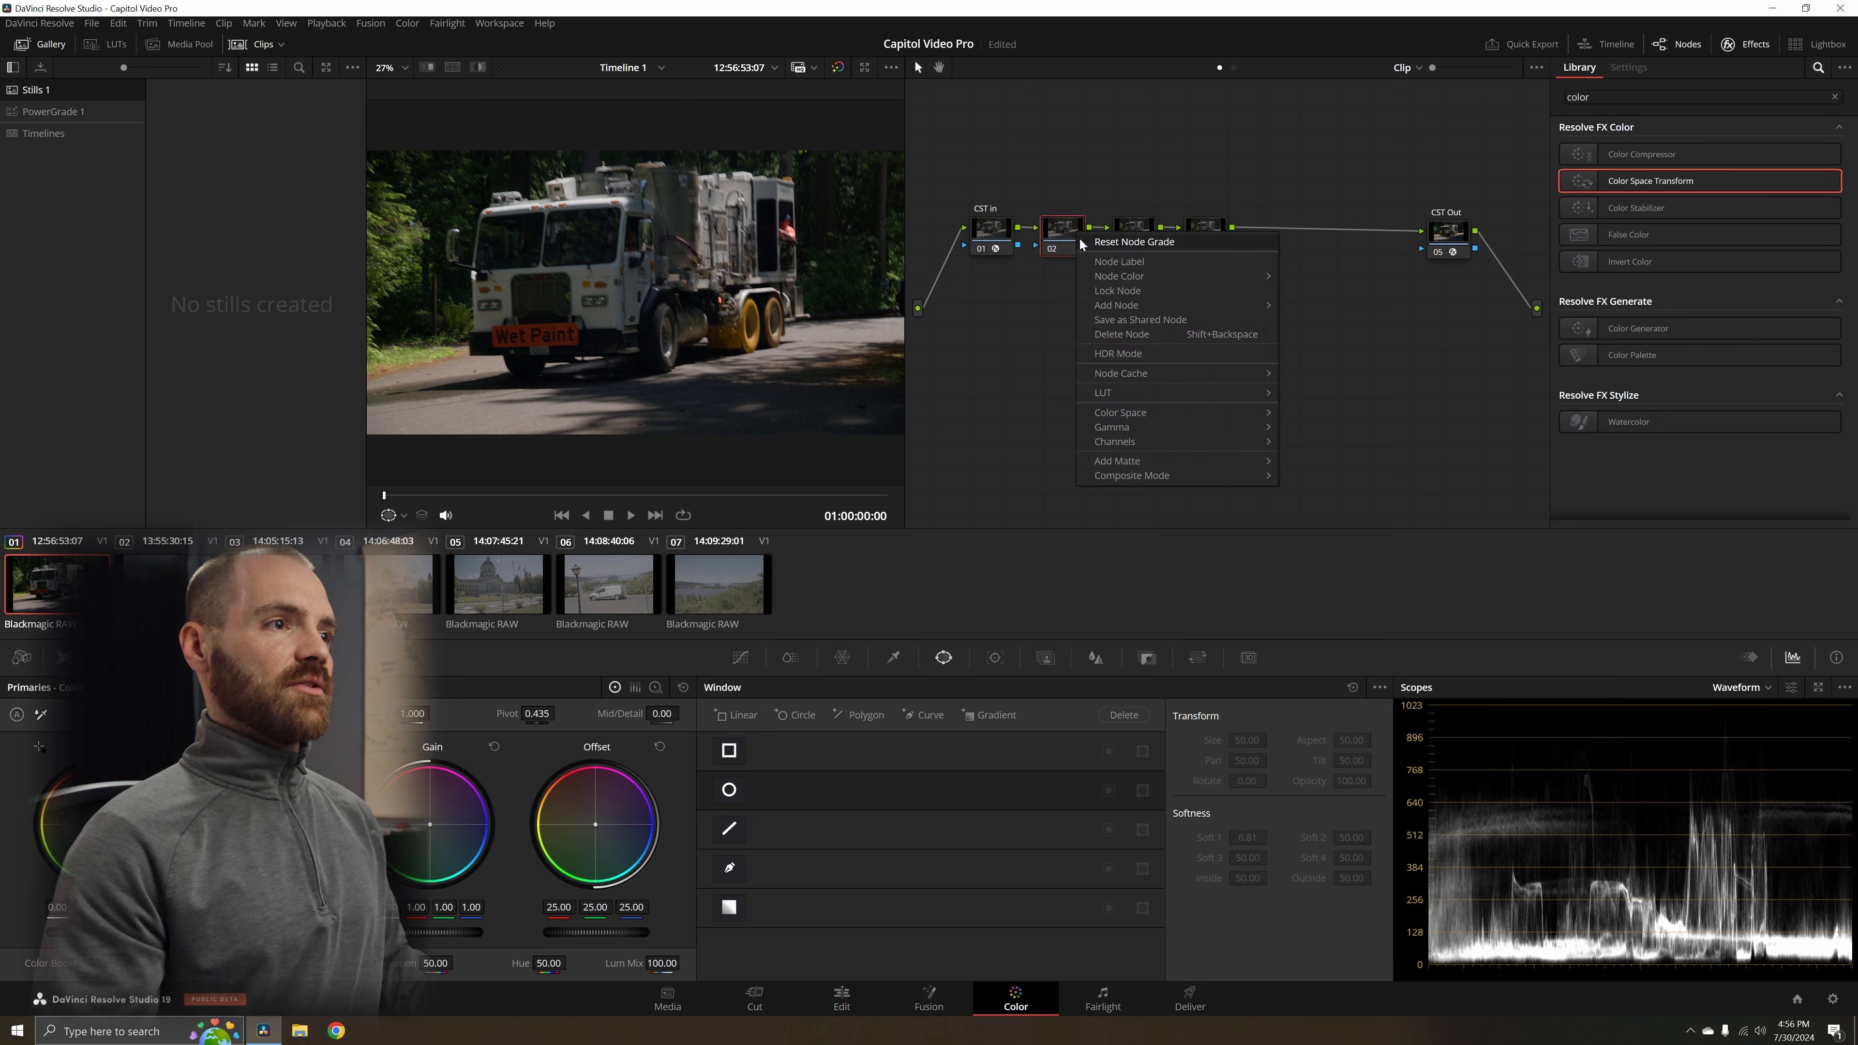
{"action": "left_click", "coordinate": [1106, 266]}
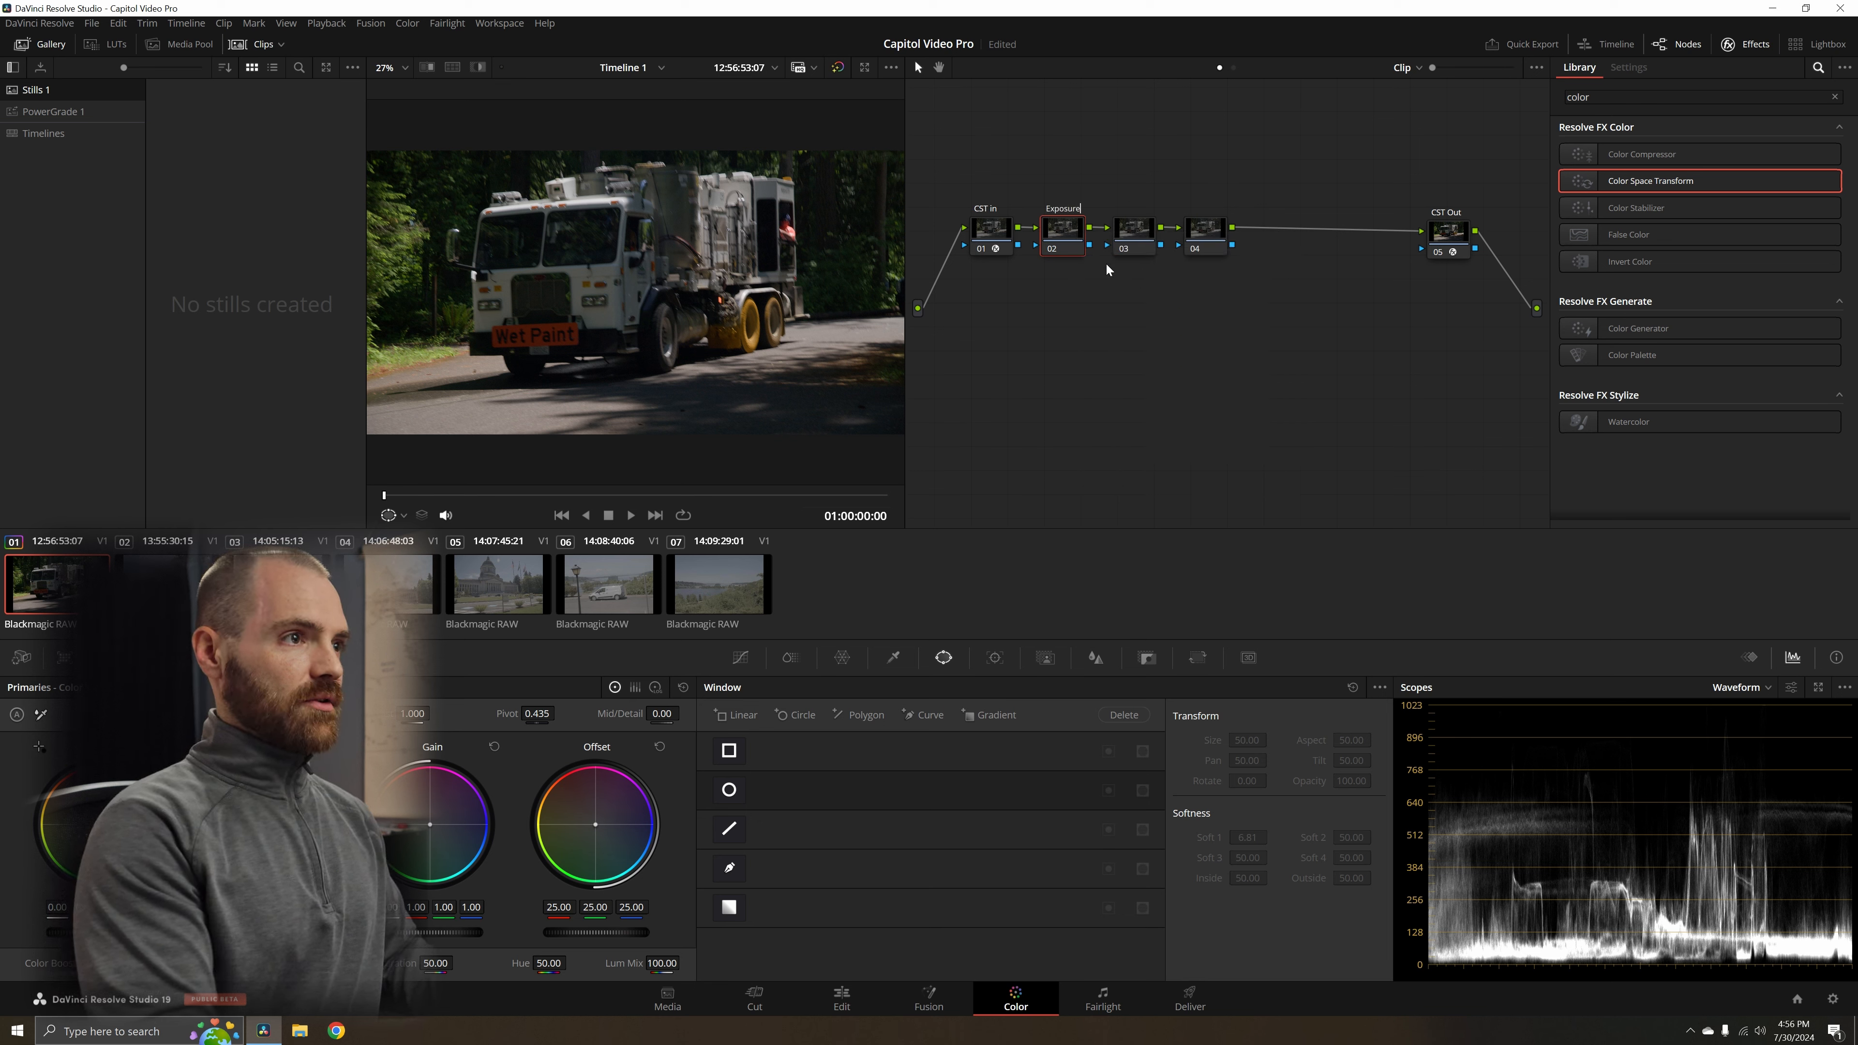
{"action": "right_click", "coordinate": [1143, 250]}
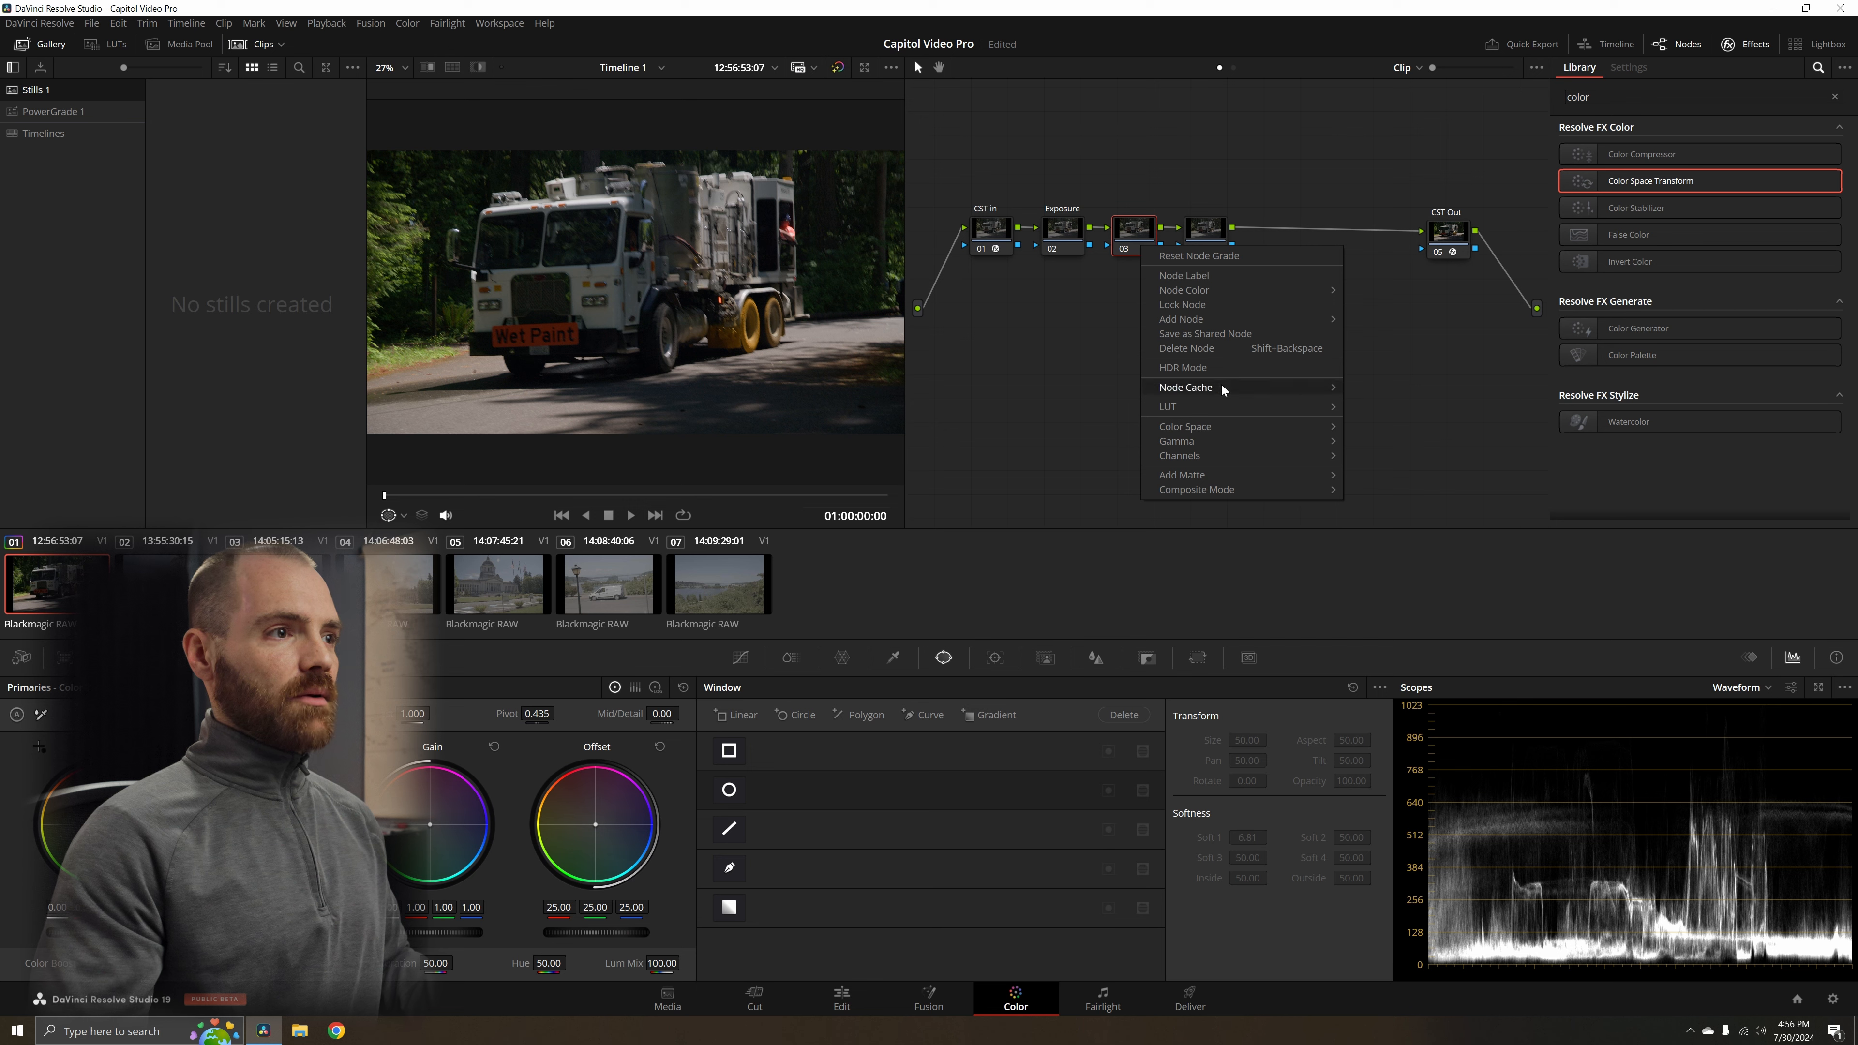
{"action": "left_click", "coordinate": [1185, 276]}
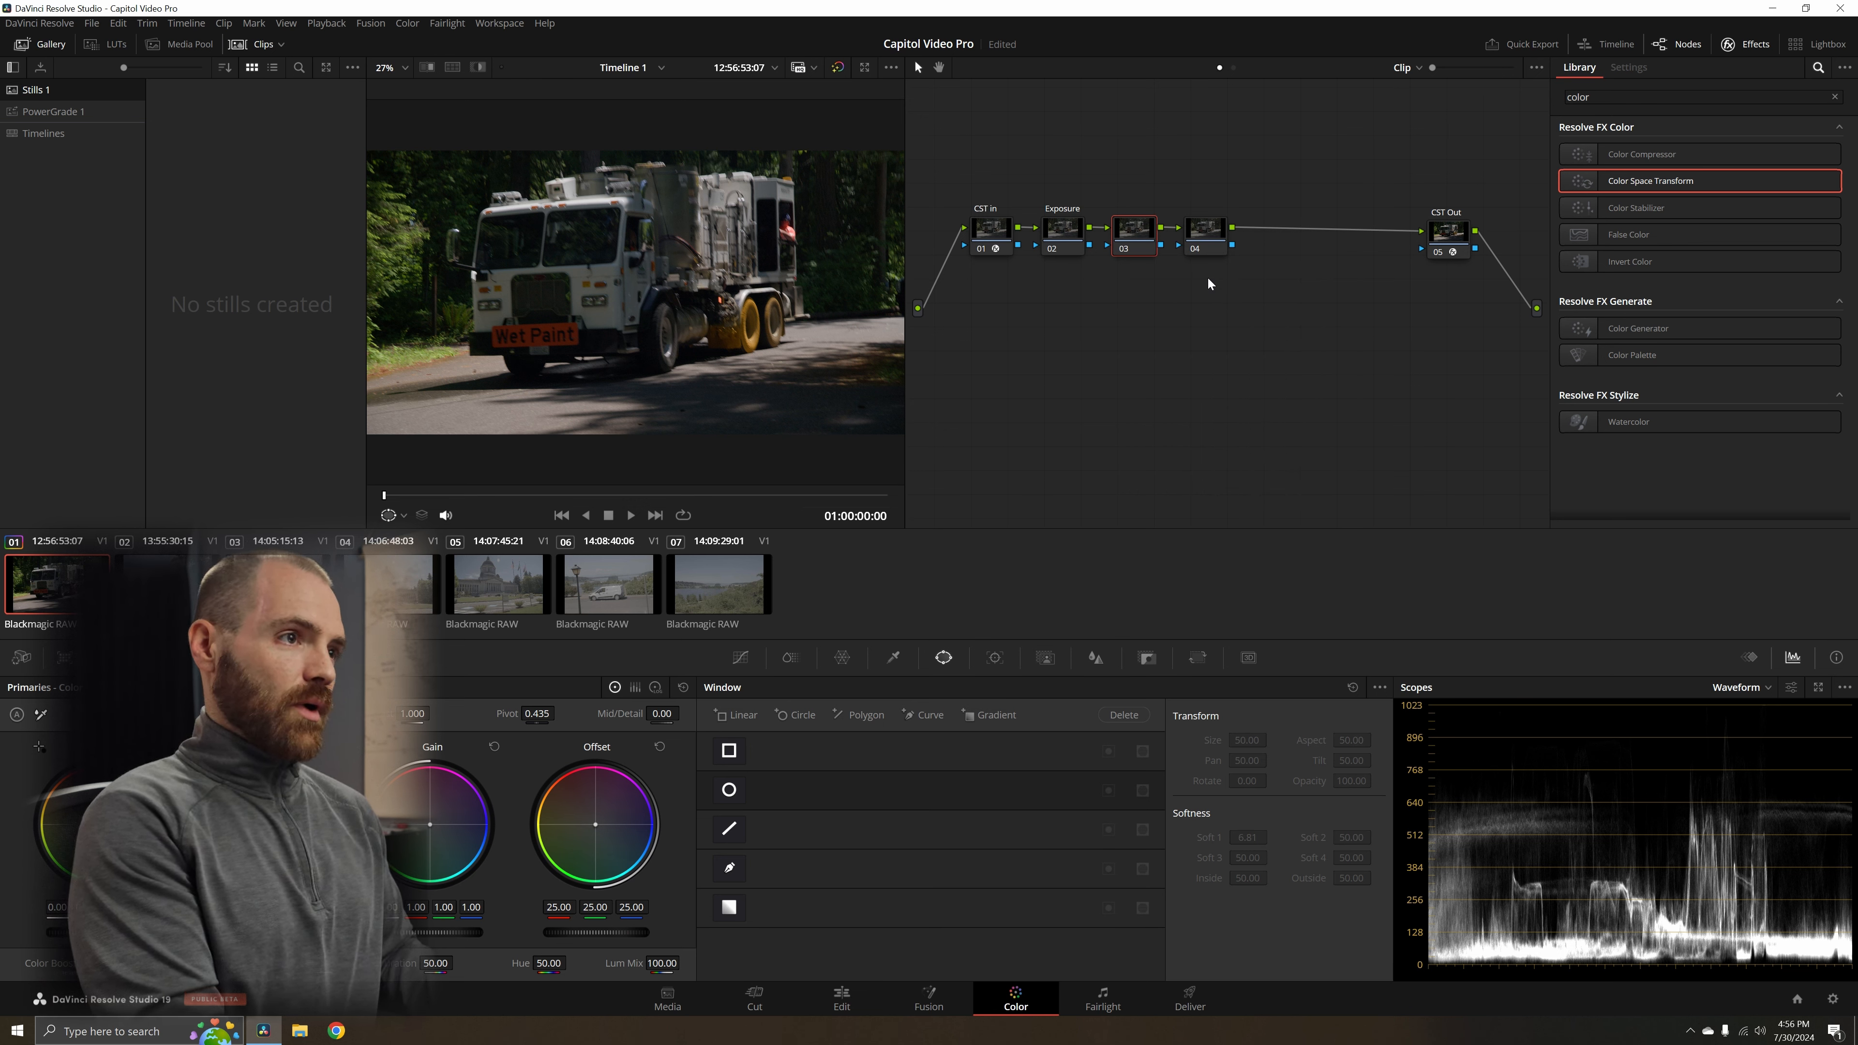
{"action": "type", "text": "White Balance"}
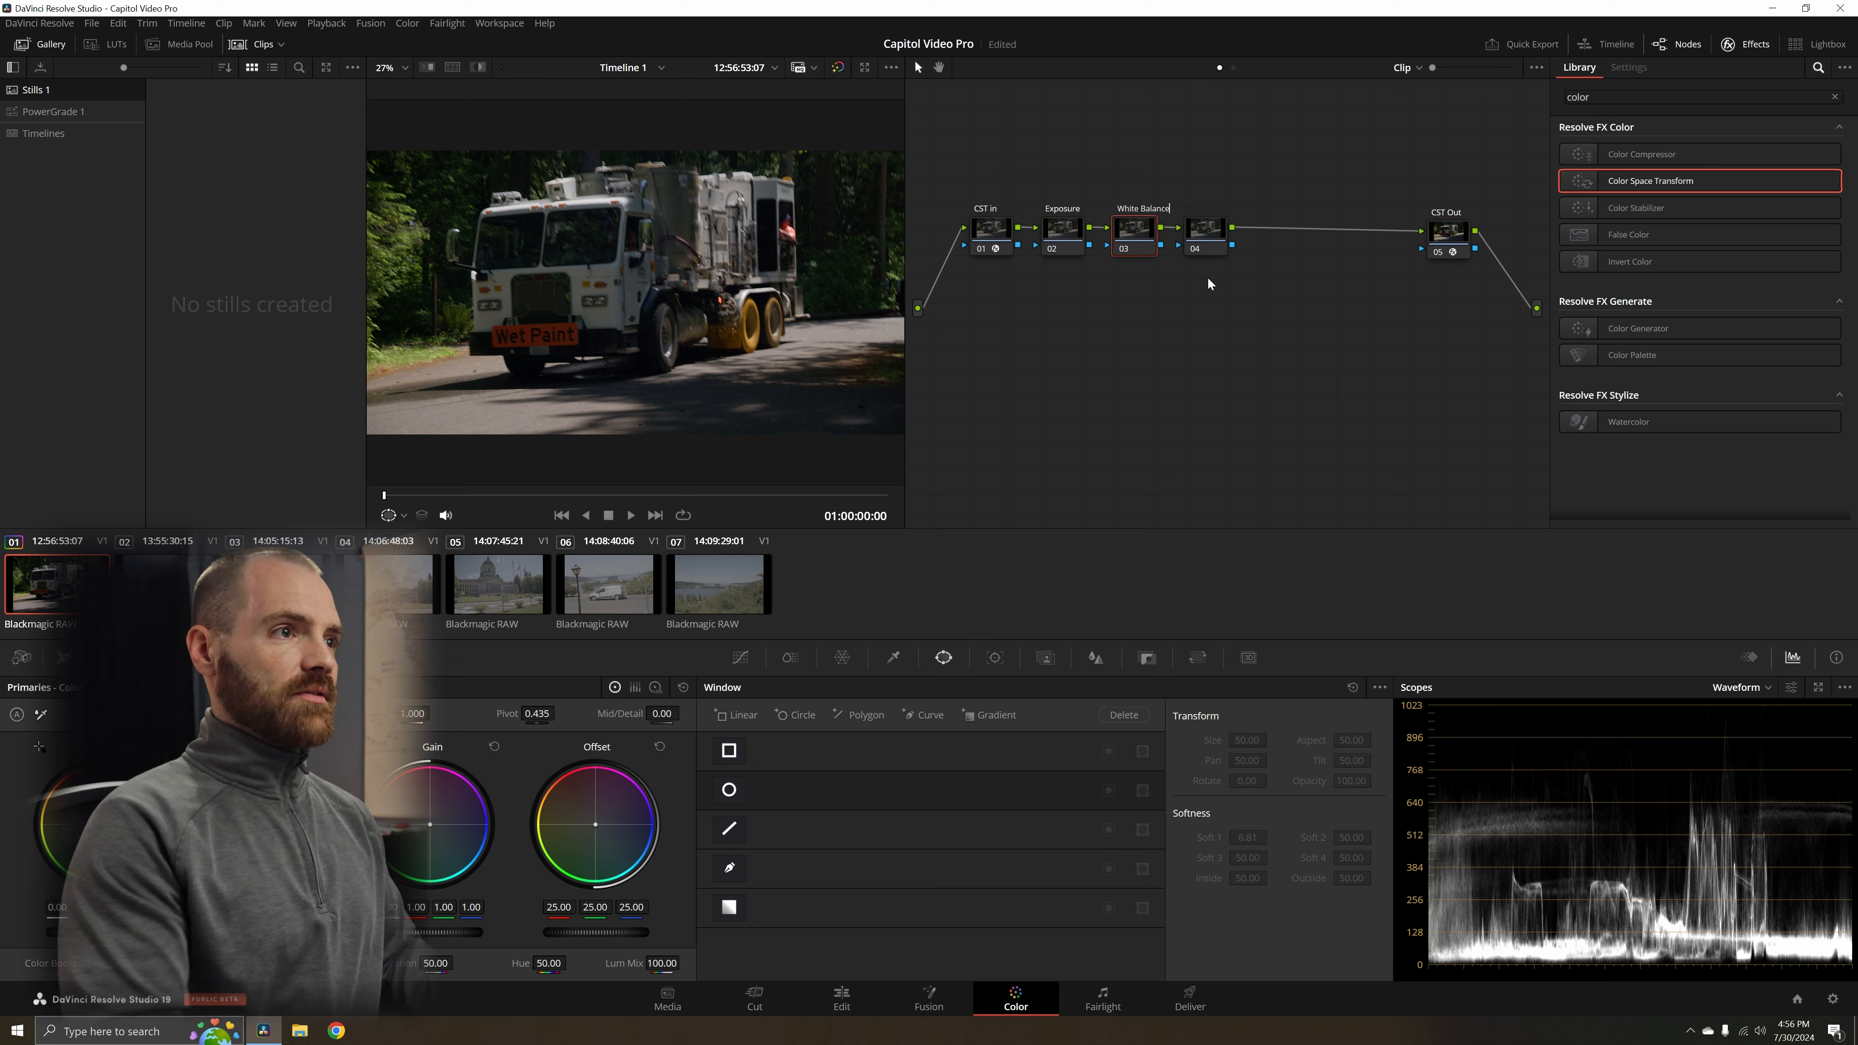
- Label node 04 "Saturation"
{"action": "left_click", "coordinate": [1193, 254]}
{"action": "right_click", "coordinate": [1193, 254]}
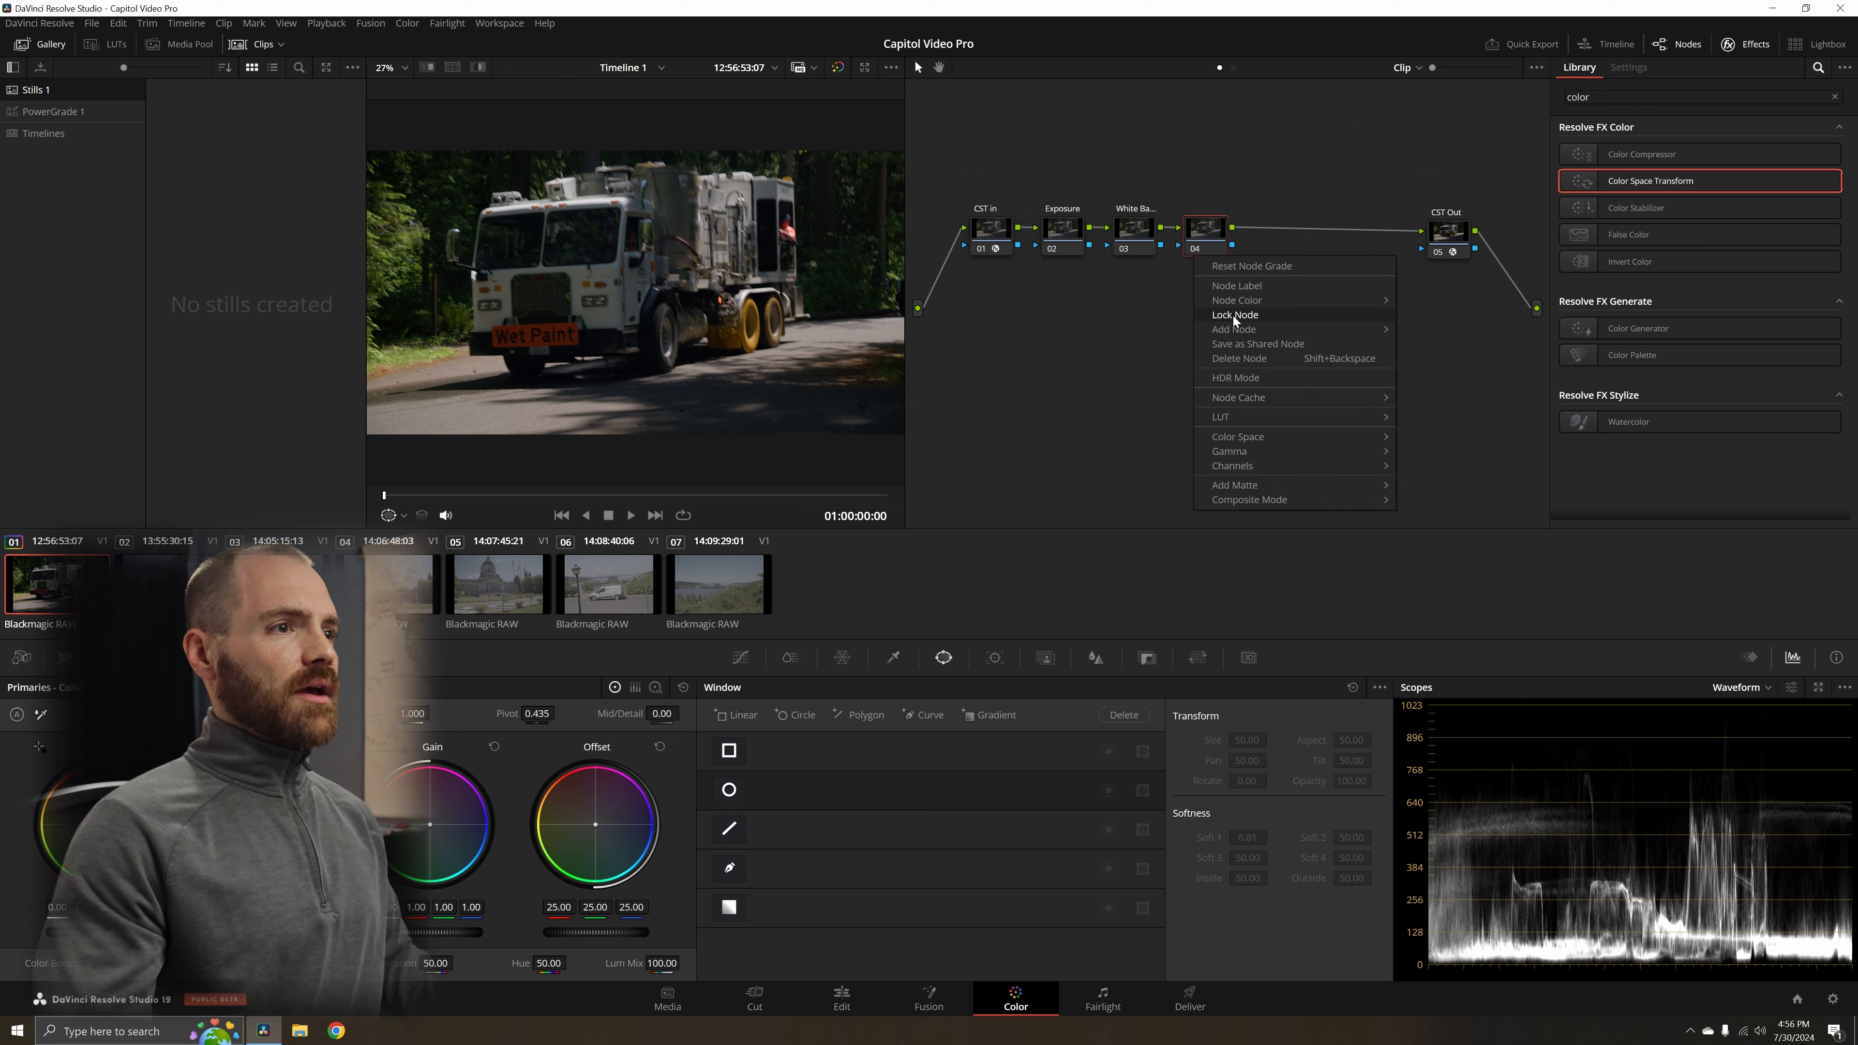
{"action": "left_click", "coordinate": [1256, 284]}
{"action": "type", "text": "Saturation"}
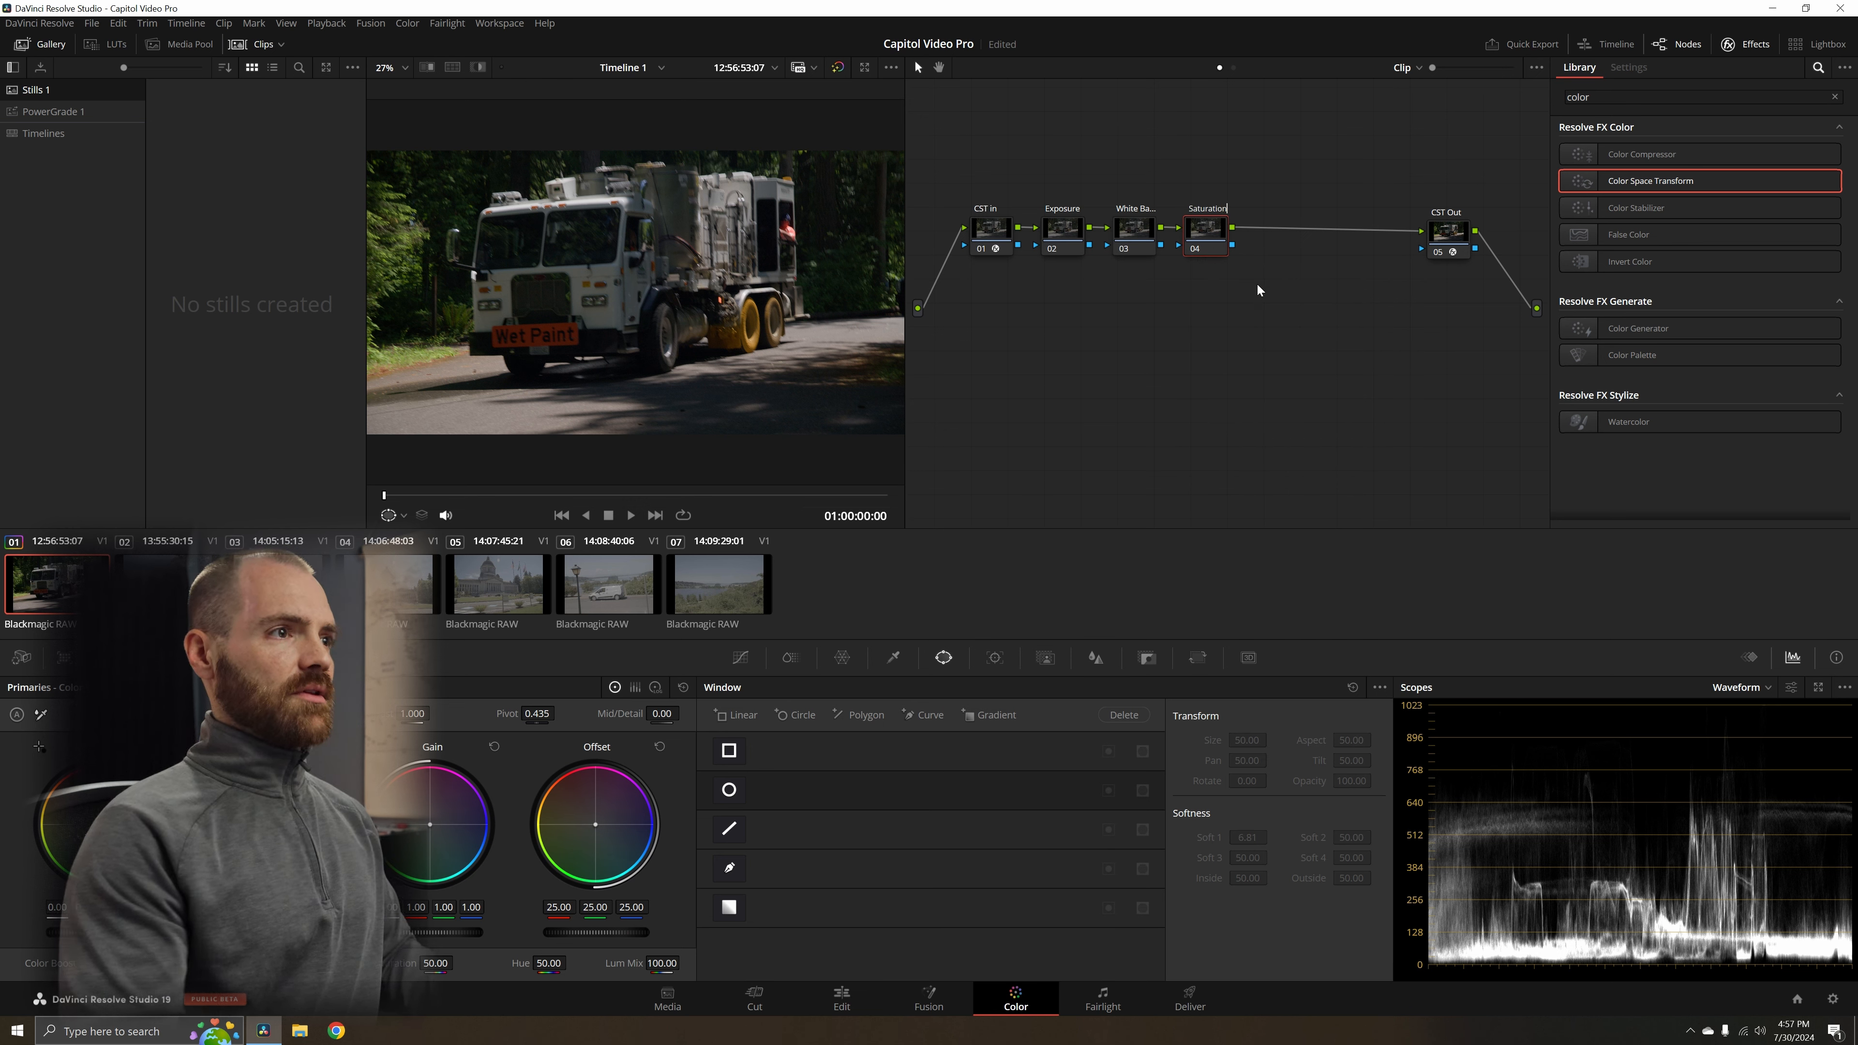
{"action": "key", "text": "Return"}
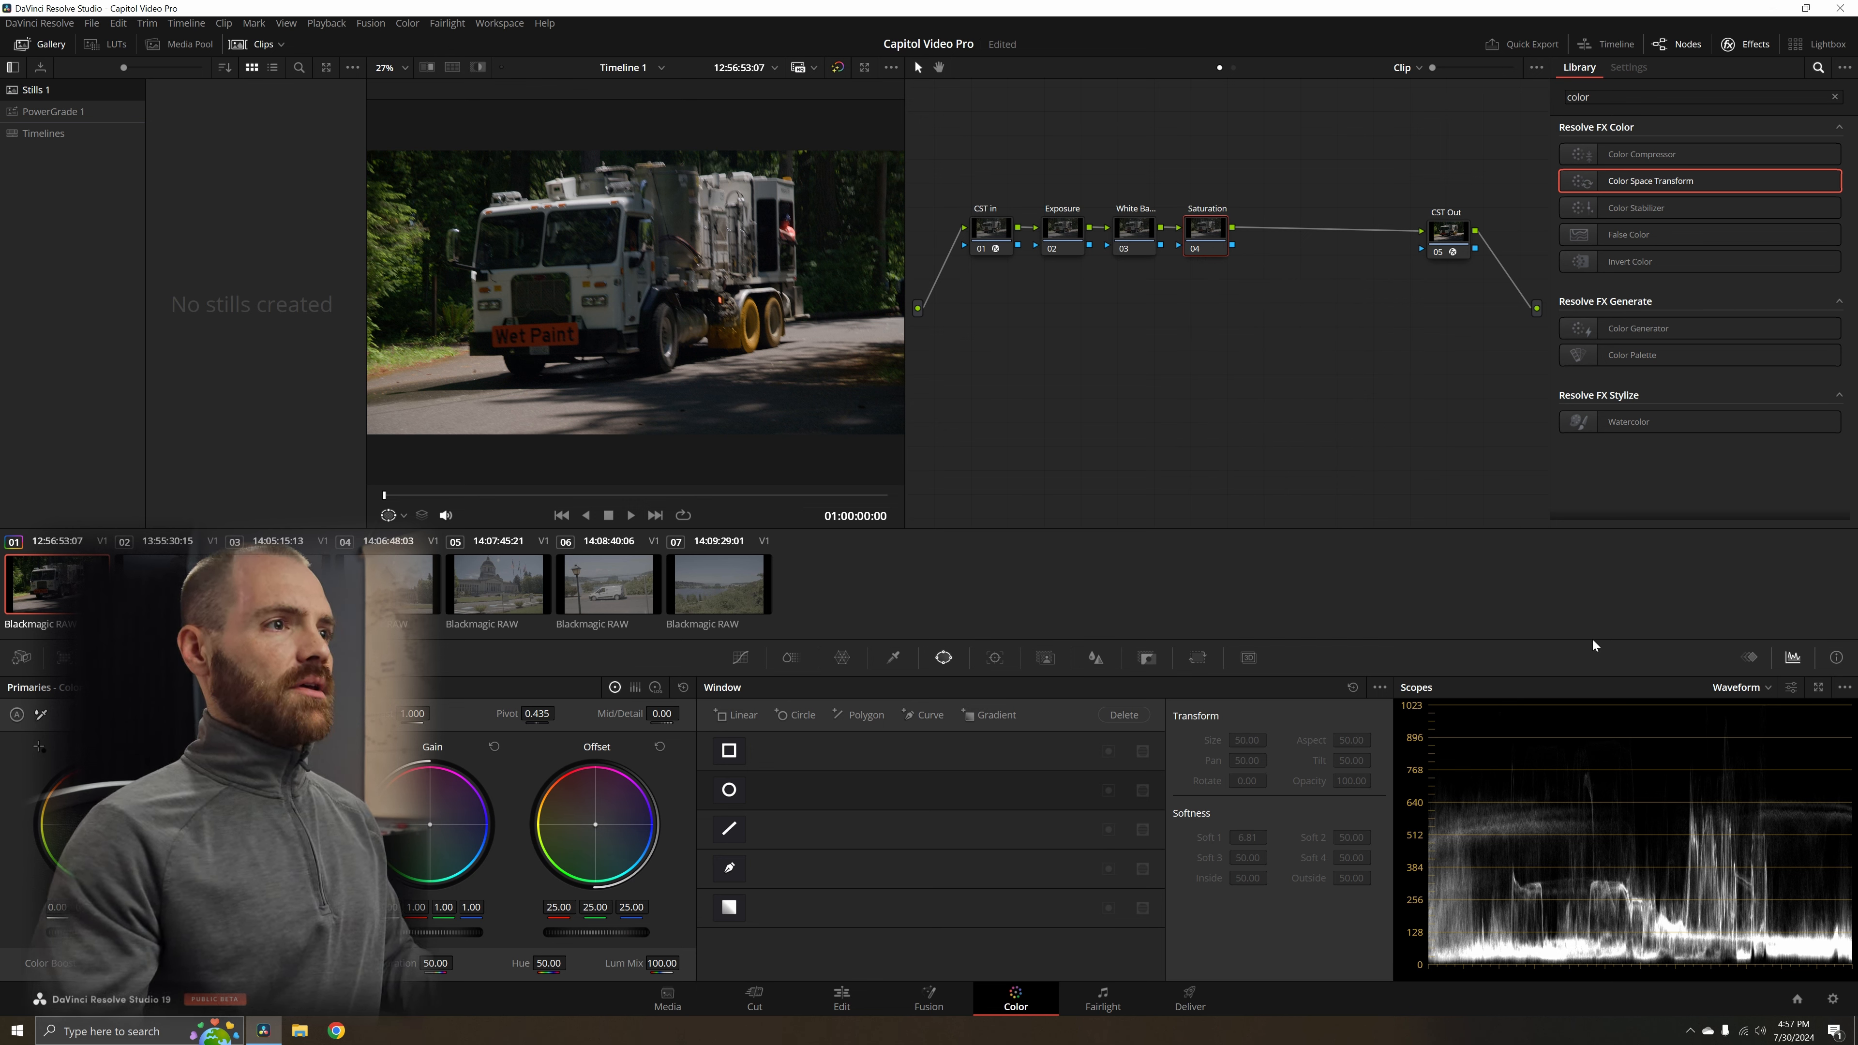
- Place the Exposure, White Balance and Saturation nodes below the CST nodes, and raise the Exposure node's Offset to 34.25
{"action": "left_click_drag", "start_coordinate": [1098, 214], "coordinate": [1130, 349]}
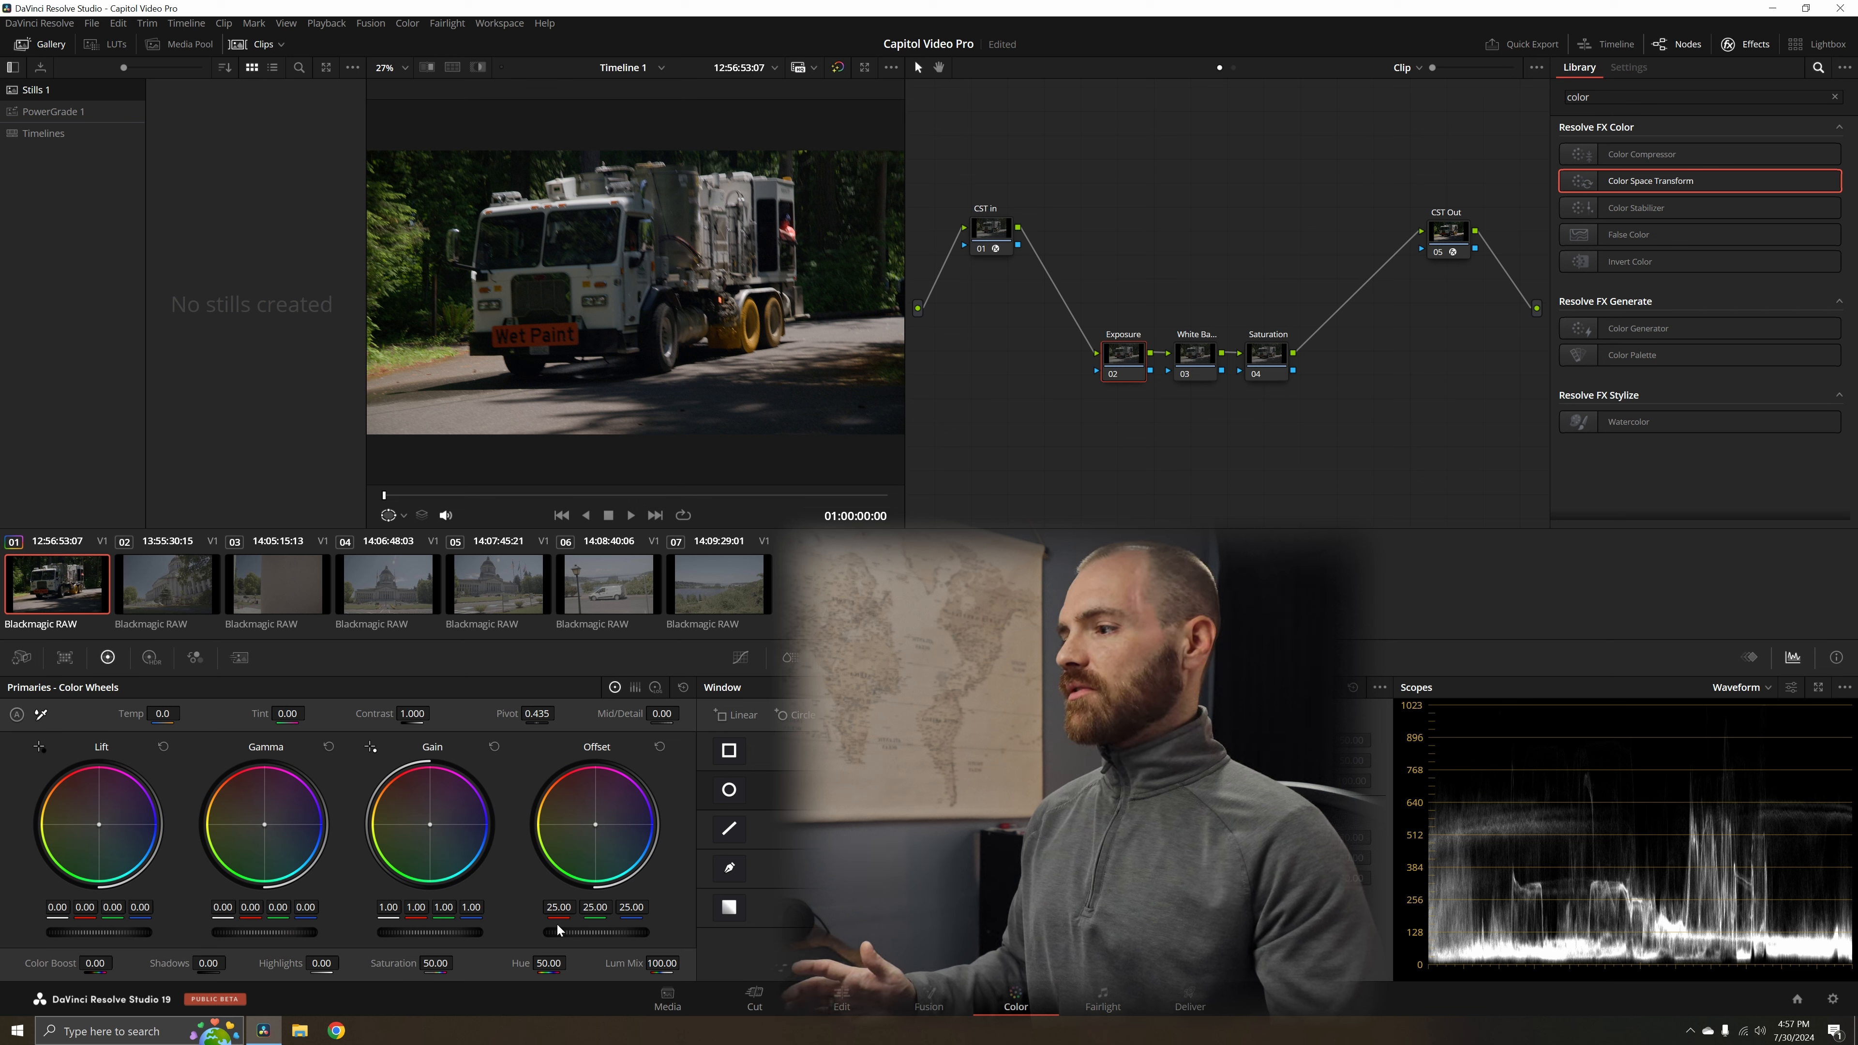
{"action": "left_click_drag", "start_coordinate": [596, 932], "coordinate": [638, 932]}
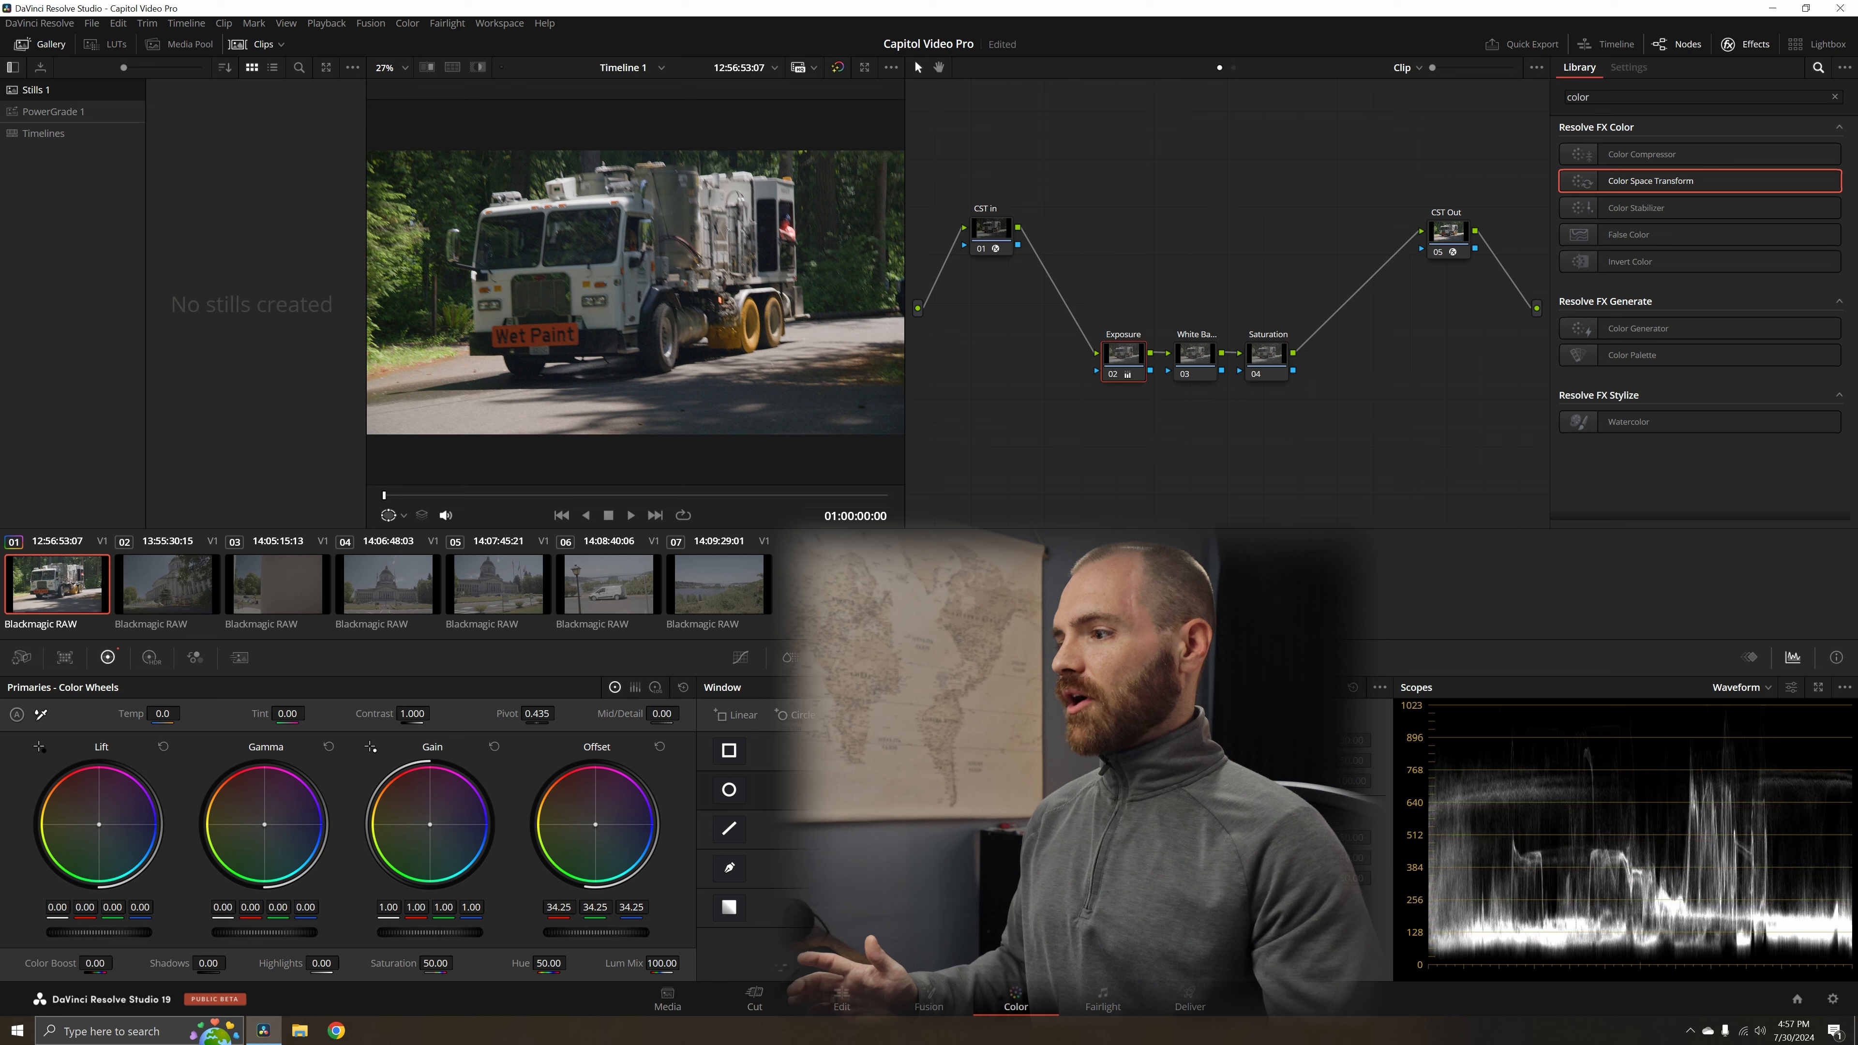
- Reset the Exposure node's Offset, try a Gain adjustment on the same node, and undo the Gain change
{"action": "left_click", "coordinate": [659, 747]}
{"action": "left_click_drag", "start_coordinate": [386, 923], "coordinate": [436, 927]}
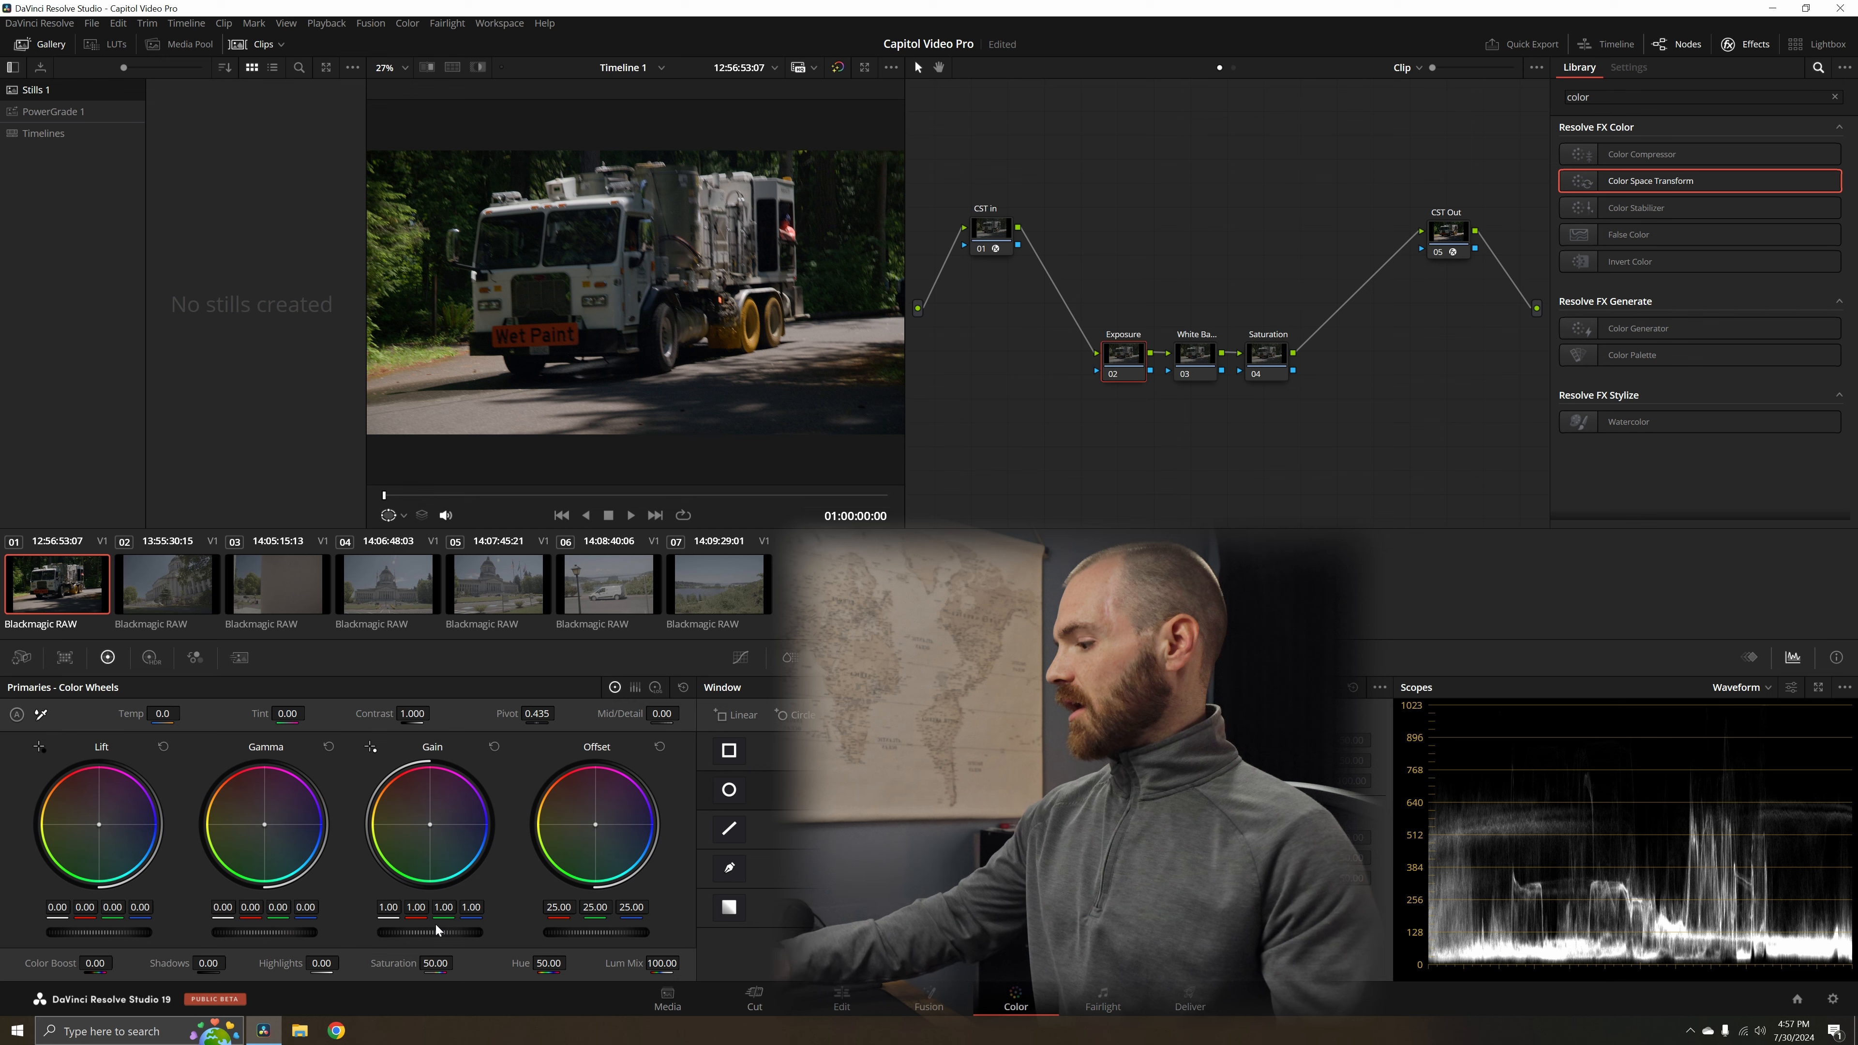
{"action": "left_click_drag", "start_coordinate": [436, 924], "coordinate": [433, 909]}
{"action": "key", "text": "ctrl+z"}
{"action": "key", "text": "ctrl+z"}
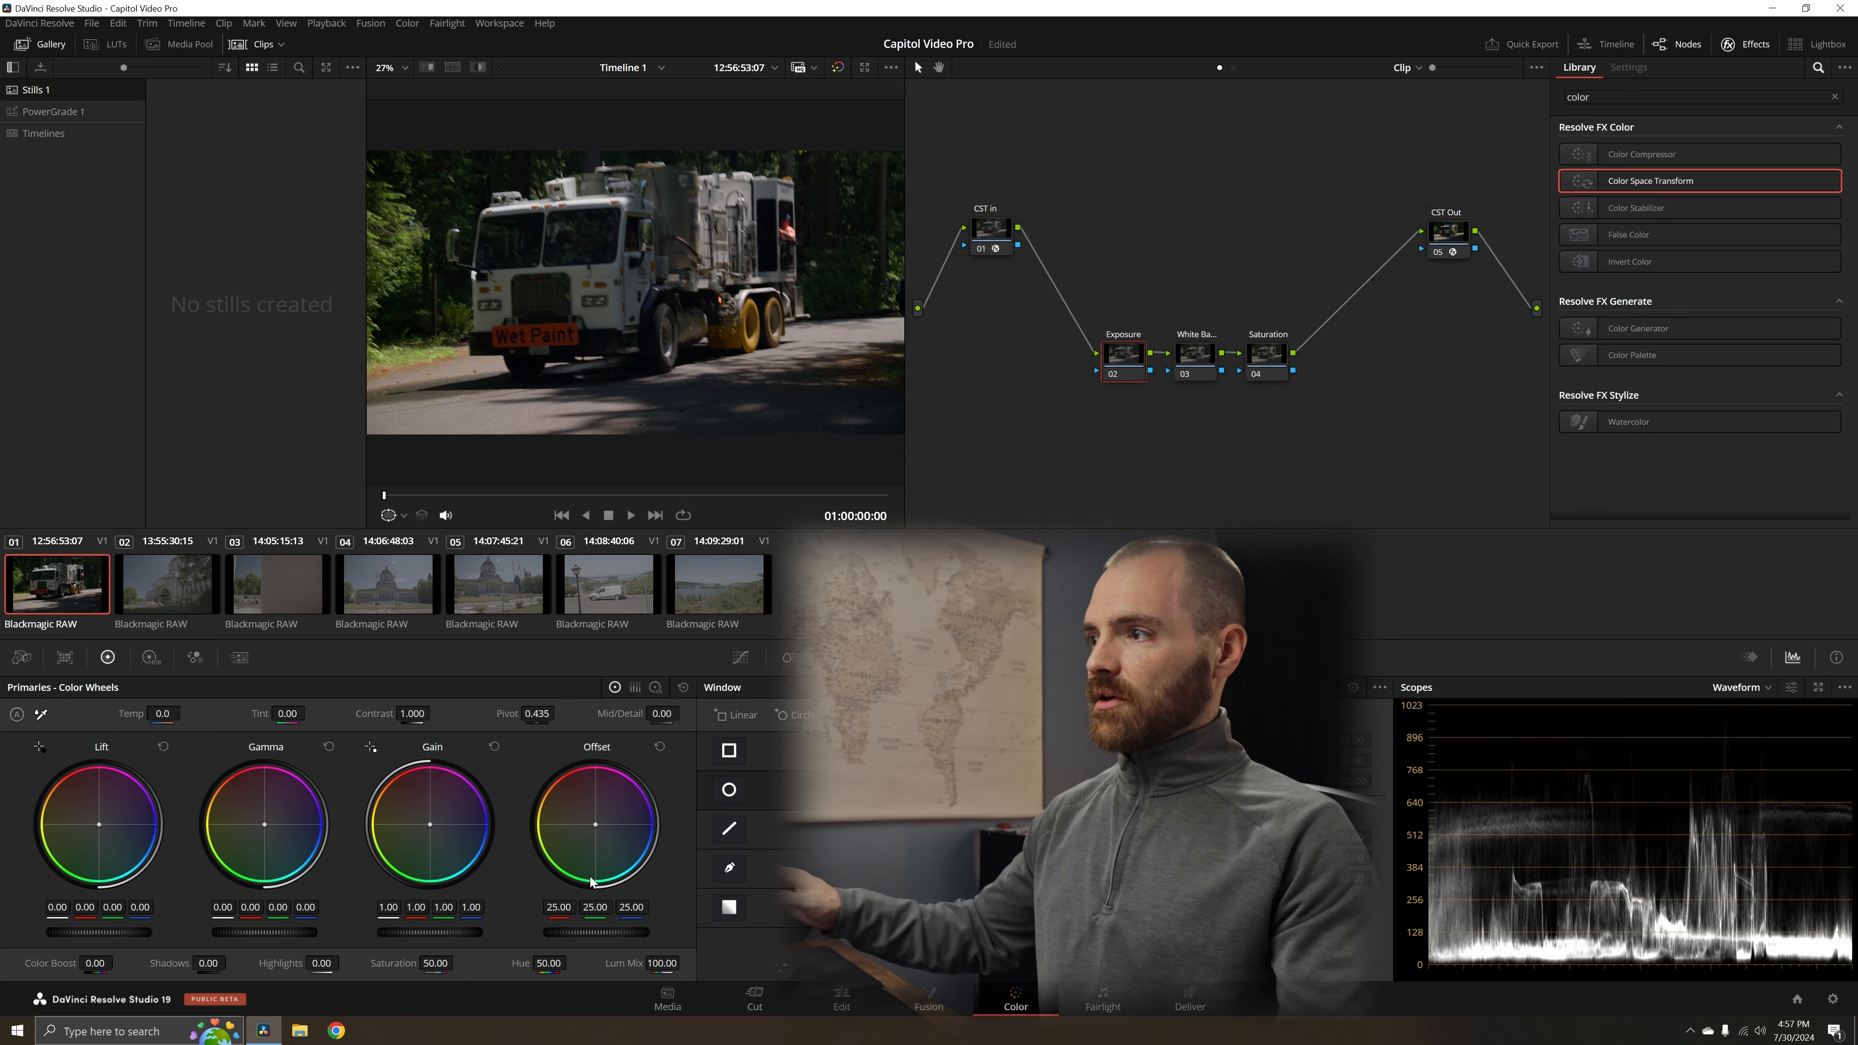
- Try raising the Exposure node's Shadow to 0.17 with the Log Wheels, and reset the Shadow wheel
{"action": "left_click", "coordinate": [656, 687]}
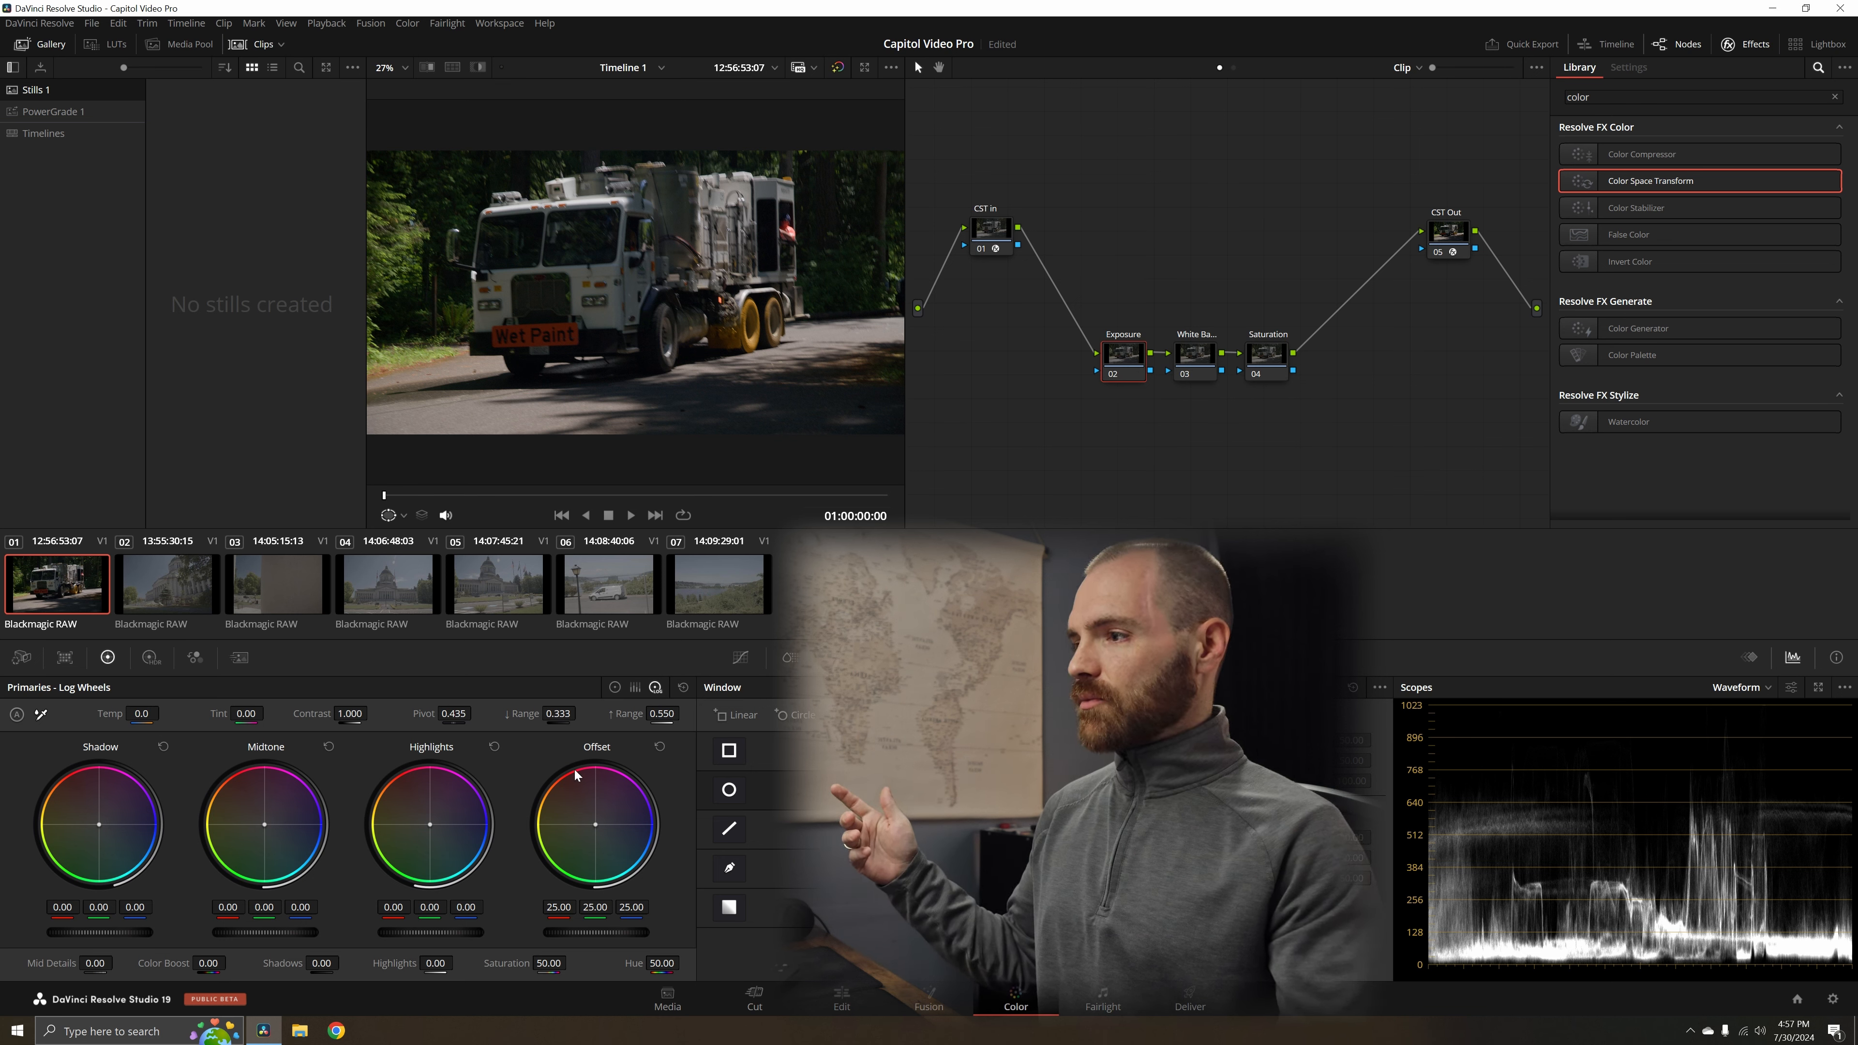
{"action": "mouse_move", "coordinate": [100, 935]}
{"action": "left_mouse_down"}
{"action": "mouse_move", "coordinate": [132, 935]}
{"action": "mouse_move", "coordinate": [109, 933]}
{"action": "left_mouse_up"}
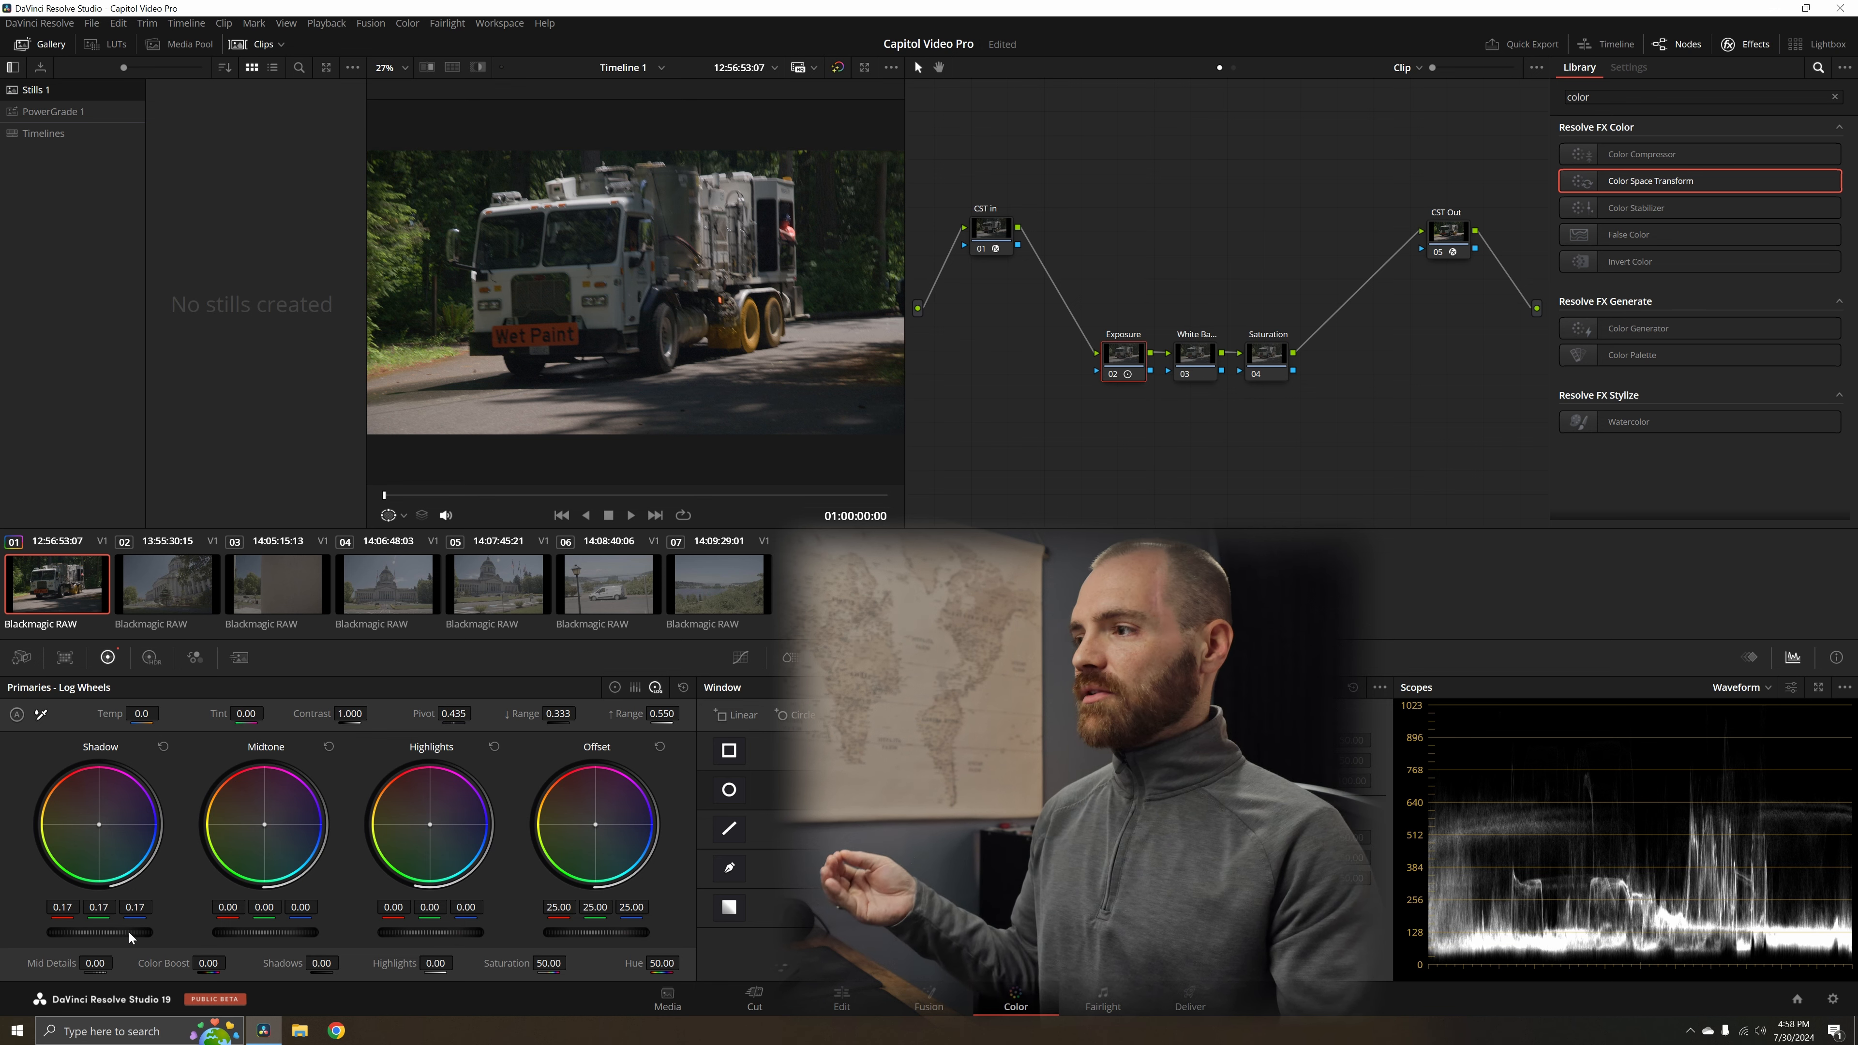
{"action": "left_click", "coordinate": [163, 750]}
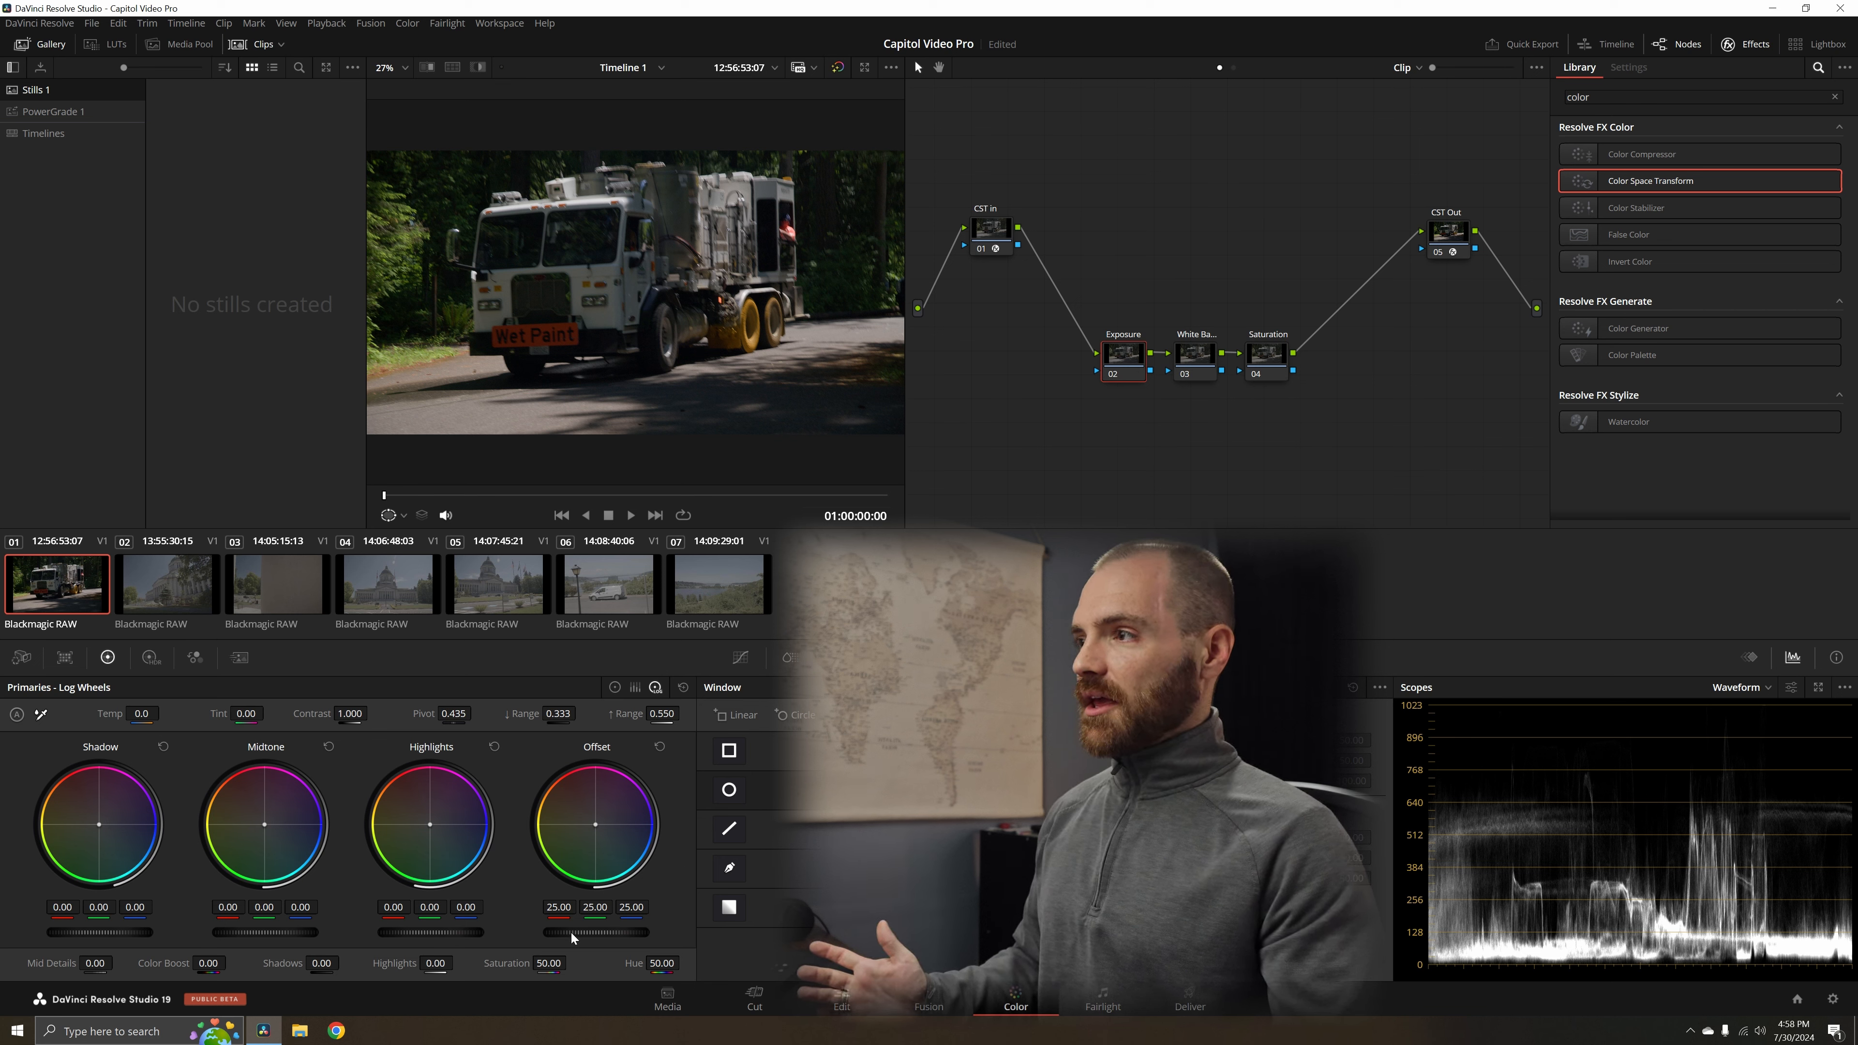
- Try raising the Exposure node's Offset to 38.65 in the Log Wheels, and reset all primaries from the regular Color Wheels
{"action": "left_click_drag", "start_coordinate": [596, 932], "coordinate": [674, 932]}
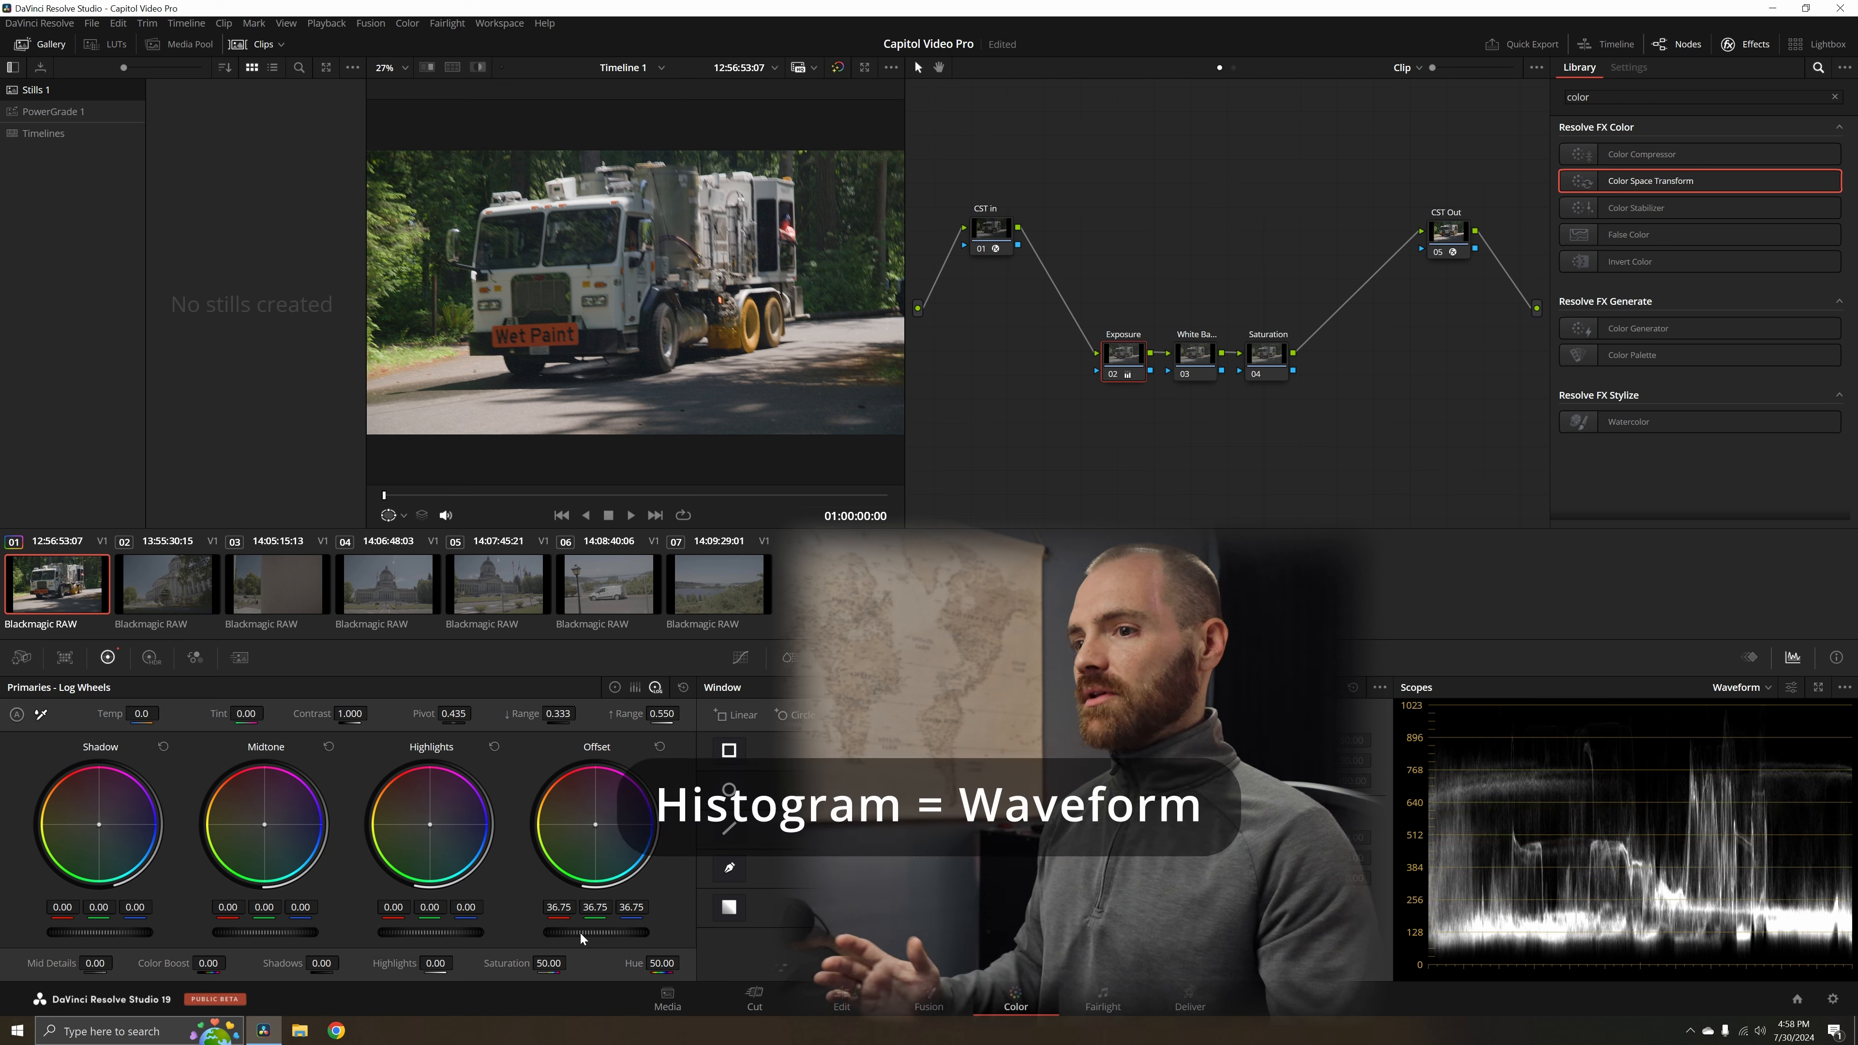
{"action": "left_click_drag", "start_coordinate": [576, 934], "coordinate": [620, 932]}
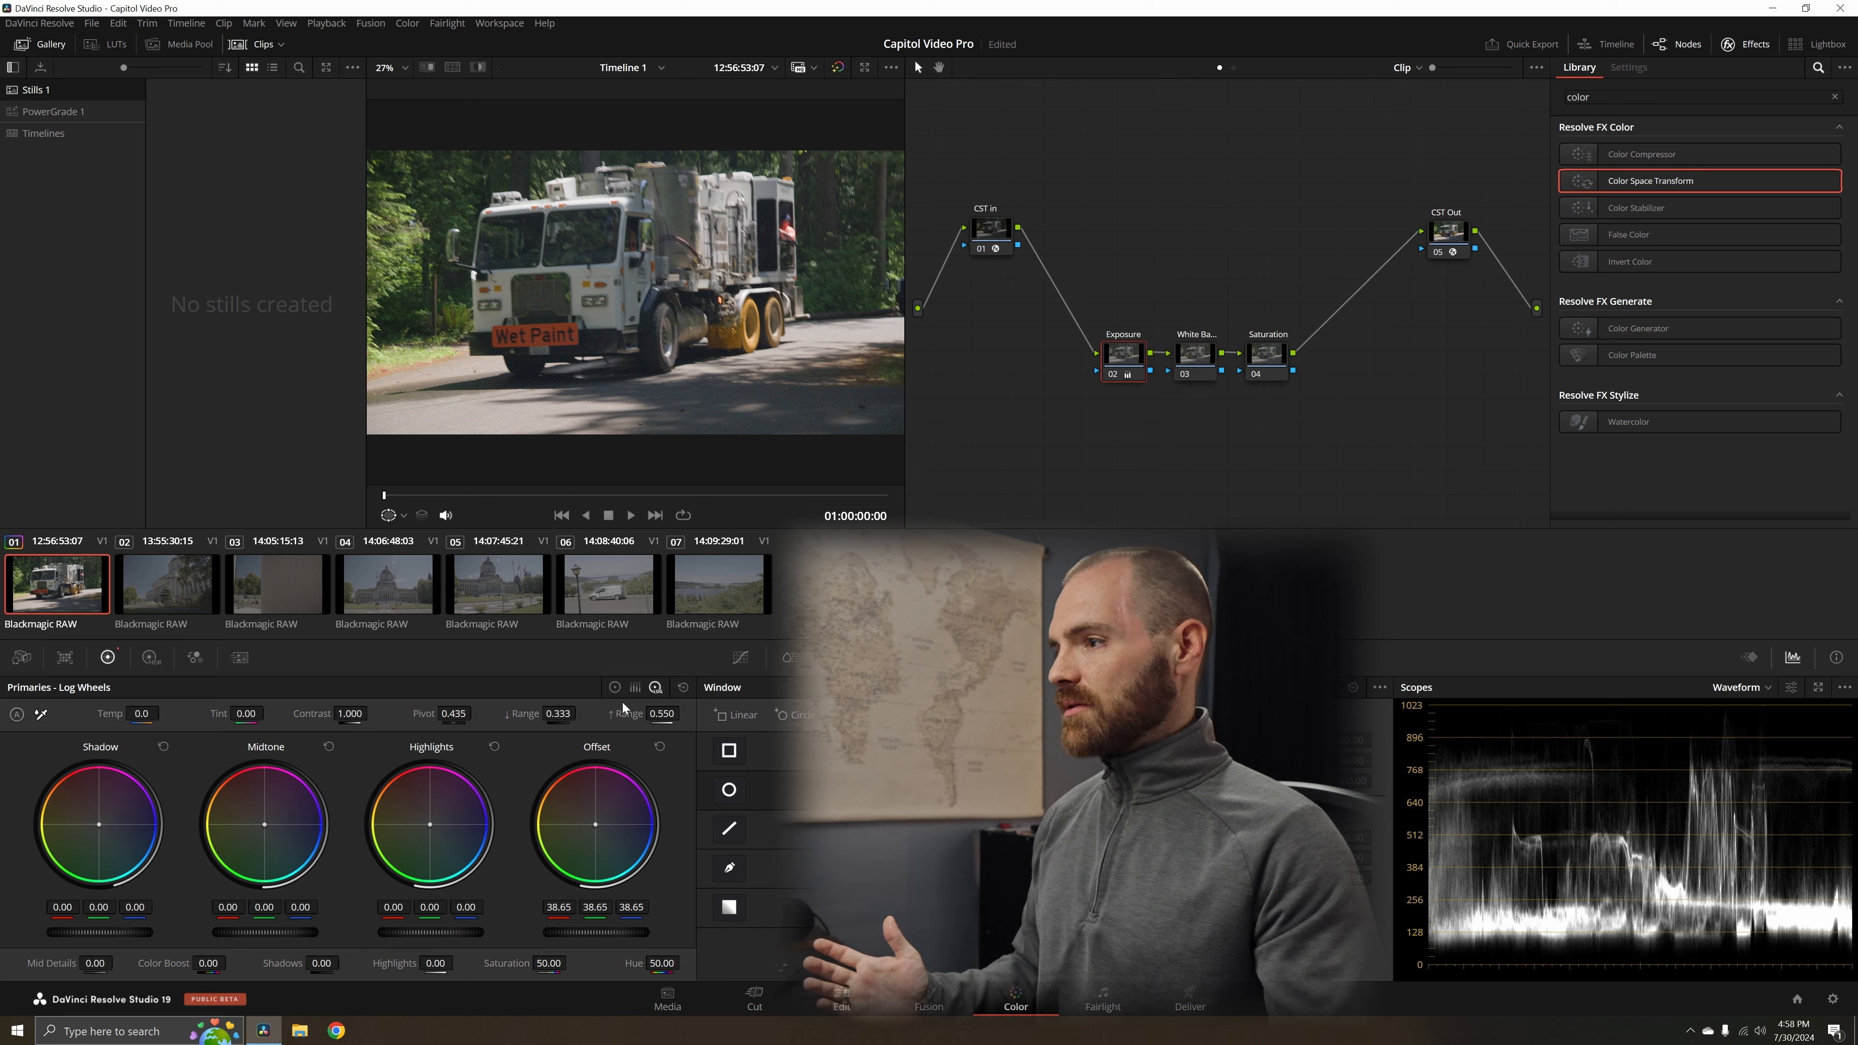
{"action": "left_click", "coordinate": [613, 687]}
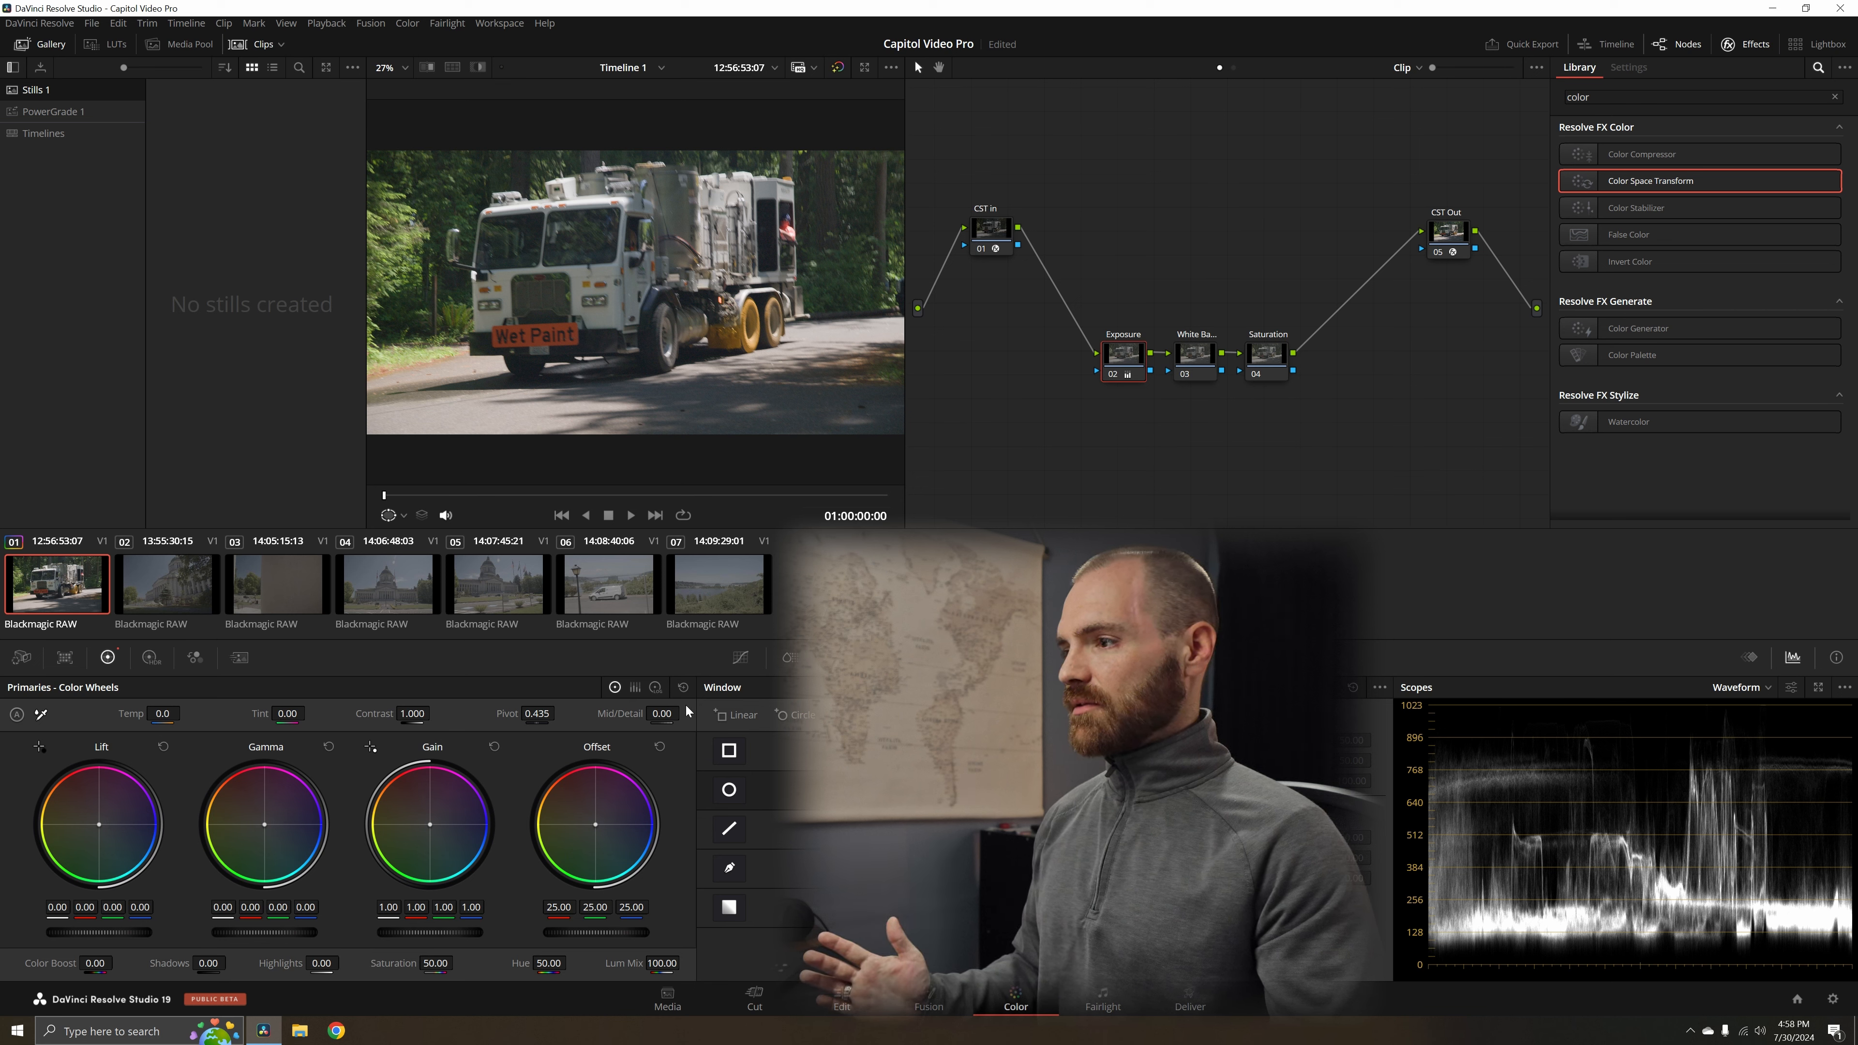
{"action": "left_click", "coordinate": [684, 690]}
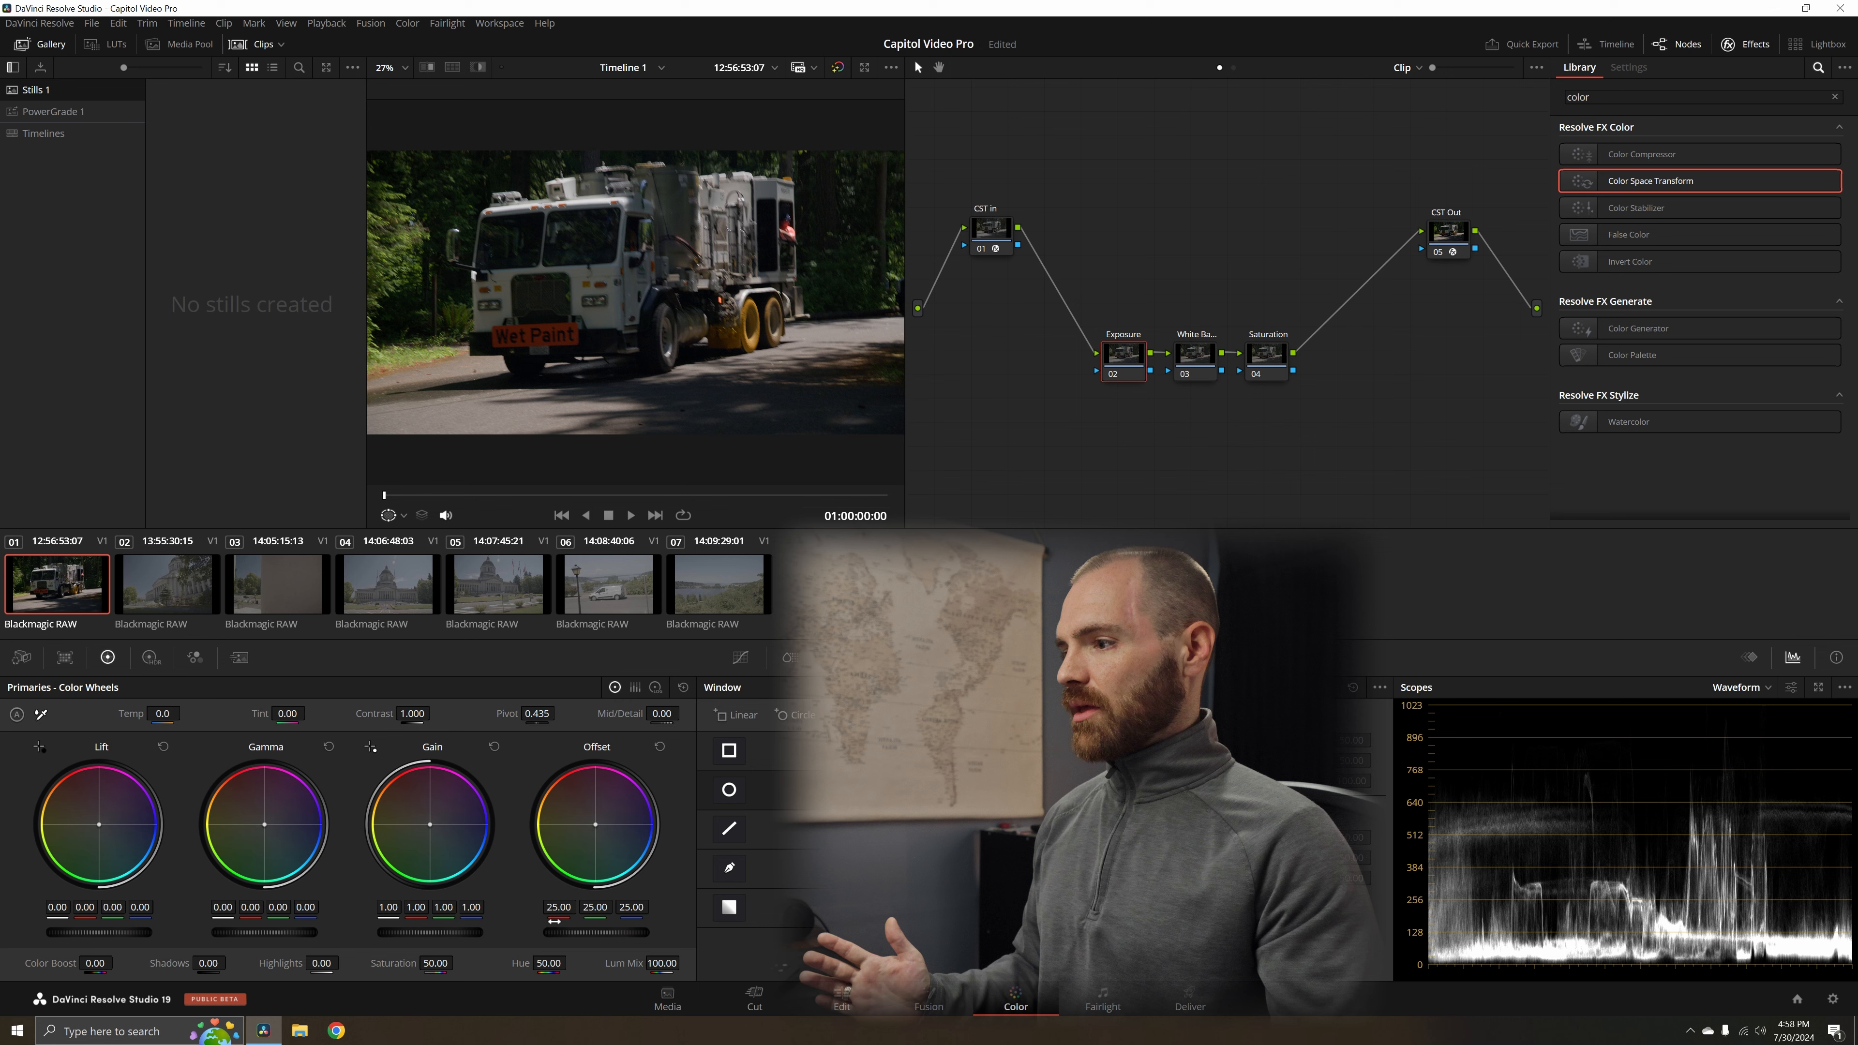
- Raise the Exposure node's Offset to 40.95 and lower its Gamma to -0.03
{"action": "left_click_drag", "start_coordinate": [575, 932], "coordinate": [598, 932]}
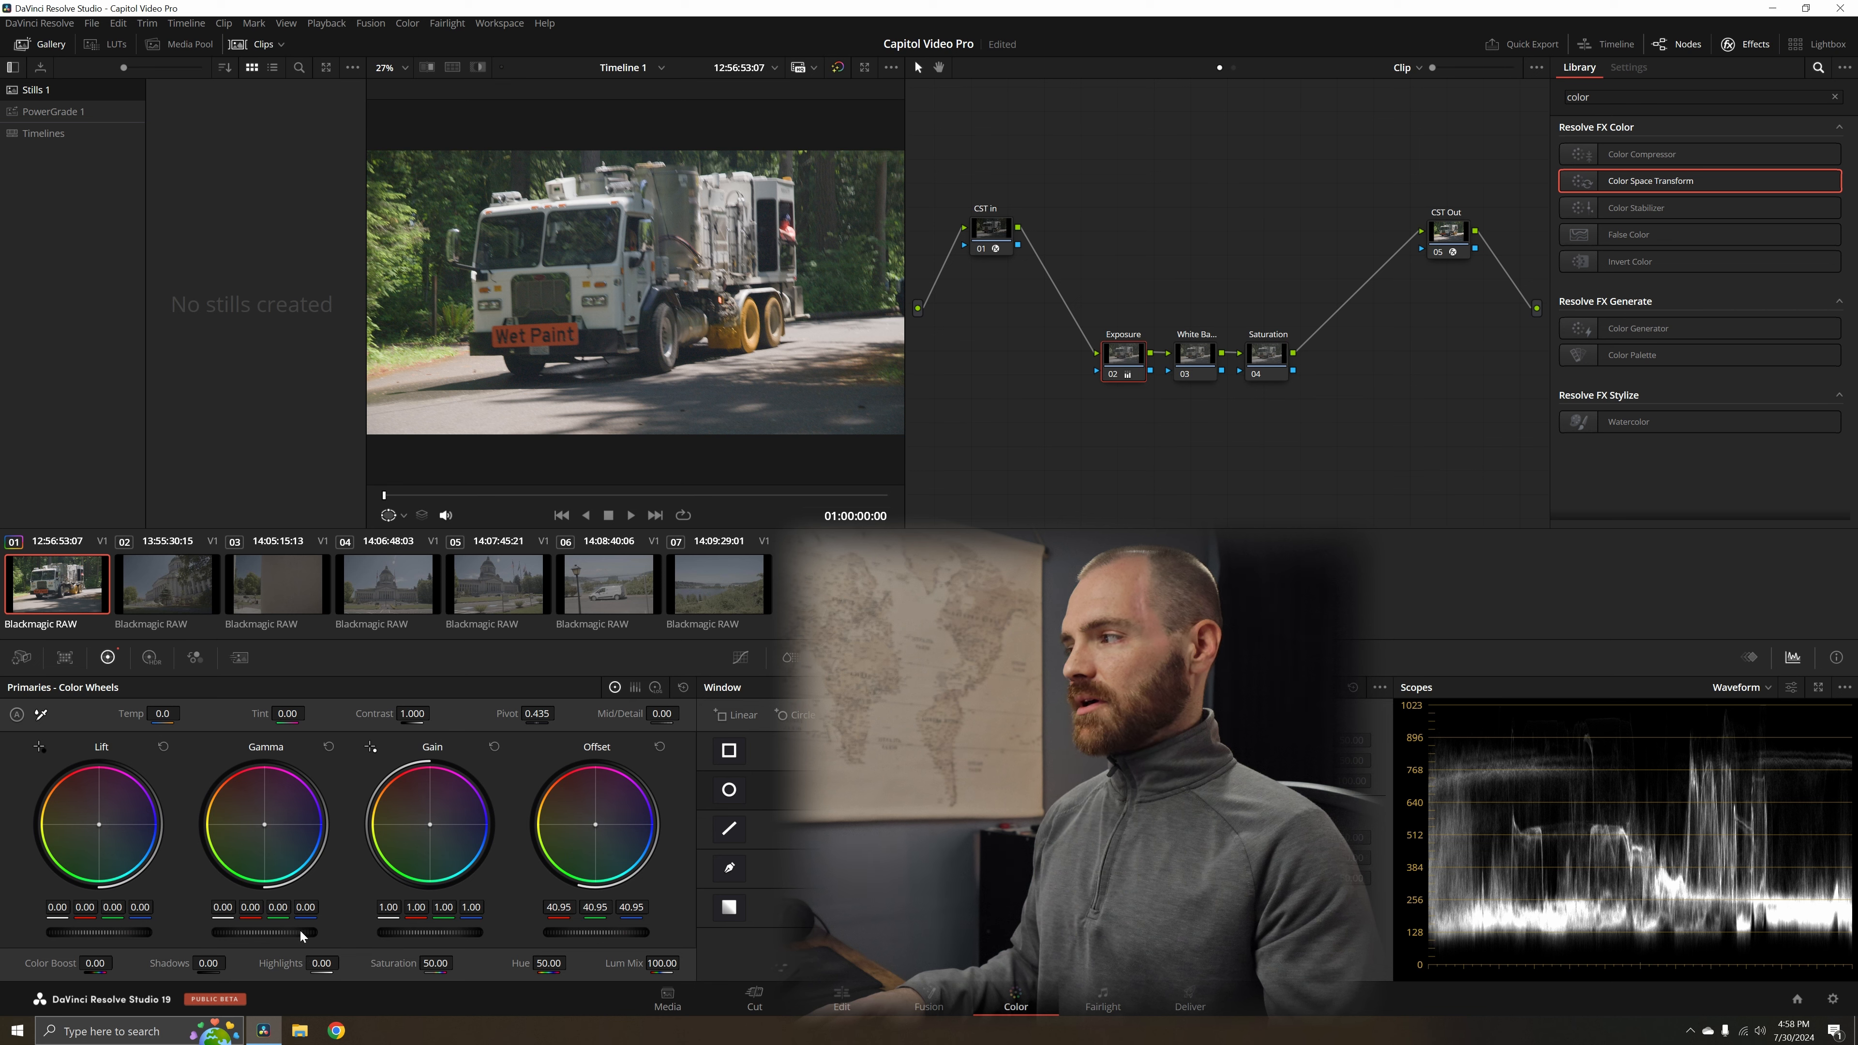
{"action": "left_click_drag", "start_coordinate": [264, 933], "coordinate": [253, 933]}
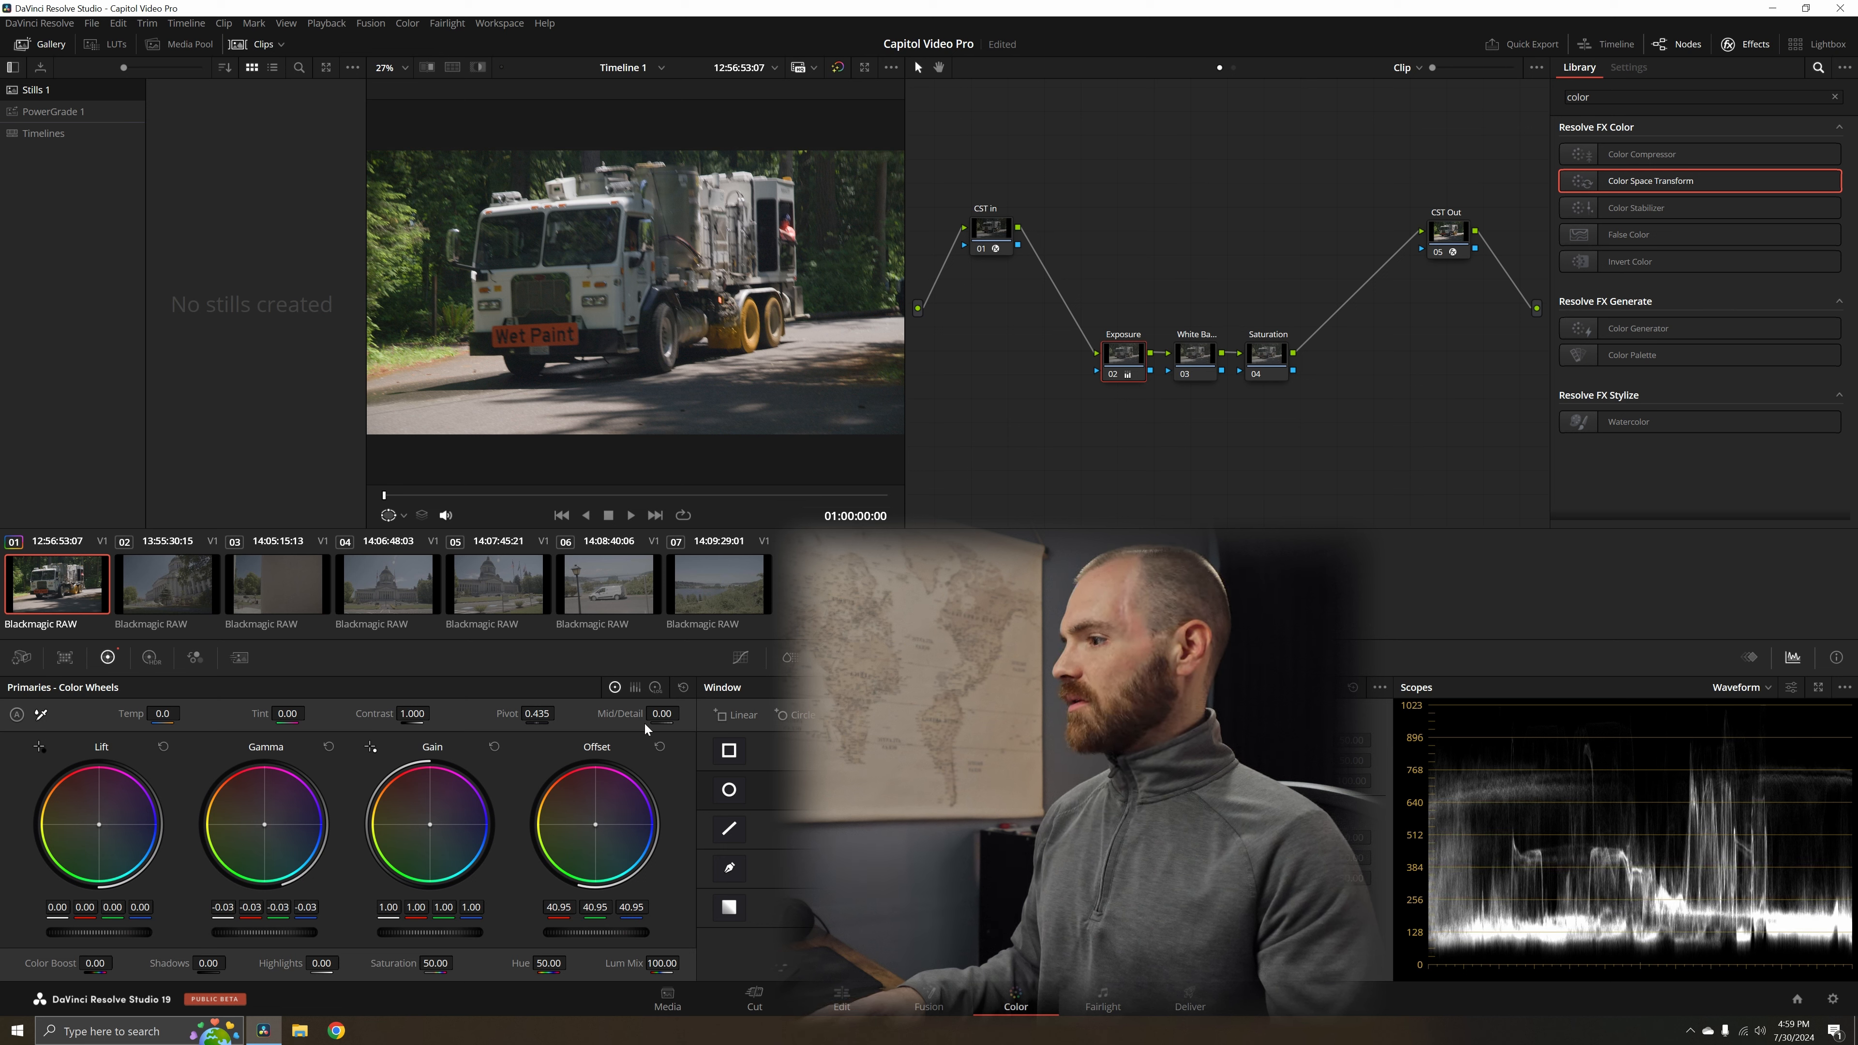
- Lower the Exposure node's Shadow to -0.04 with the Log Wheels, and reduce its Offset to 35.65 in the regular Color Wheels
{"action": "left_click", "coordinate": [655, 688]}
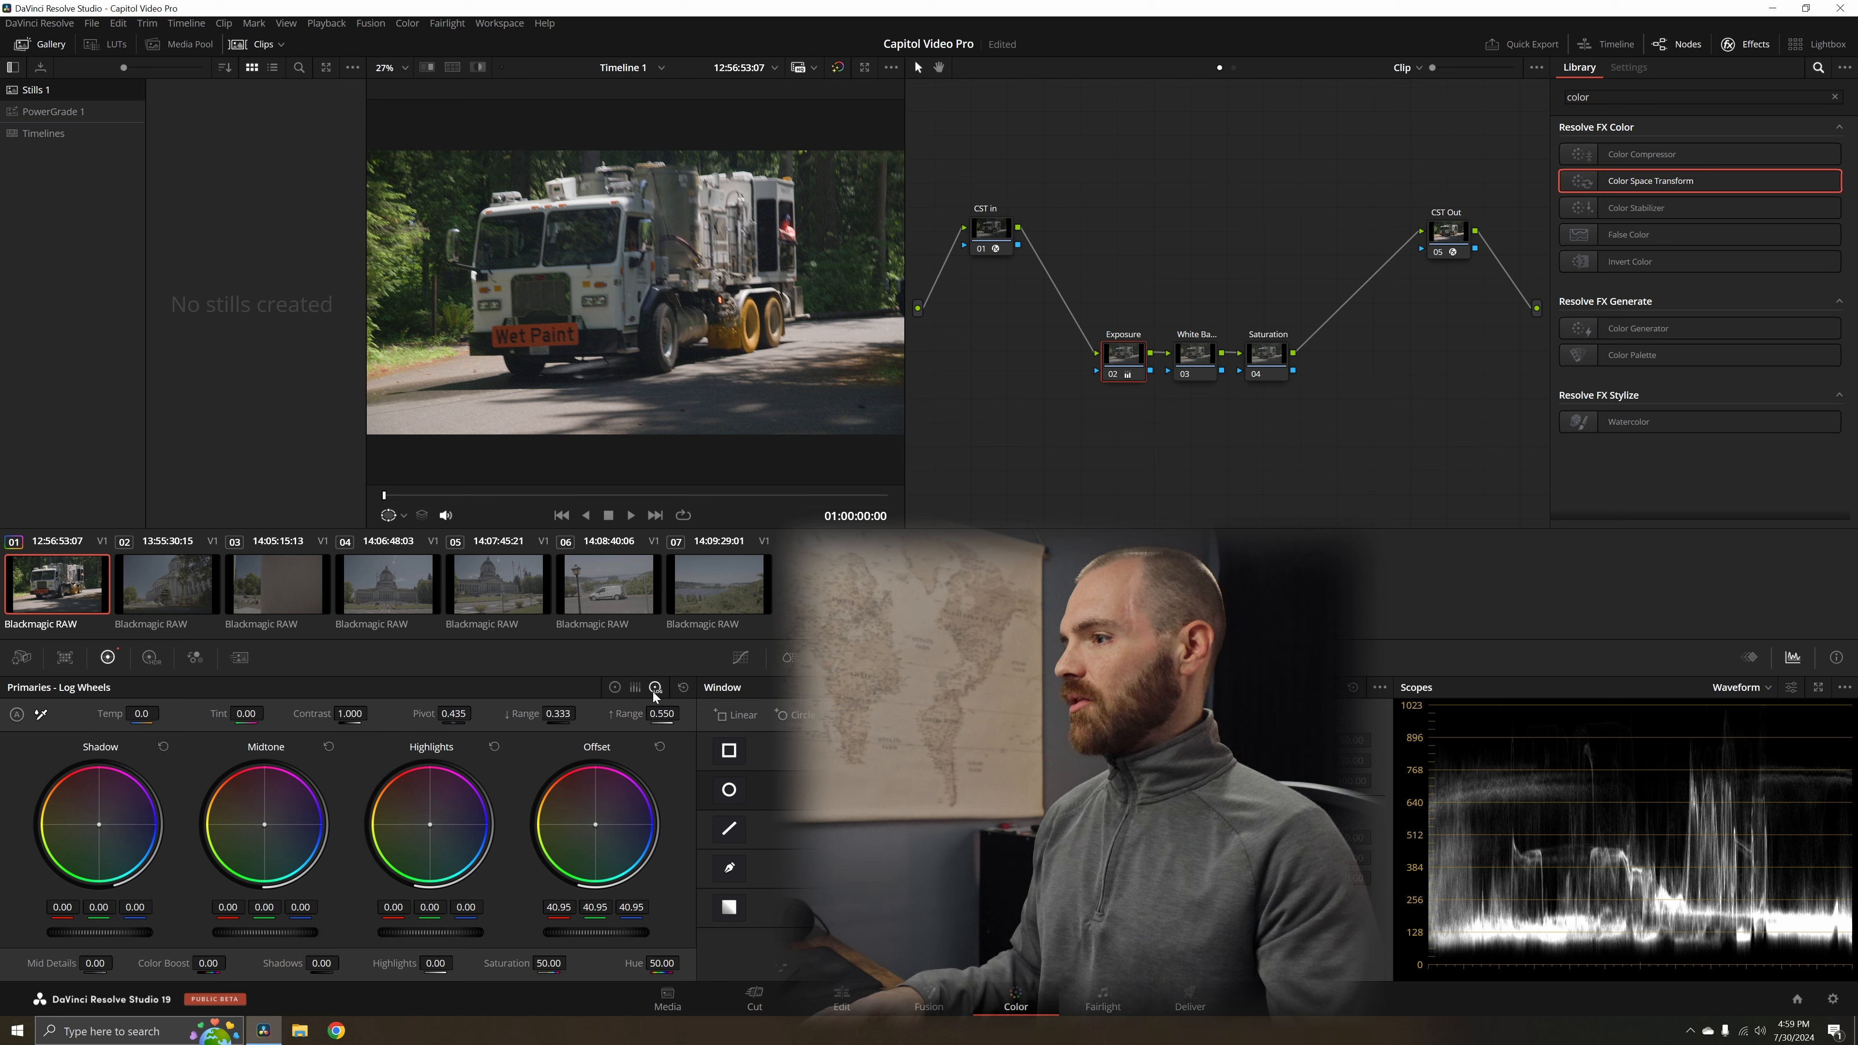
{"action": "left_click_drag", "start_coordinate": [130, 932], "coordinate": [109, 933]}
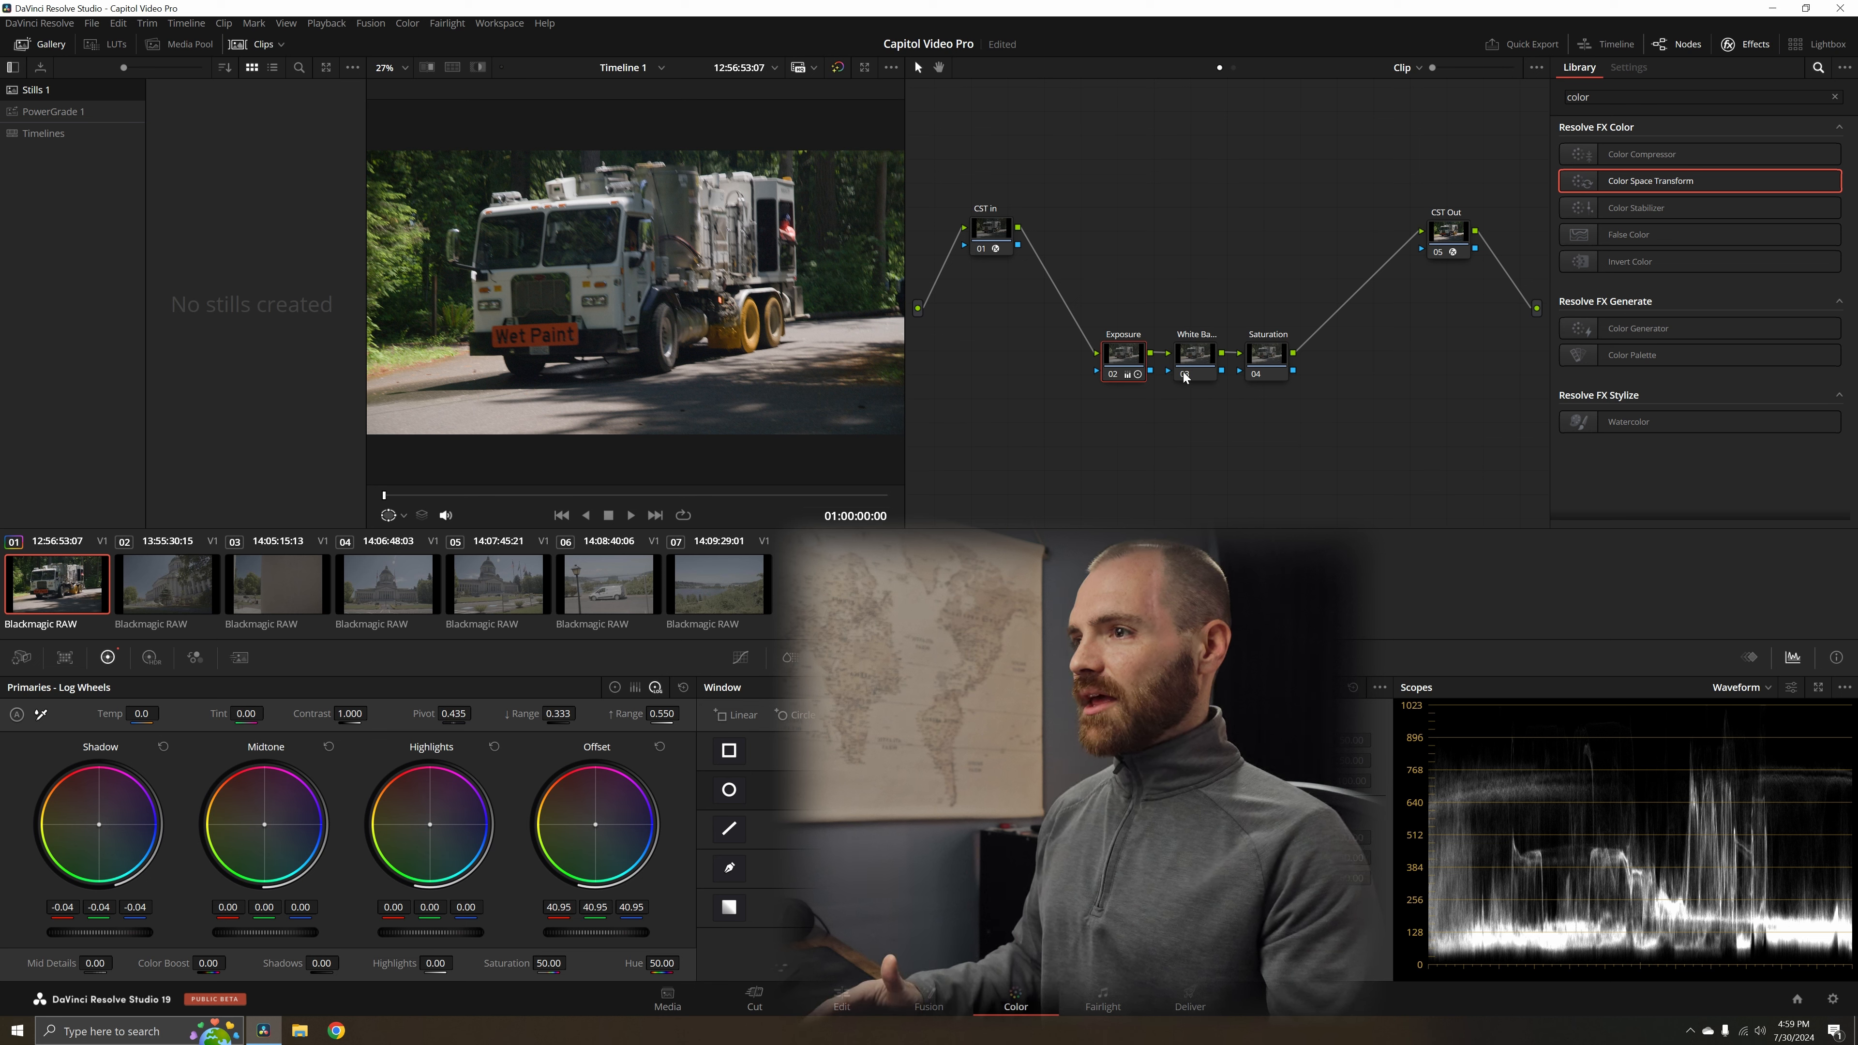
{"action": "left_click", "coordinate": [614, 688]}
{"action": "left_click_drag", "start_coordinate": [625, 933], "coordinate": [573, 933]}
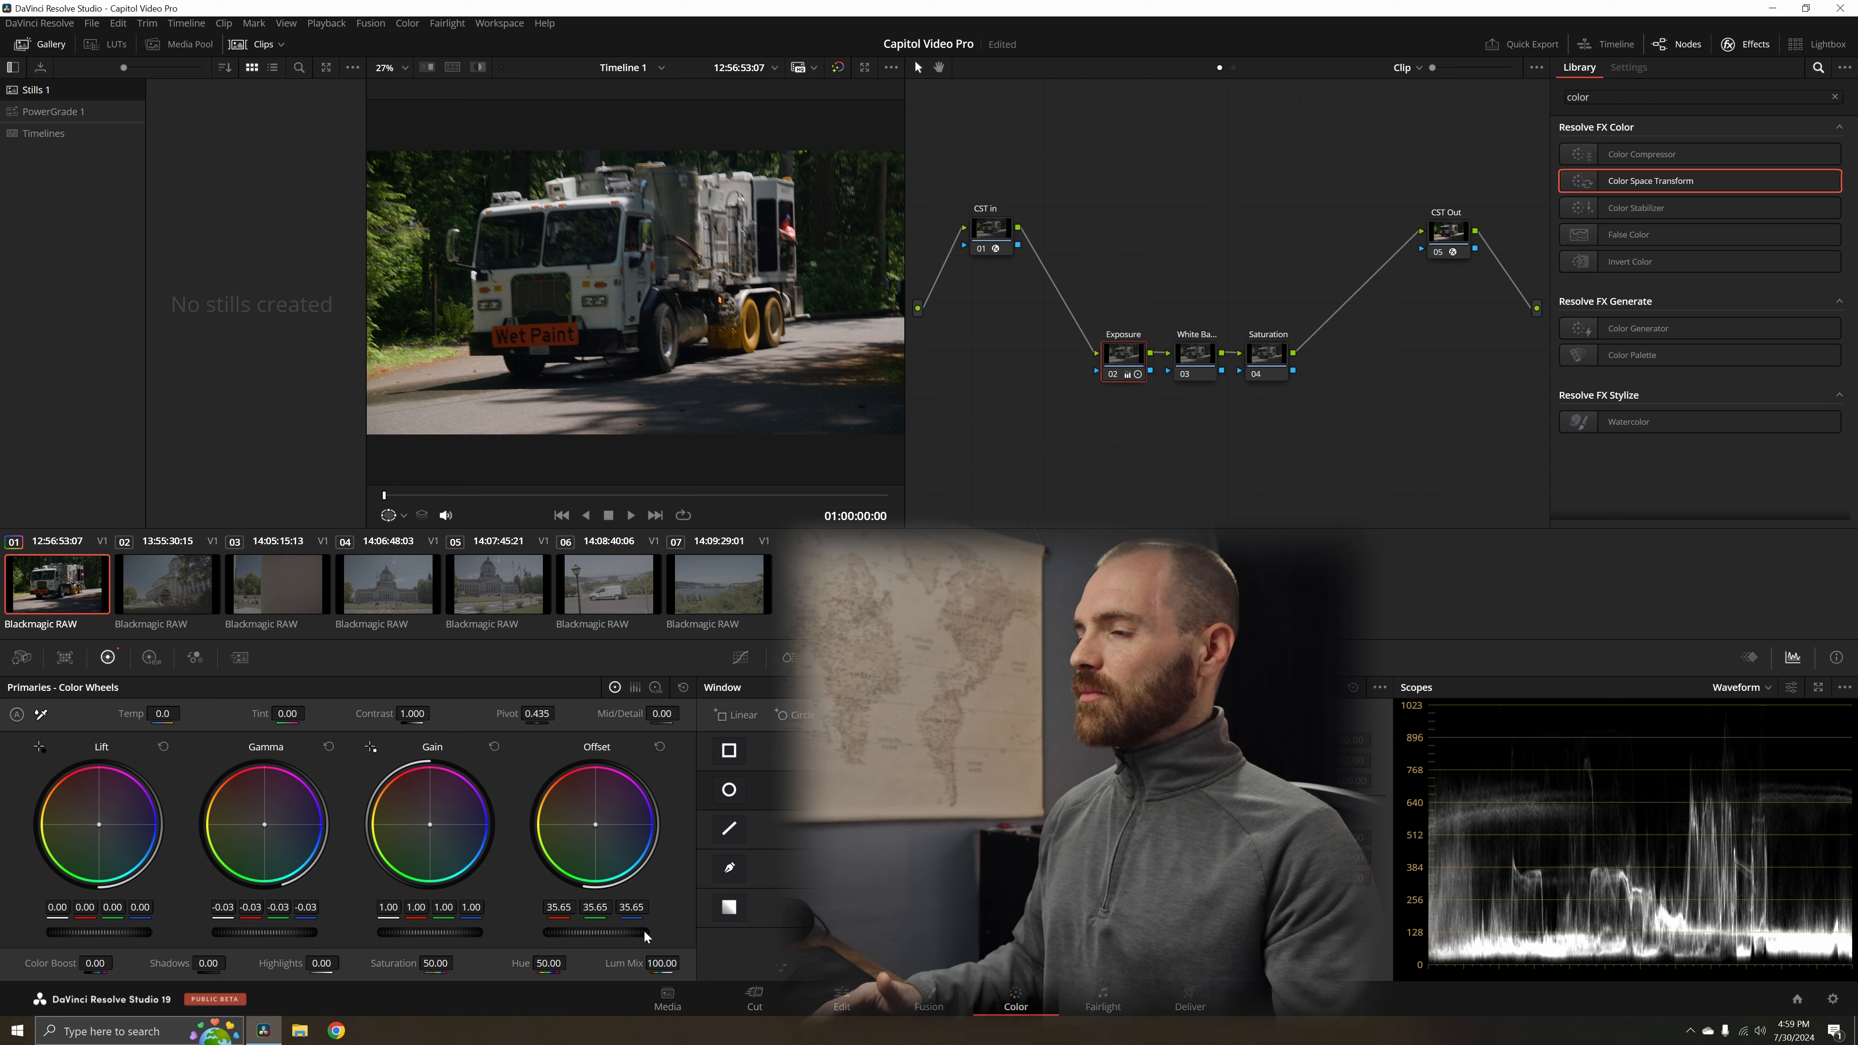
- Compare the image with the Exposure node disabled and enabled, leaving it enabled
{"action": "key", "text": "ctrl+d"}
{"action": "key", "text": "ctrl+d"}
{"action": "key", "text": "ctrl+d"}
{"action": "key", "text": "ctrl+d"}
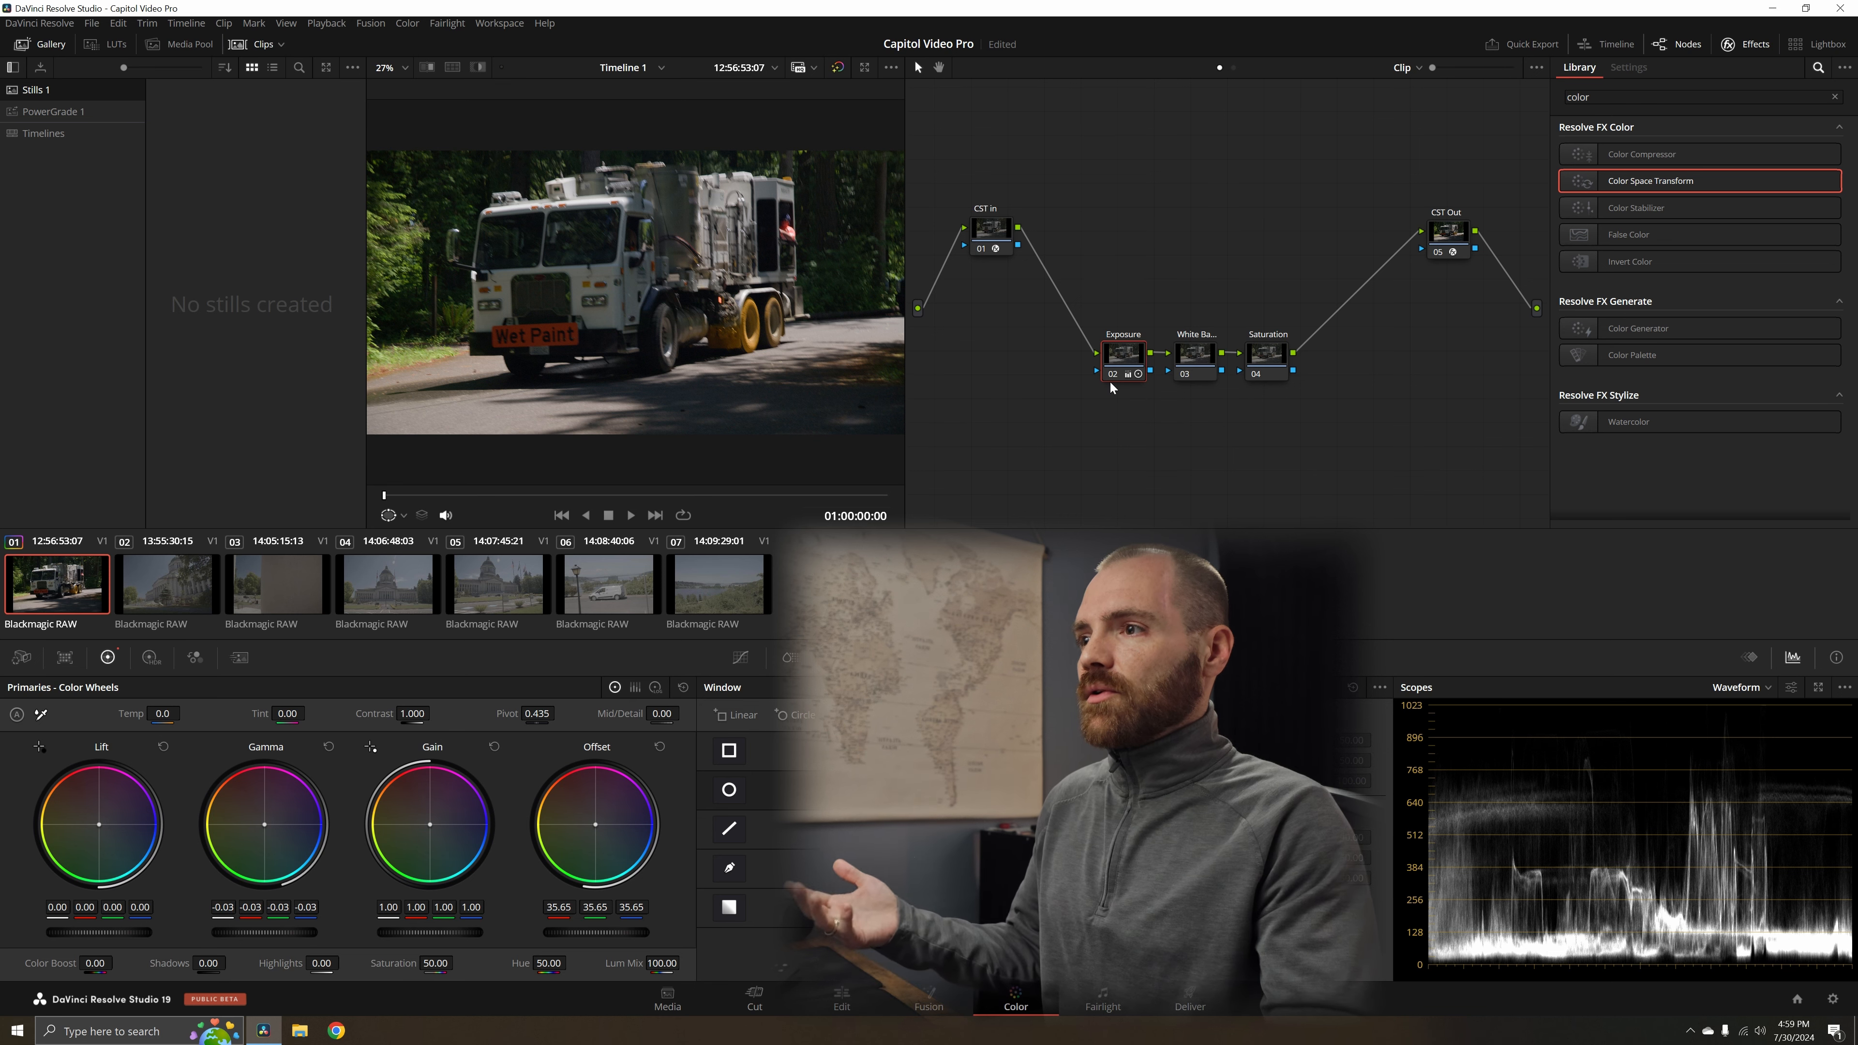
- Warm the White Balance node by shifting its Offset to 25.83, 24.82, 23.52, and compare the image with the node off and on
{"action": "left_click", "coordinate": [1207, 373]}
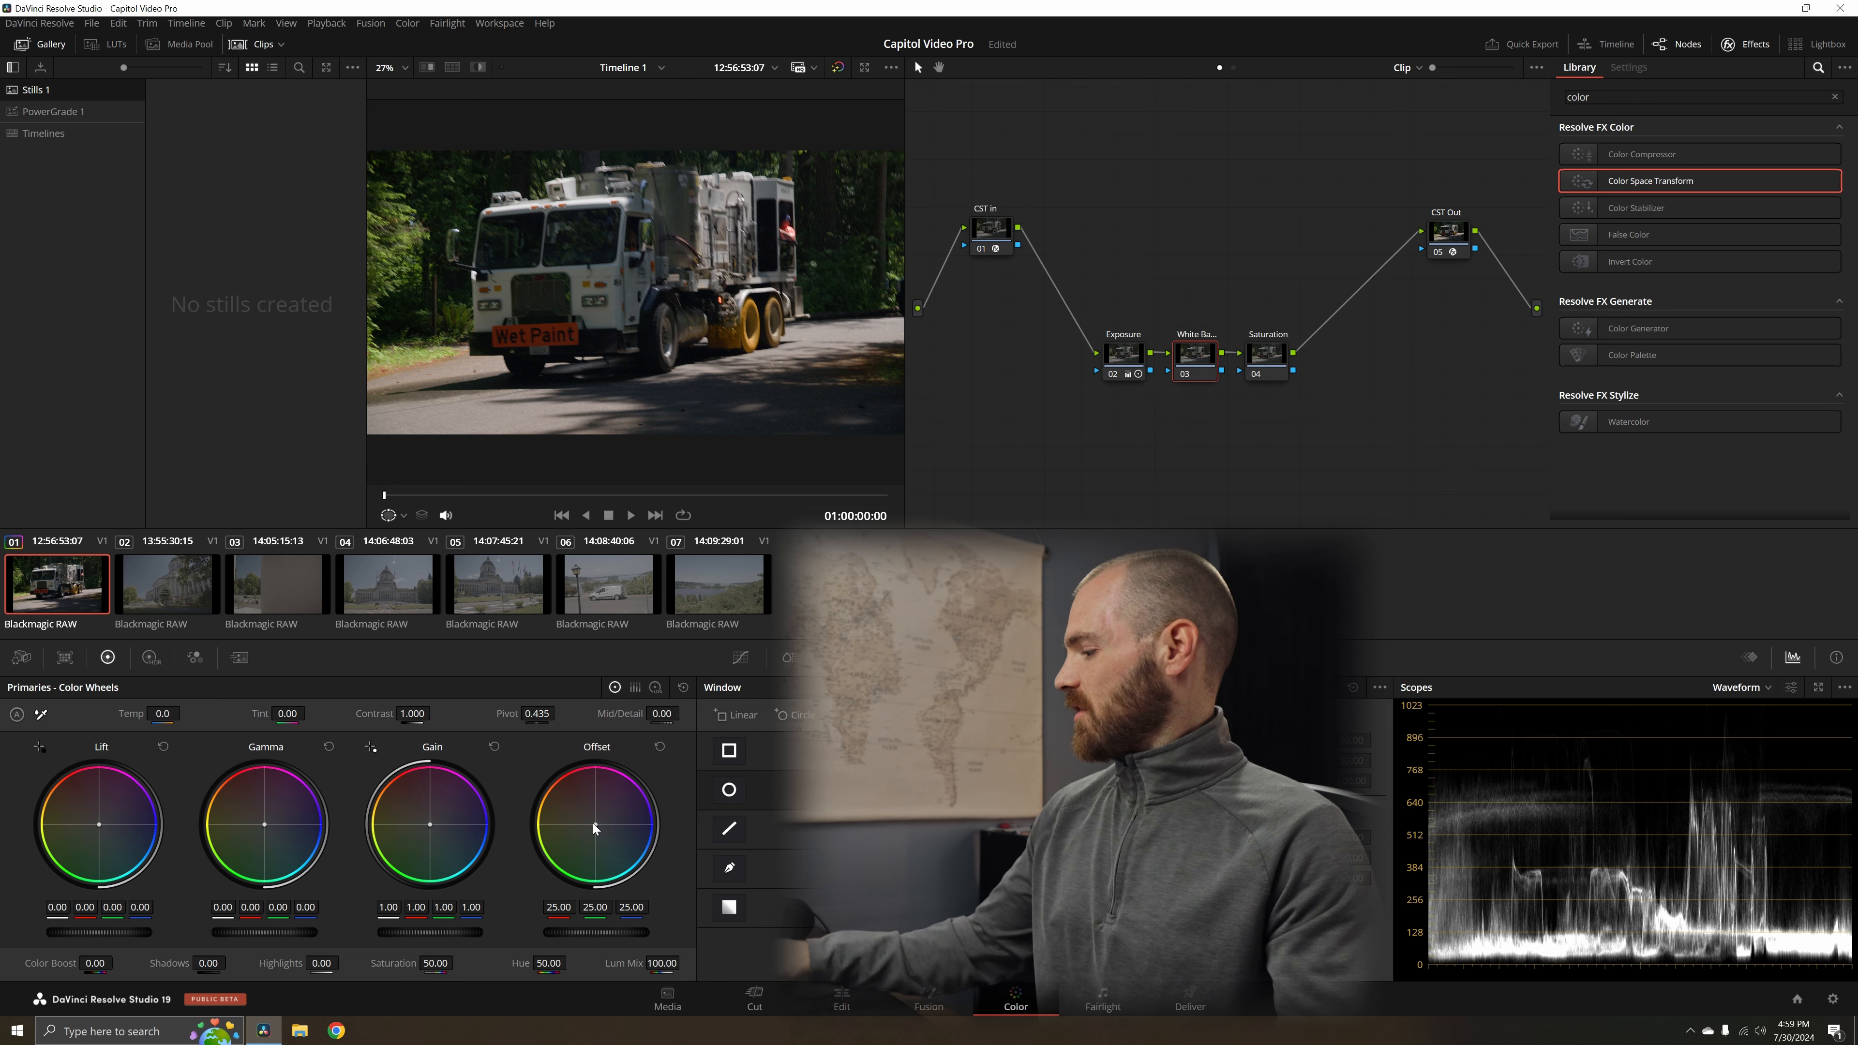
{"action": "left_click_drag", "start_coordinate": [592, 824], "coordinate": [592, 830]}
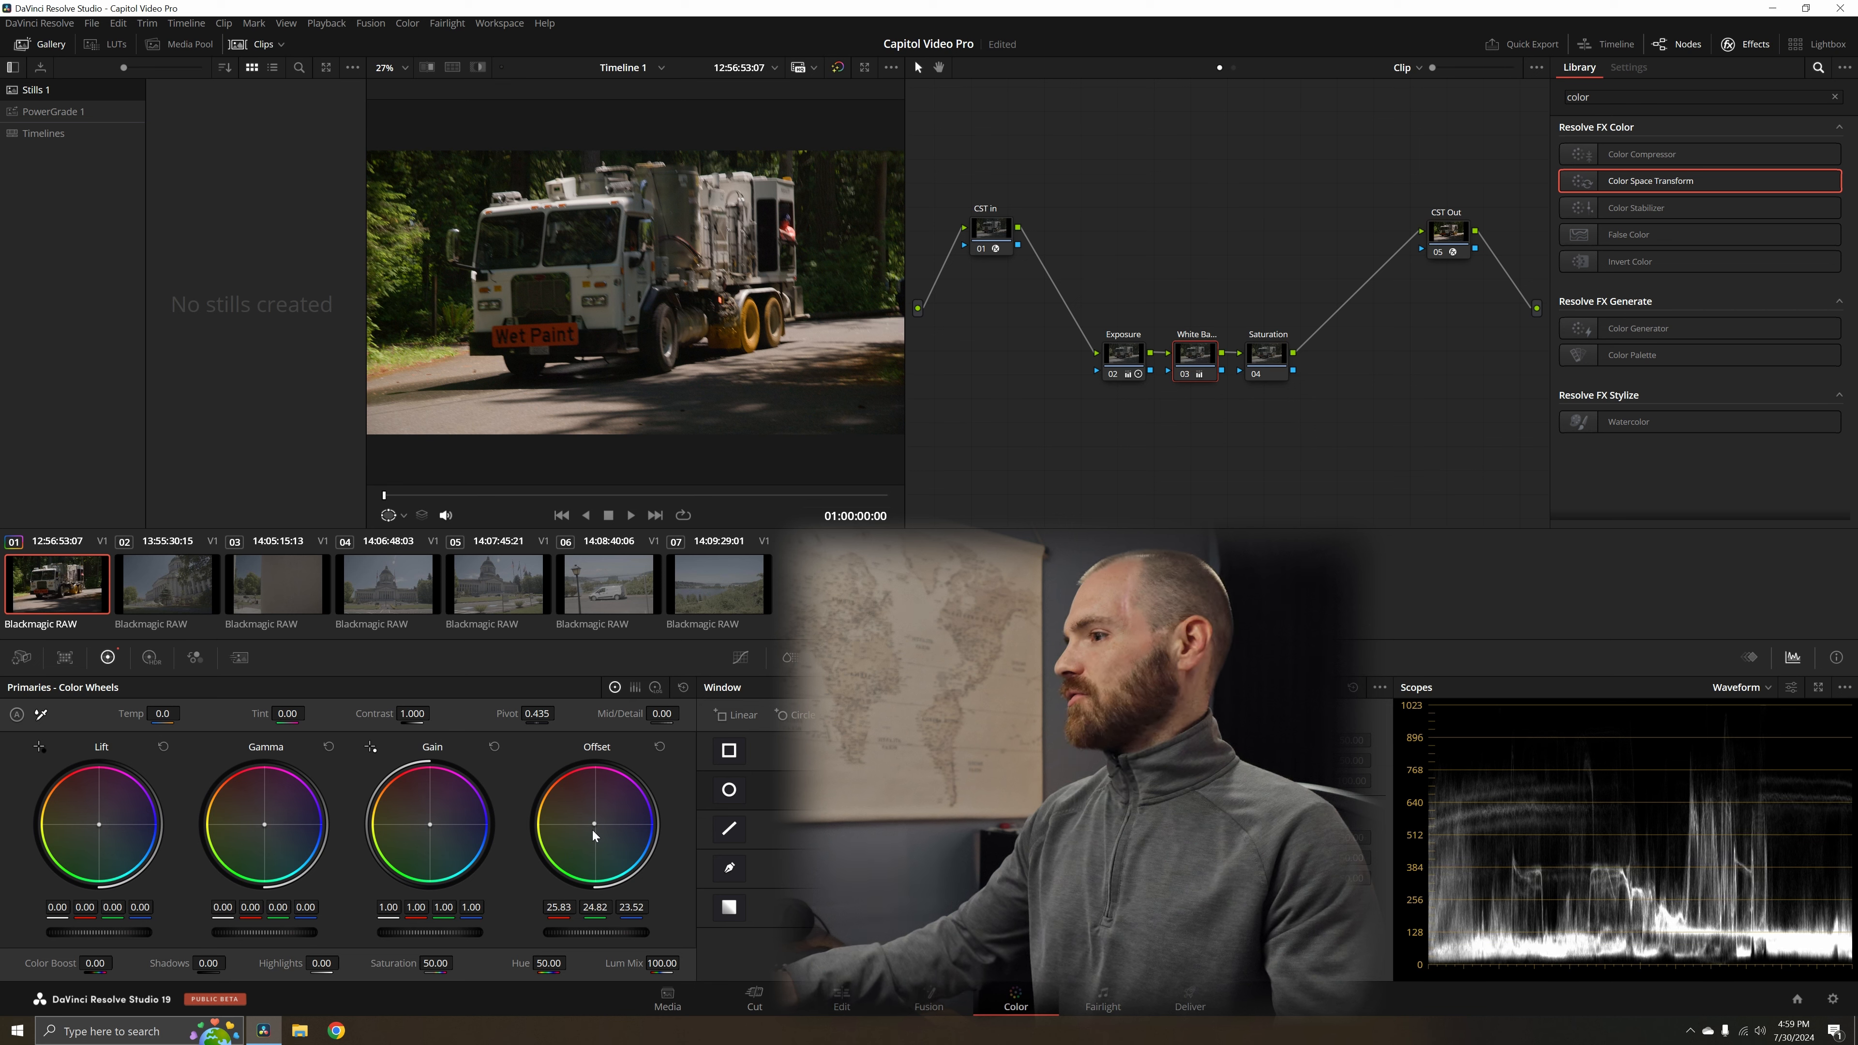
{"action": "key", "text": "ctrl+d"}
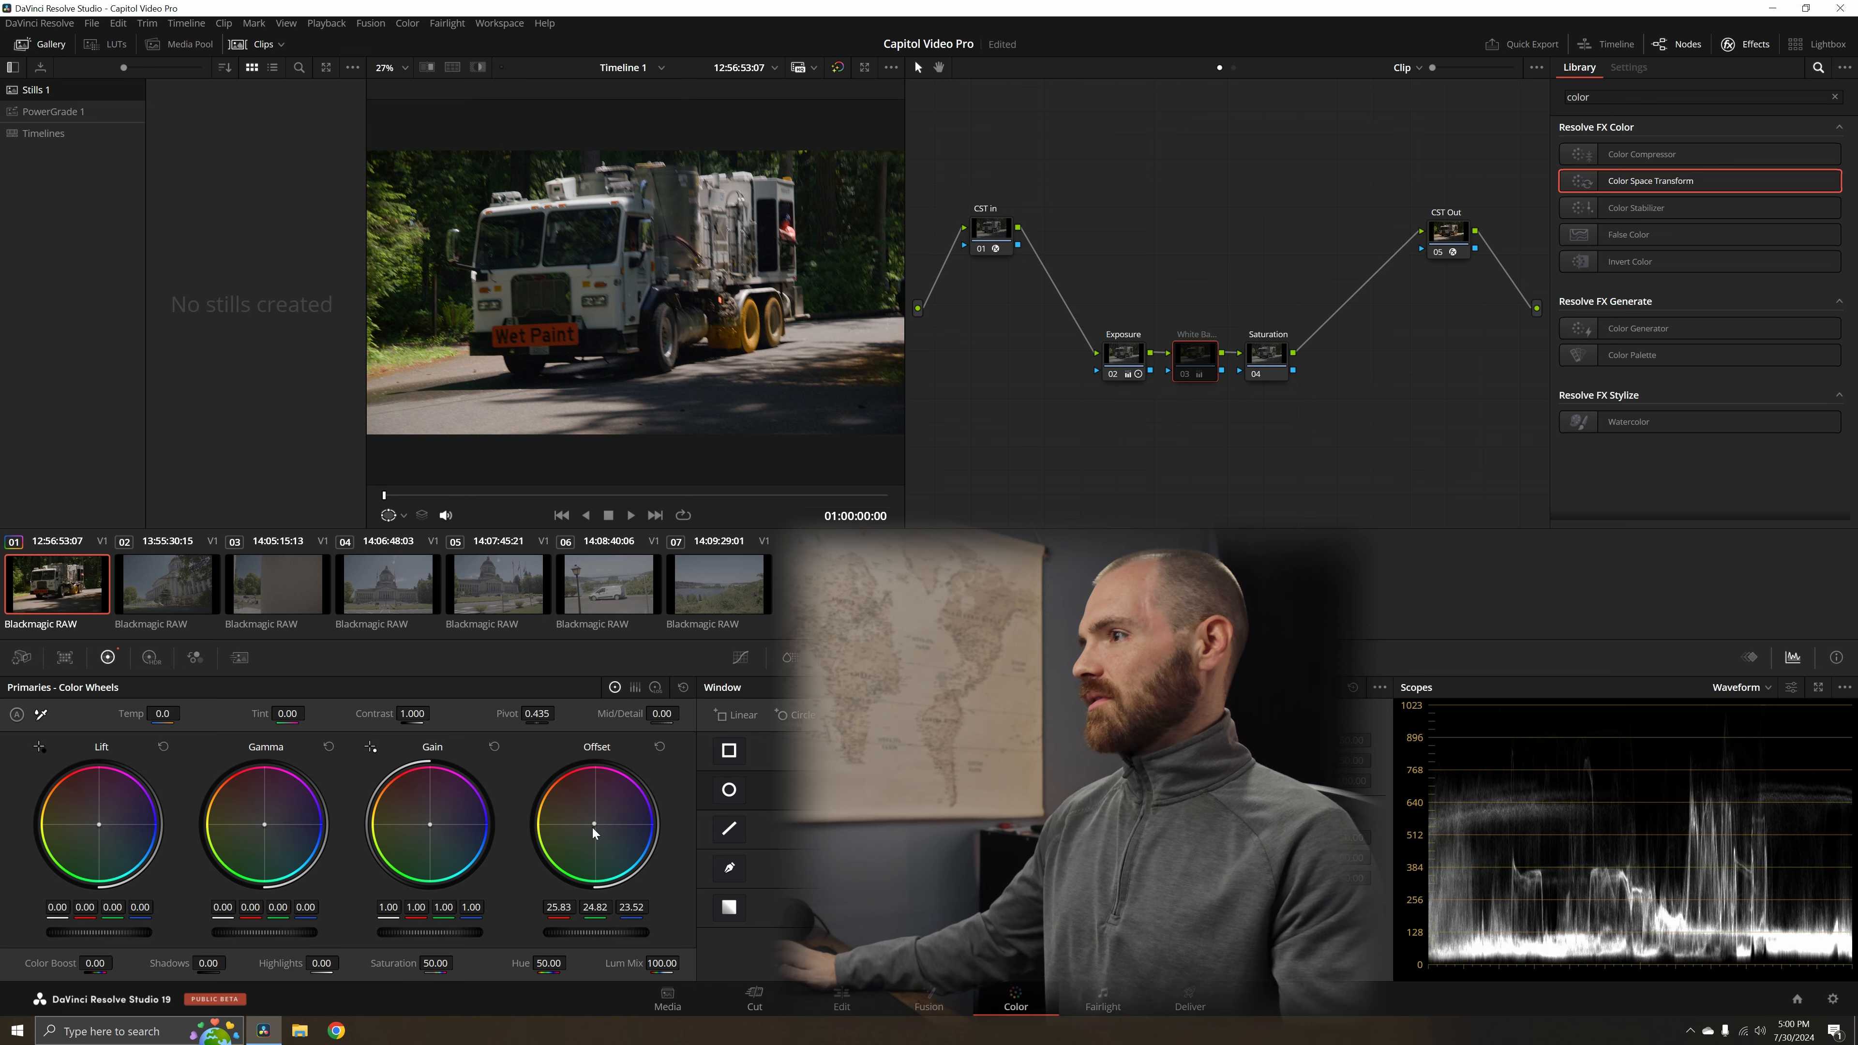
{"action": "key", "text": "ctrl+d"}
- Set the color space of the Saturation node to HSV
{"action": "left_click", "coordinate": [1280, 357]}
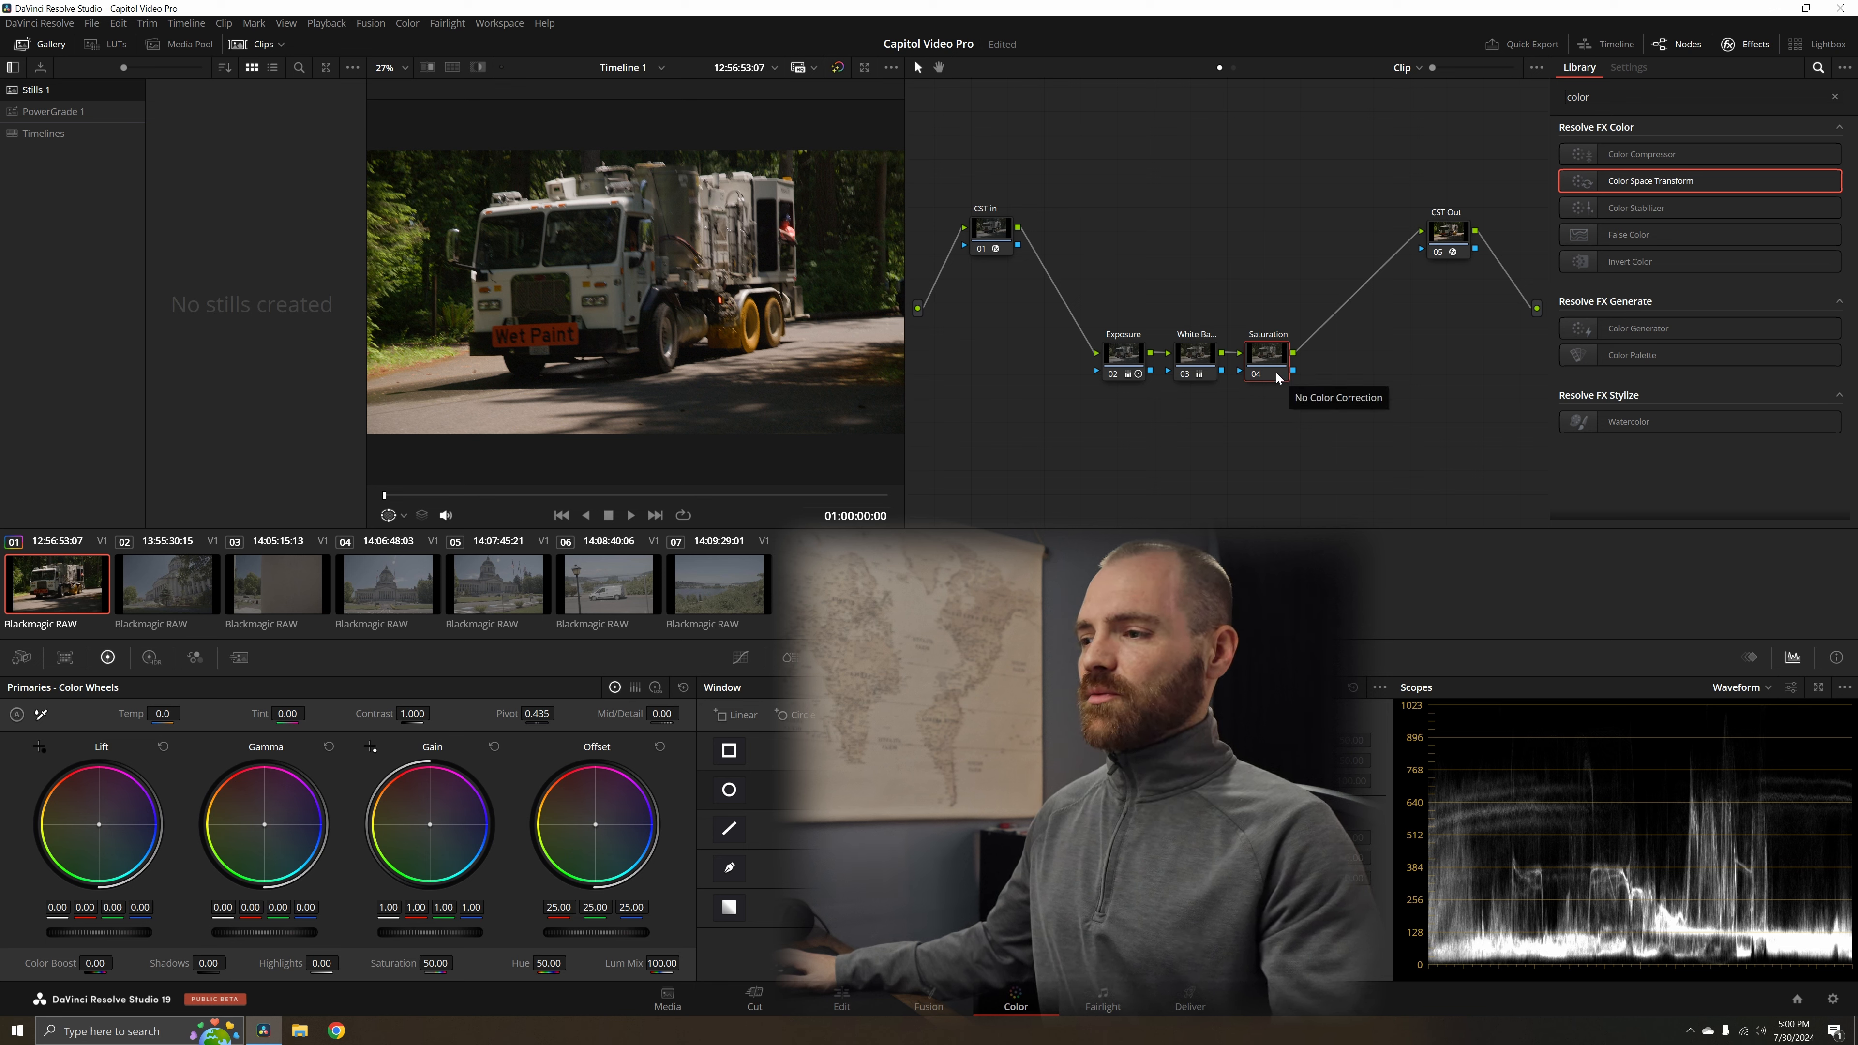
{"action": "right_click", "coordinate": [1276, 370]}
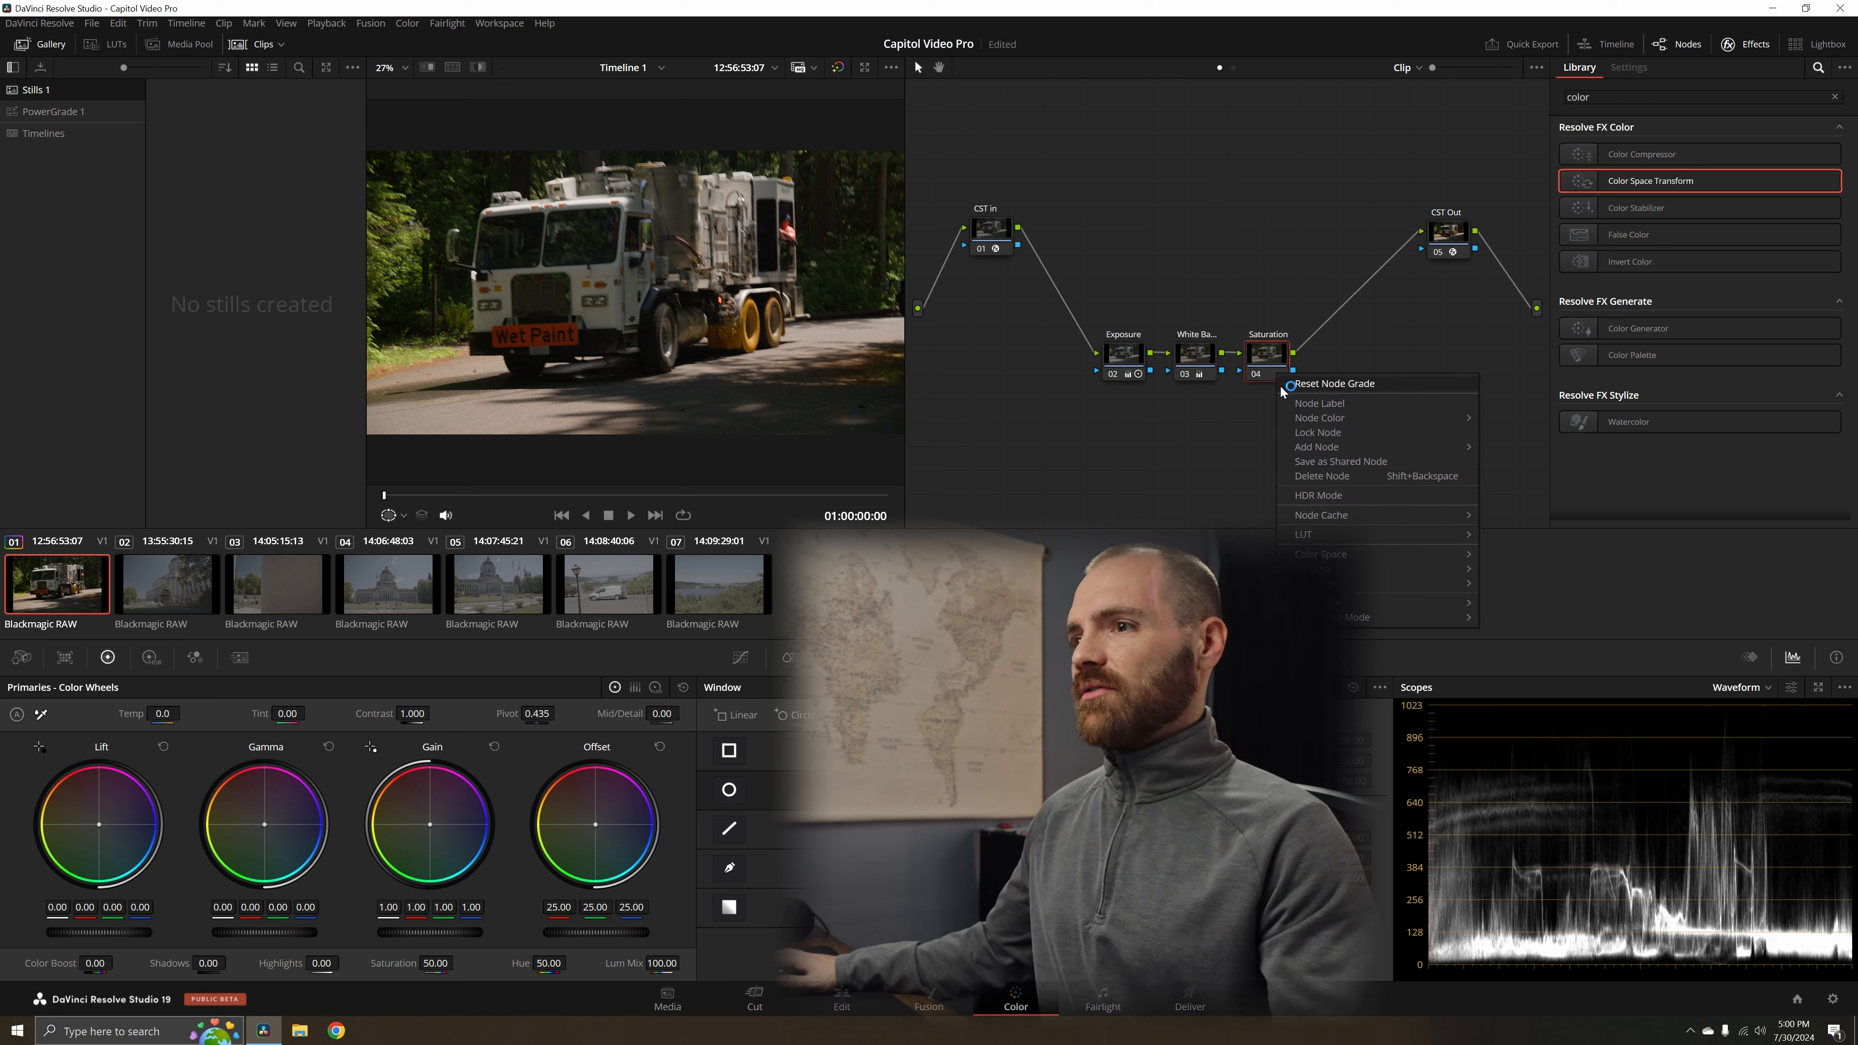
{"action": "mouse_move", "coordinate": [1350, 561]}
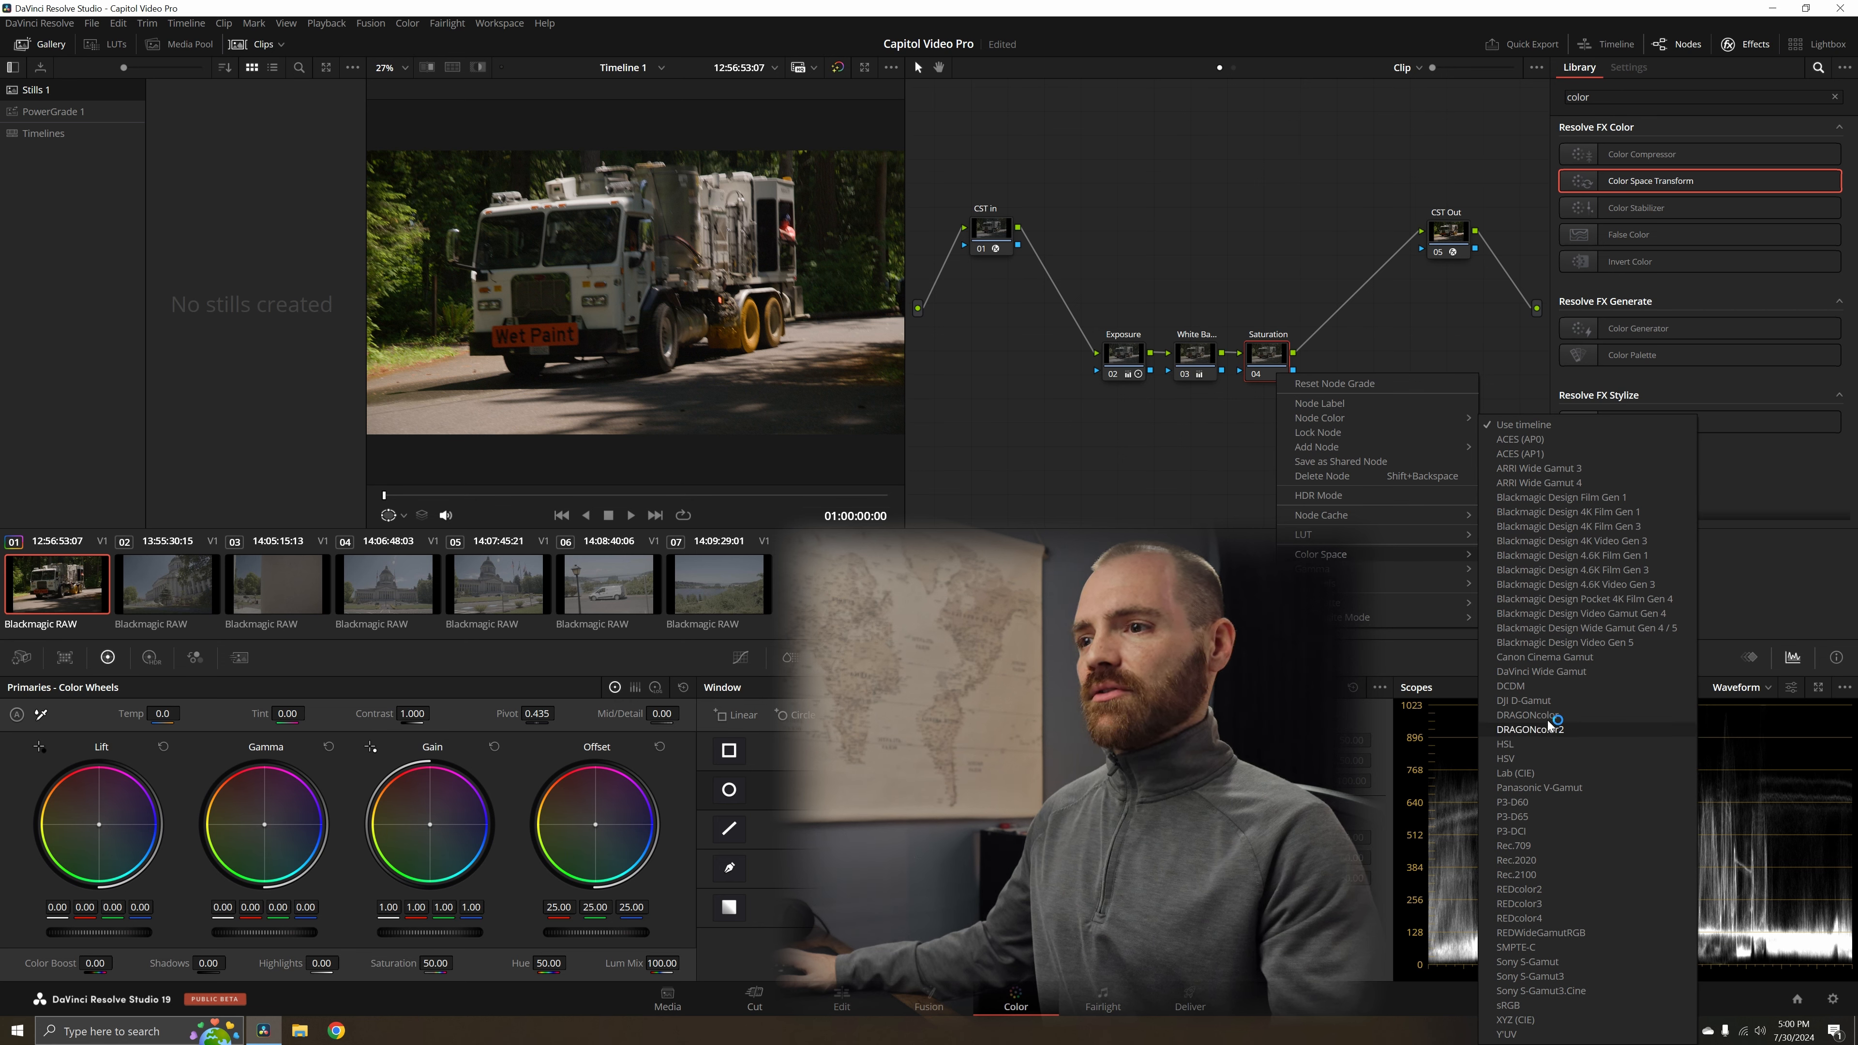
{"action": "left_click", "coordinate": [1553, 746]}
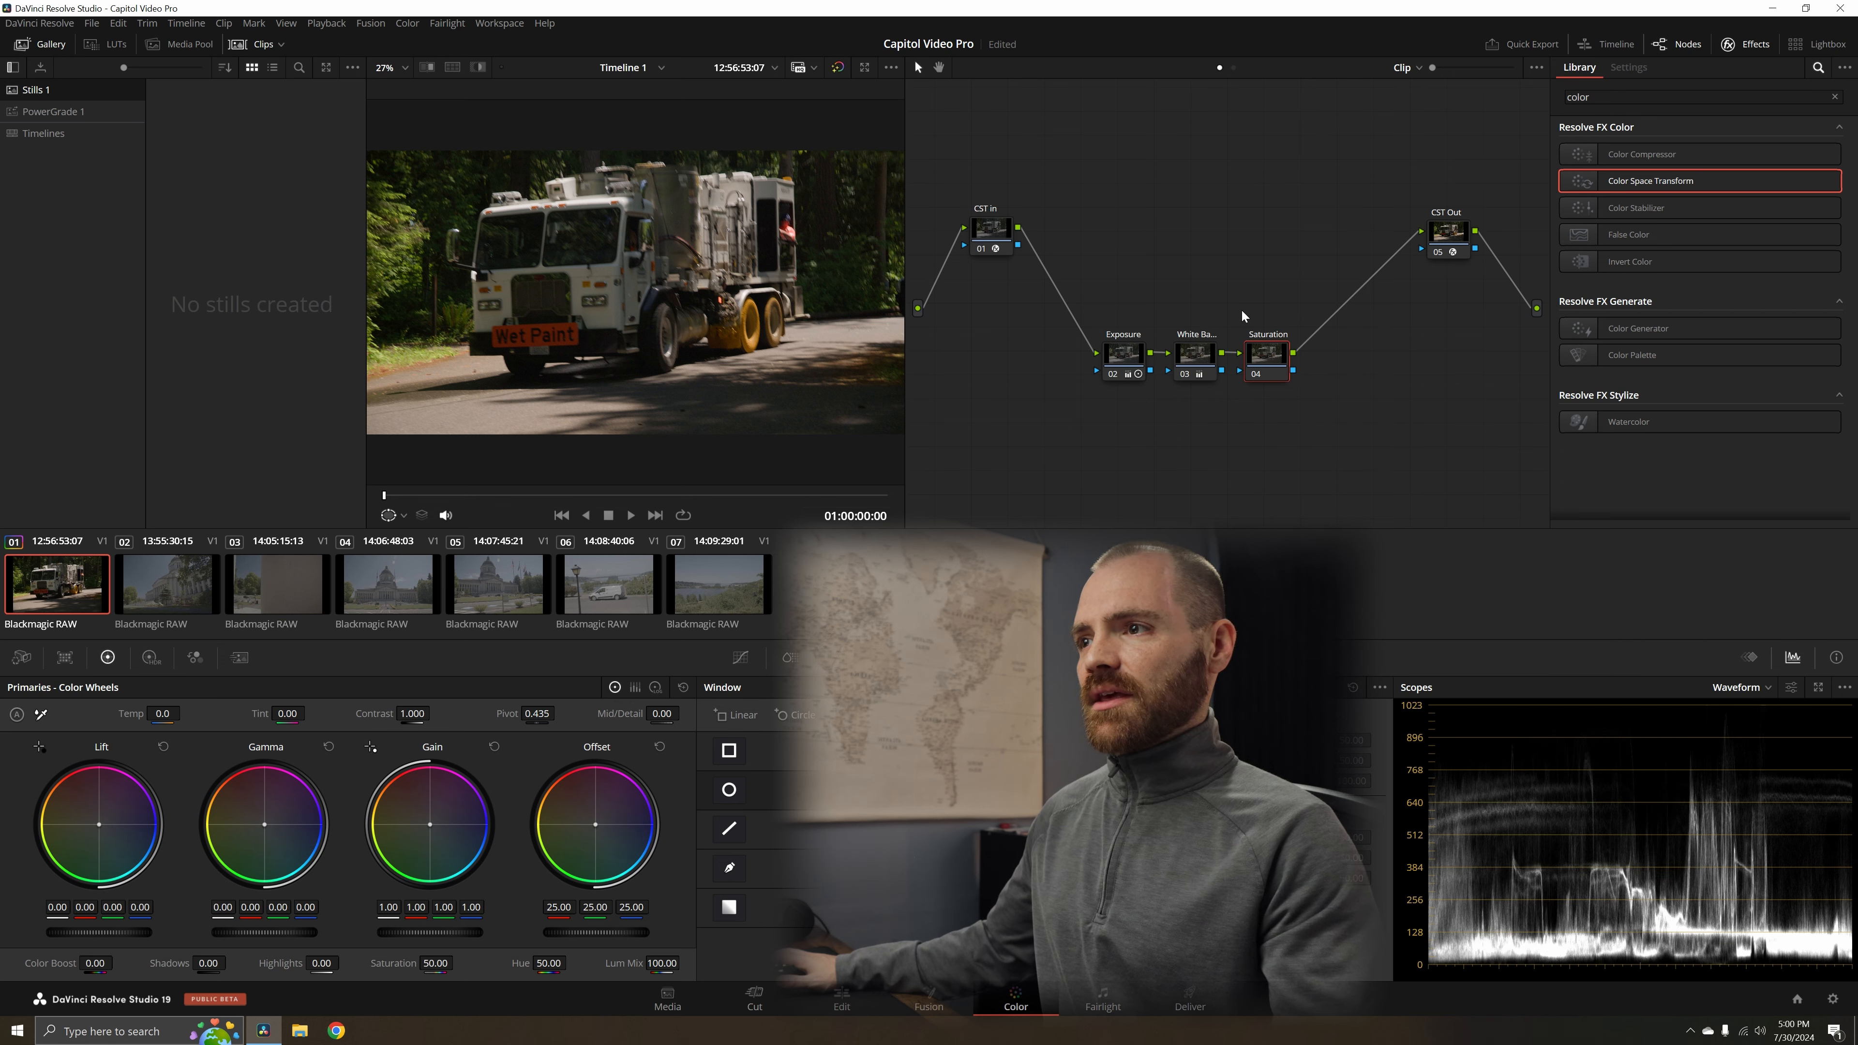
- Turn off channels 1 and 3 on the Saturation node, leaving only channel 2 active
{"action": "right_click", "coordinate": [1274, 371]}
{"action": "mouse_move", "coordinate": [1386, 581]}
{"action": "left_click", "coordinate": [1493, 582]}
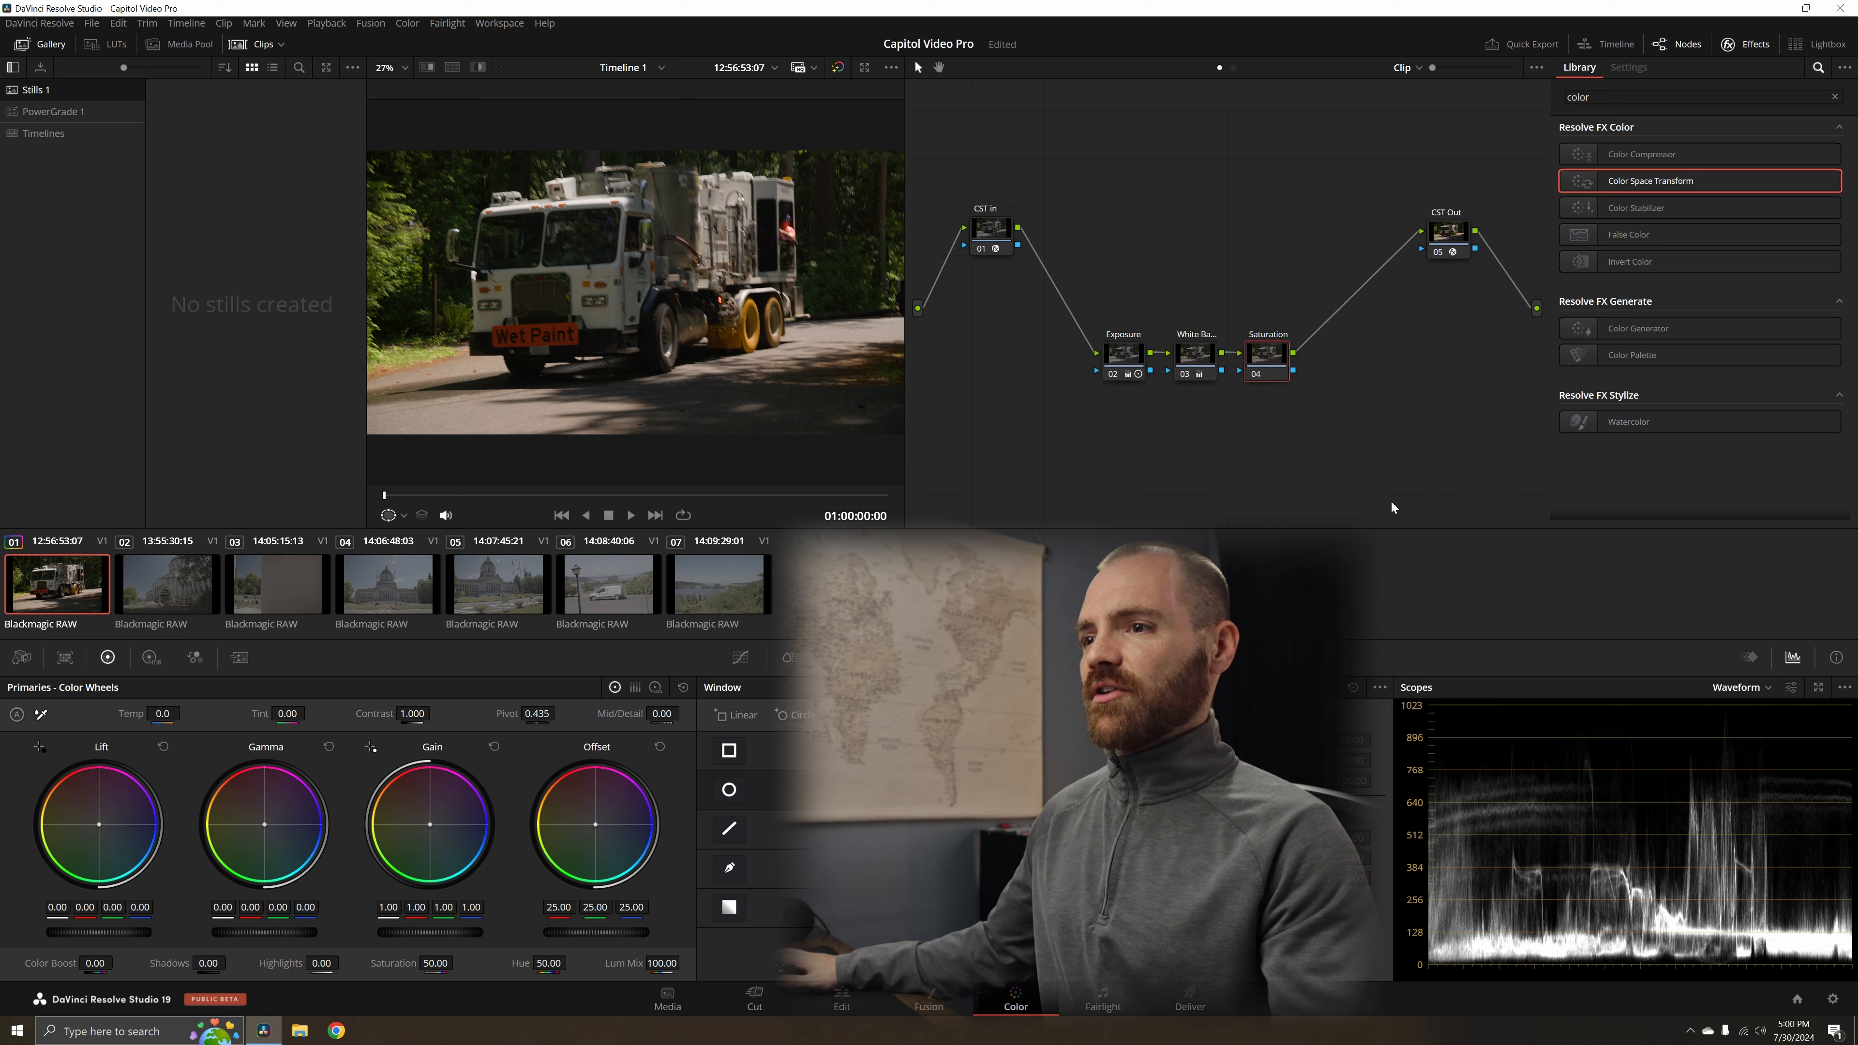
{"action": "right_click", "coordinate": [1267, 378]}
{"action": "mouse_move", "coordinate": [1360, 584]}
{"action": "left_click", "coordinate": [1510, 613]}
- Review the color space assigned to the Saturation node without changing it
{"action": "right_click", "coordinate": [1268, 358]}
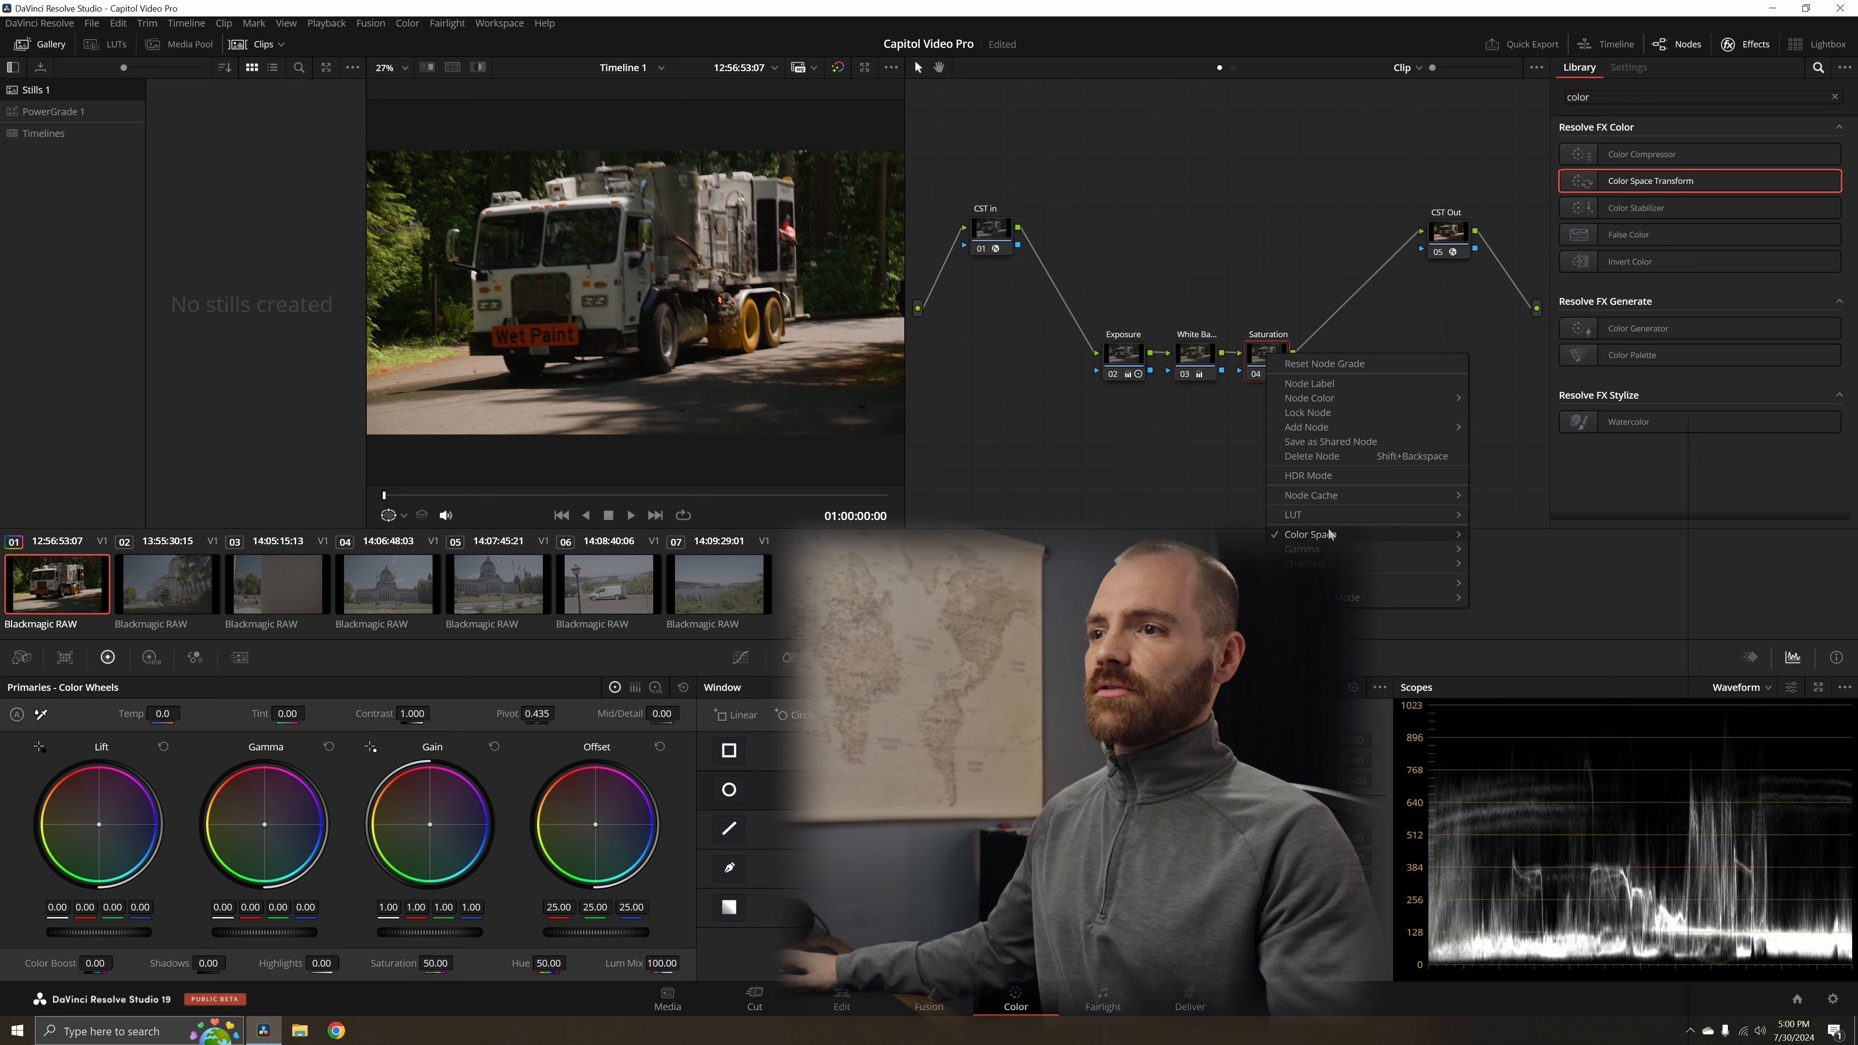
{"action": "mouse_move", "coordinate": [1328, 528]}
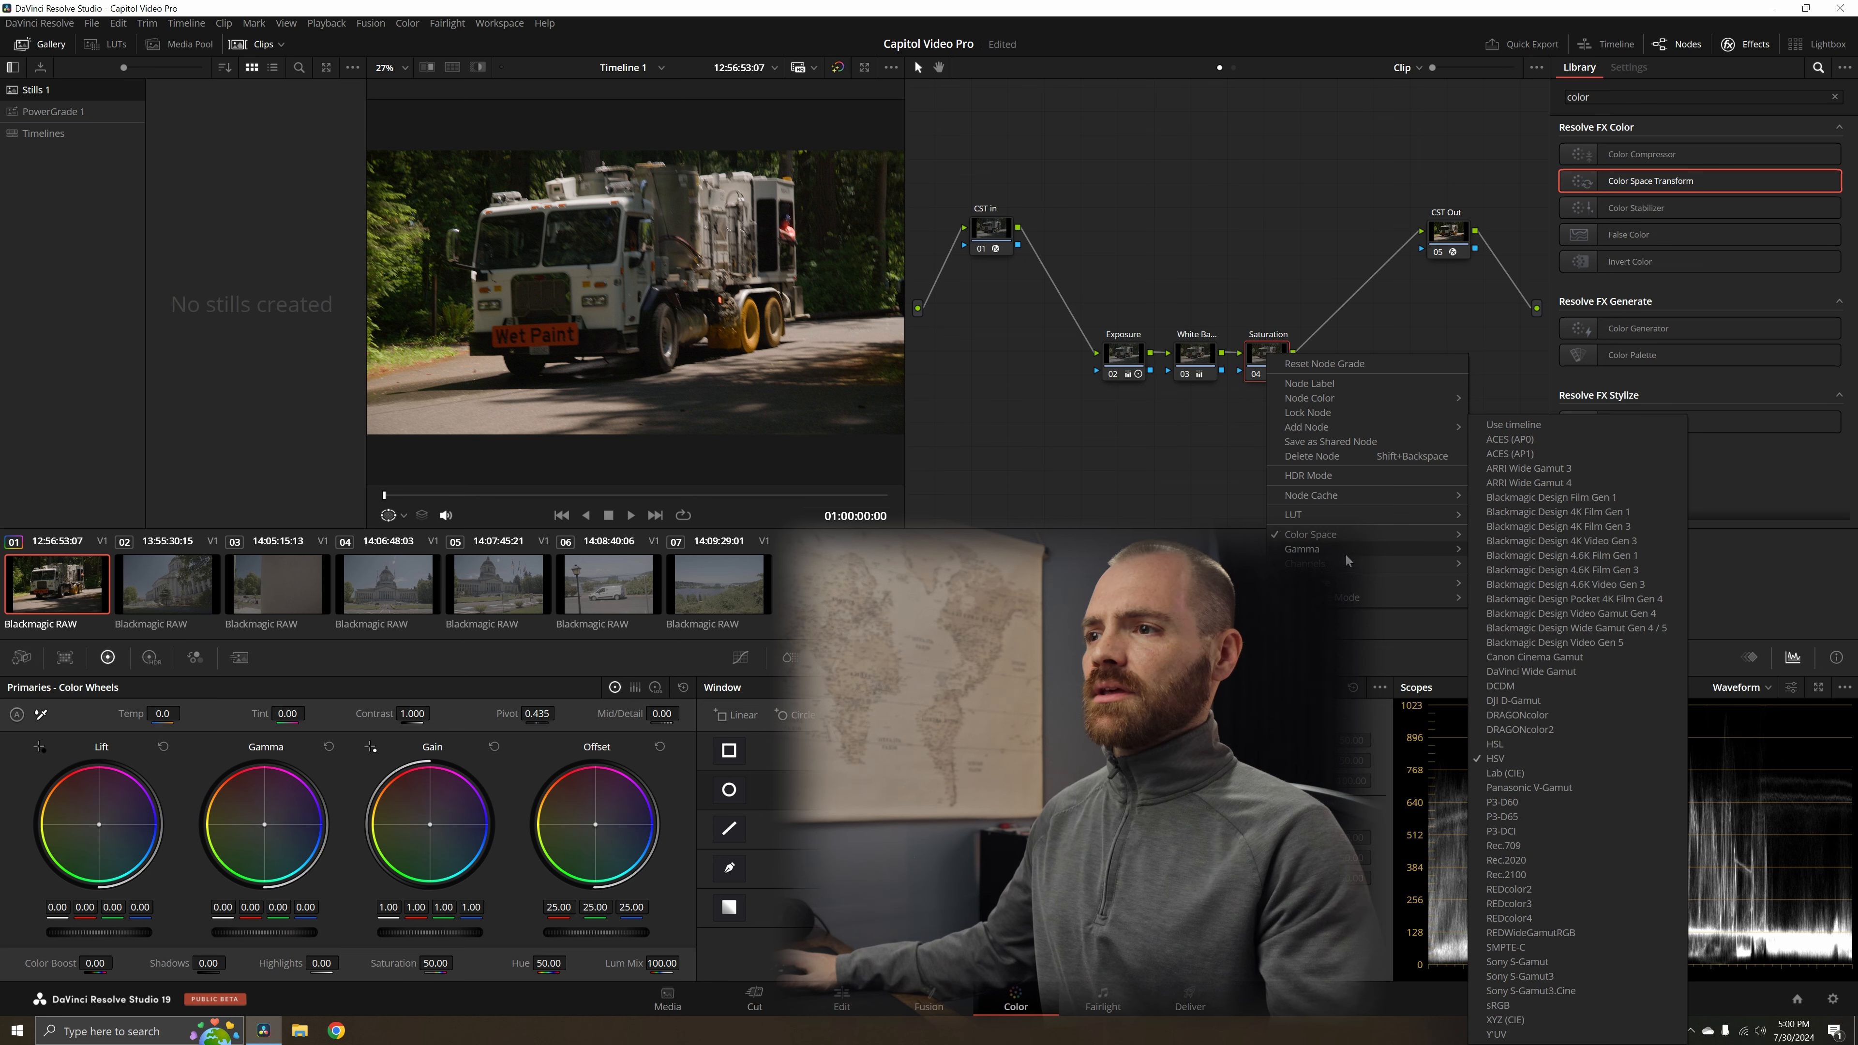
{"action": "mouse_move", "coordinate": [1349, 561]}
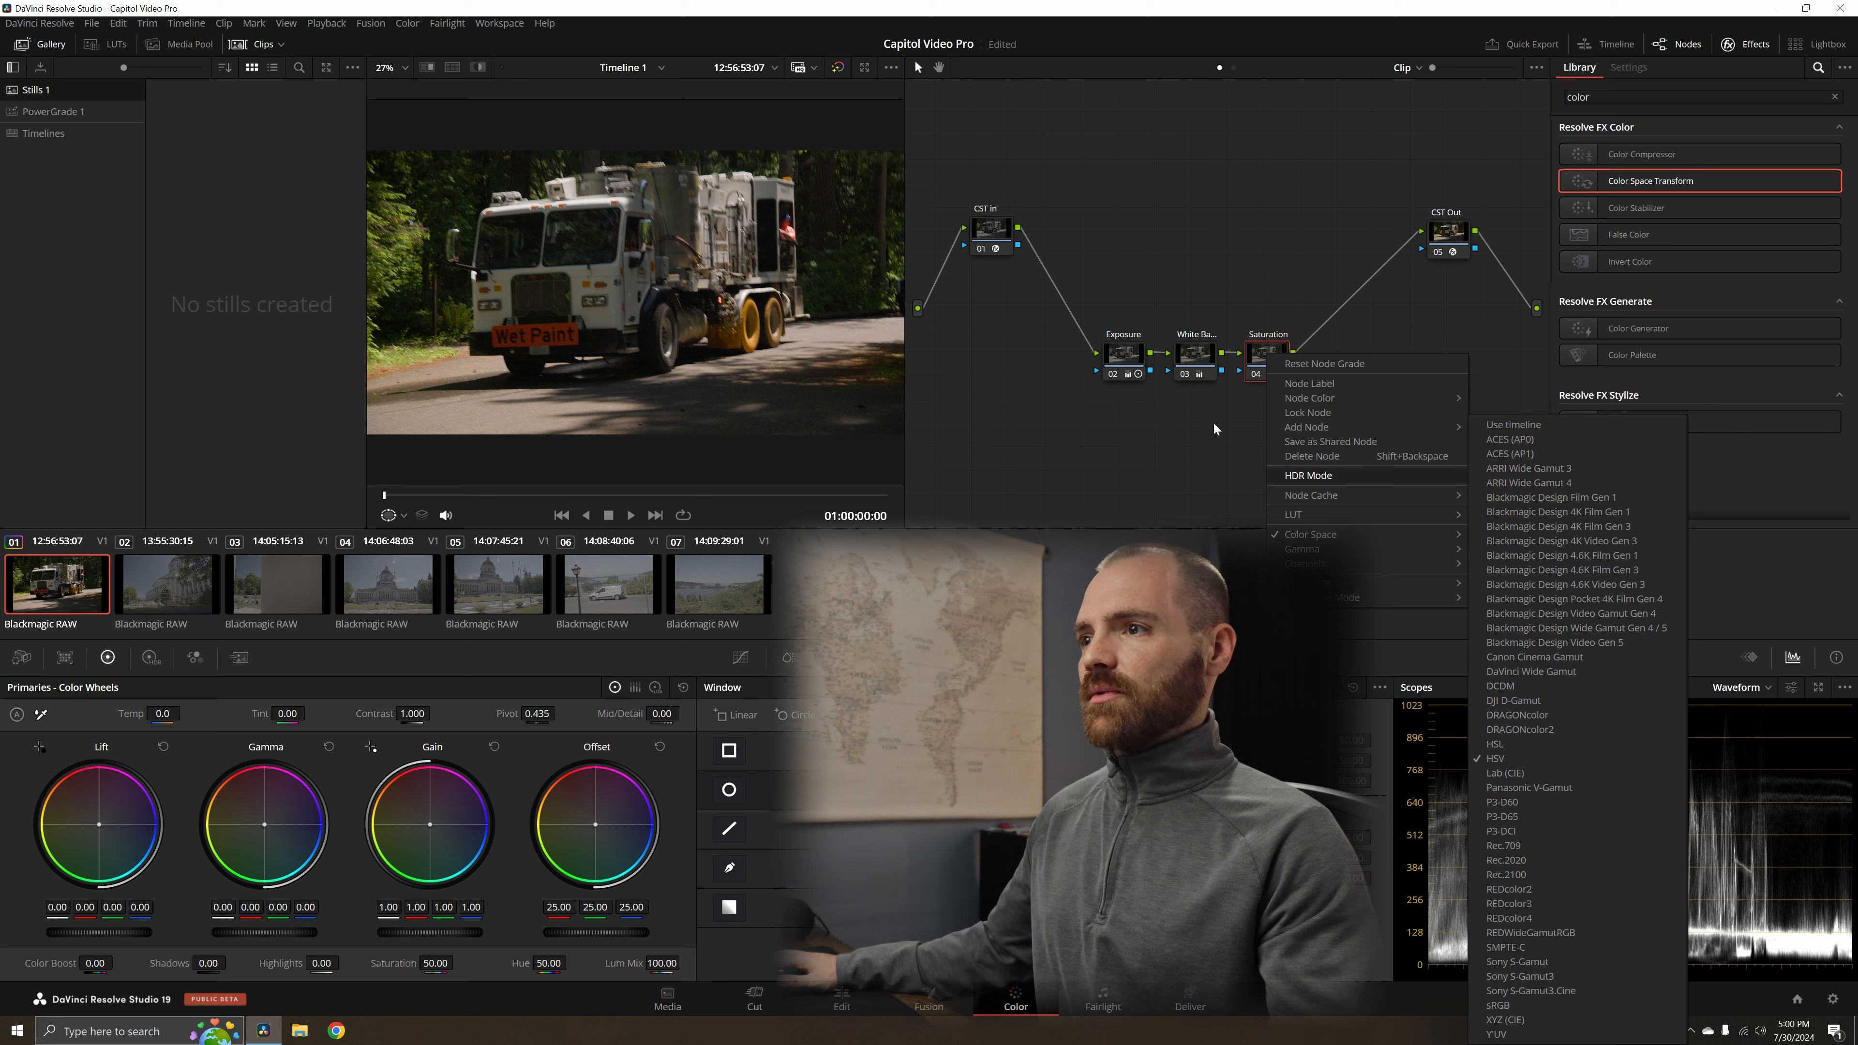
{"action": "left_click", "coordinate": [1258, 360]}
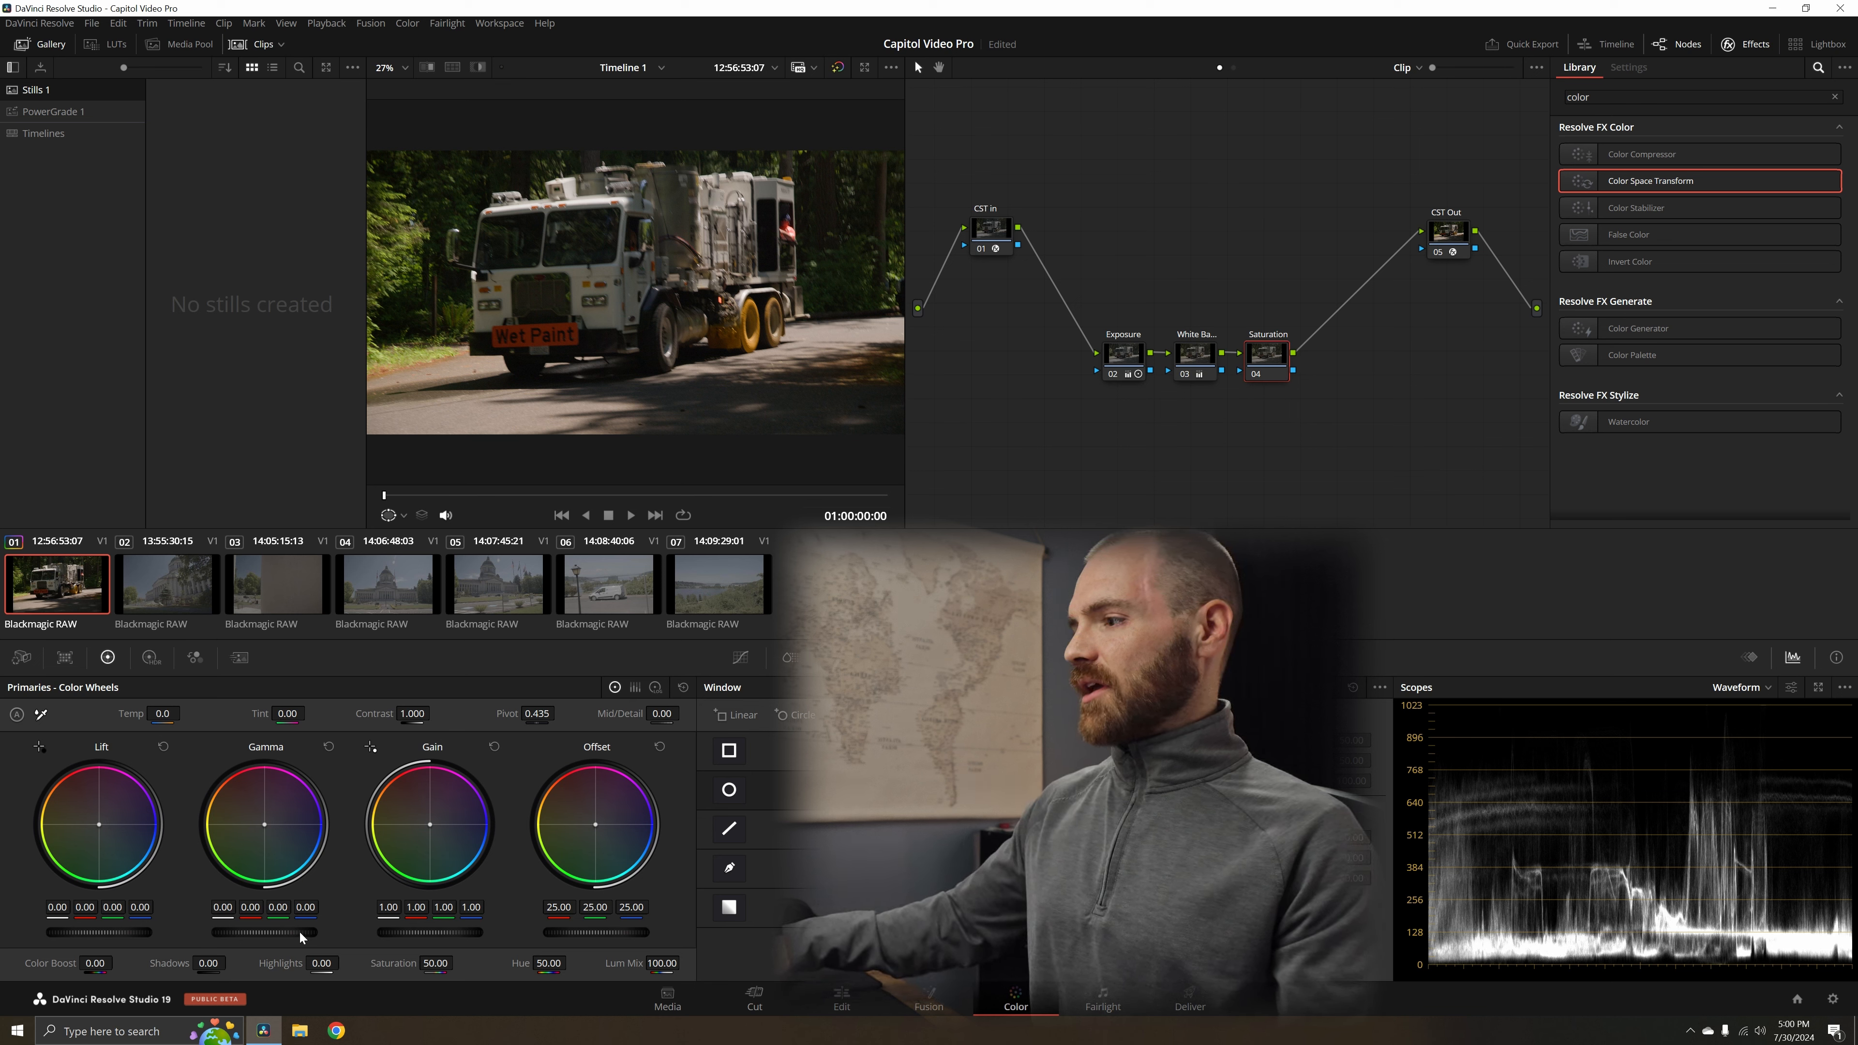
- Try raising the Saturation node's Gamma to 0.08 and Gain to 1.07, and reset the node's primaries
{"action": "left_click_drag", "start_coordinate": [264, 932], "coordinate": [282, 932]}
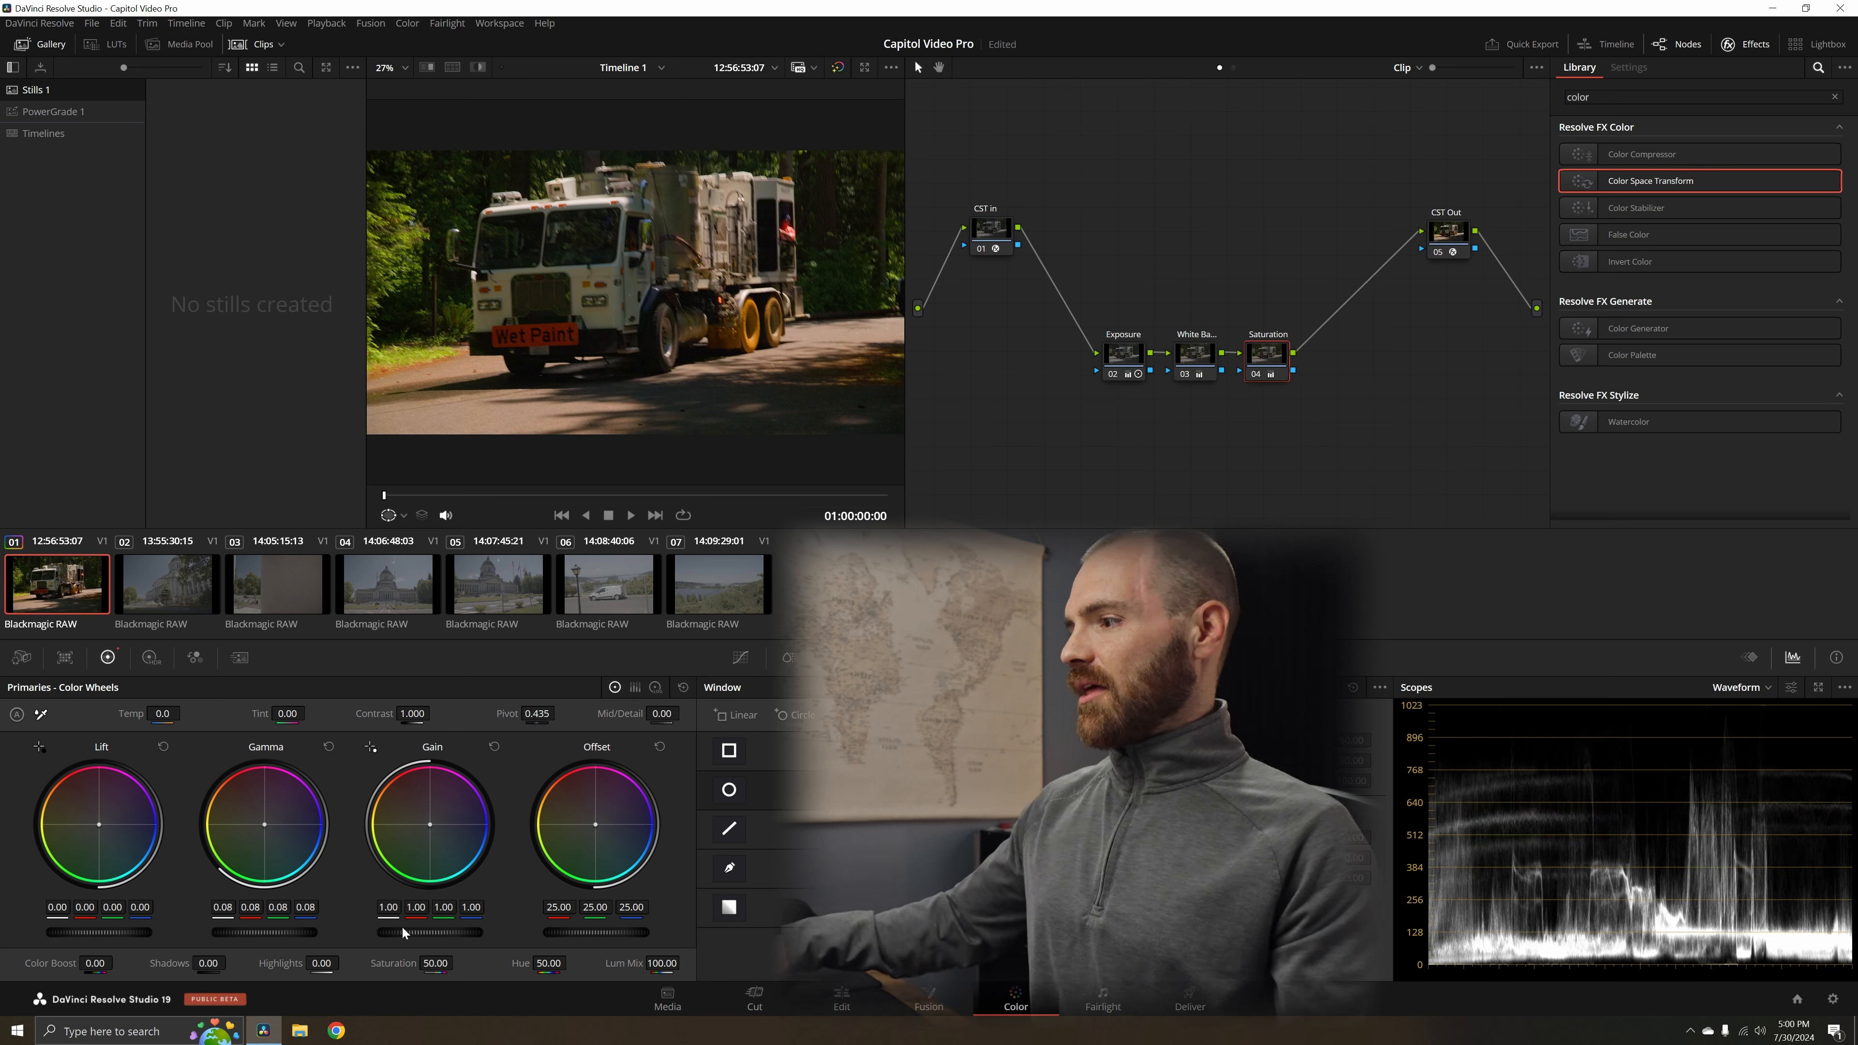
{"action": "left_click_drag", "start_coordinate": [401, 927], "coordinate": [404, 933]}
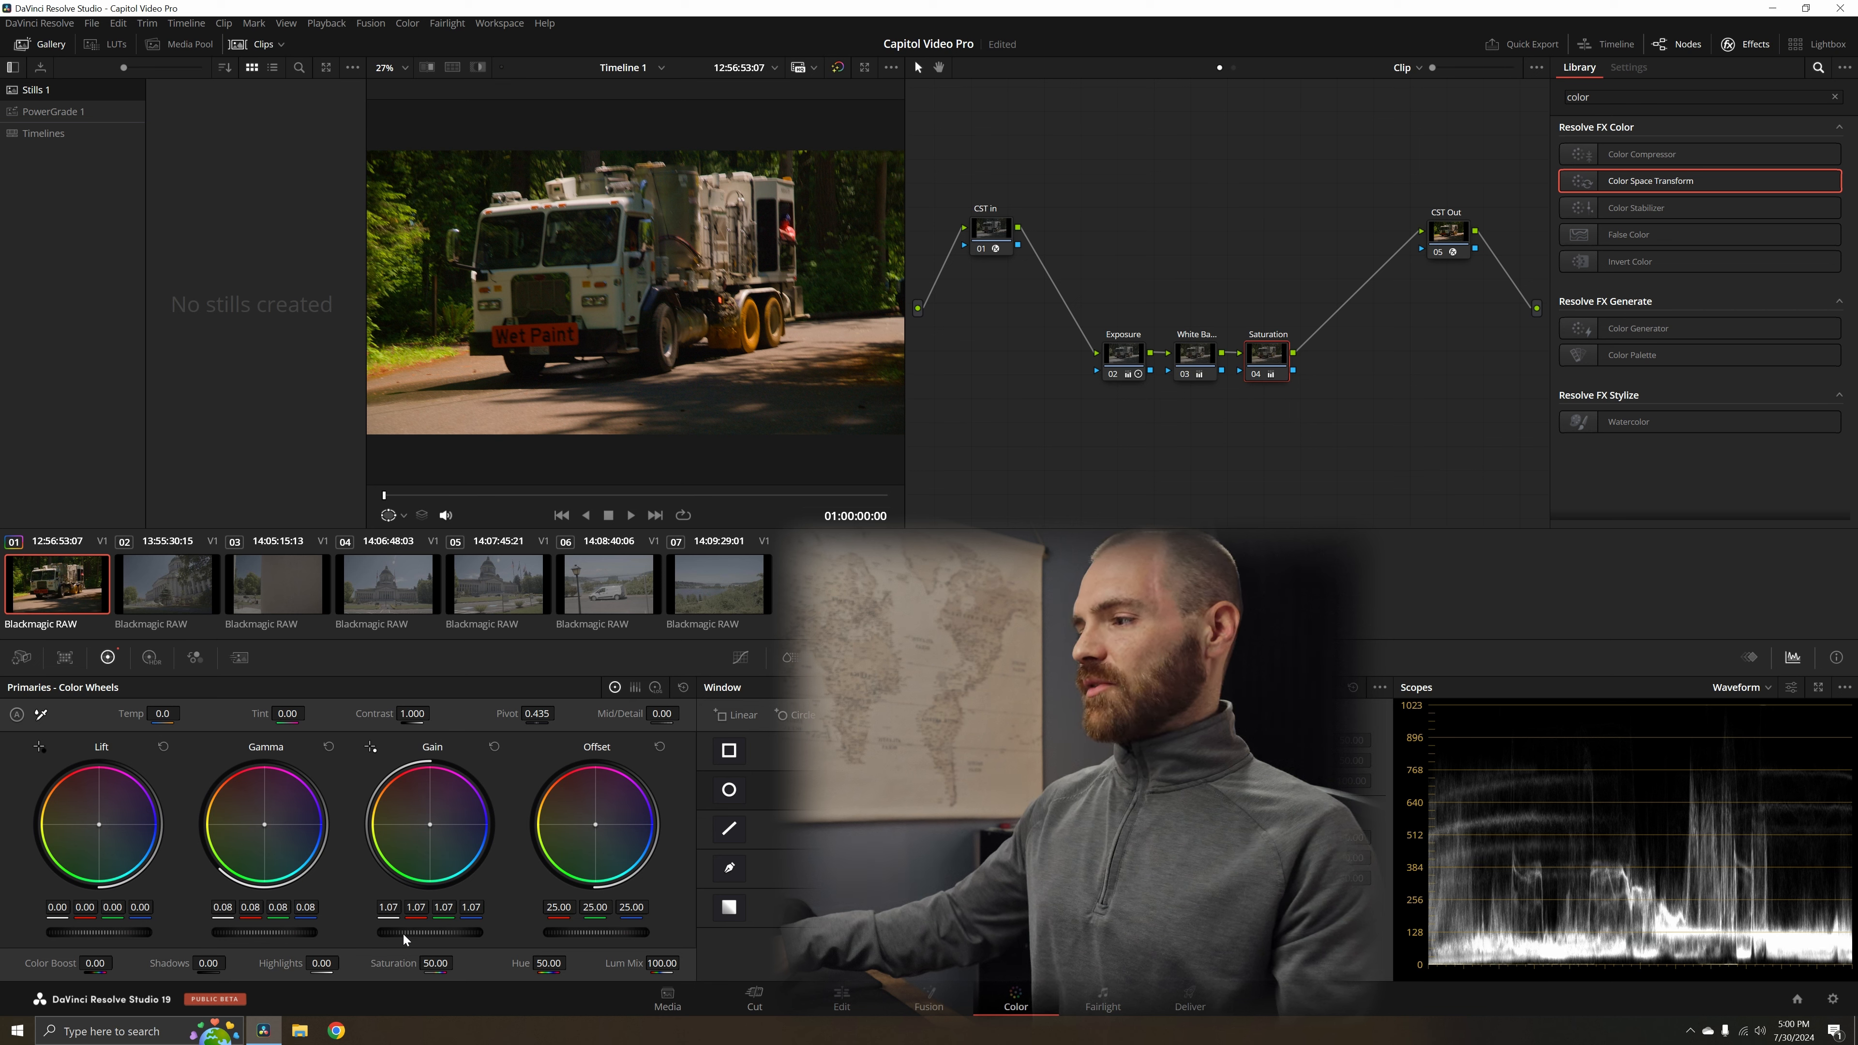
{"action": "left_click", "coordinate": [686, 689]}
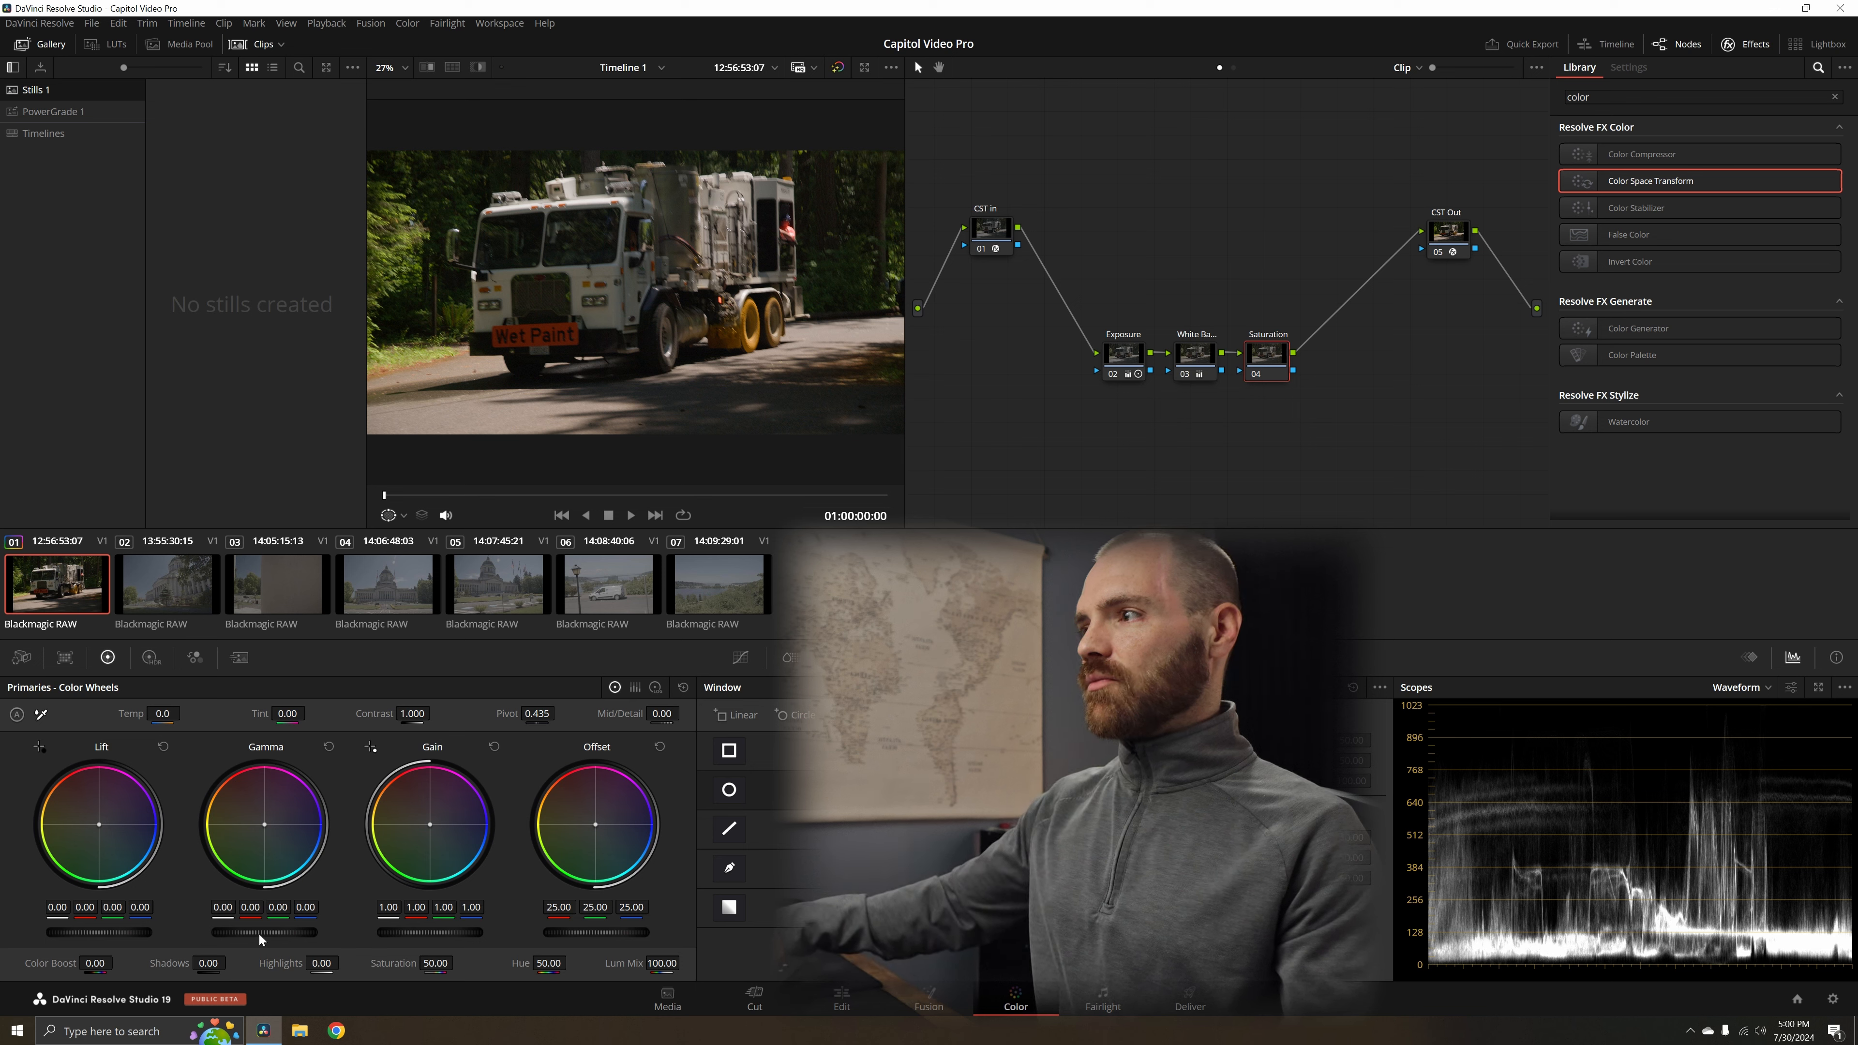
- Set the Saturation node's Gamma to 0.03, Gain to 1.05 and Tint to 0.05, and compare the image with the node off and on
{"action": "left_click_drag", "start_coordinate": [251, 933], "coordinate": [260, 932]}
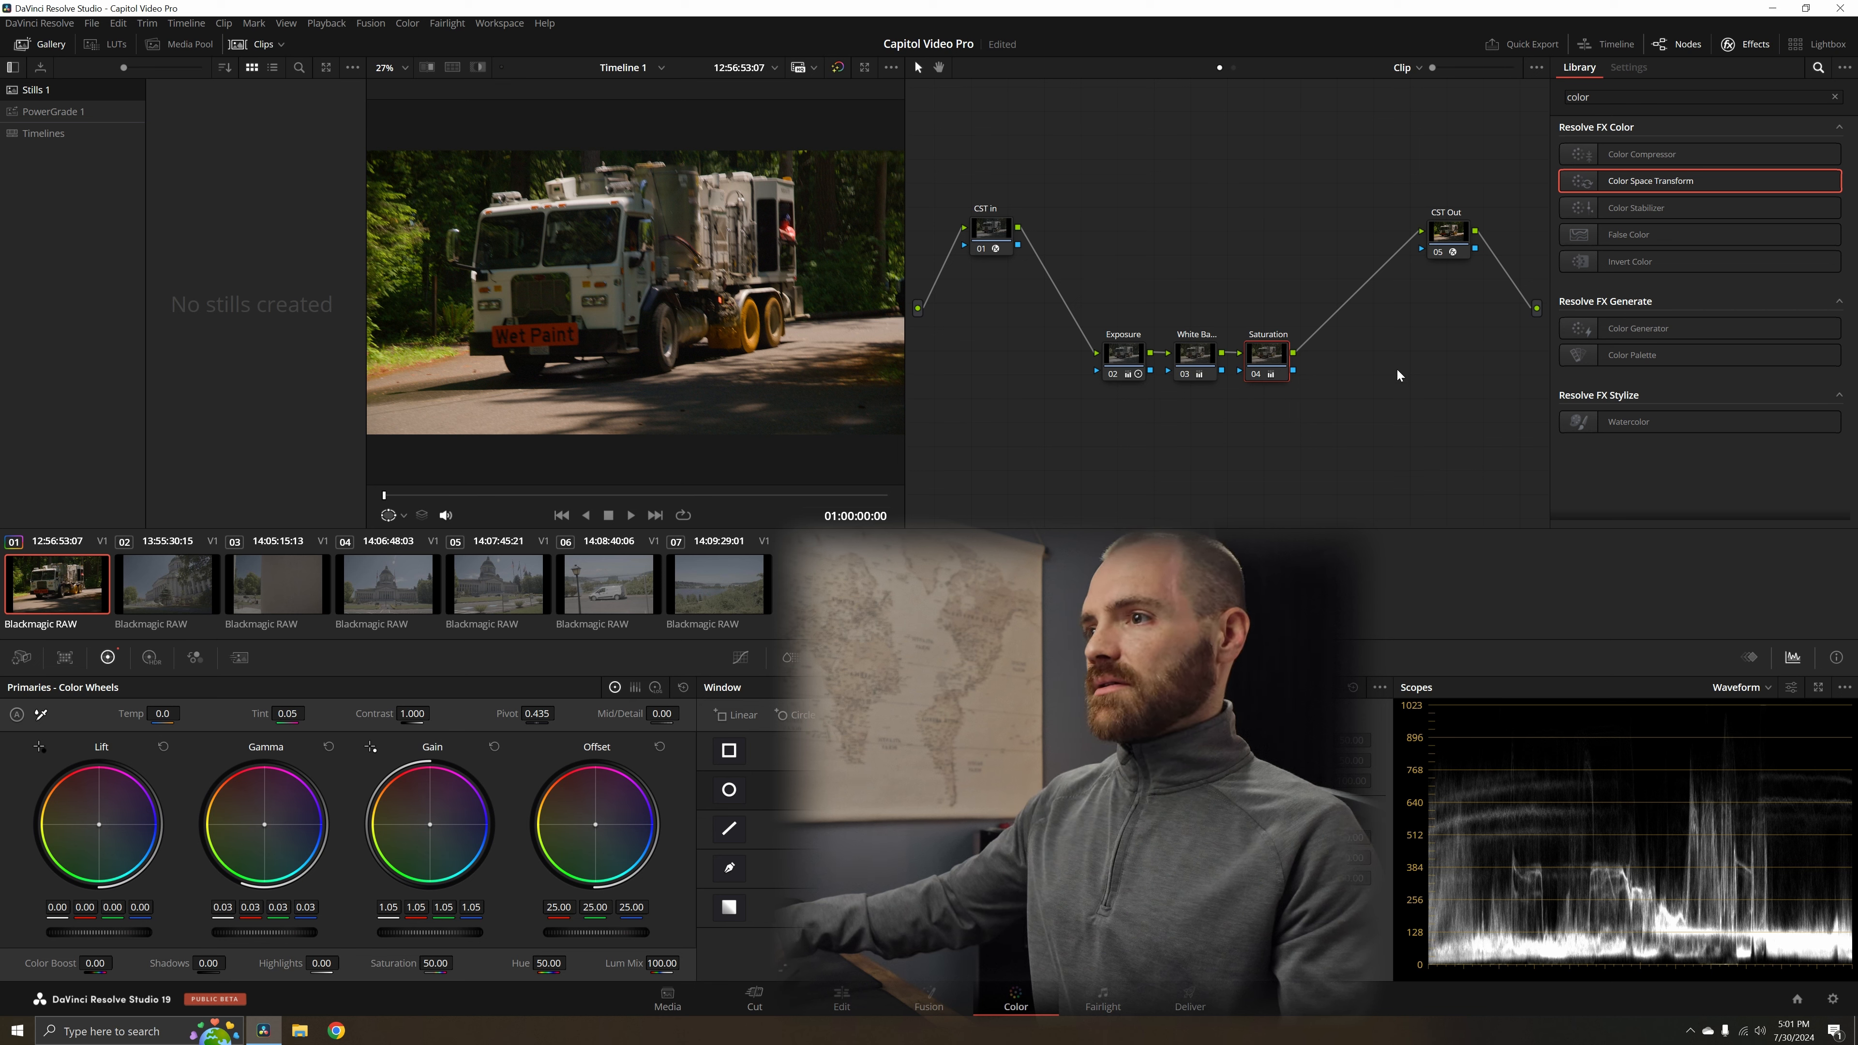
{"action": "key", "text": "ctrl+d"}
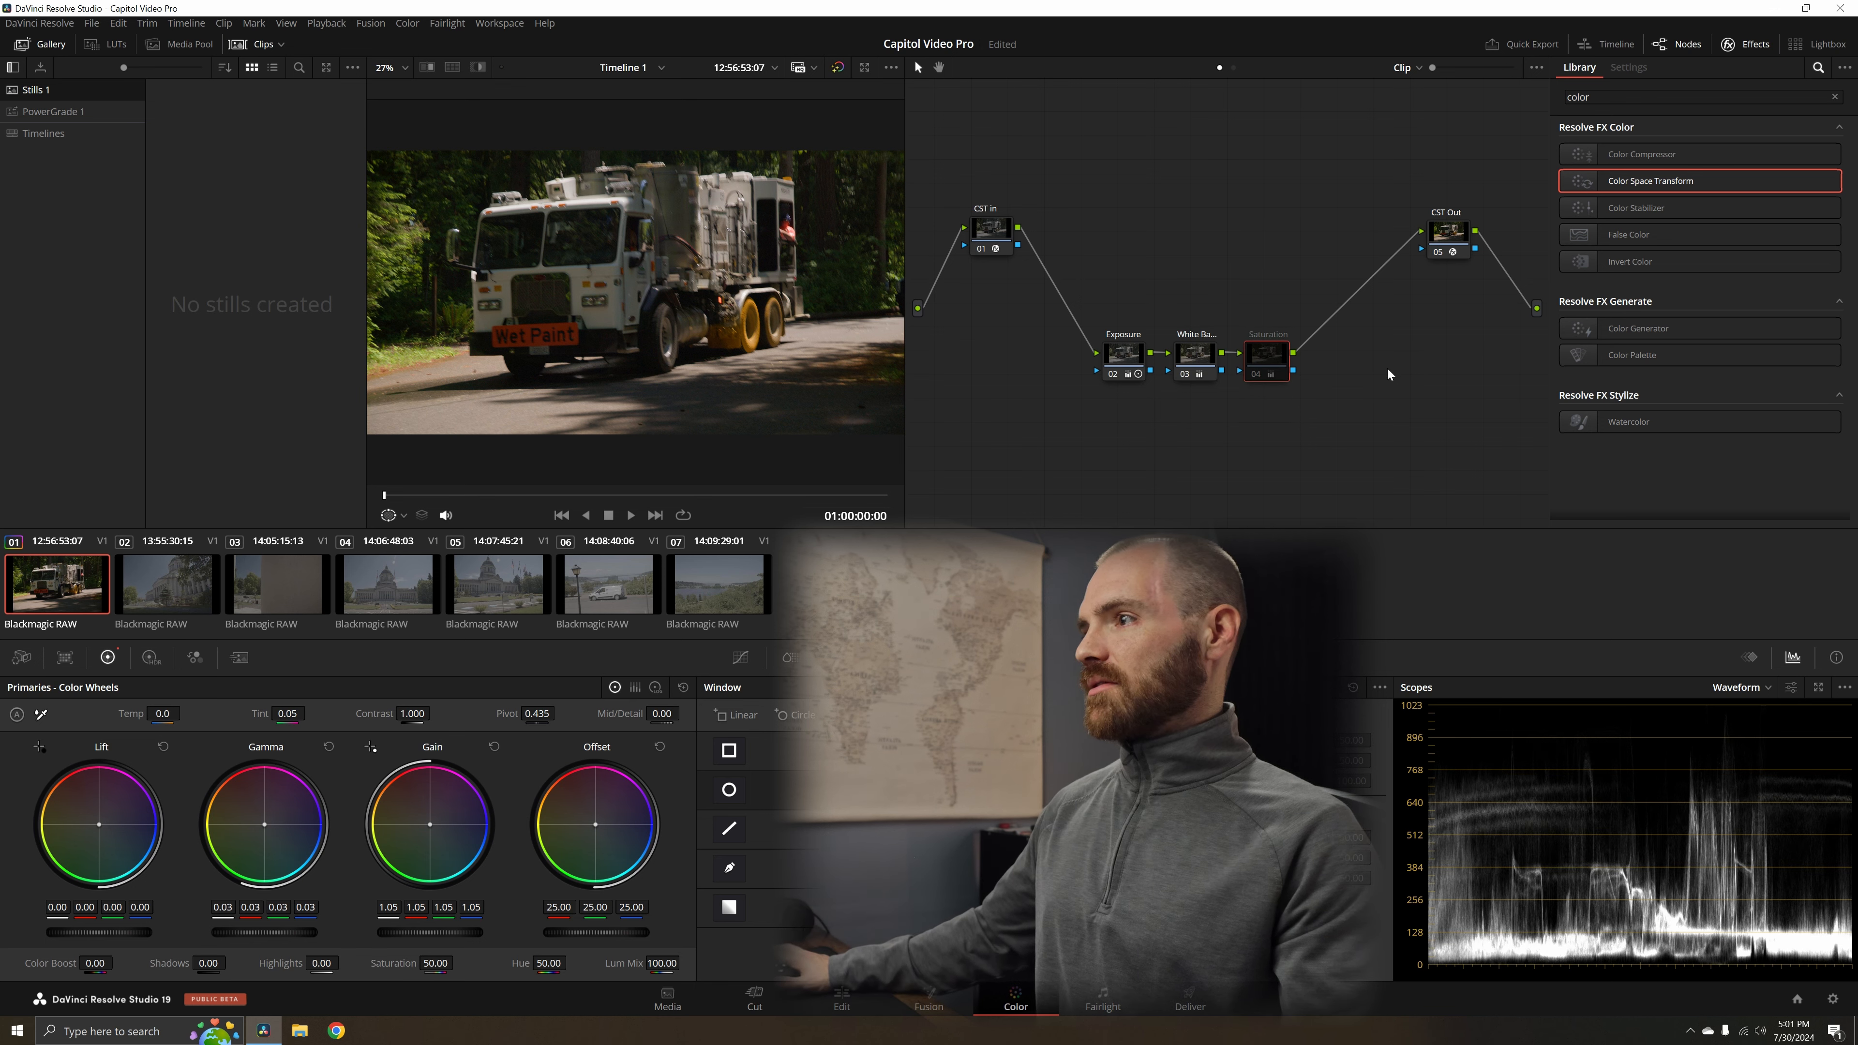
{"action": "key", "text": "ctrl+d"}
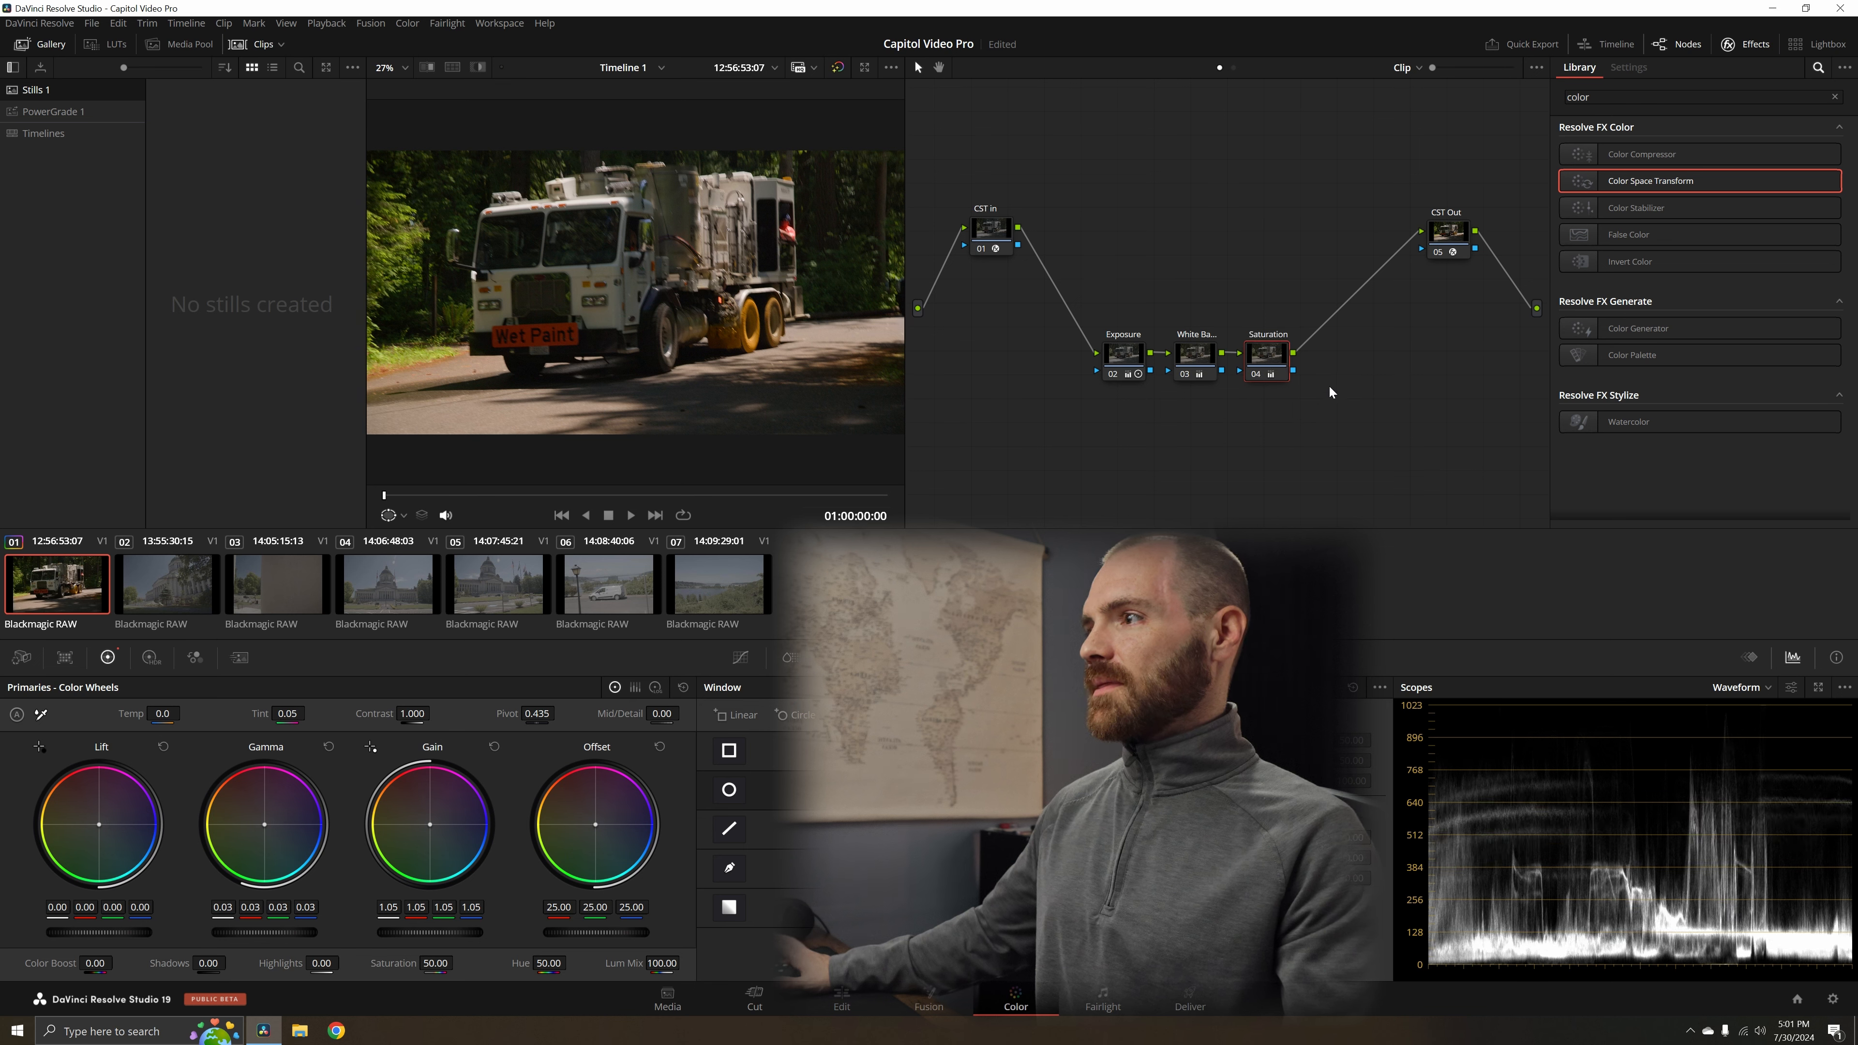
{"action": "key", "text": "ctrl+d"}
{"action": "key", "text": "ctrl+d"}
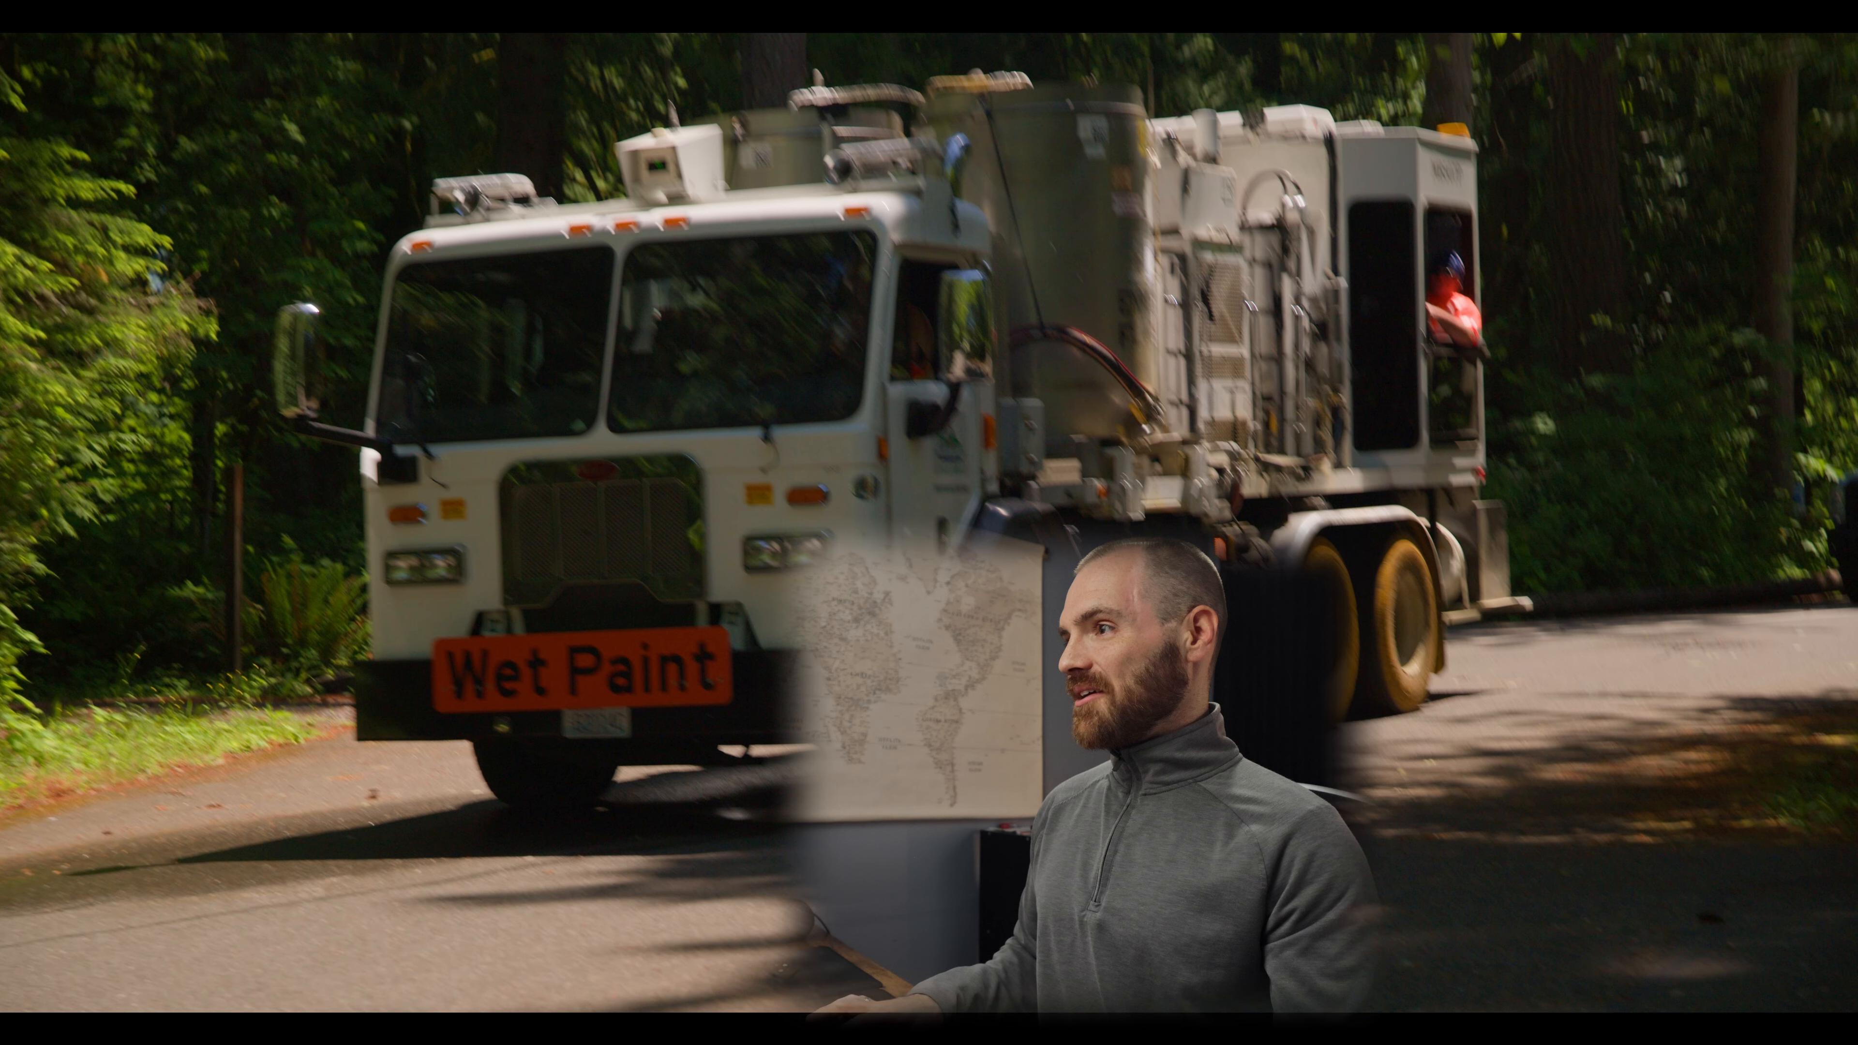
- Select the Exposure, White Balance and Saturation nodes together and move them slightly left in the node graph
{"action": "left_click_drag", "start_coordinate": [1402, 468], "coordinate": [1053, 325]}
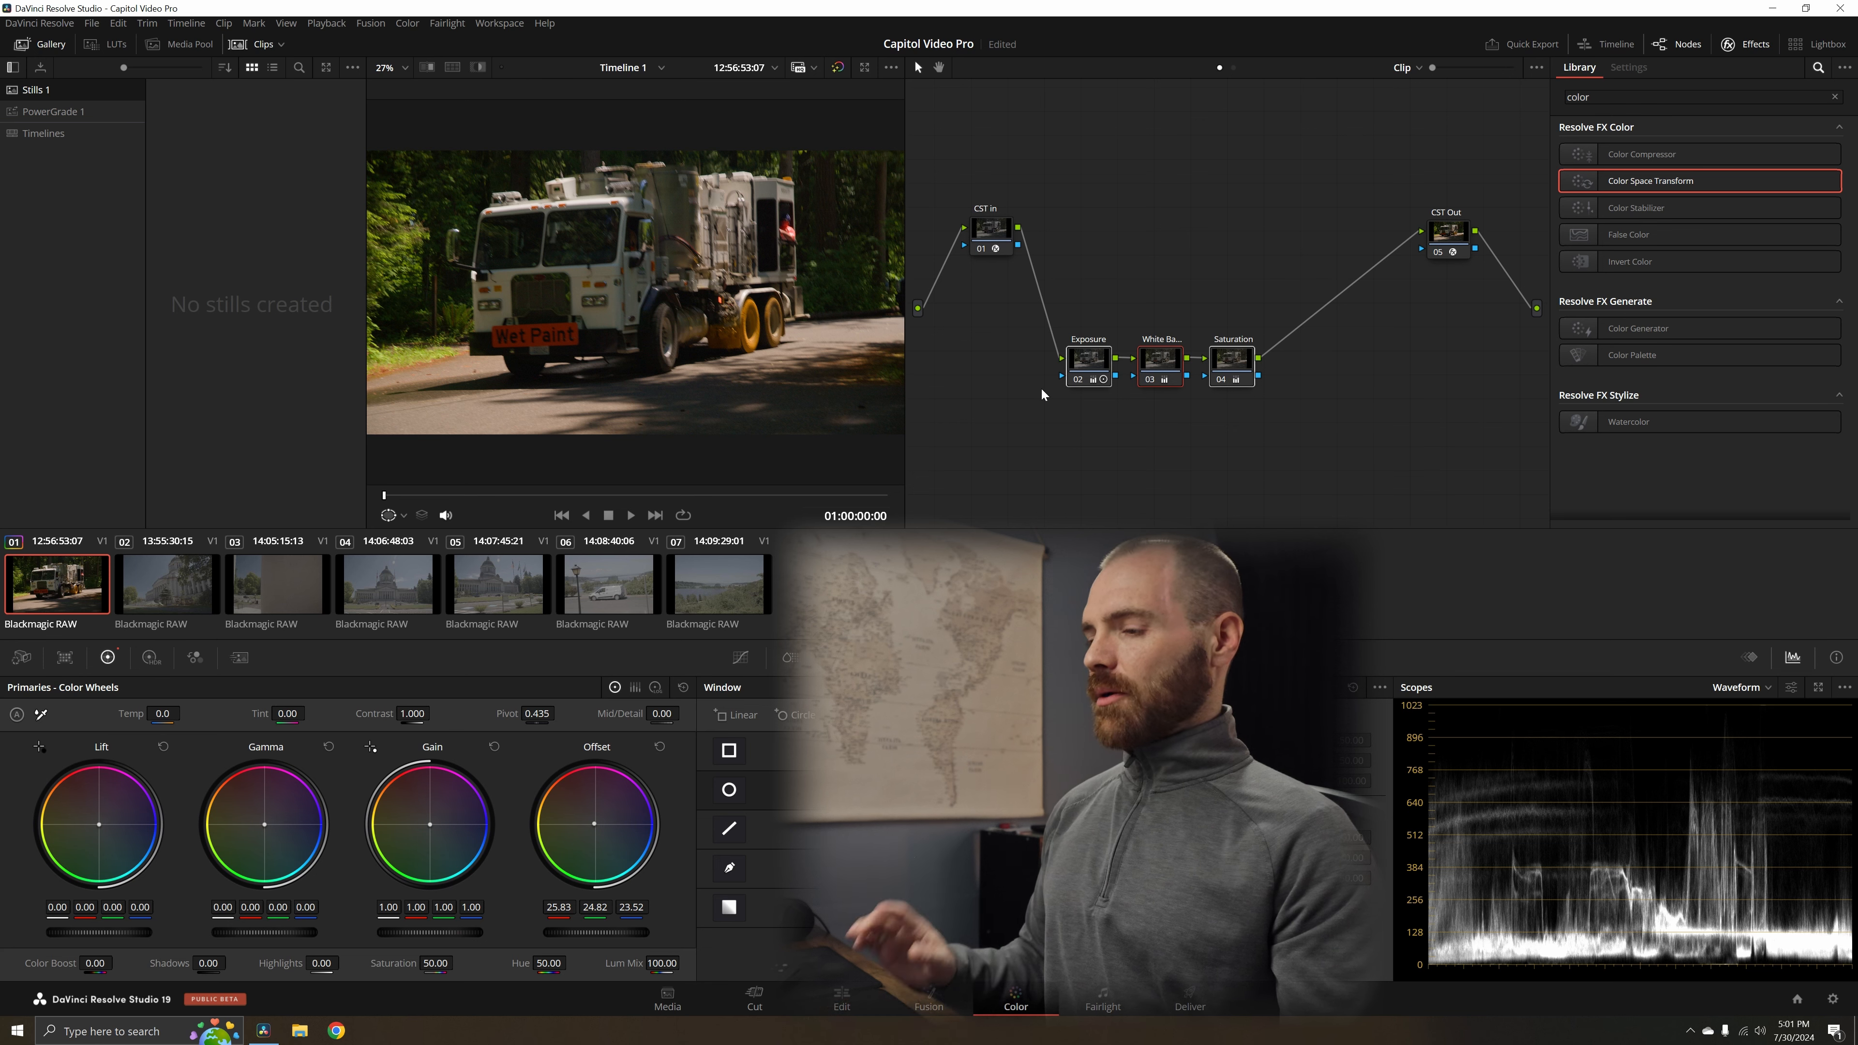
- Compare the truck shot with the Exposure, White Balance and Saturation nodes off and on
{"action": "left_click", "coordinate": [1090, 410]}
{"action": "left_click", "coordinate": [1090, 354]}
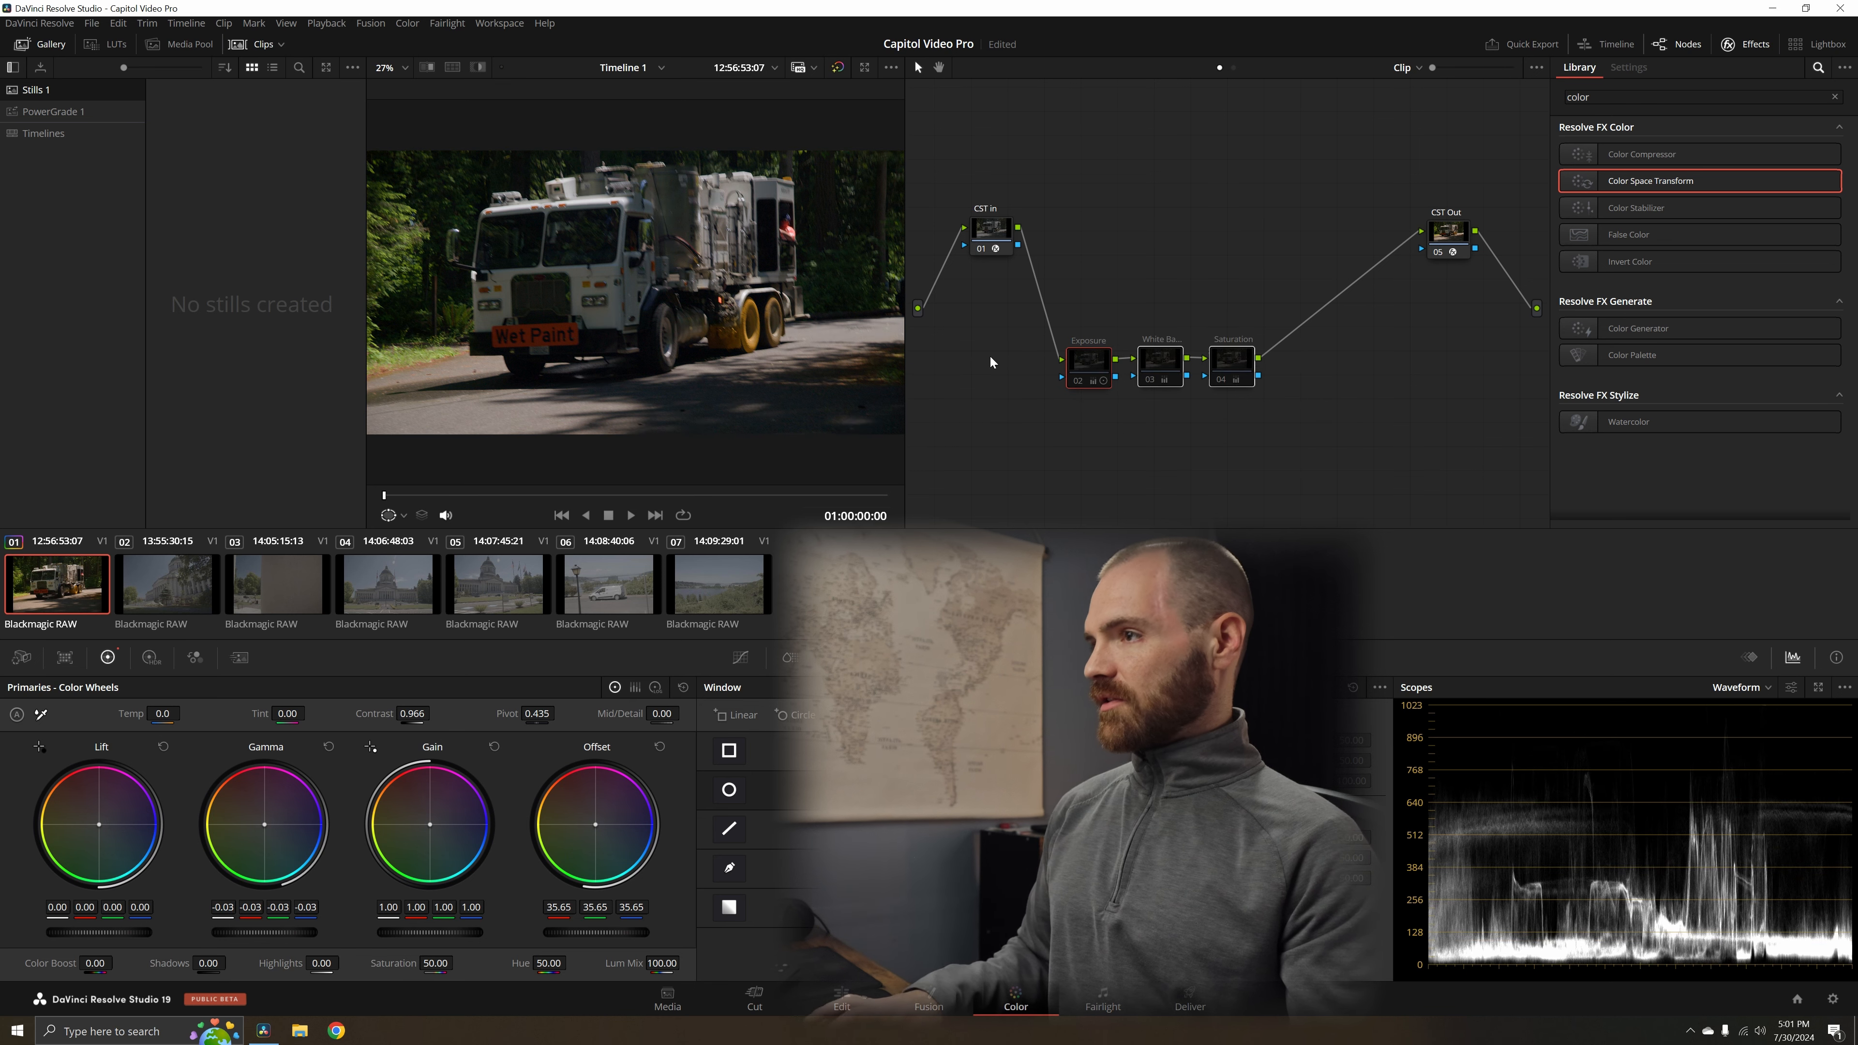
{"action": "left_click_drag", "start_coordinate": [1323, 436], "coordinate": [1132, 324]}
{"action": "left_click", "coordinate": [1173, 419]}
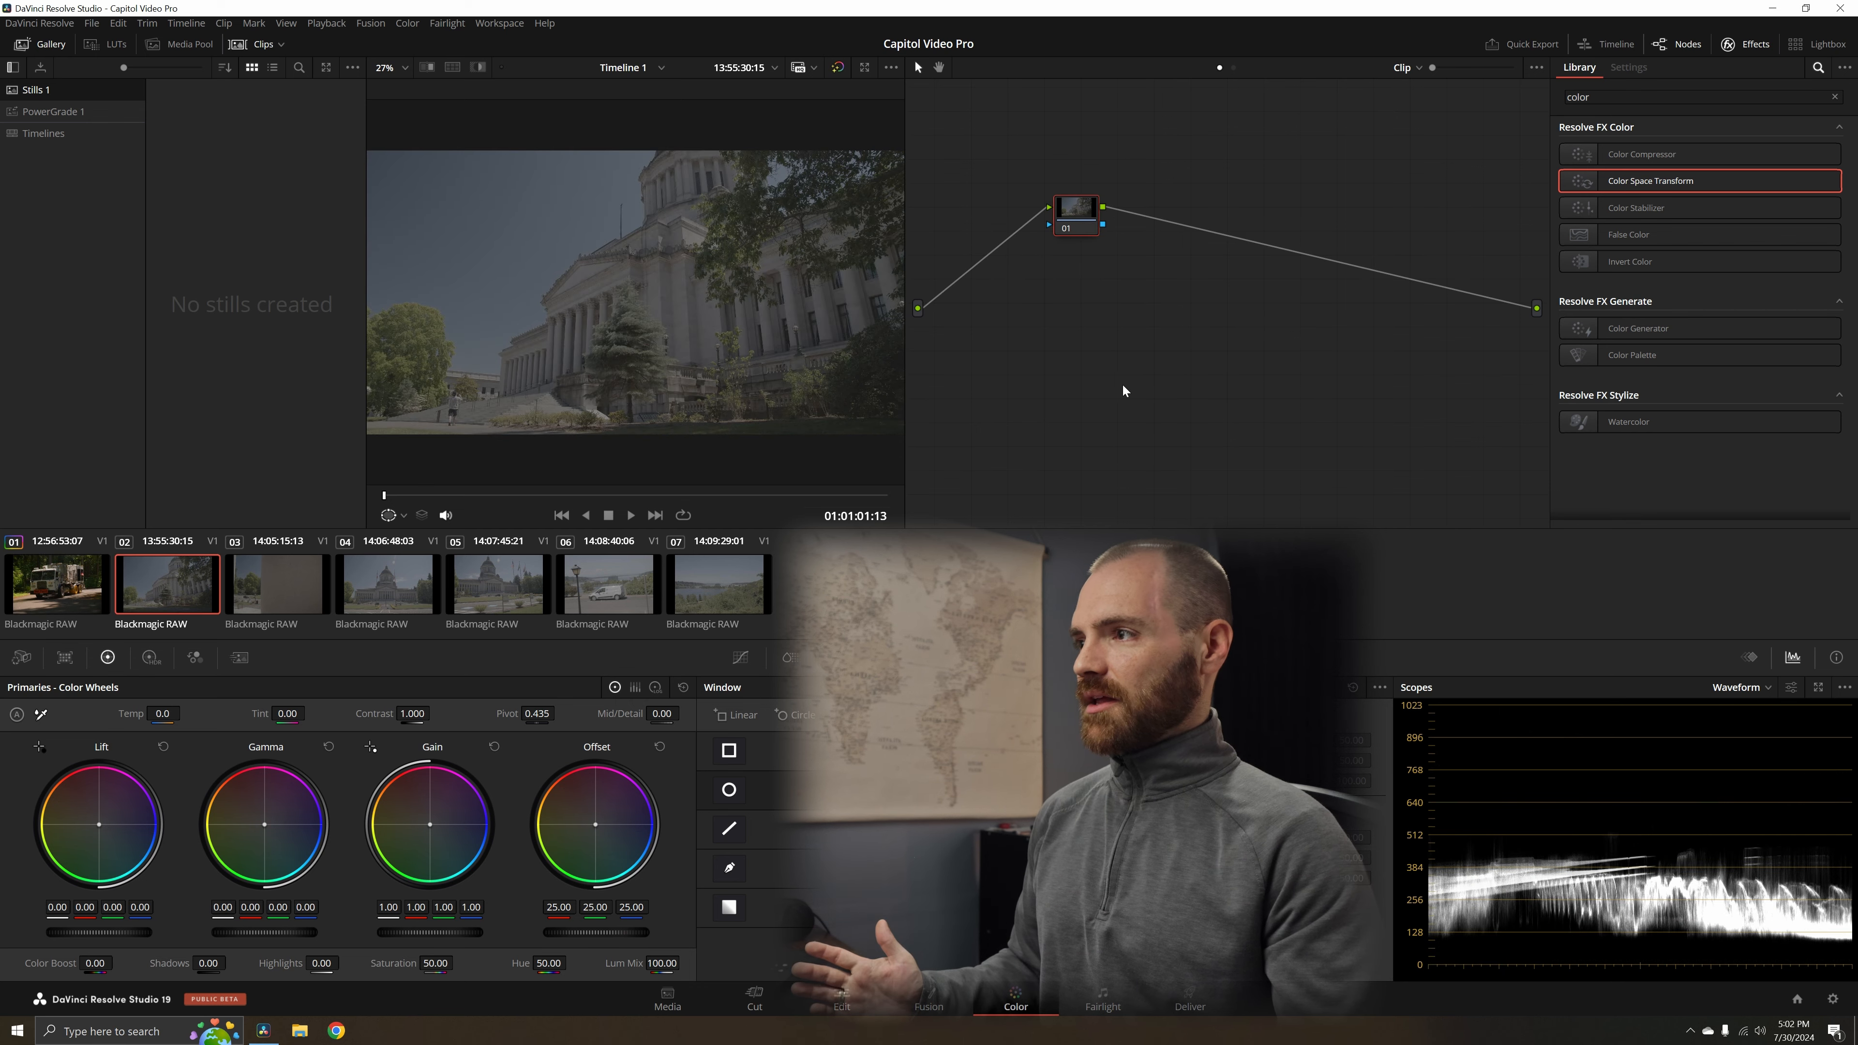
- Apply the first clip's grade to the second clip, undoing and redoing it once to compare the ungraded image
{"action": "right_click", "coordinate": [83, 598]}
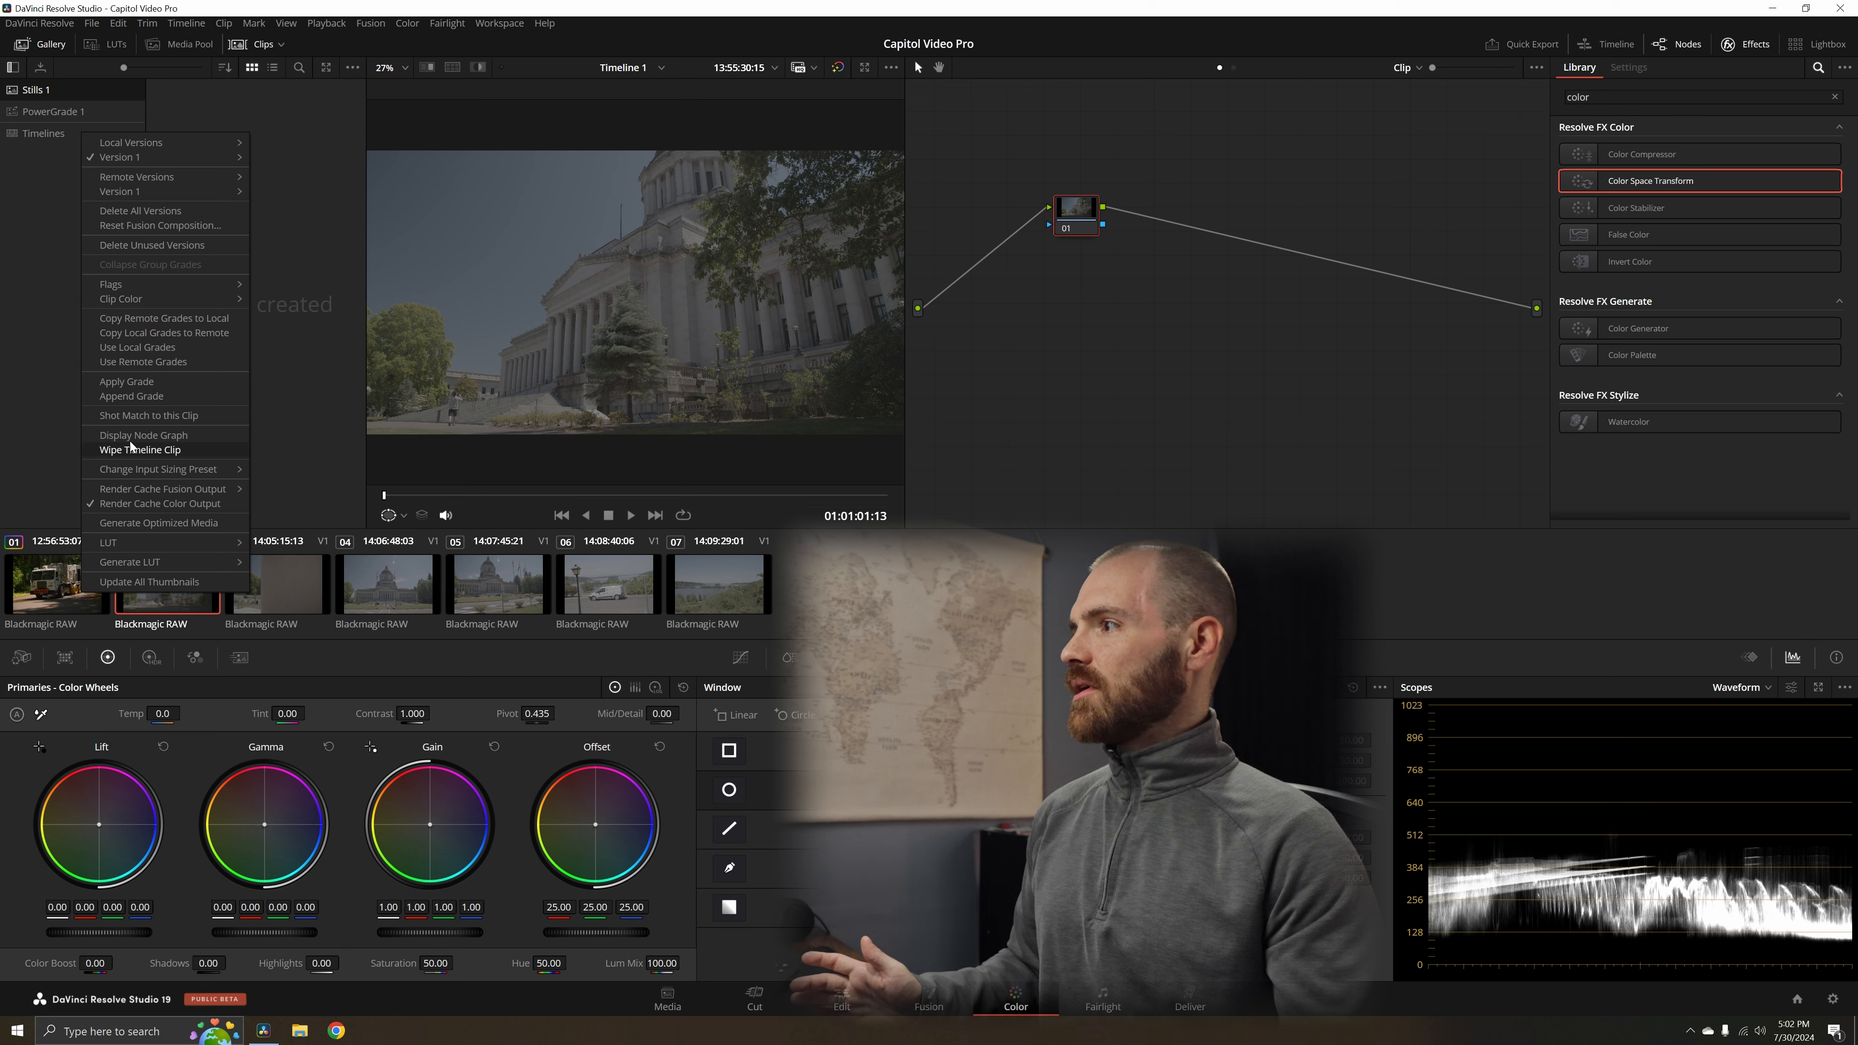
{"action": "left_click", "coordinate": [168, 381]}
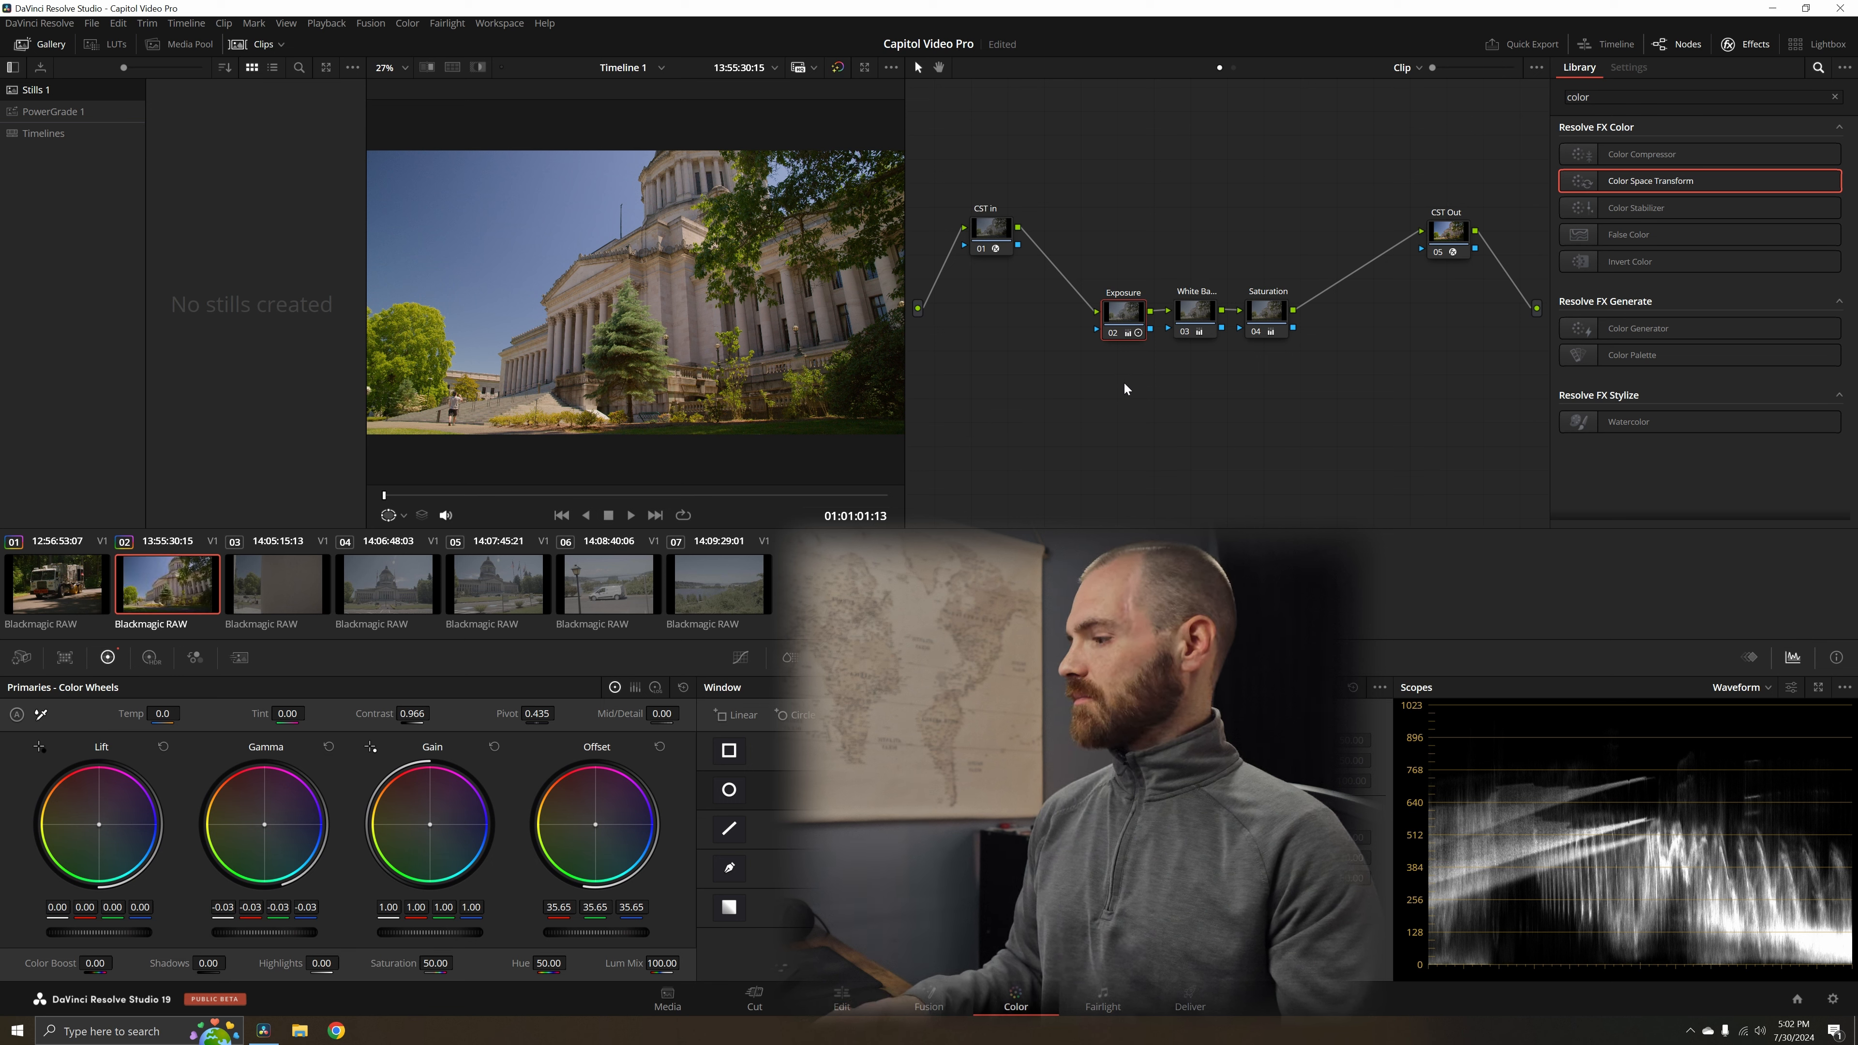
{"action": "key", "text": "ctrl+z"}
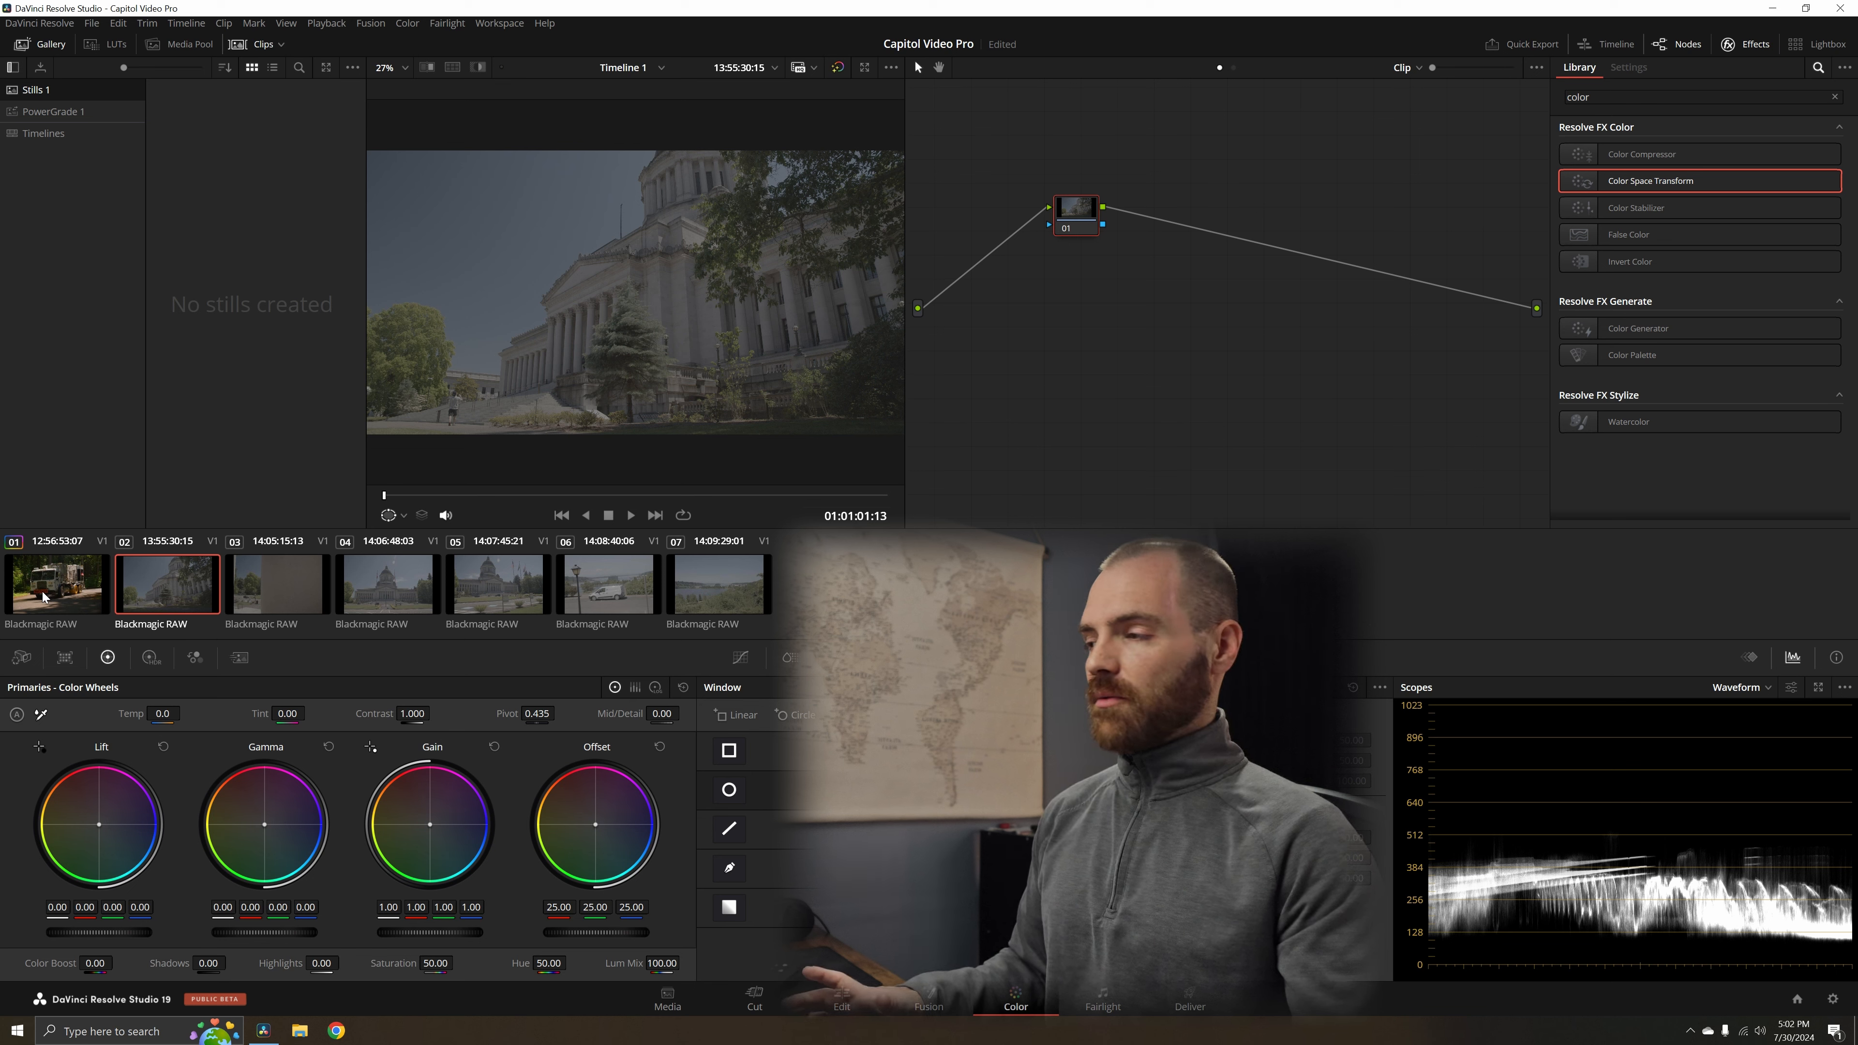
{"action": "key", "text": "ctrl+shift+z"}
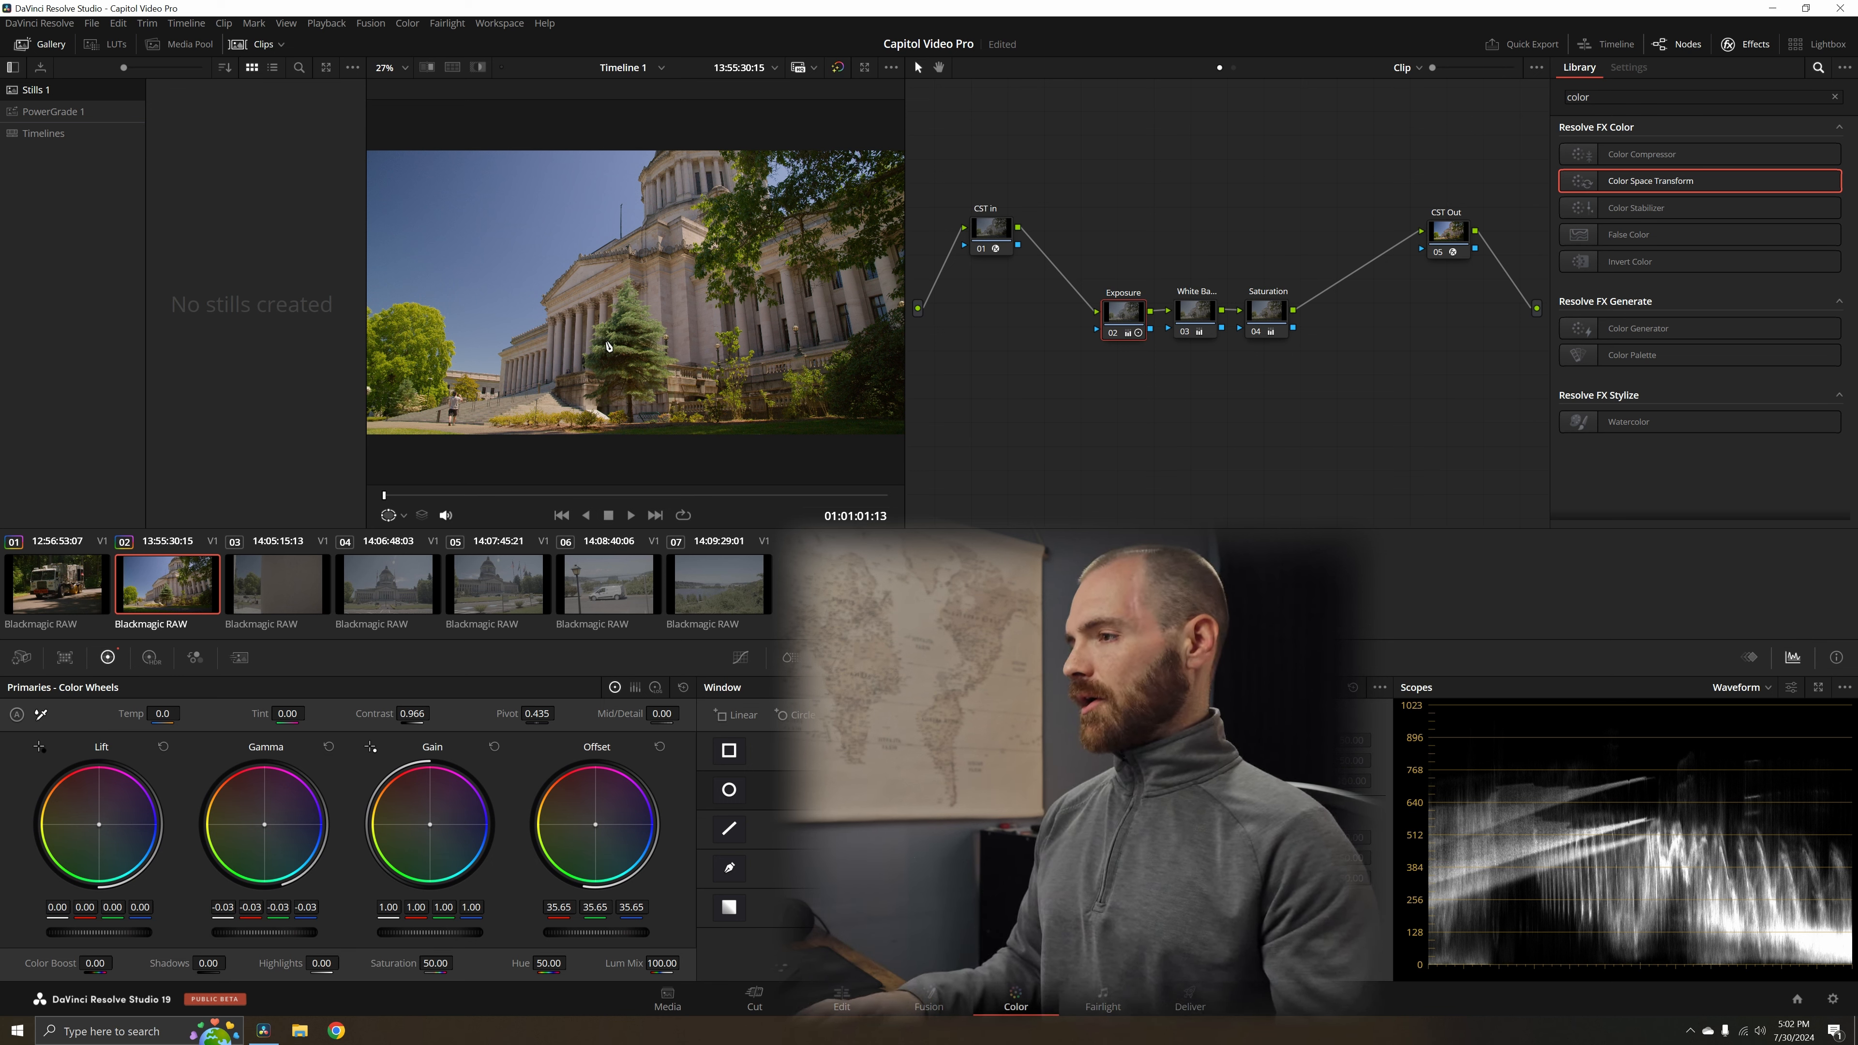
- Examine a frame further into the second clip with the Exposure, White Balance and Saturation nodes repeatedly off and on
{"action": "left_click_drag", "start_coordinate": [420, 498], "coordinate": [558, 516]}
{"action": "left_click_drag", "start_coordinate": [1087, 248], "coordinate": [1343, 428]}
{"action": "key", "text": "ctrl+d"}
{"action": "key", "text": "ctrl+d"}
{"action": "key", "text": "ctrl+d"}
{"action": "key", "text": "ctrl+d"}
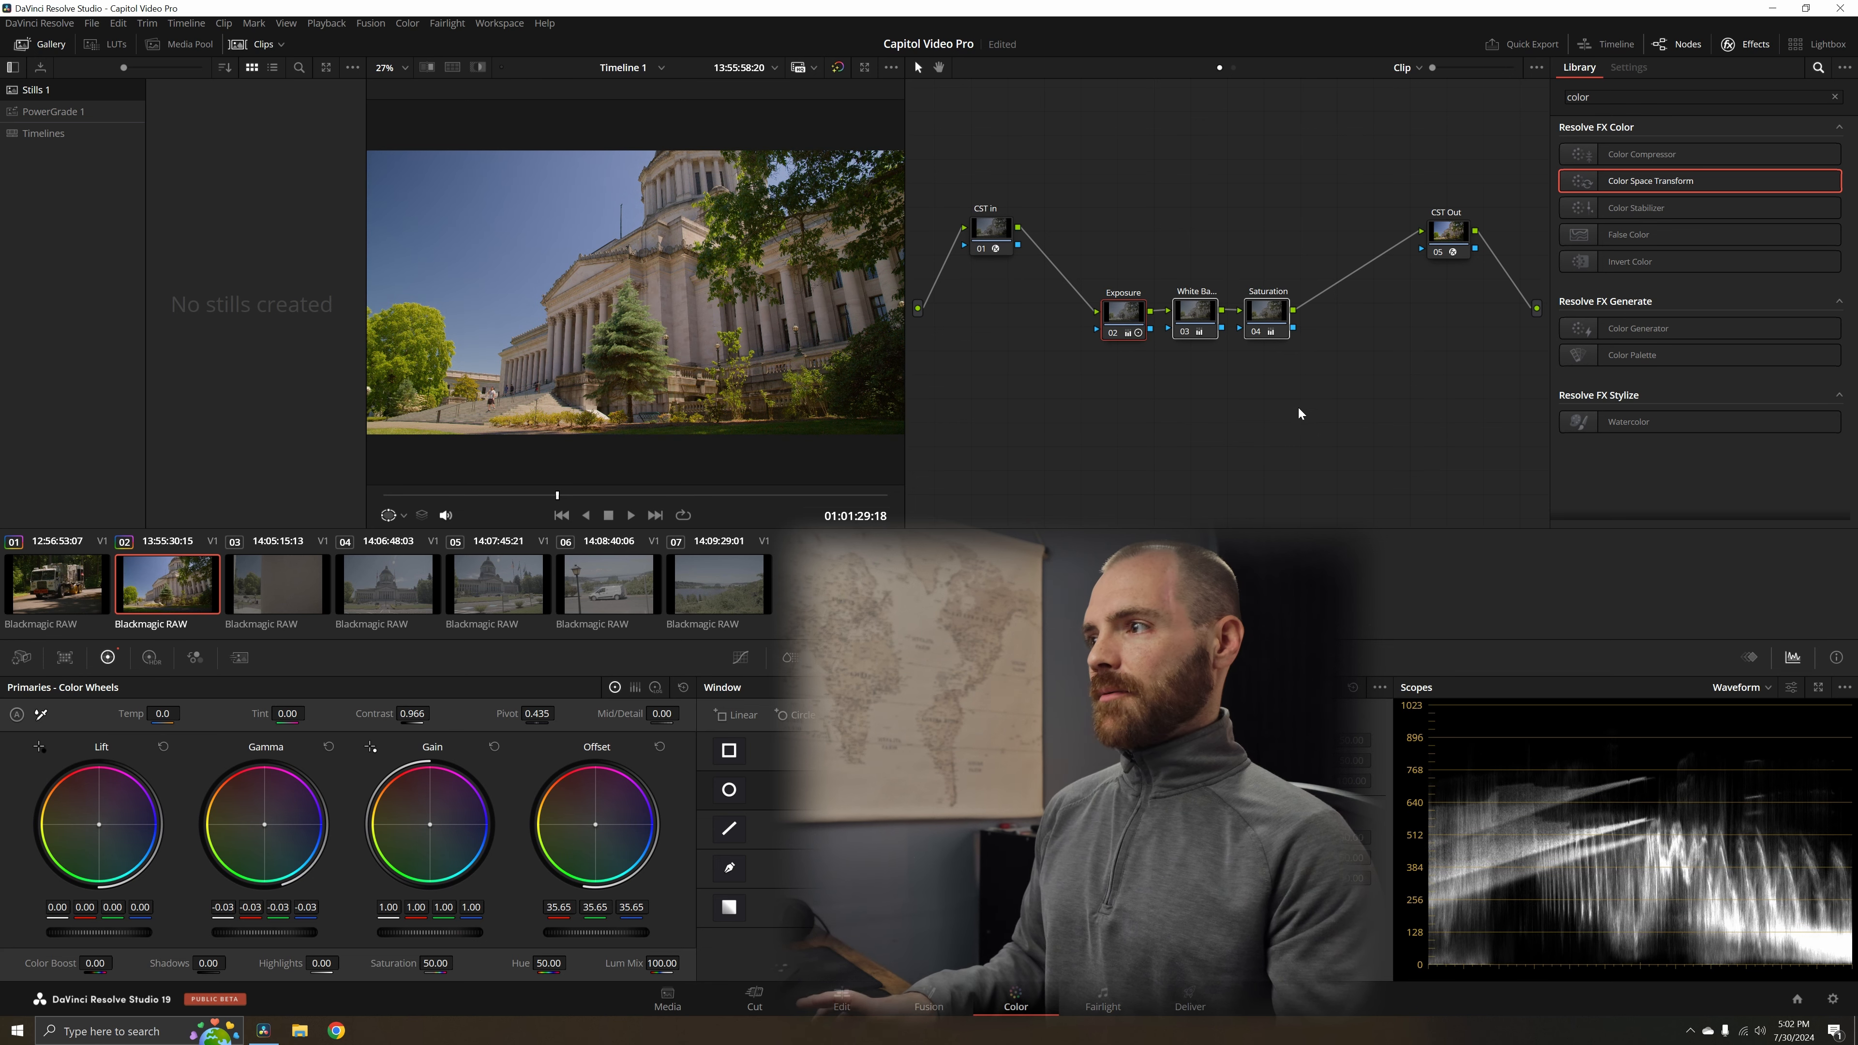
{"action": "key", "text": "ctrl+d"}
{"action": "key", "text": "ctrl+d"}
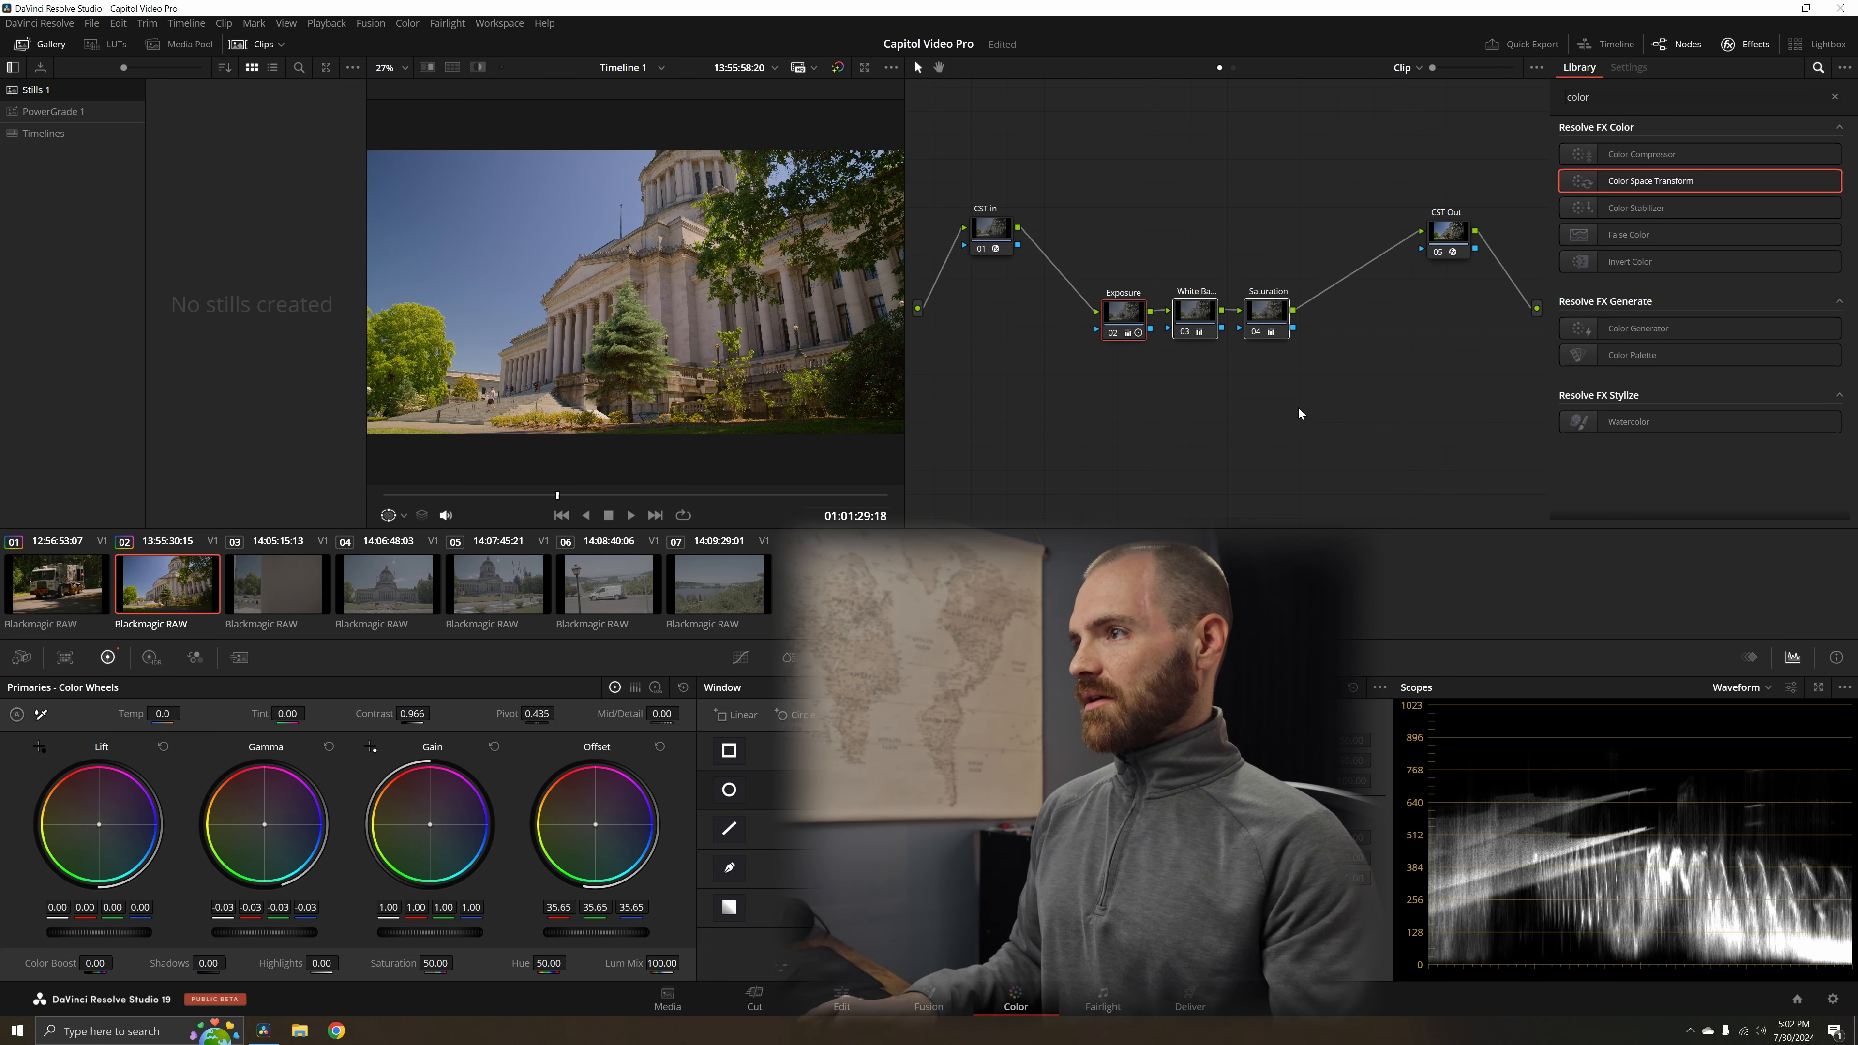
{"action": "key", "text": "ctrl+d"}
{"action": "key", "text": "ctrl+d"}
{"action": "key", "text": "ctrl+d"}
{"action": "key", "text": "ctrl+d"}
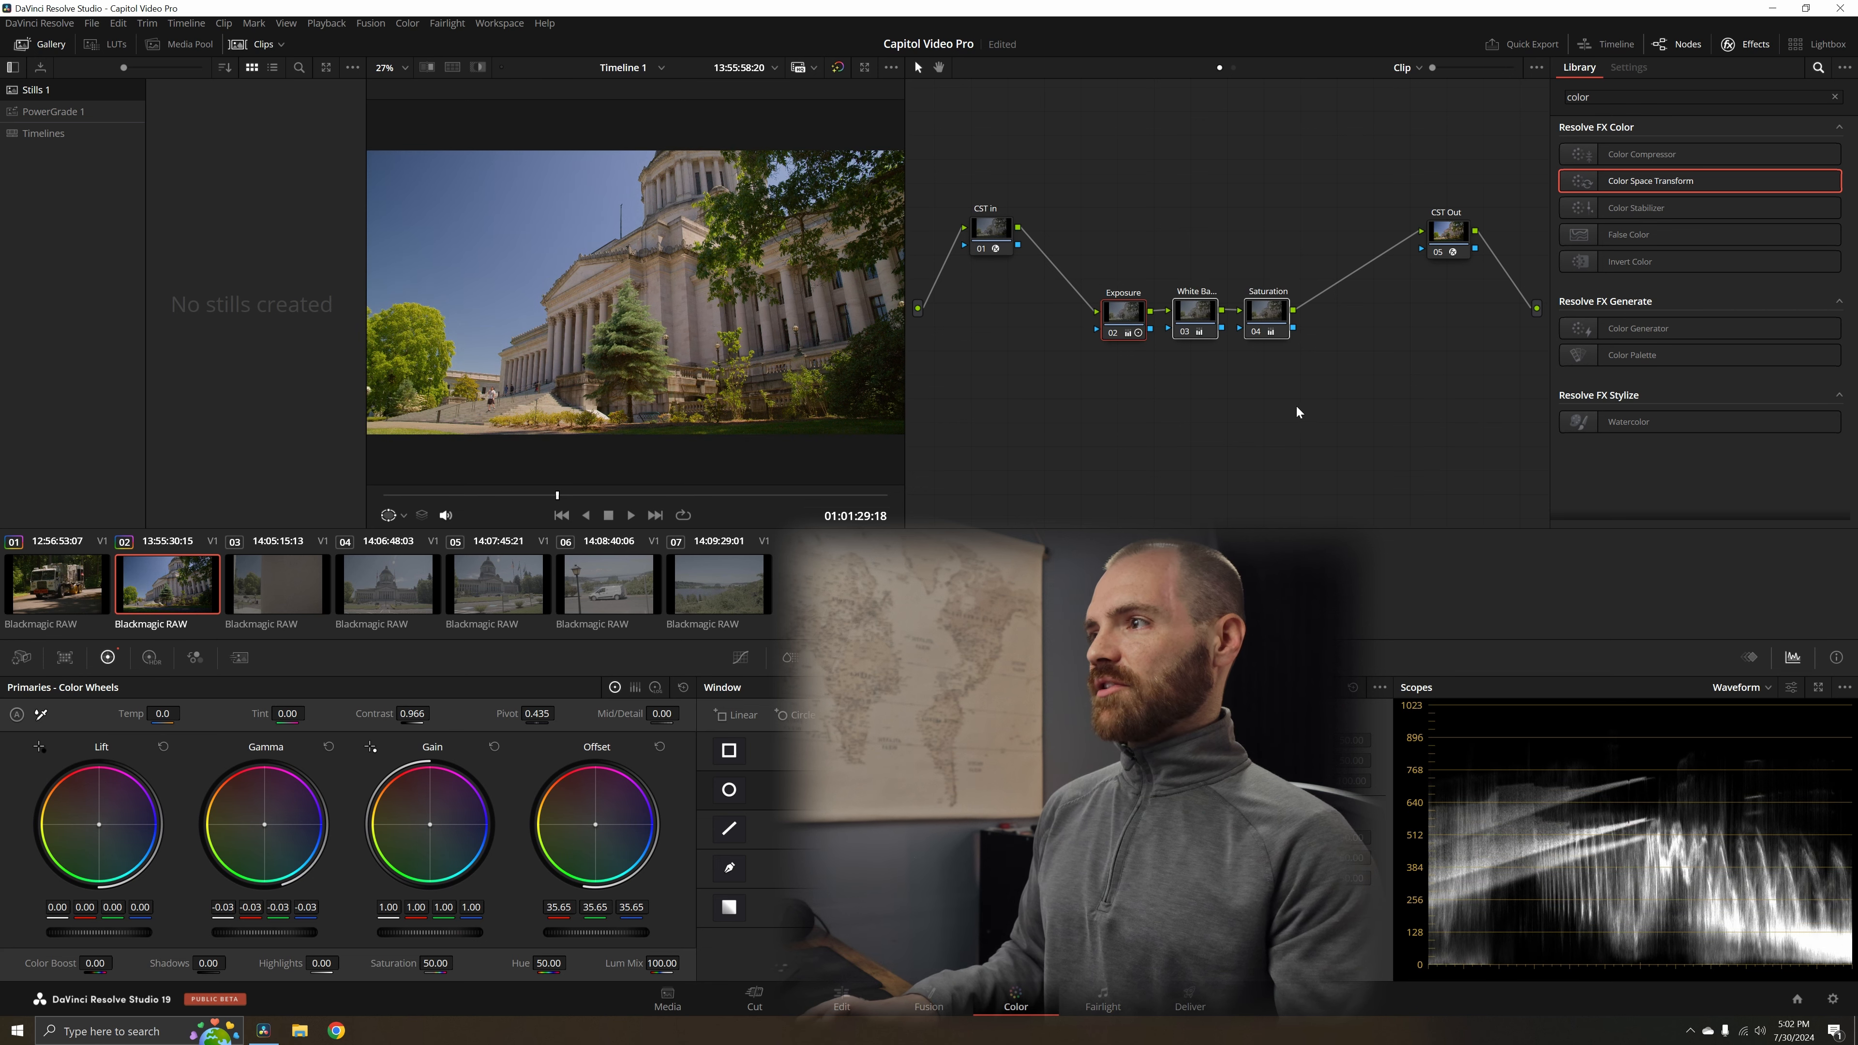
- Switch back and forth between the first and second clips to compare how the same grade looks
{"action": "left_click", "coordinate": [74, 597]}
{"action": "key", "text": "Down"}
{"action": "key", "text": "Up"}
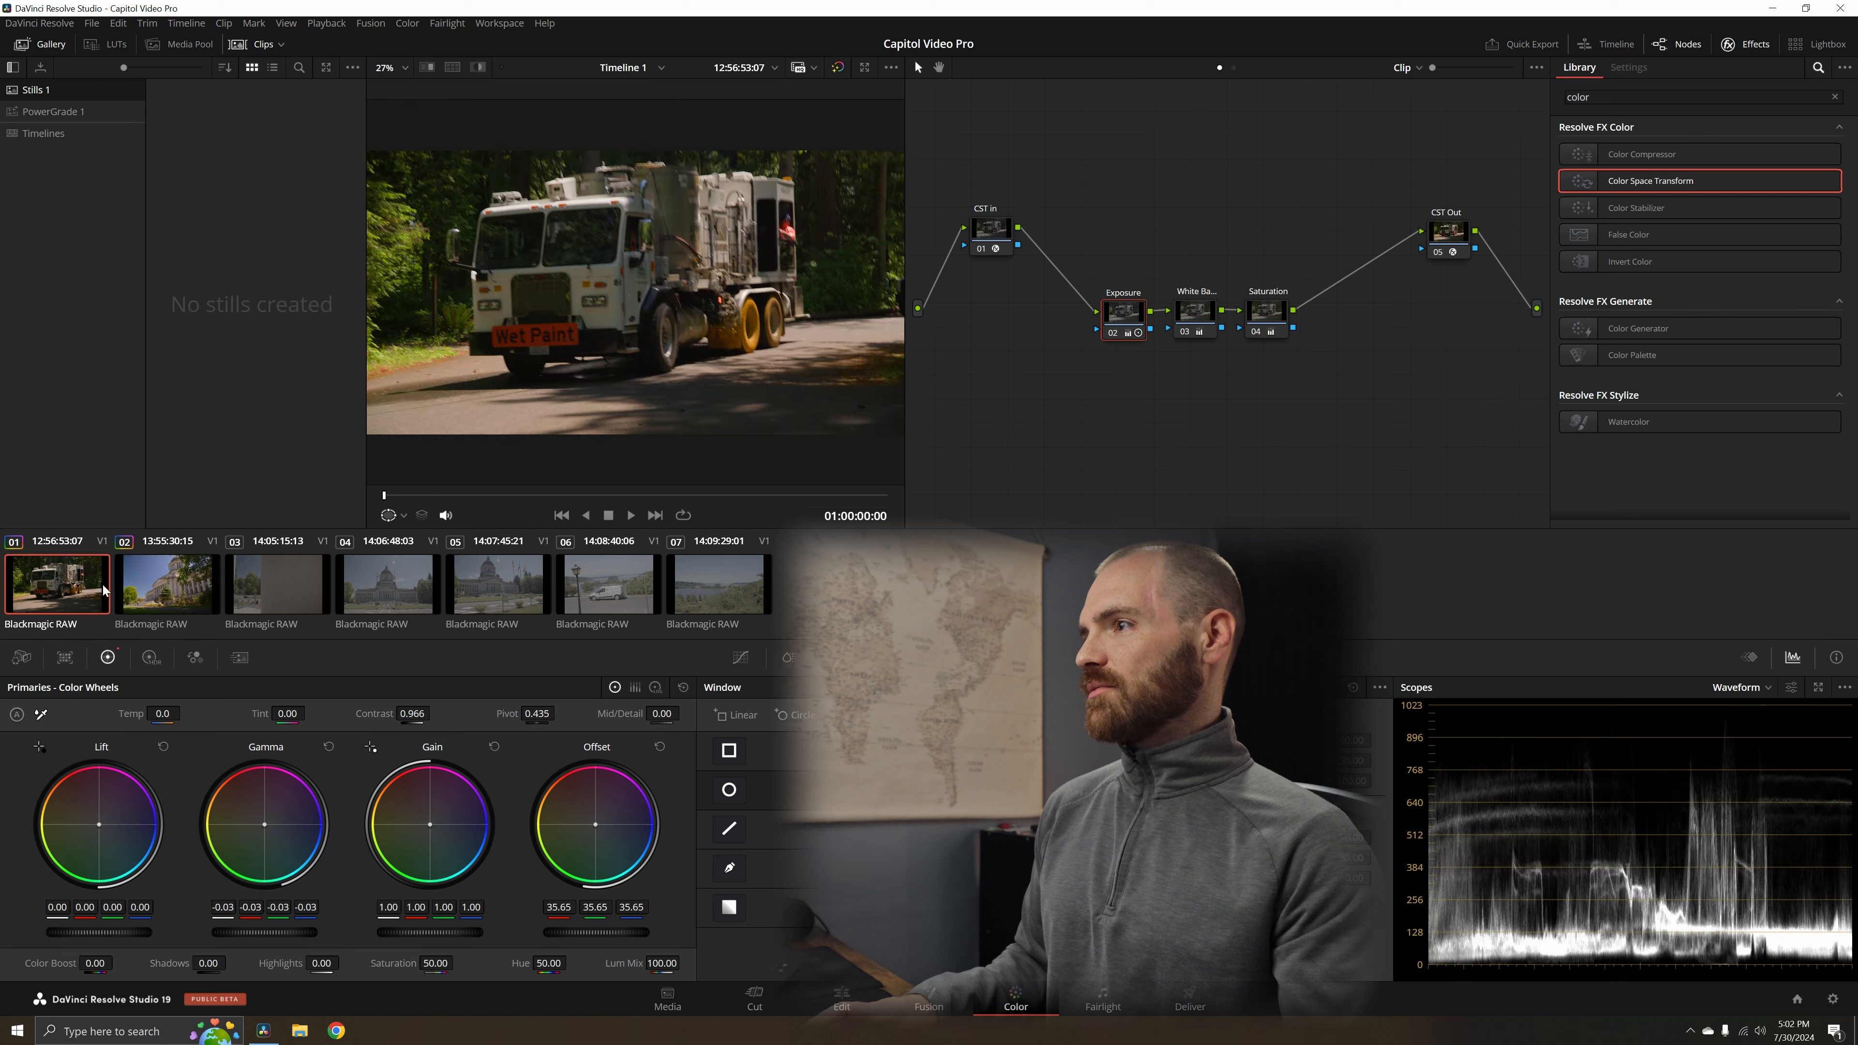
{"action": "key", "text": "Down"}
{"action": "key", "text": "Down"}
{"action": "left_click", "coordinate": [183, 578]}
- Compare the second clip's image with its three balancing nodes off and on, and review the first clip again
{"action": "left_click_drag", "start_coordinate": [1412, 365], "coordinate": [1069, 307]}
{"action": "key", "text": "ctrl+d"}
{"action": "key", "text": "ctrl+d"}
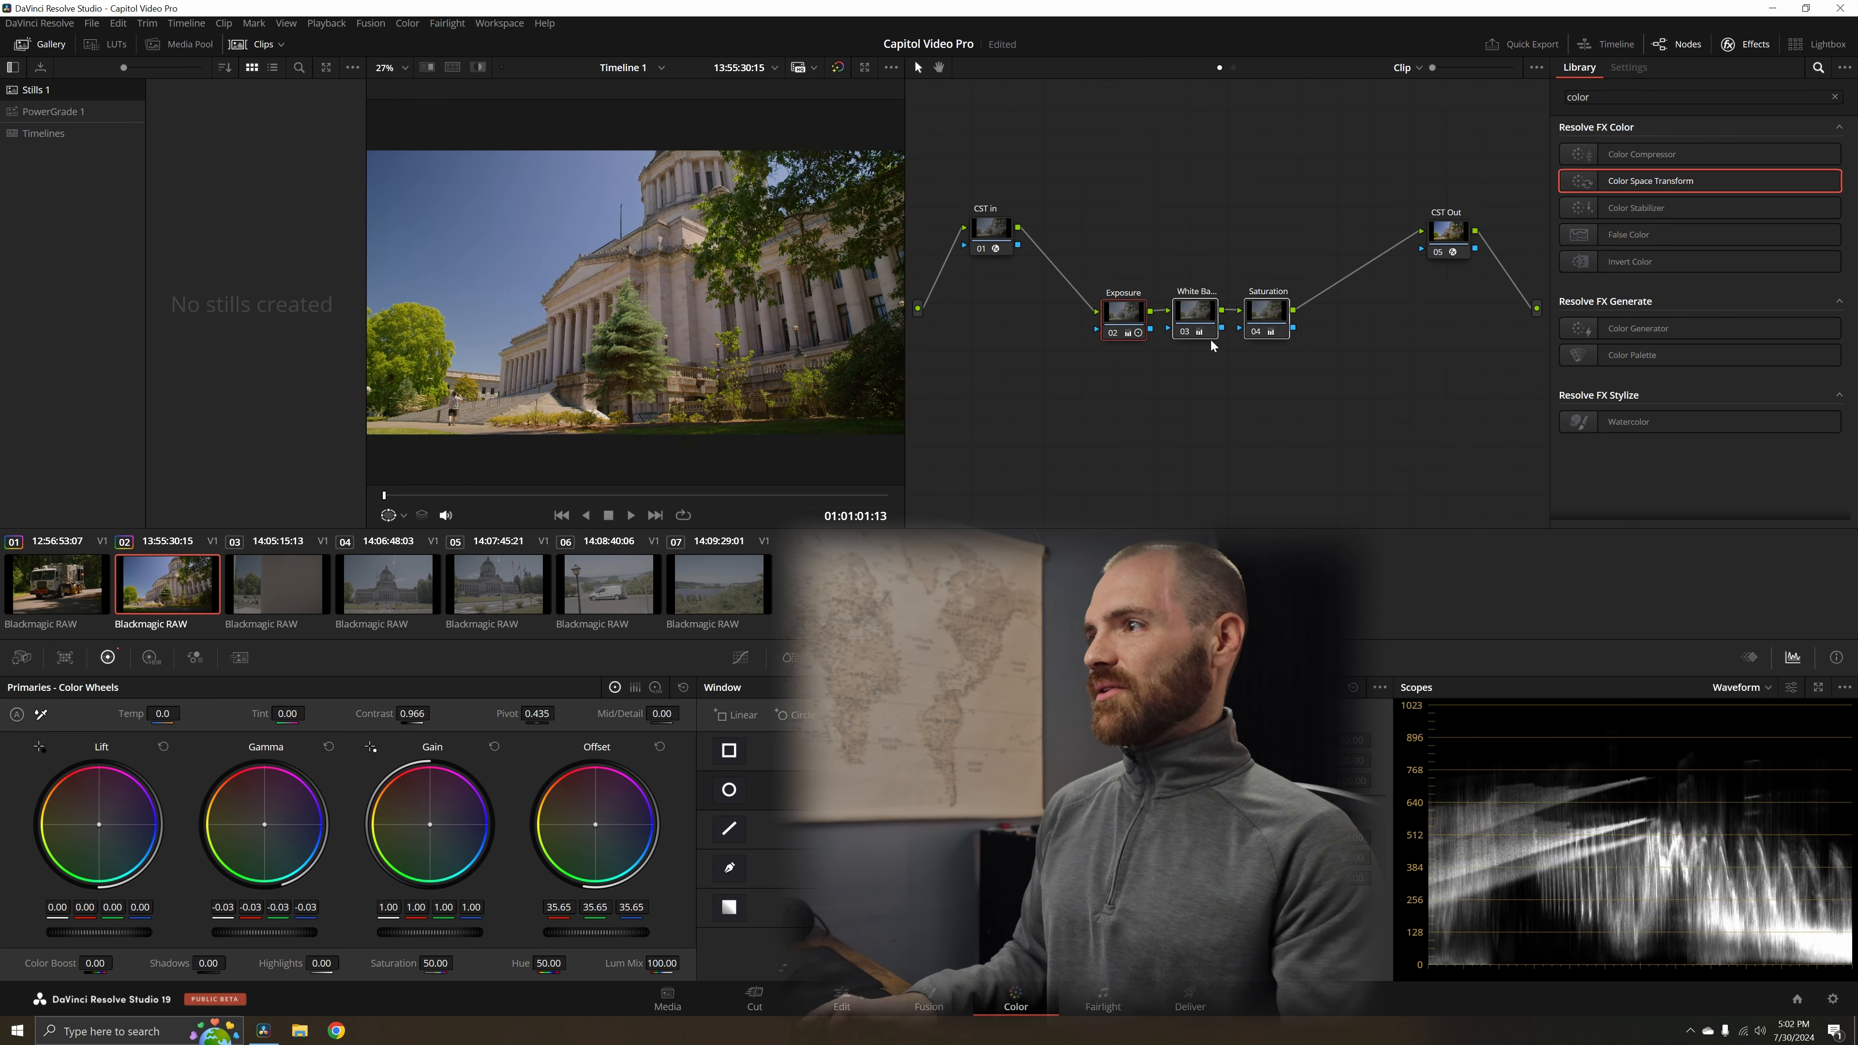
{"action": "left_click_drag", "start_coordinate": [1310, 390], "coordinate": [1098, 304]}
{"action": "key", "text": "ctrl+d"}
{"action": "key", "text": "ctrl+d"}
{"action": "left_click", "coordinate": [1133, 424]}
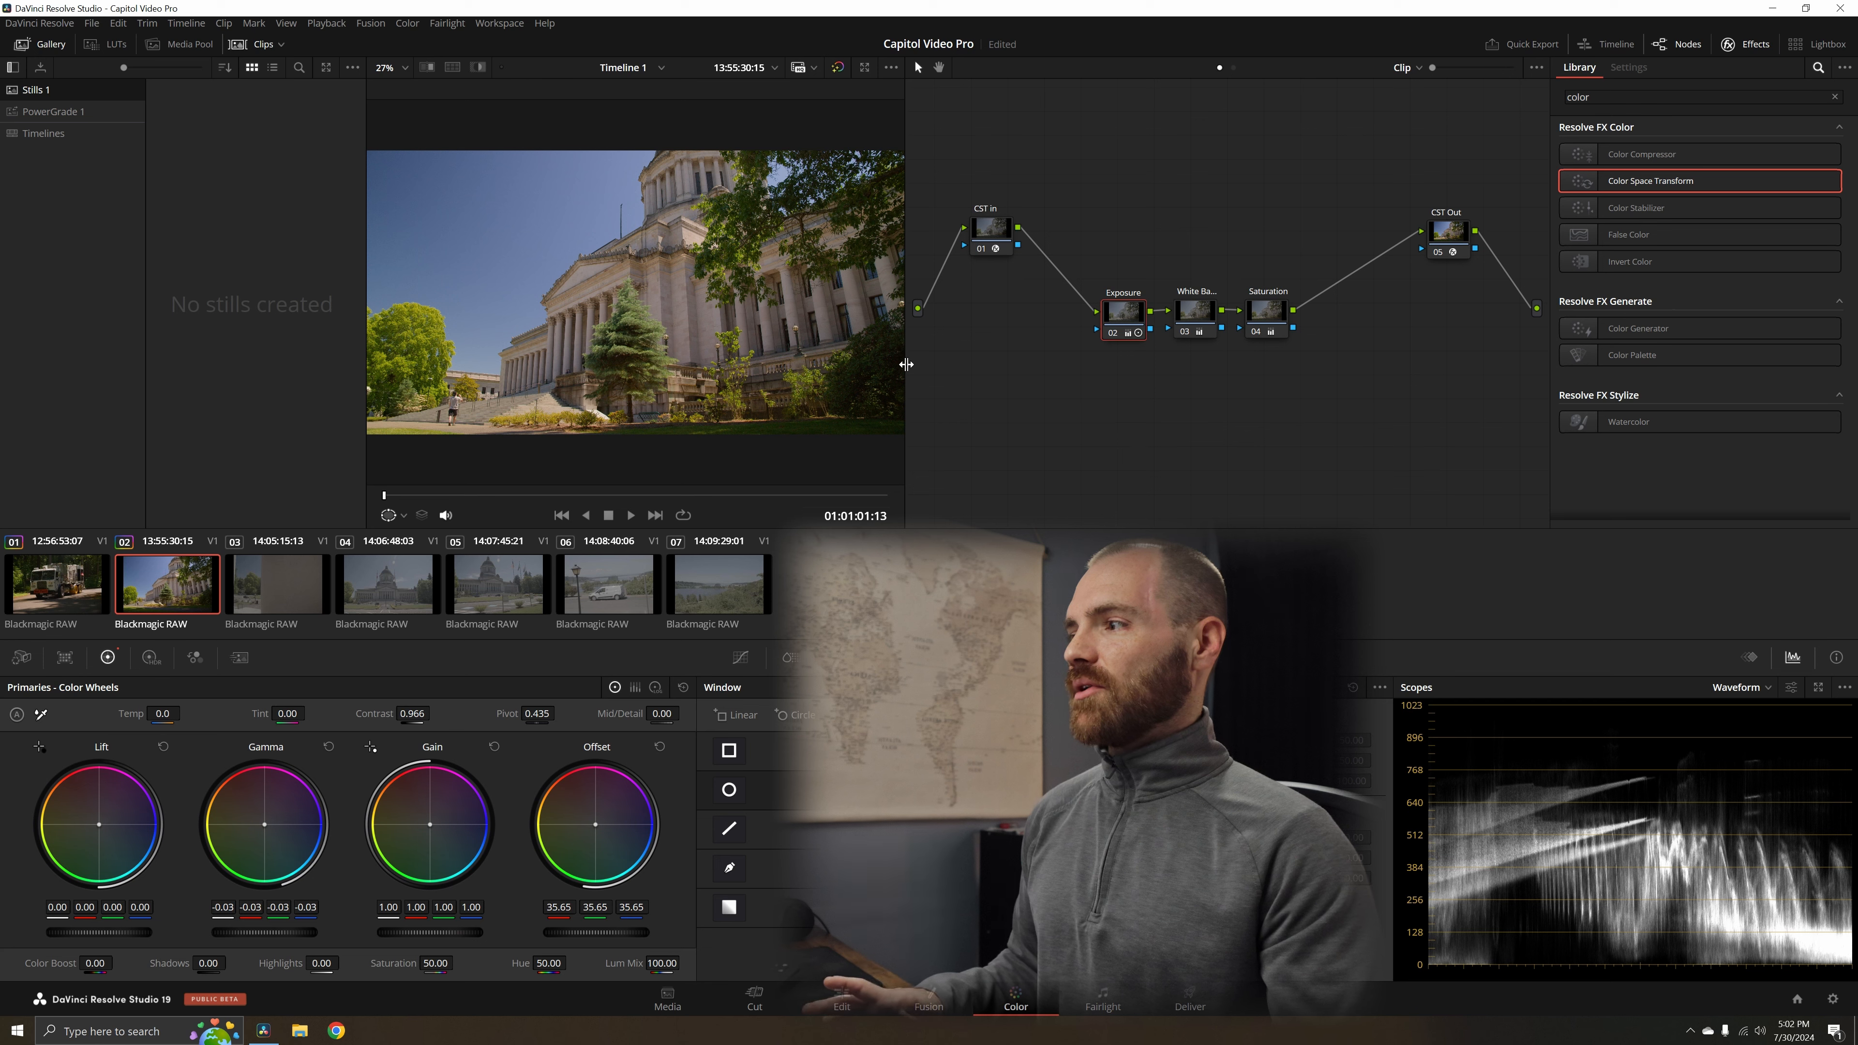
{"action": "left_click", "coordinate": [66, 600]}
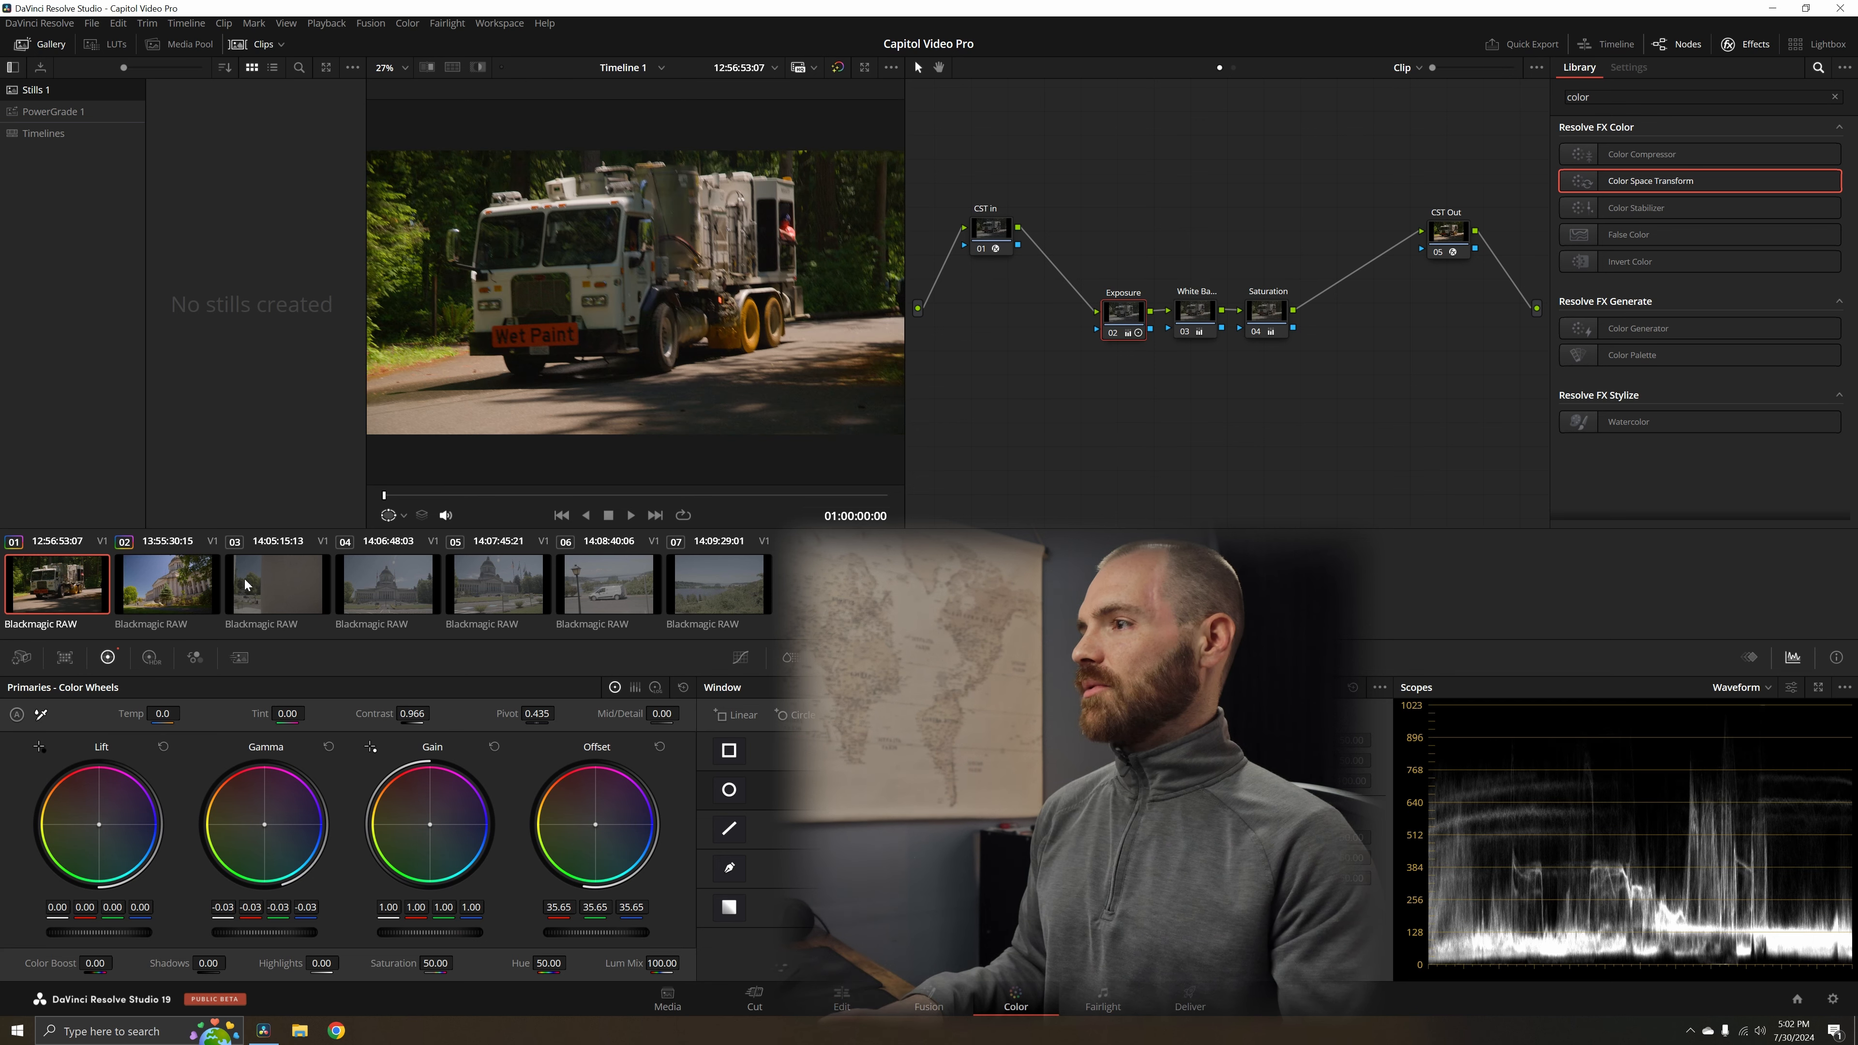
- Grab a still of the second clip in the Stills 1 album and label it "First Power Grade"
{"action": "left_click", "coordinate": [216, 583]}
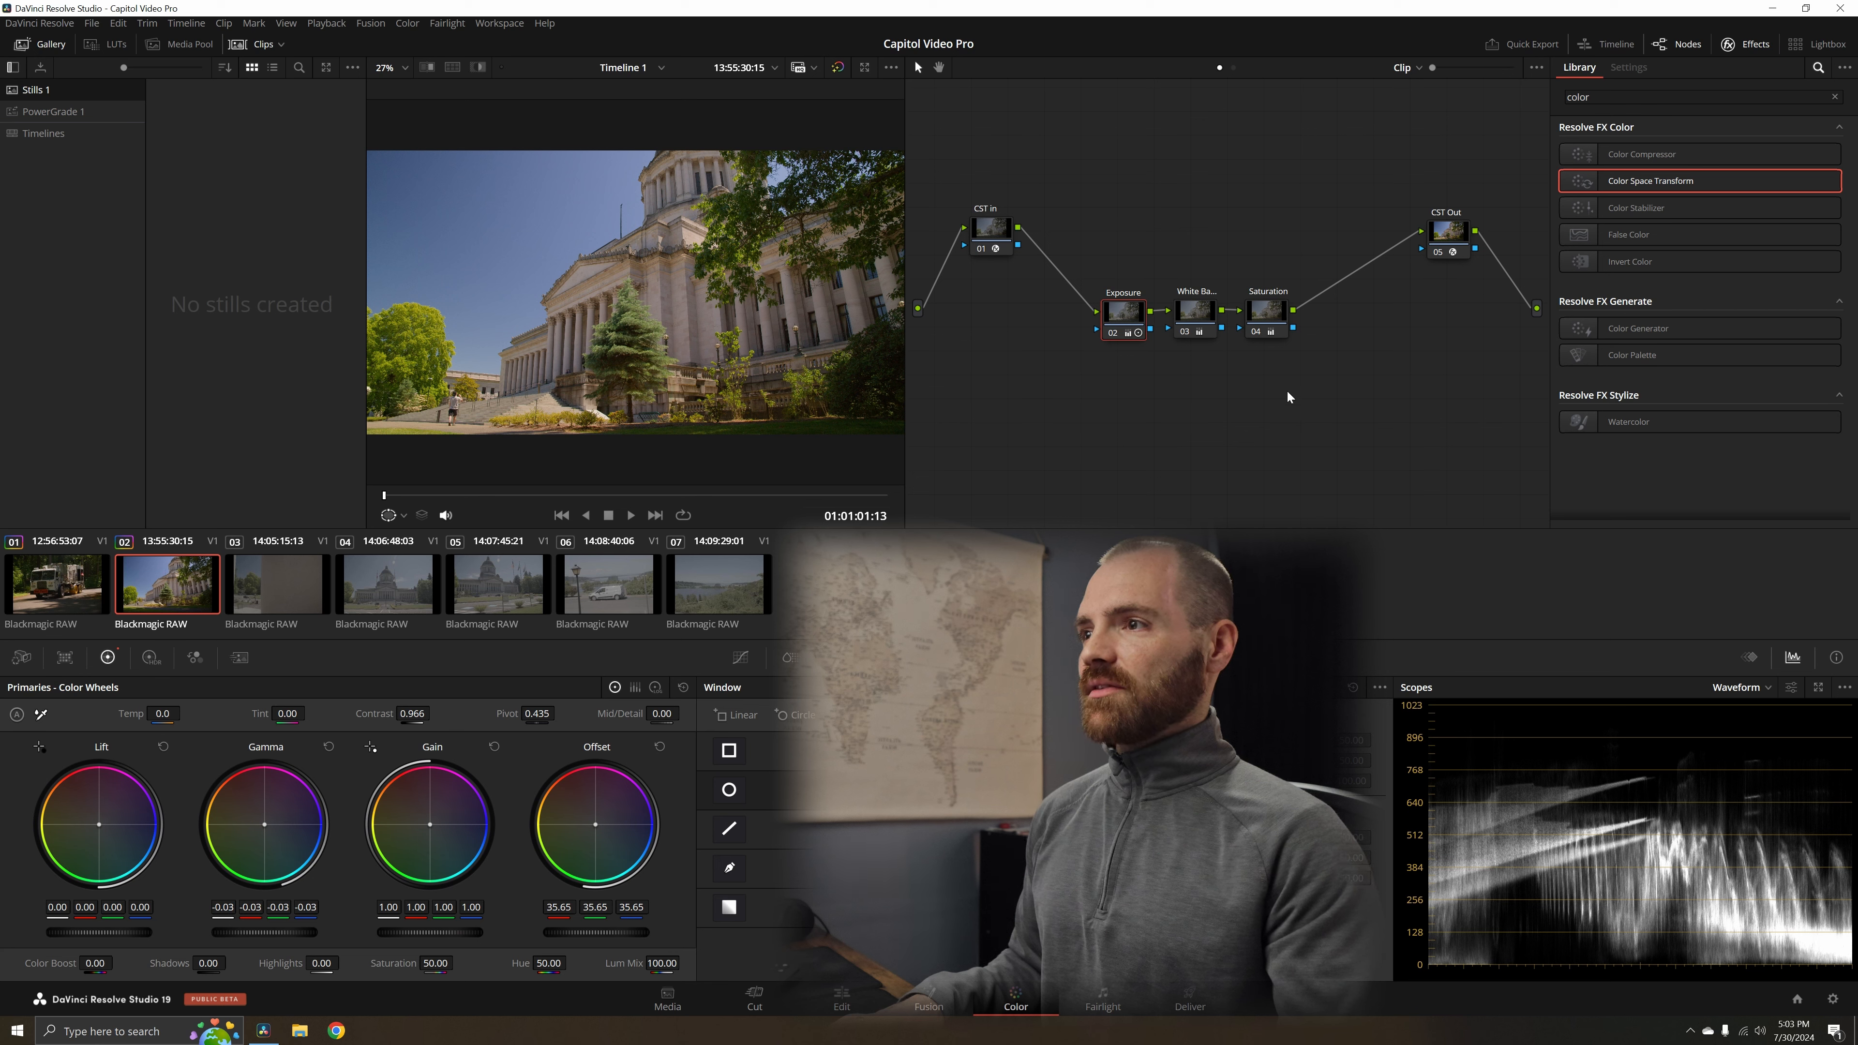
{"action": "right_click", "coordinate": [753, 310]}
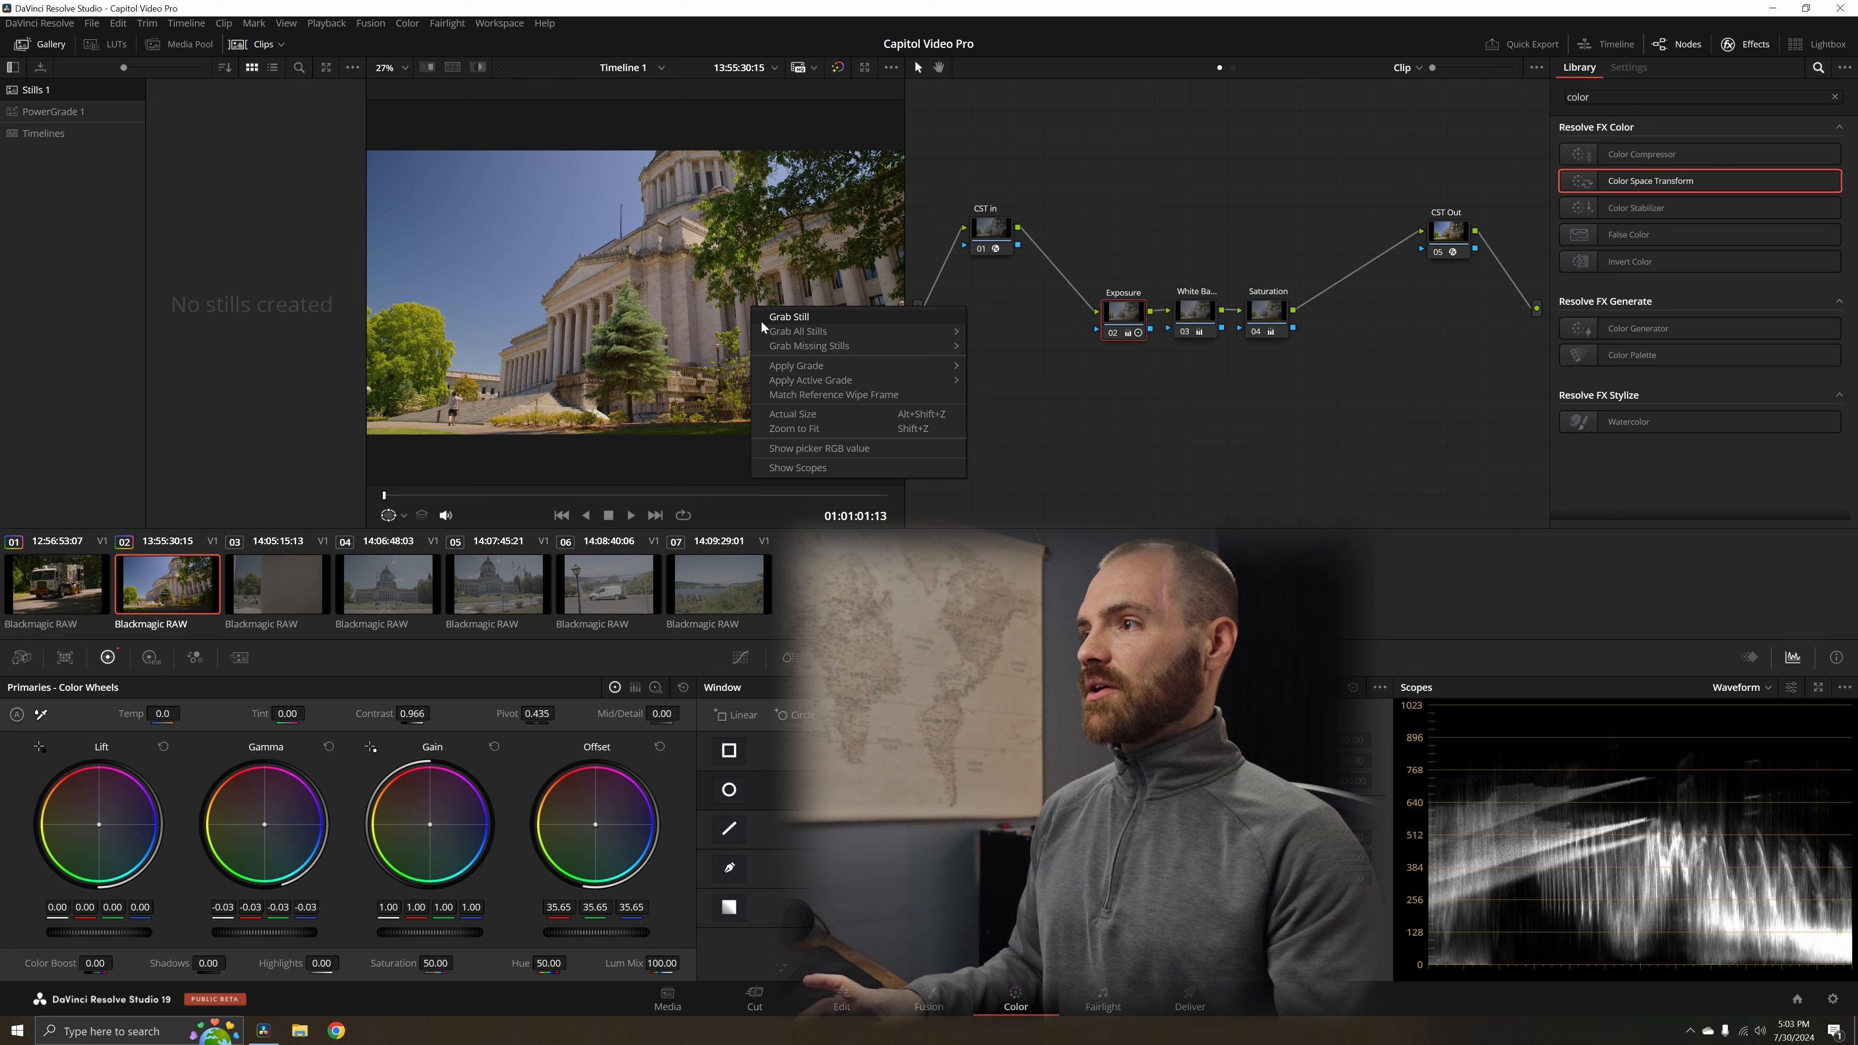
{"action": "left_click", "coordinate": [788, 316]}
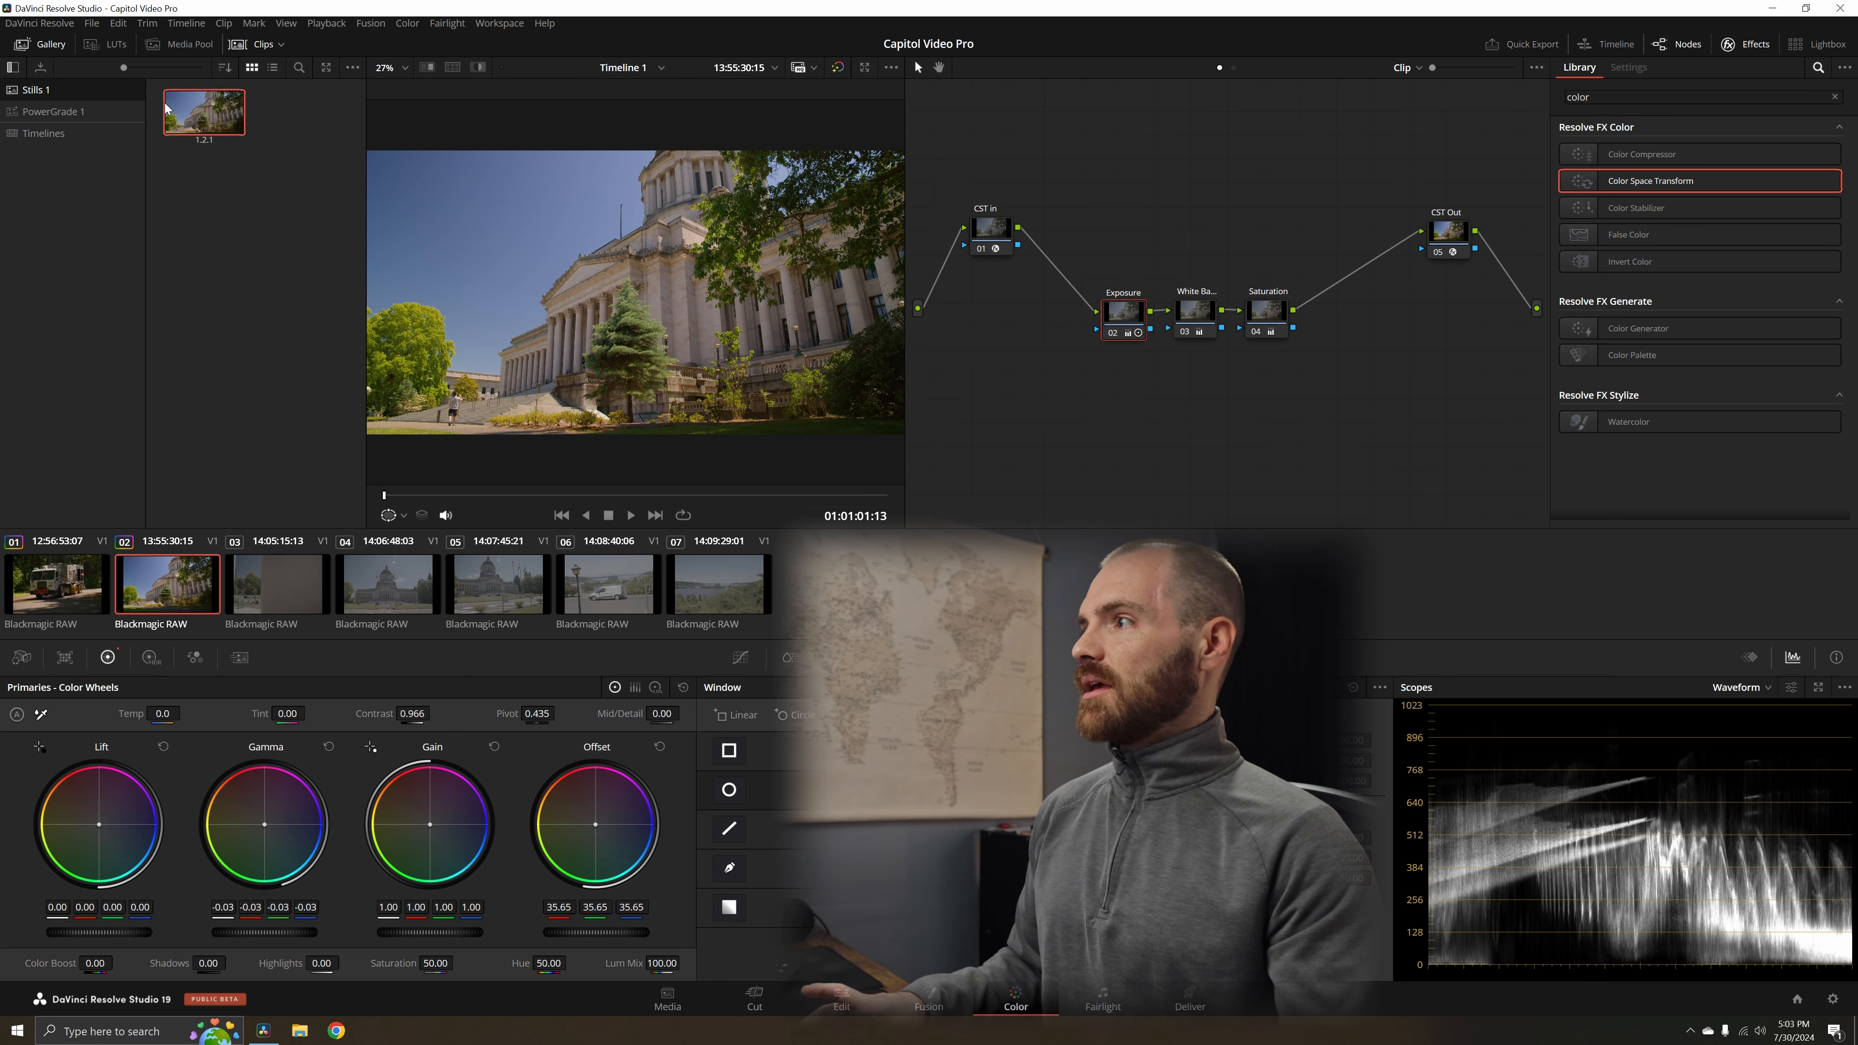
{"action": "right_click", "coordinate": [227, 121]}
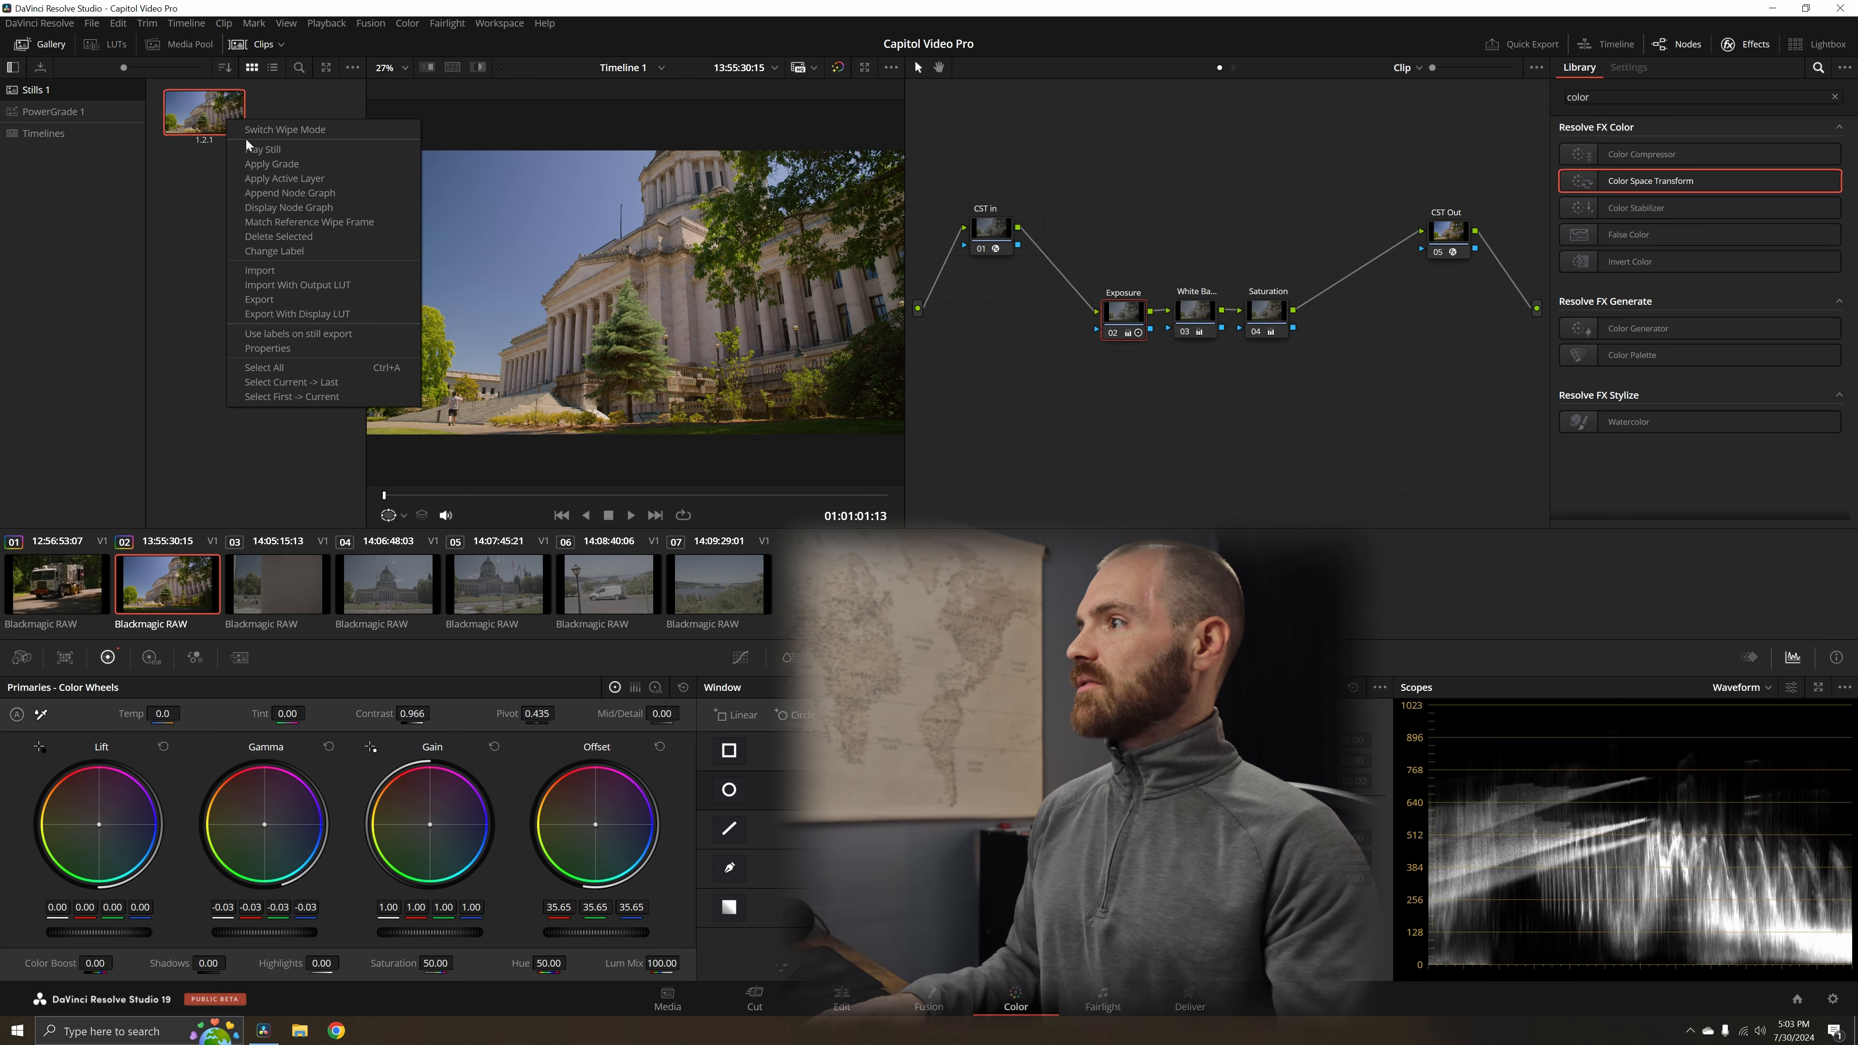
{"action": "left_click", "coordinate": [302, 251]}
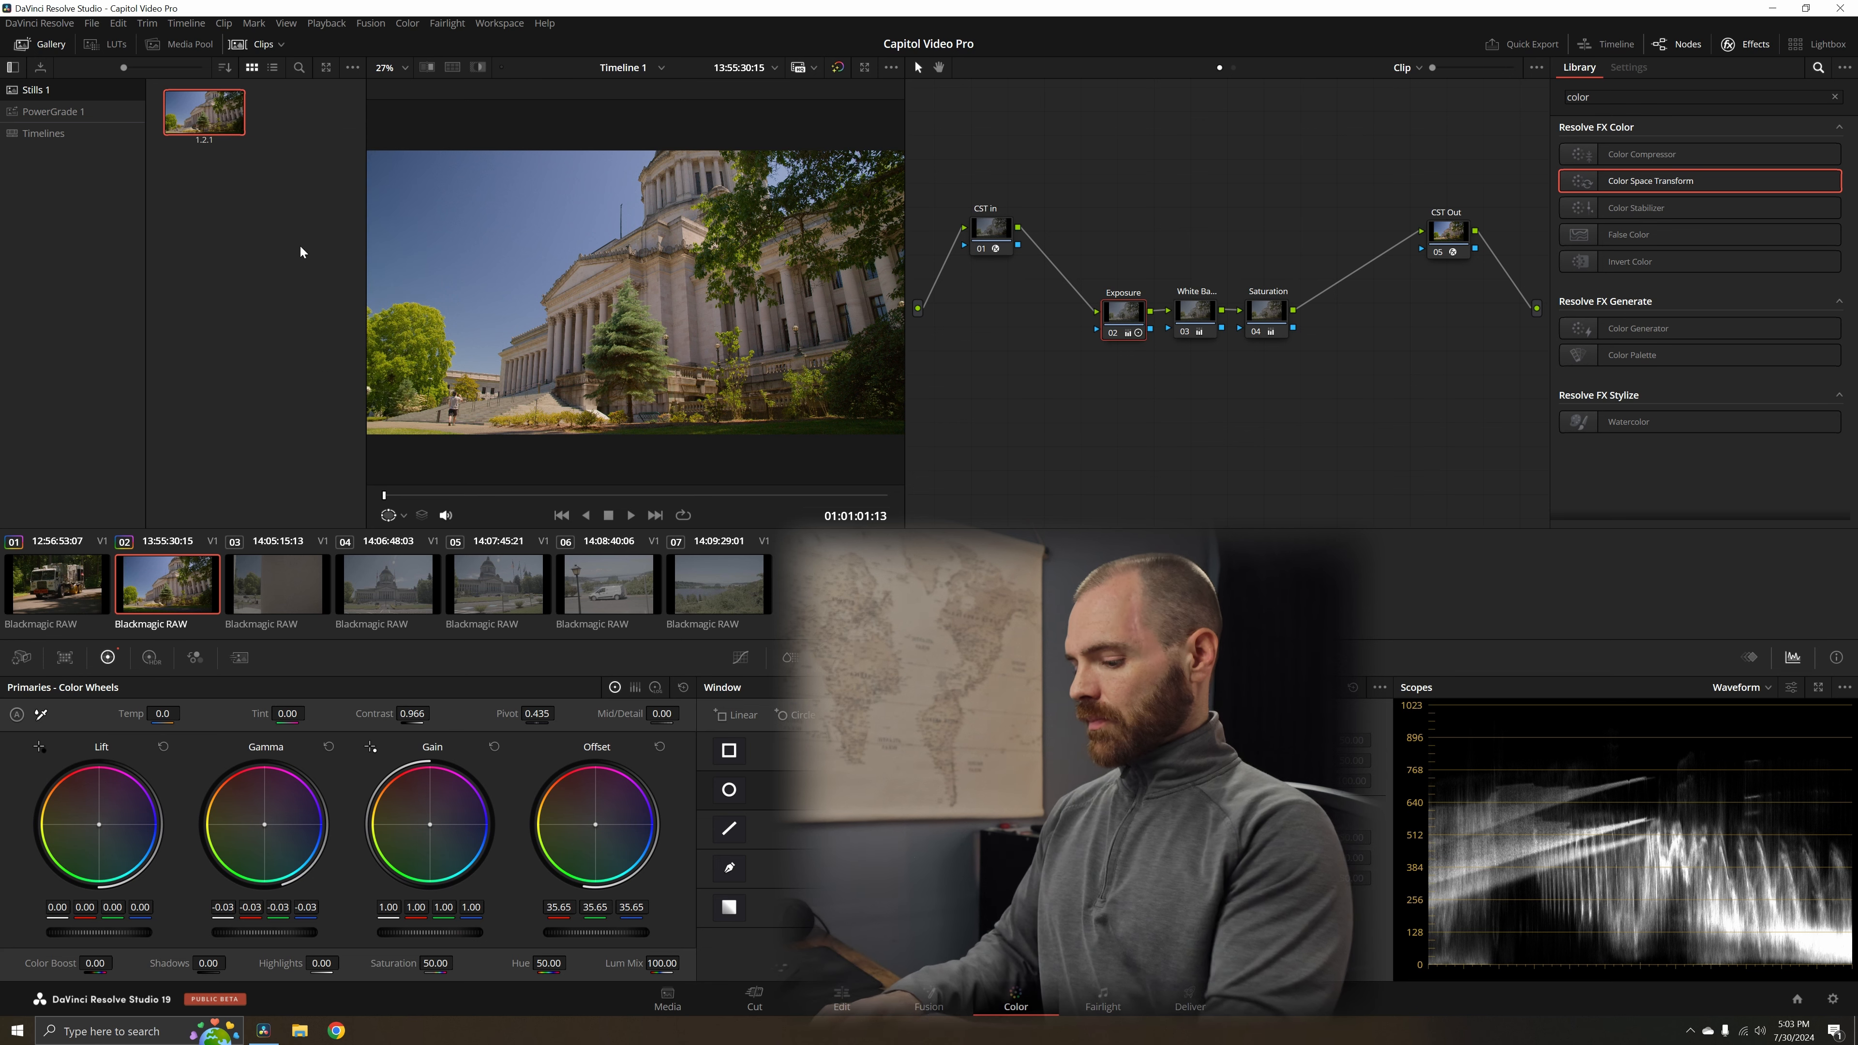
{"action": "type", "text": "First Power Grade"}
{"action": "key", "text": "Return"}
{"action": "left_click", "coordinate": [300, 247]}
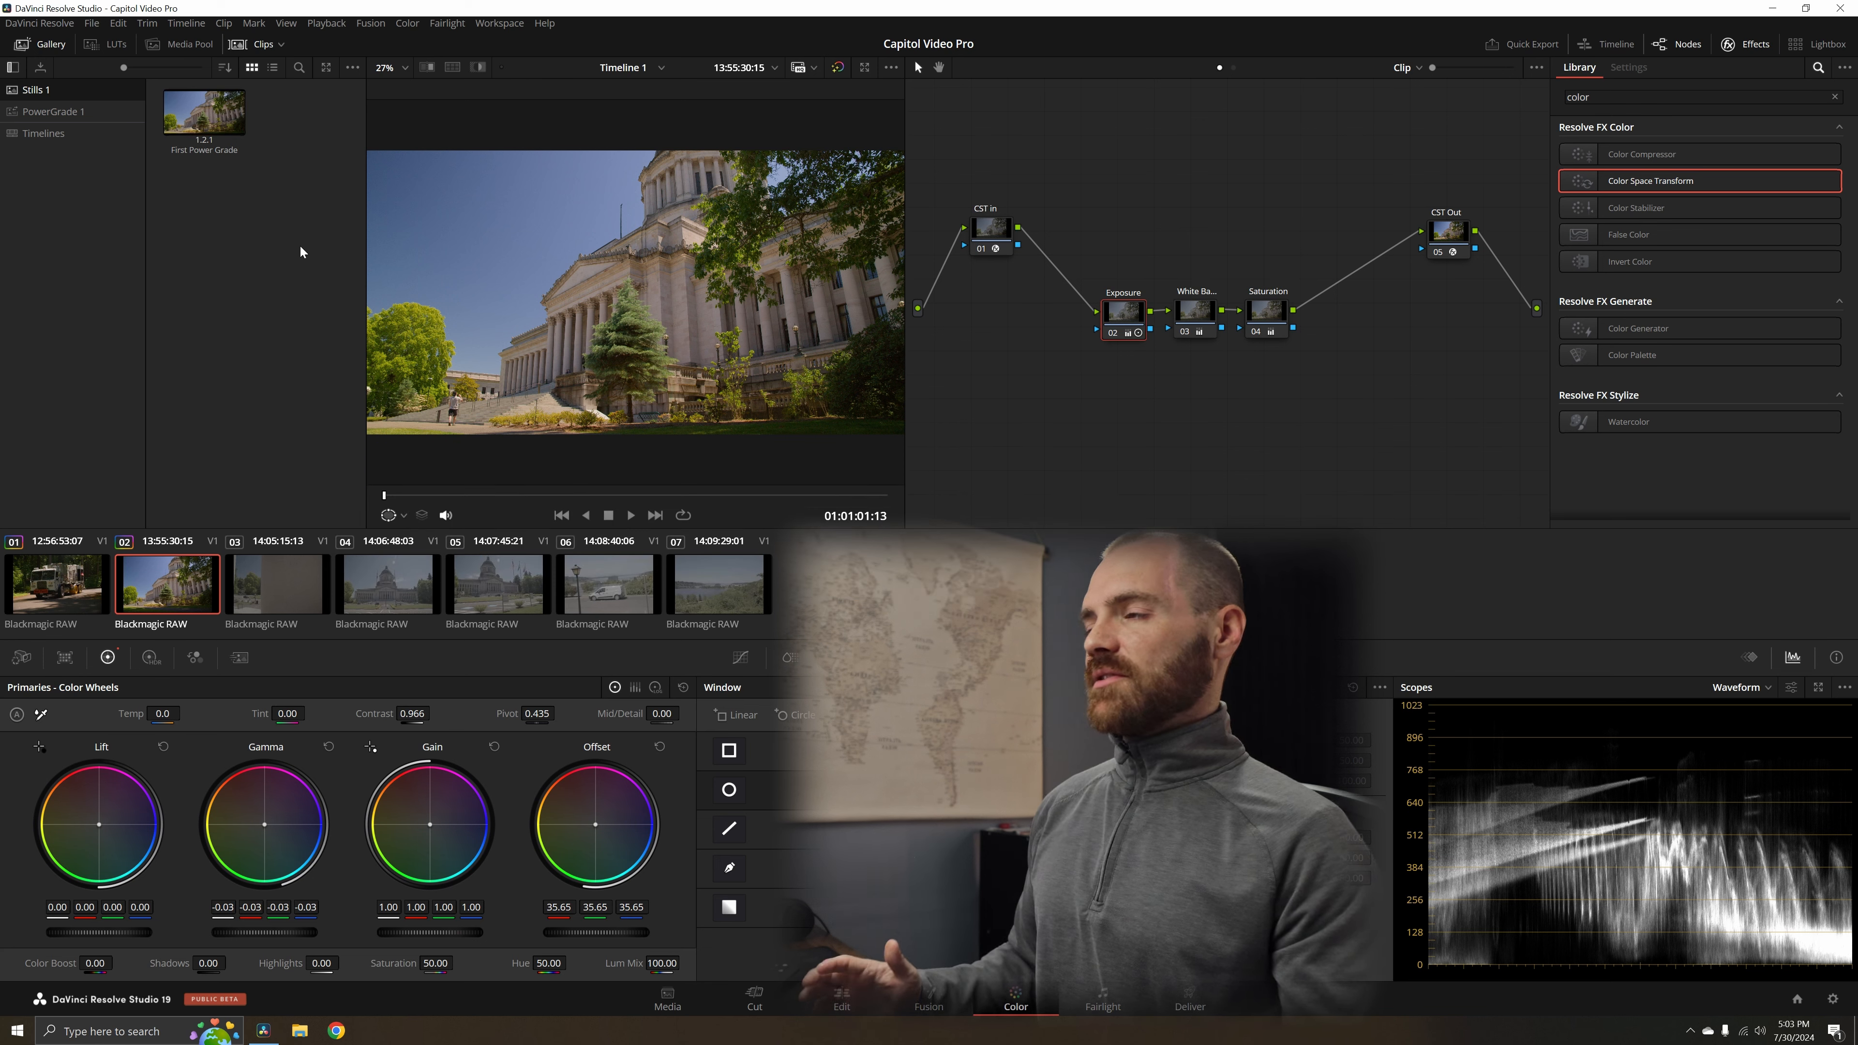
- Apply the First Power Grade still to the third clip and move the playhead to a frame showing the capitol building
{"action": "left_click", "coordinate": [292, 608]}
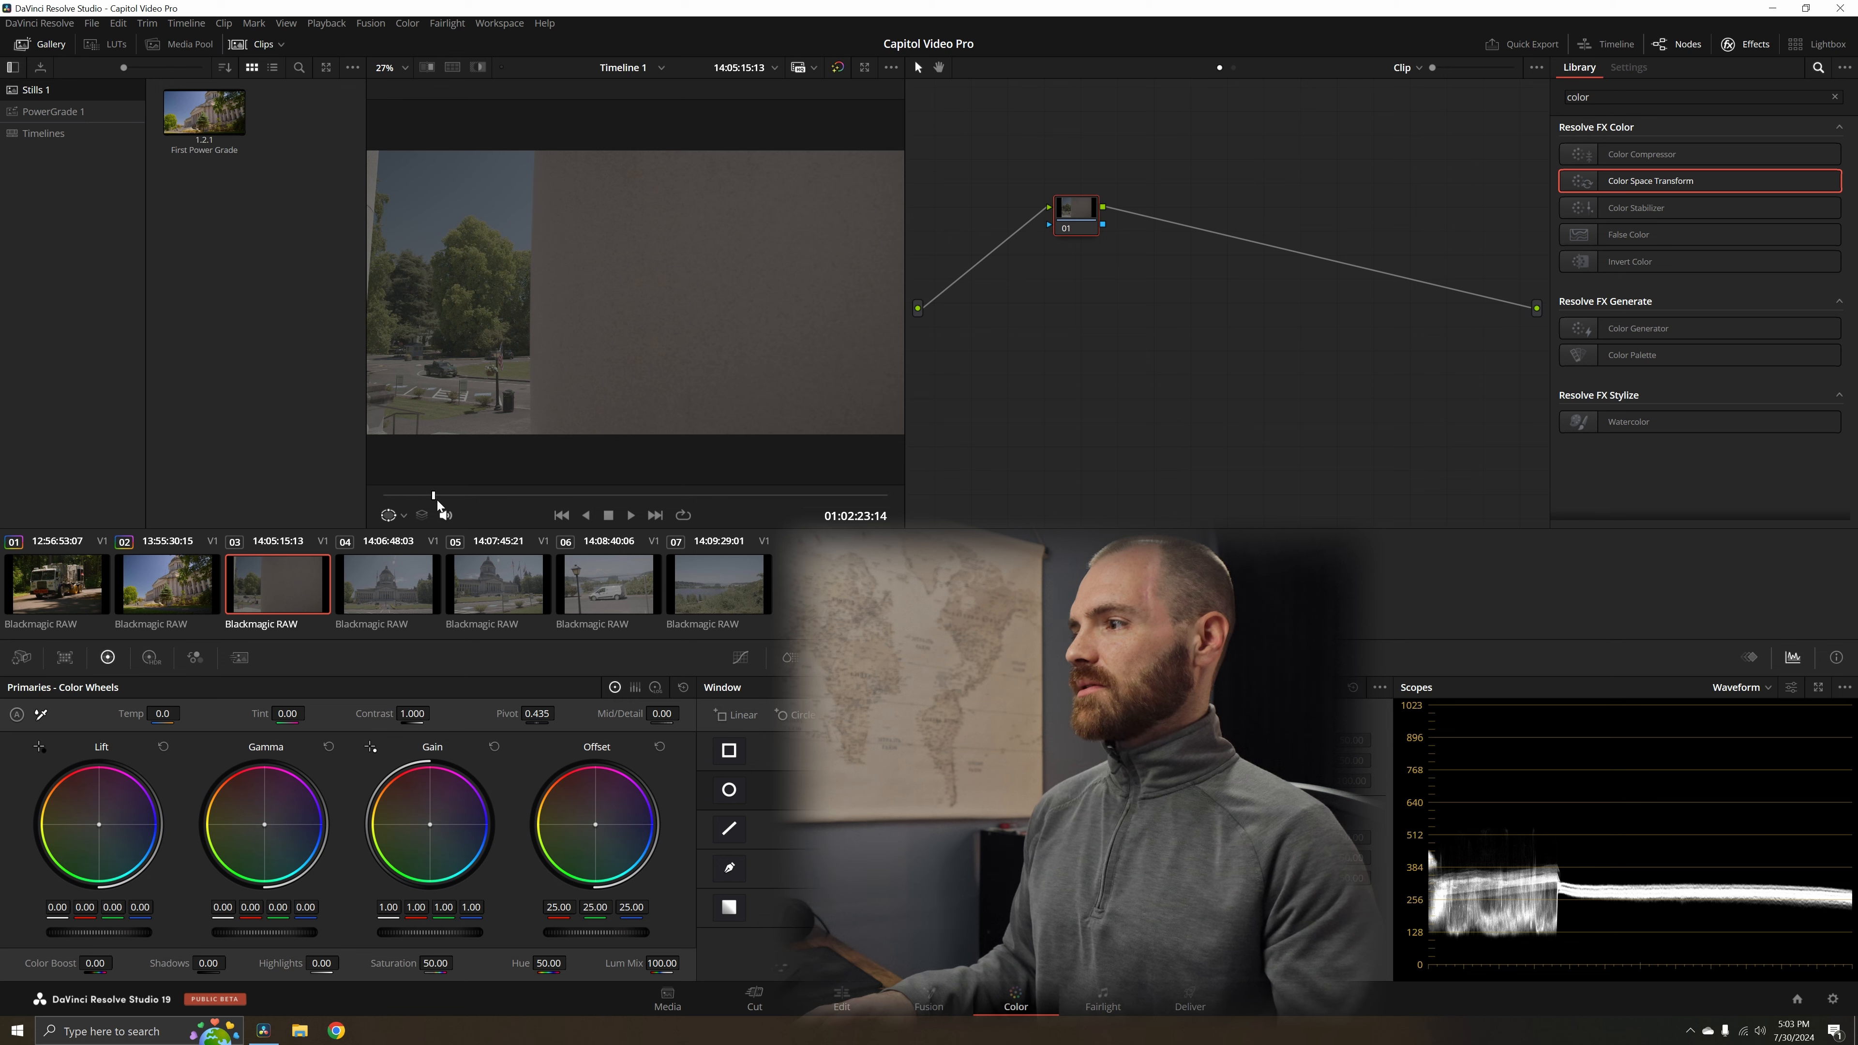
{"action": "left_click_drag", "start_coordinate": [434, 498], "coordinate": [521, 496]}
{"action": "left_click_drag", "start_coordinate": [181, 127], "coordinate": [774, 281]}
{"action": "left_click_drag", "start_coordinate": [554, 496], "coordinate": [608, 496]}
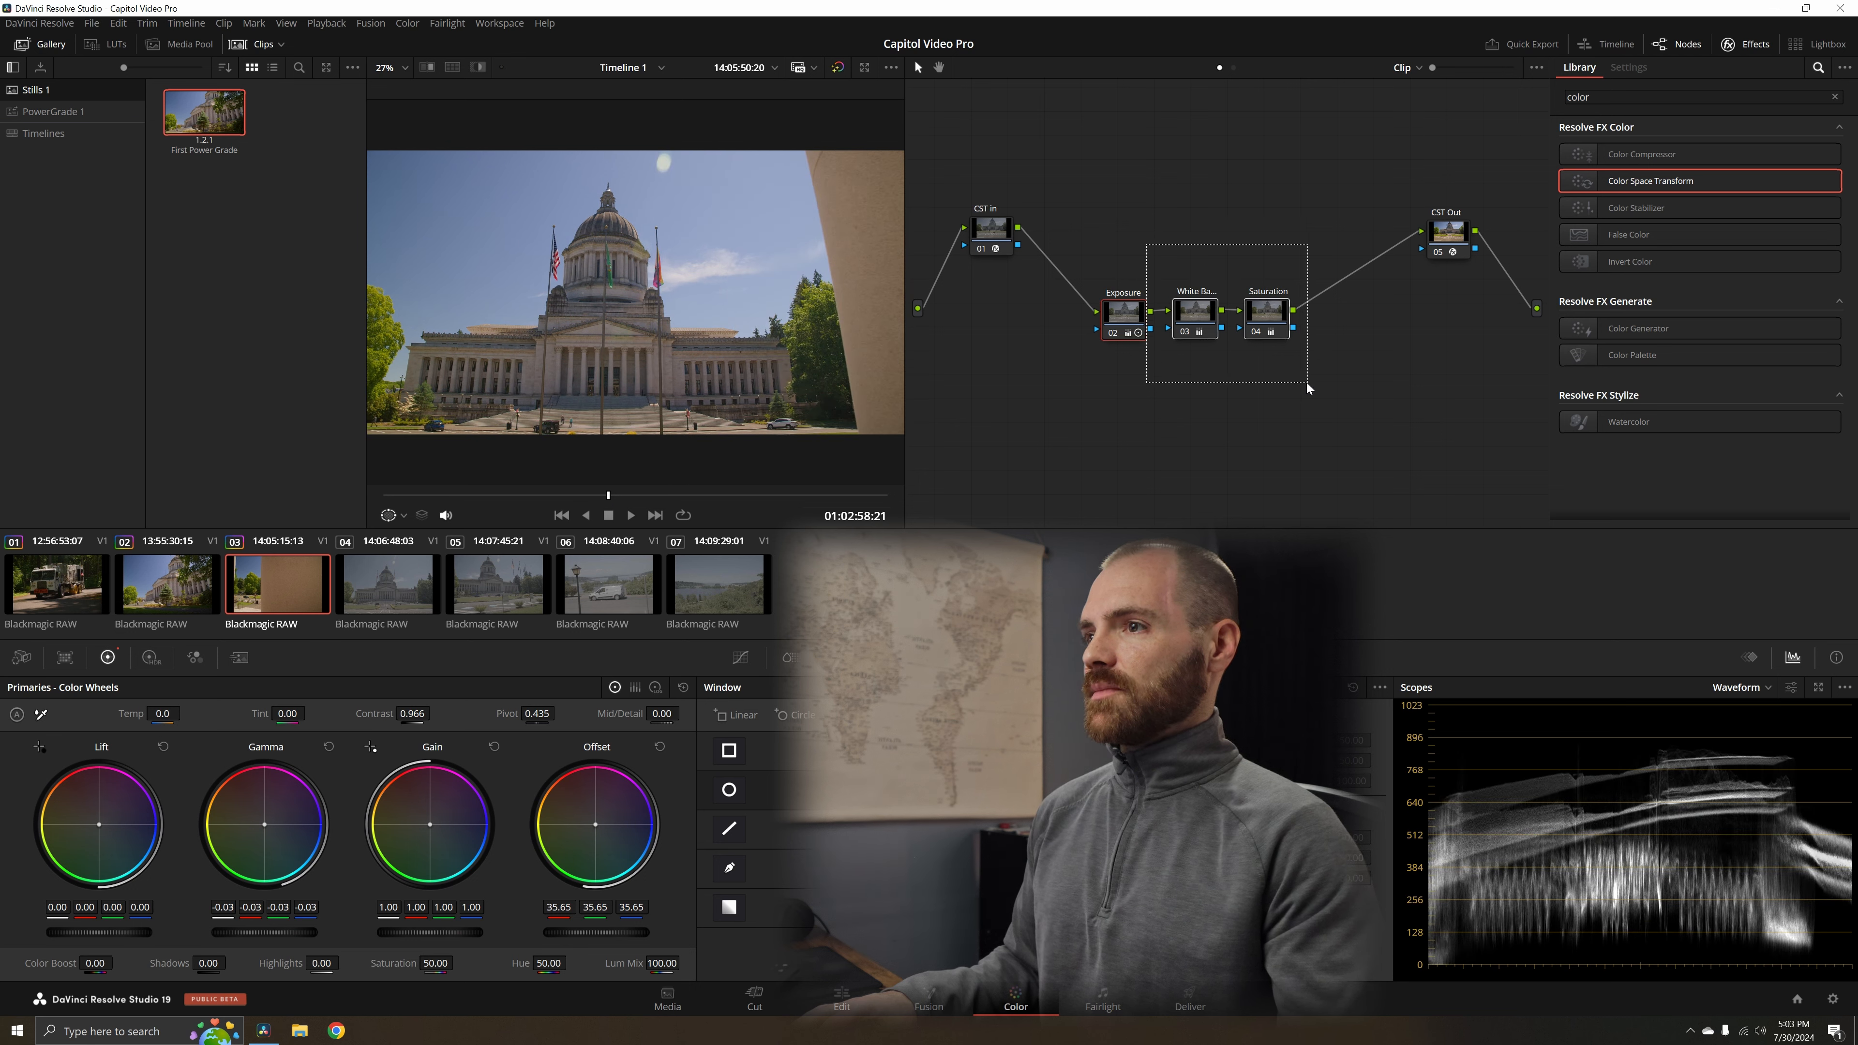
- Grab a still of the third clip's grade into the PowerGrade 1 album
{"action": "left_click", "coordinate": [53, 112]}
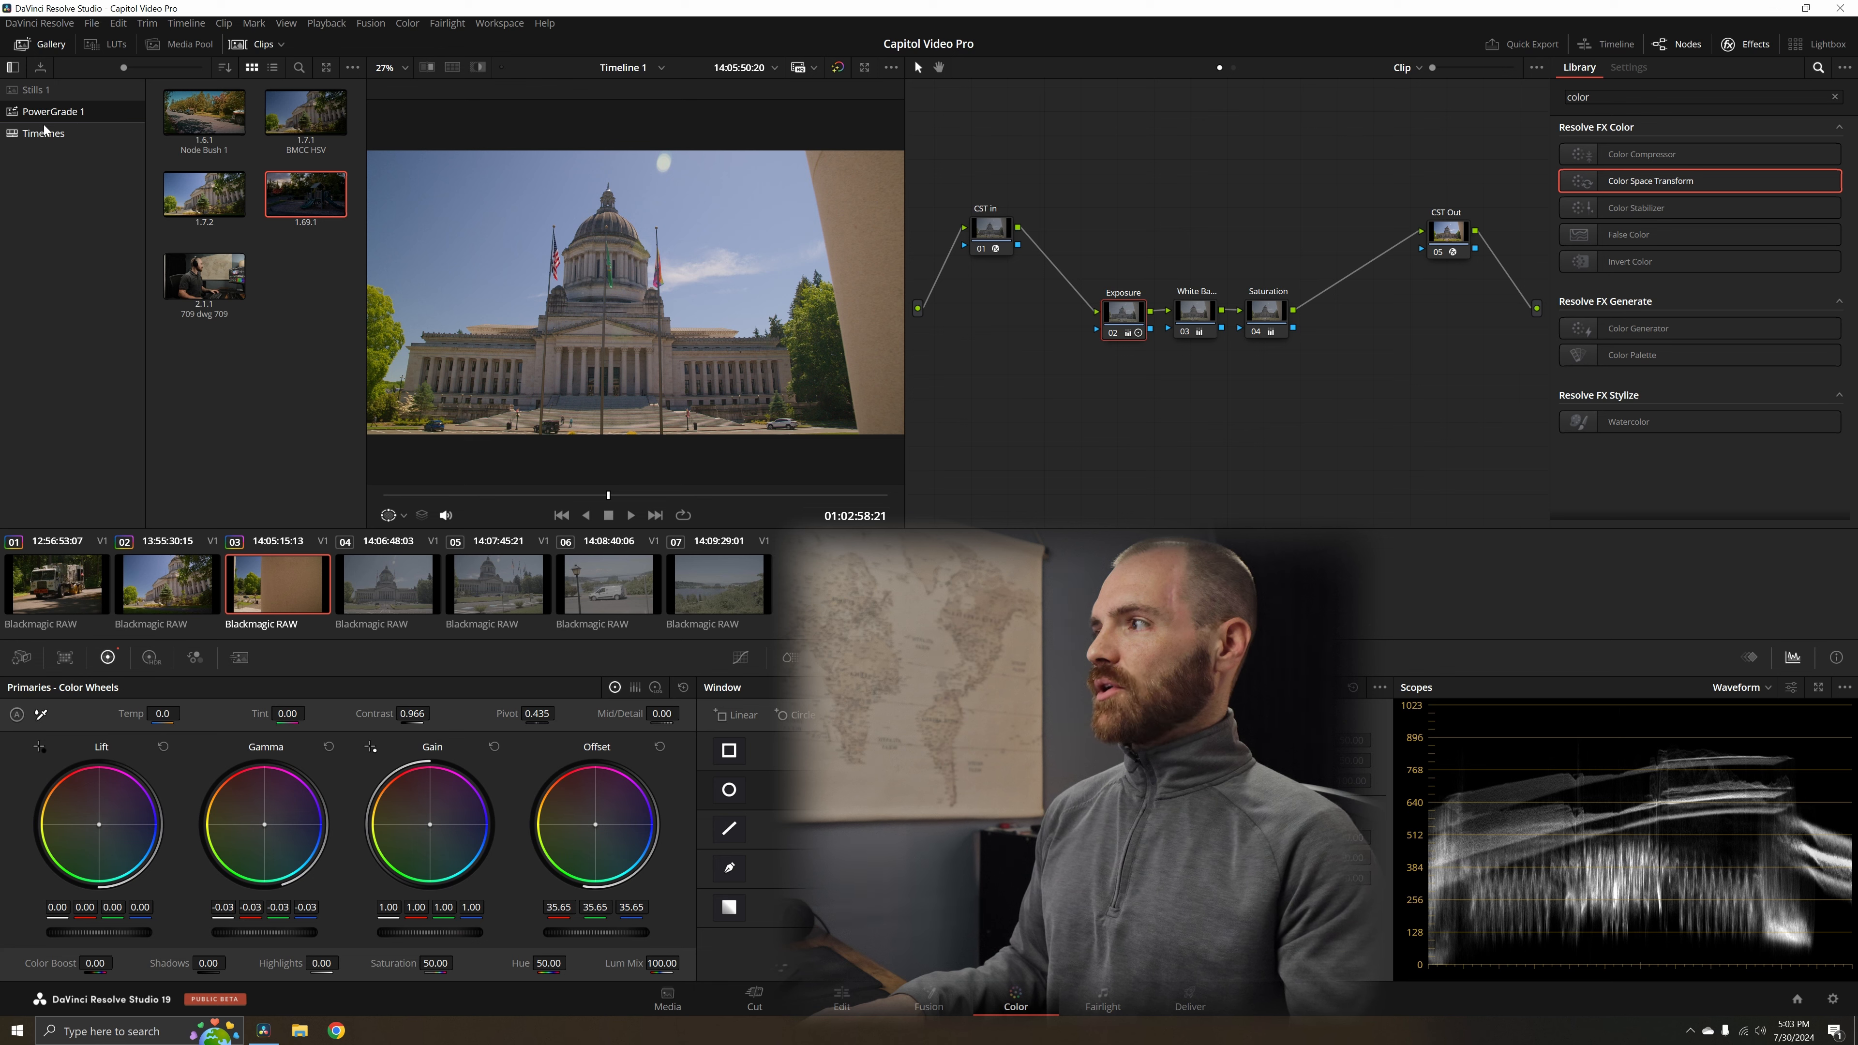
{"action": "right_click", "coordinate": [657, 291]}
{"action": "left_click", "coordinate": [699, 299]}
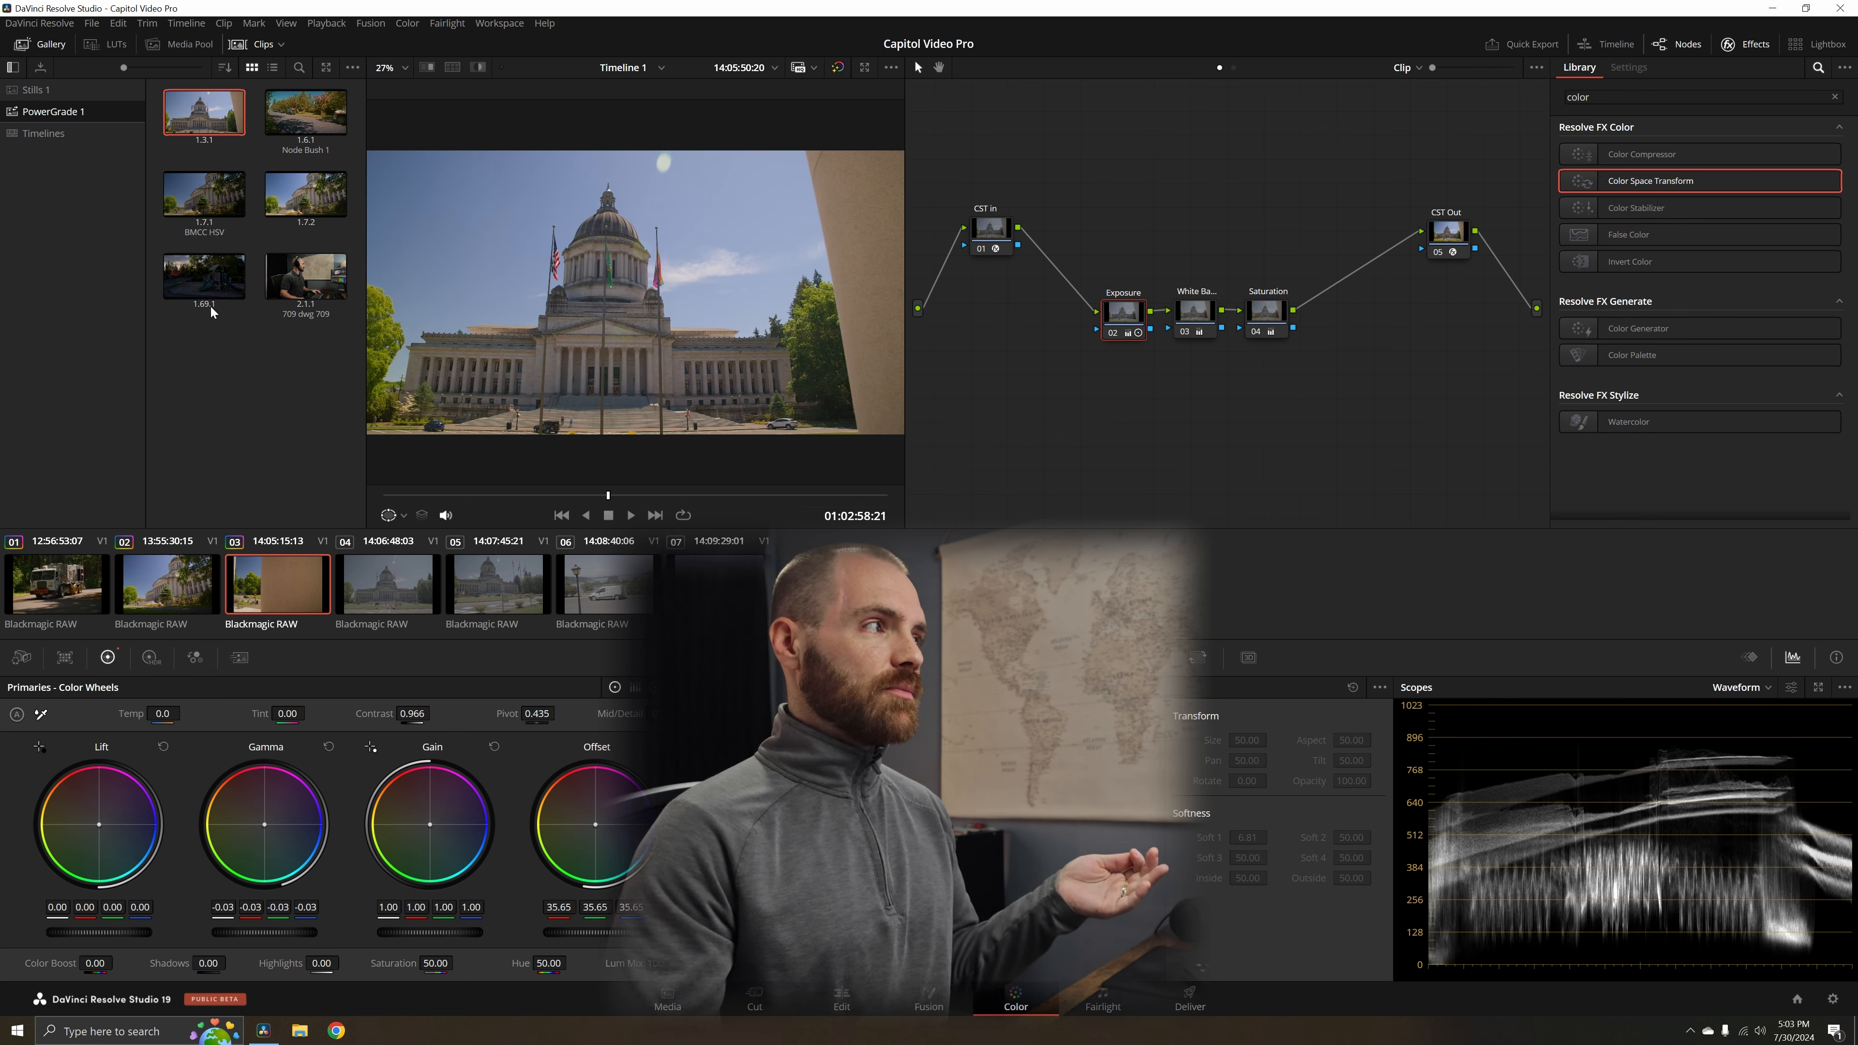
- Compare the stills stored in the Stills 1 and PowerGrade 1 albums
{"action": "left_click", "coordinate": [80, 90]}
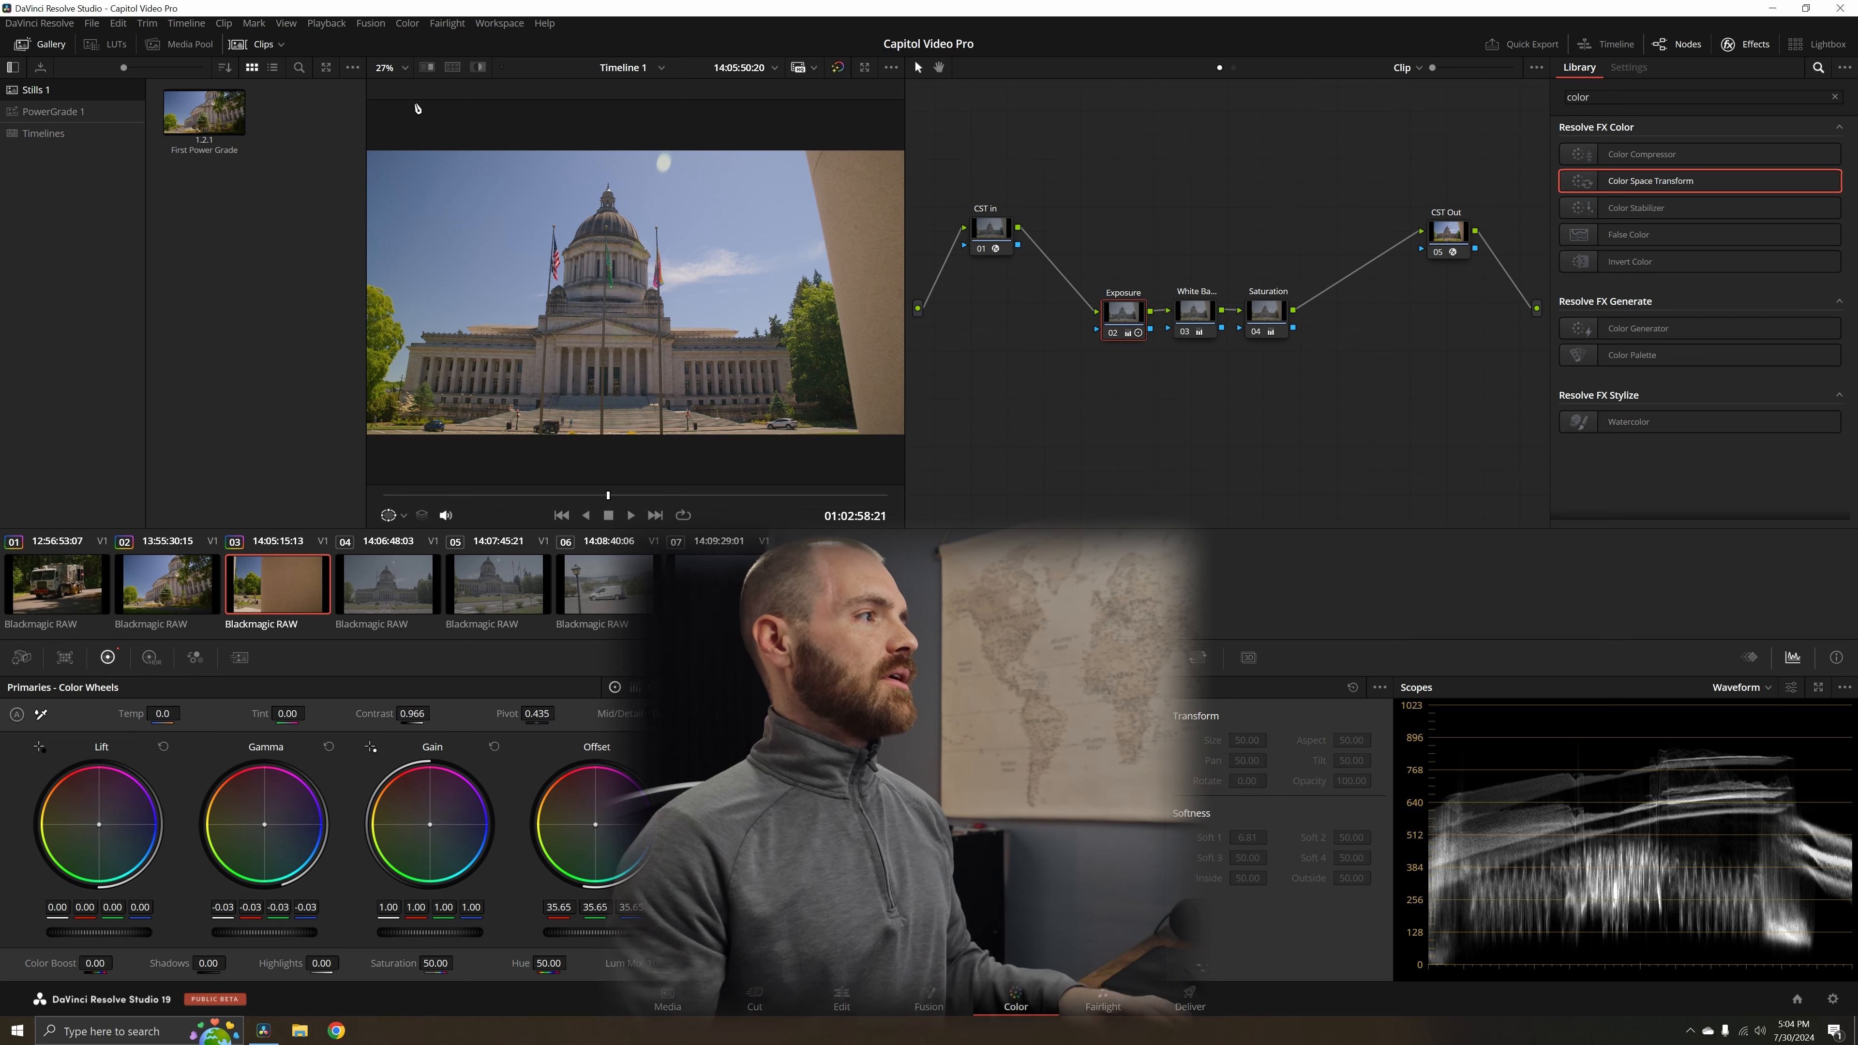
{"action": "left_click", "coordinate": [31, 117]}
{"action": "right_click", "coordinate": [493, 220]}
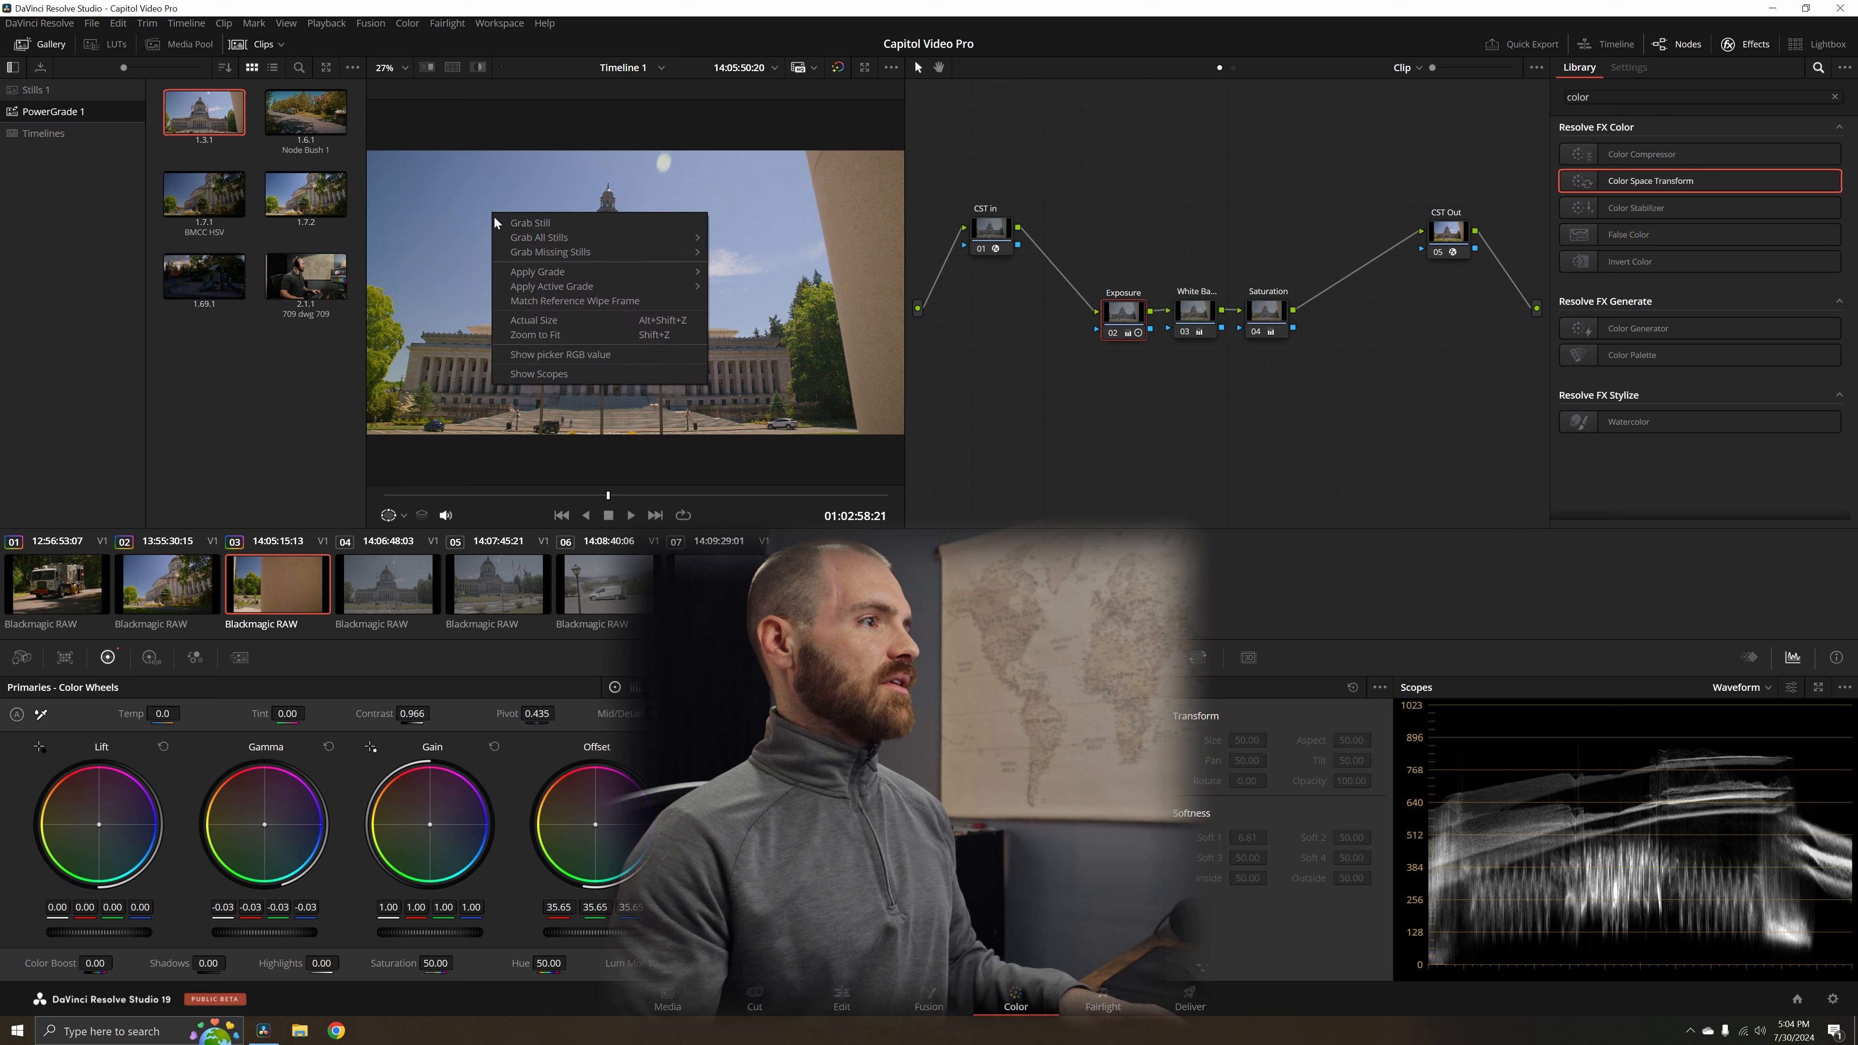
{"action": "left_click", "coordinate": [158, 417]}
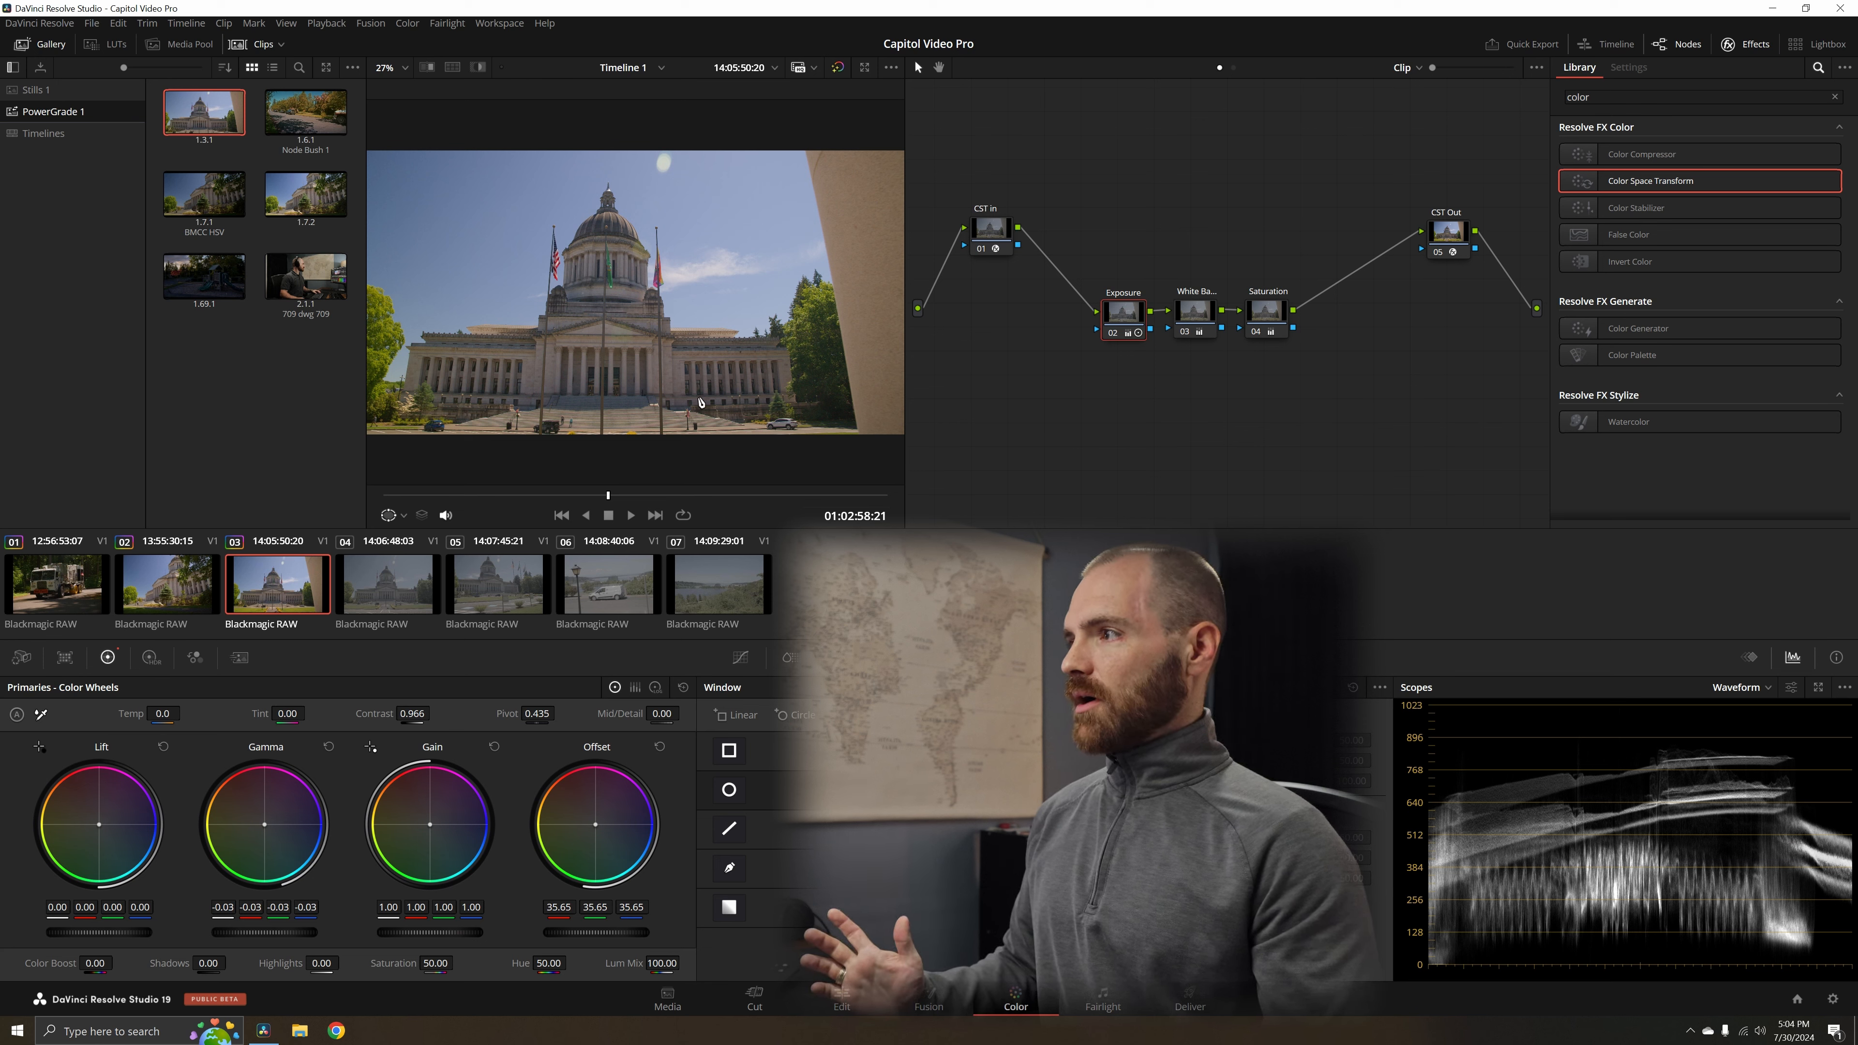
{"action": "left_click", "coordinate": [39, 92]}
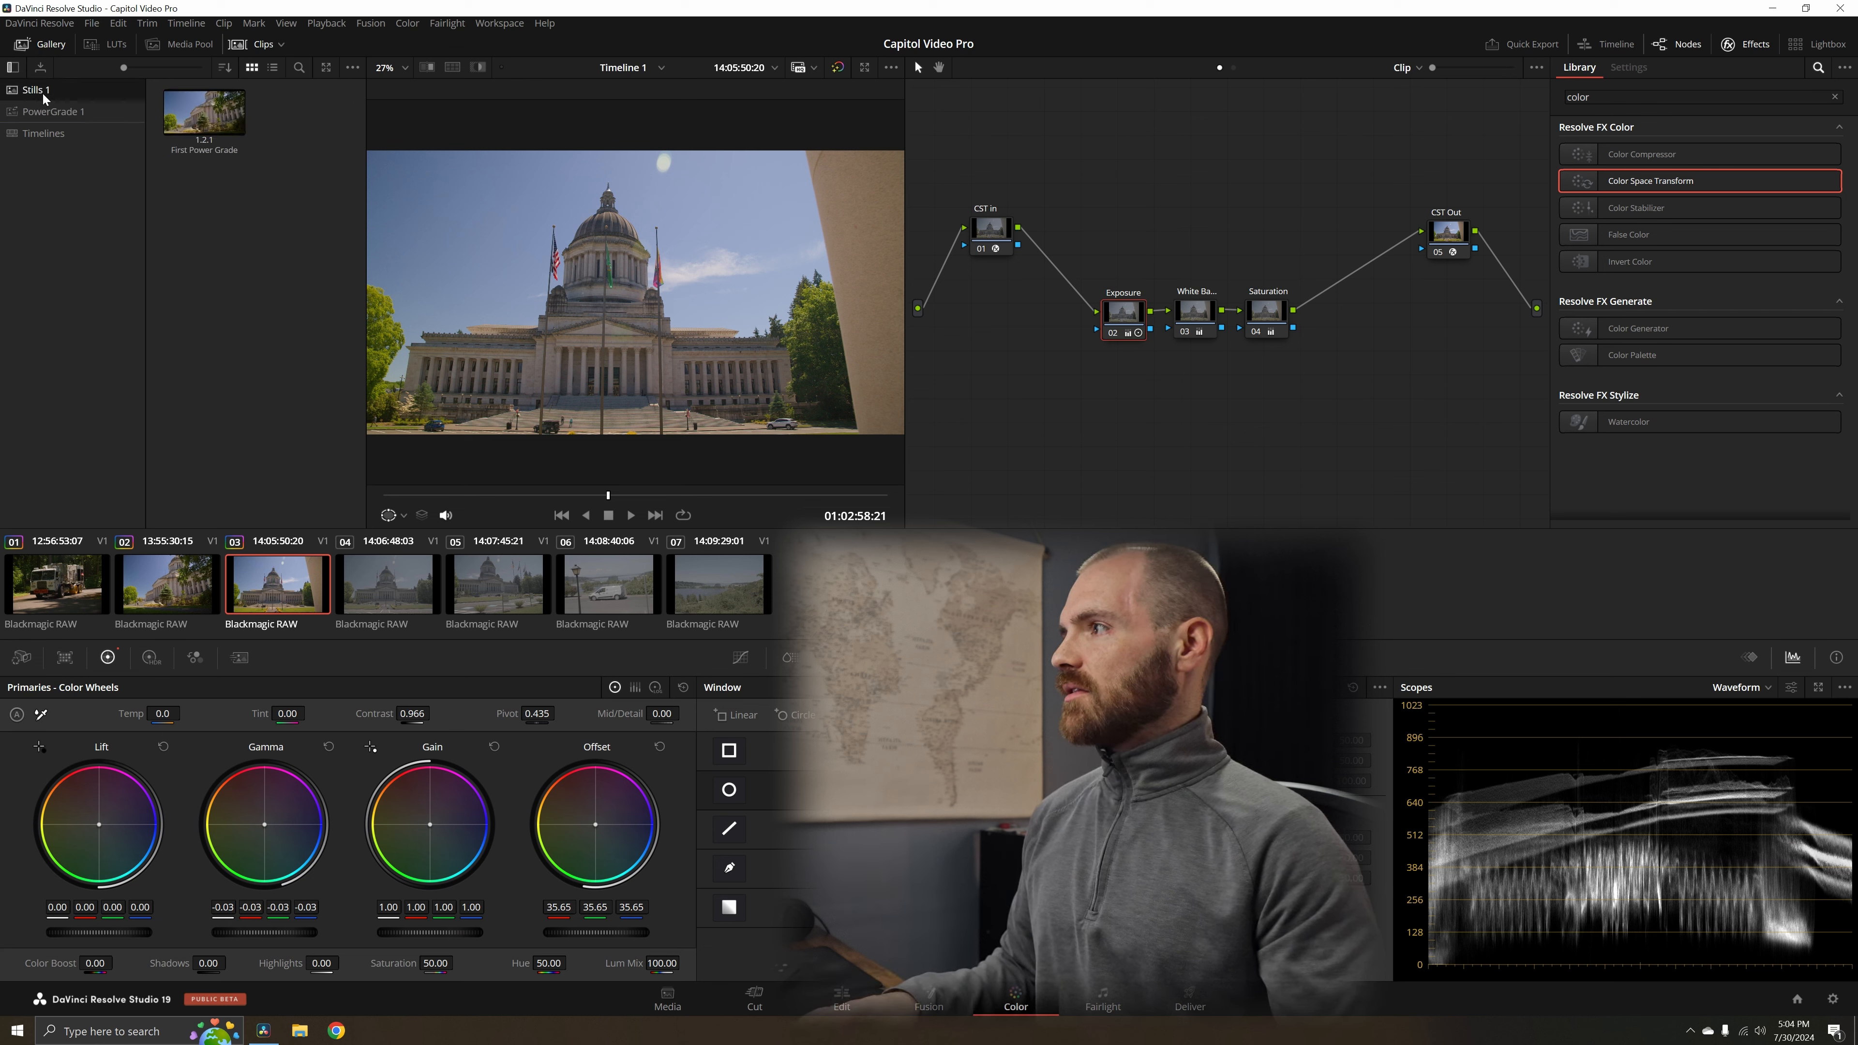
{"action": "left_click", "coordinate": [50, 113]}
- Apply the preceding clip's grade to the ungraded fourth clip and return to the Stills 1 album
{"action": "left_click", "coordinate": [410, 597]}
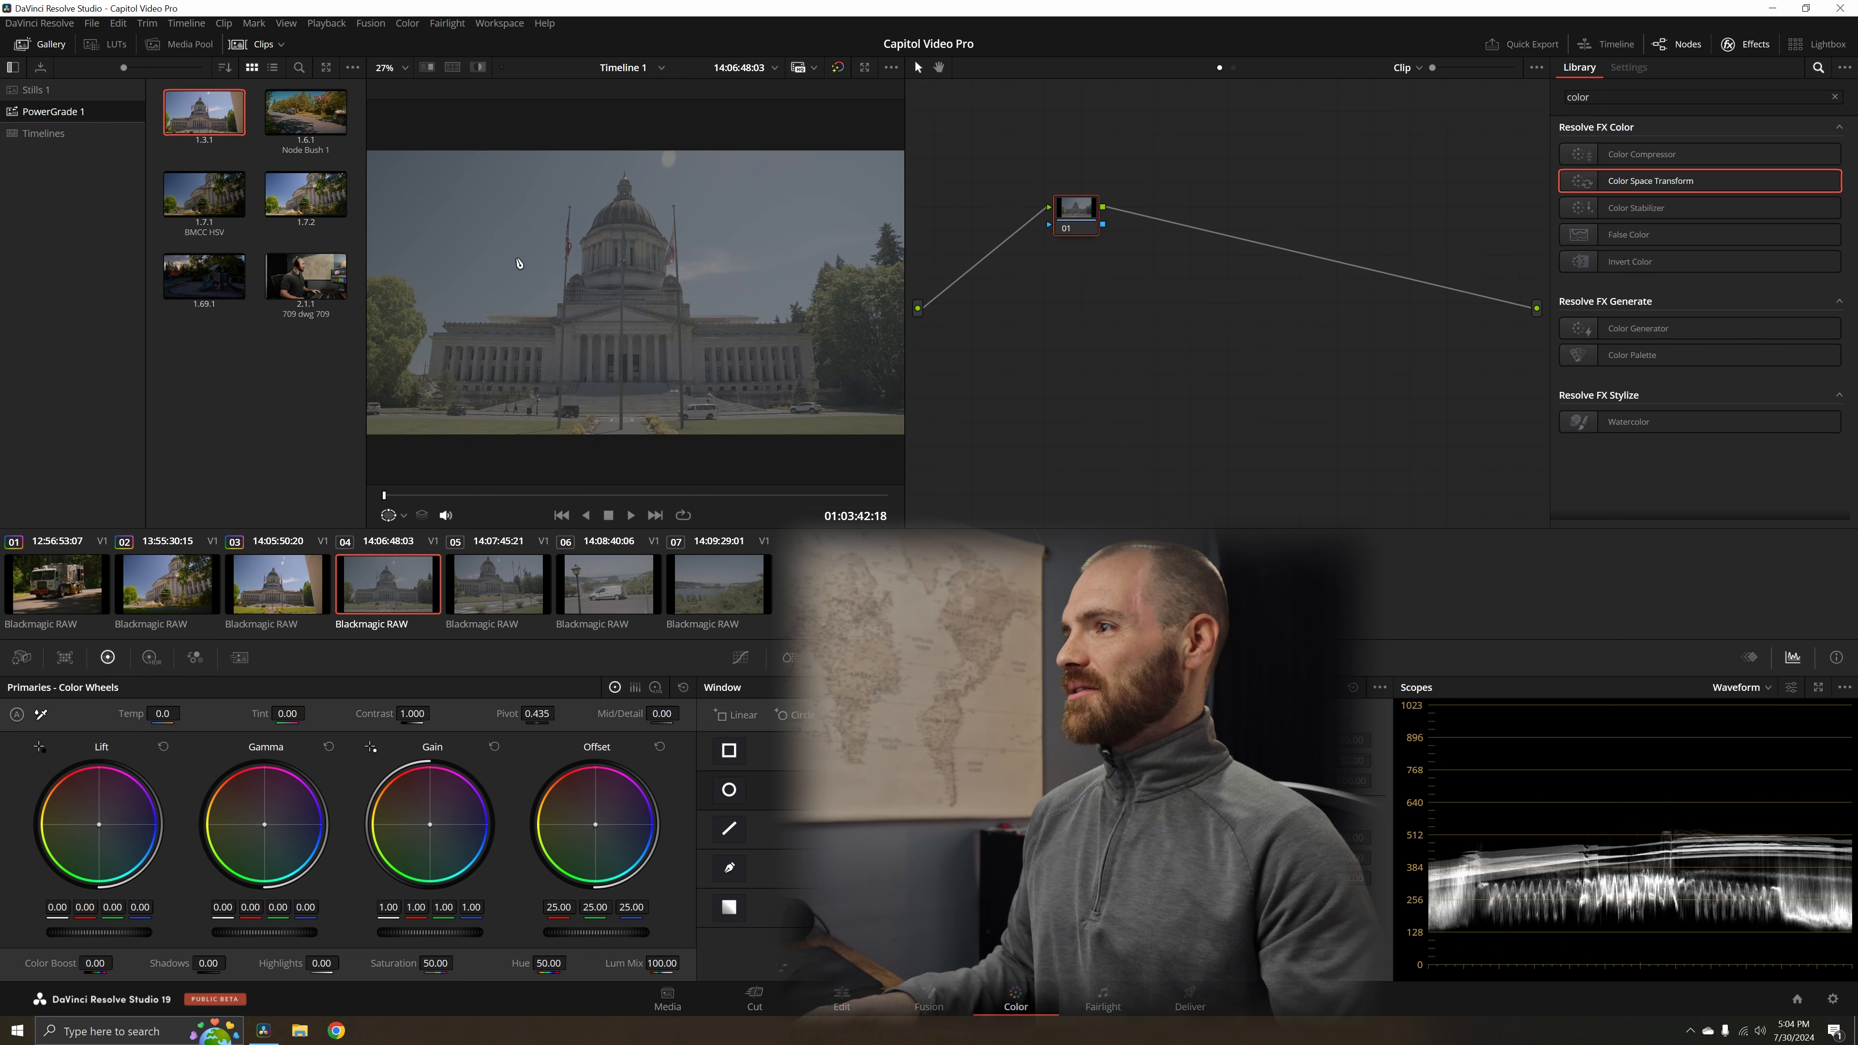
{"action": "key", "text": "="}
{"action": "left_click", "coordinate": [91, 91]}
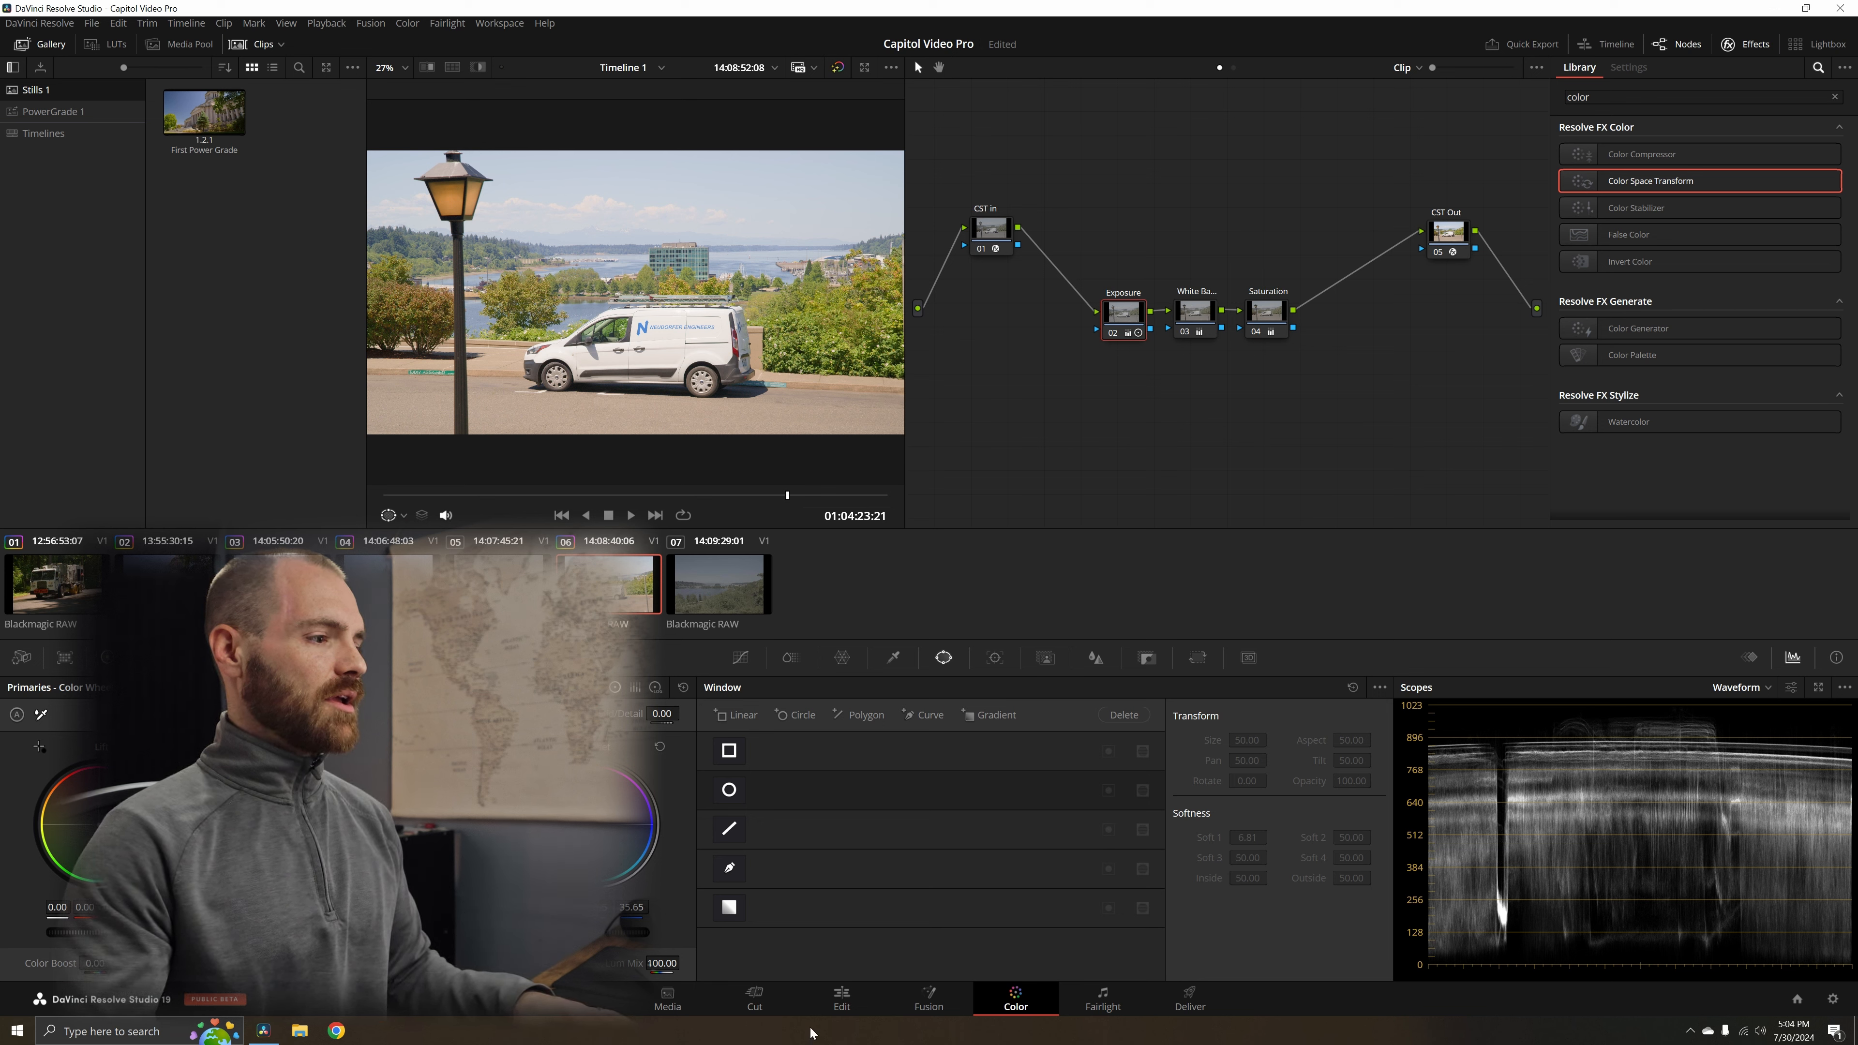
- Import Desk Setup Test.mov from the Export drive's Tests folder and add it at the end of Timeline 1
{"action": "left_click", "coordinate": [686, 1009]}
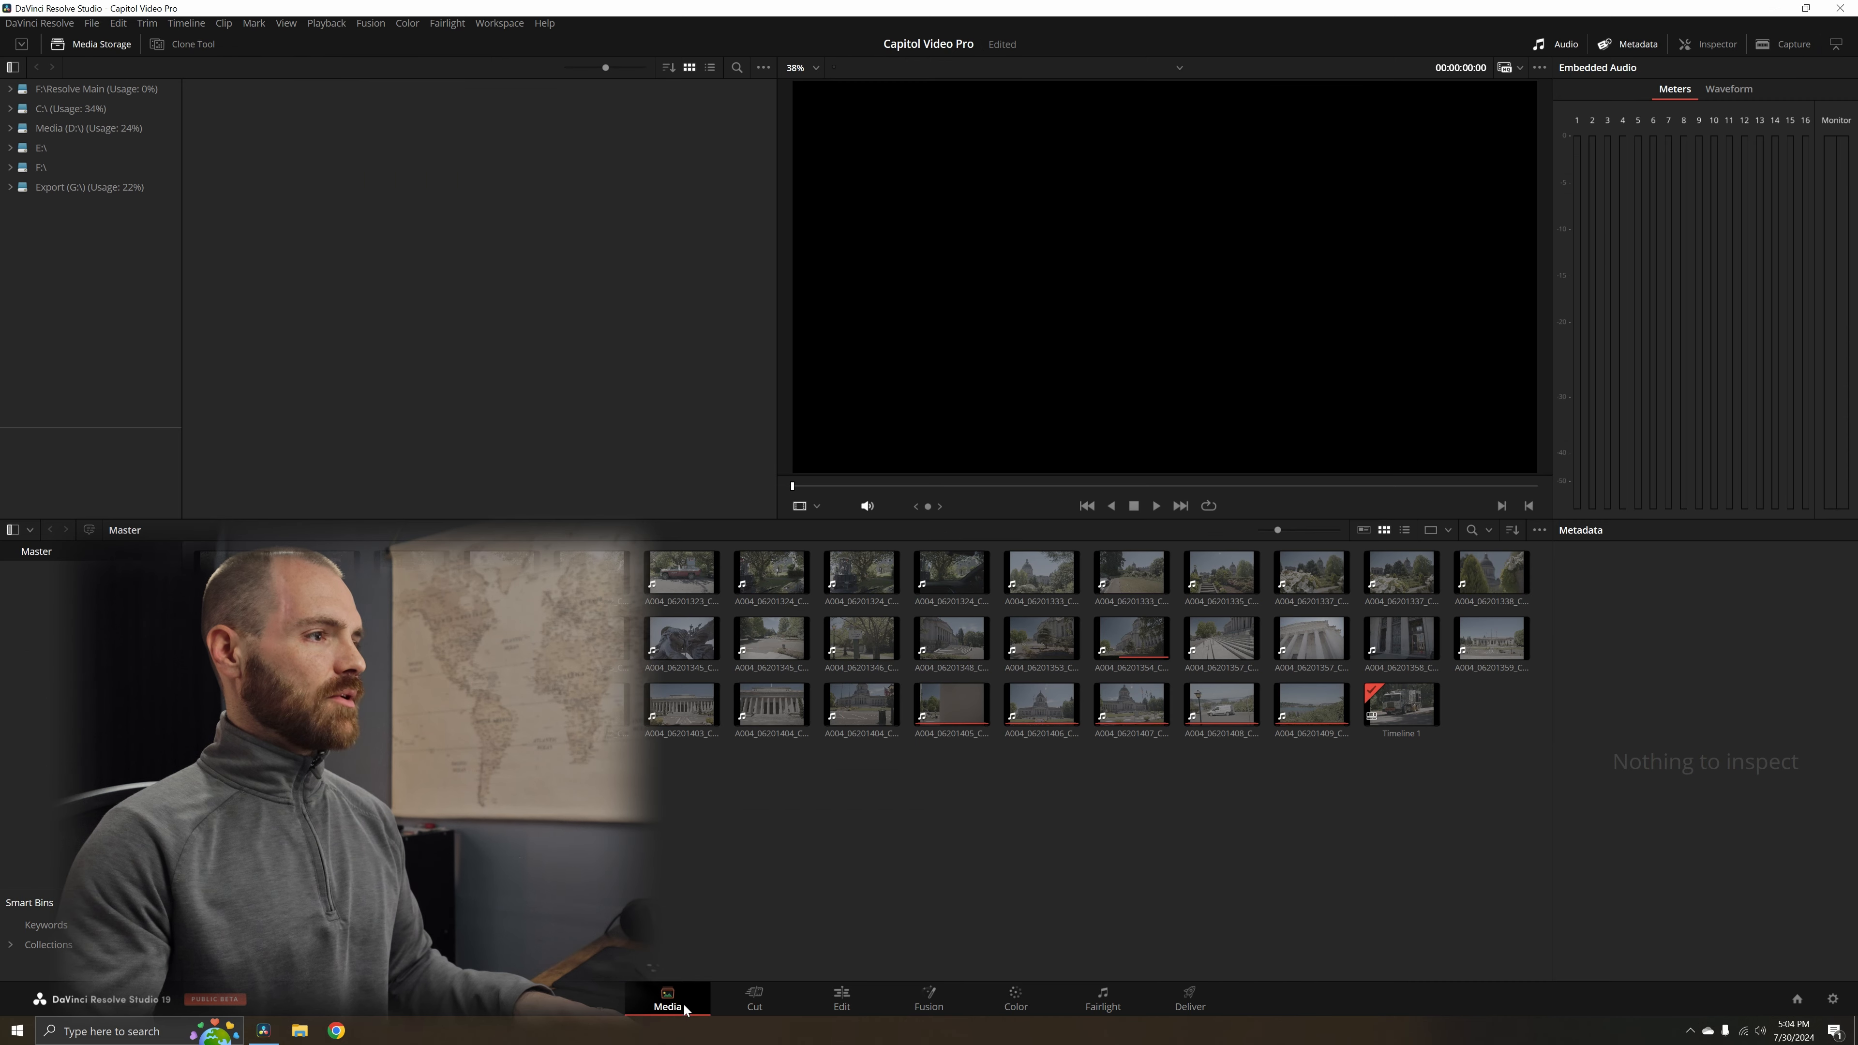
{"action": "left_click", "coordinate": [76, 135]}
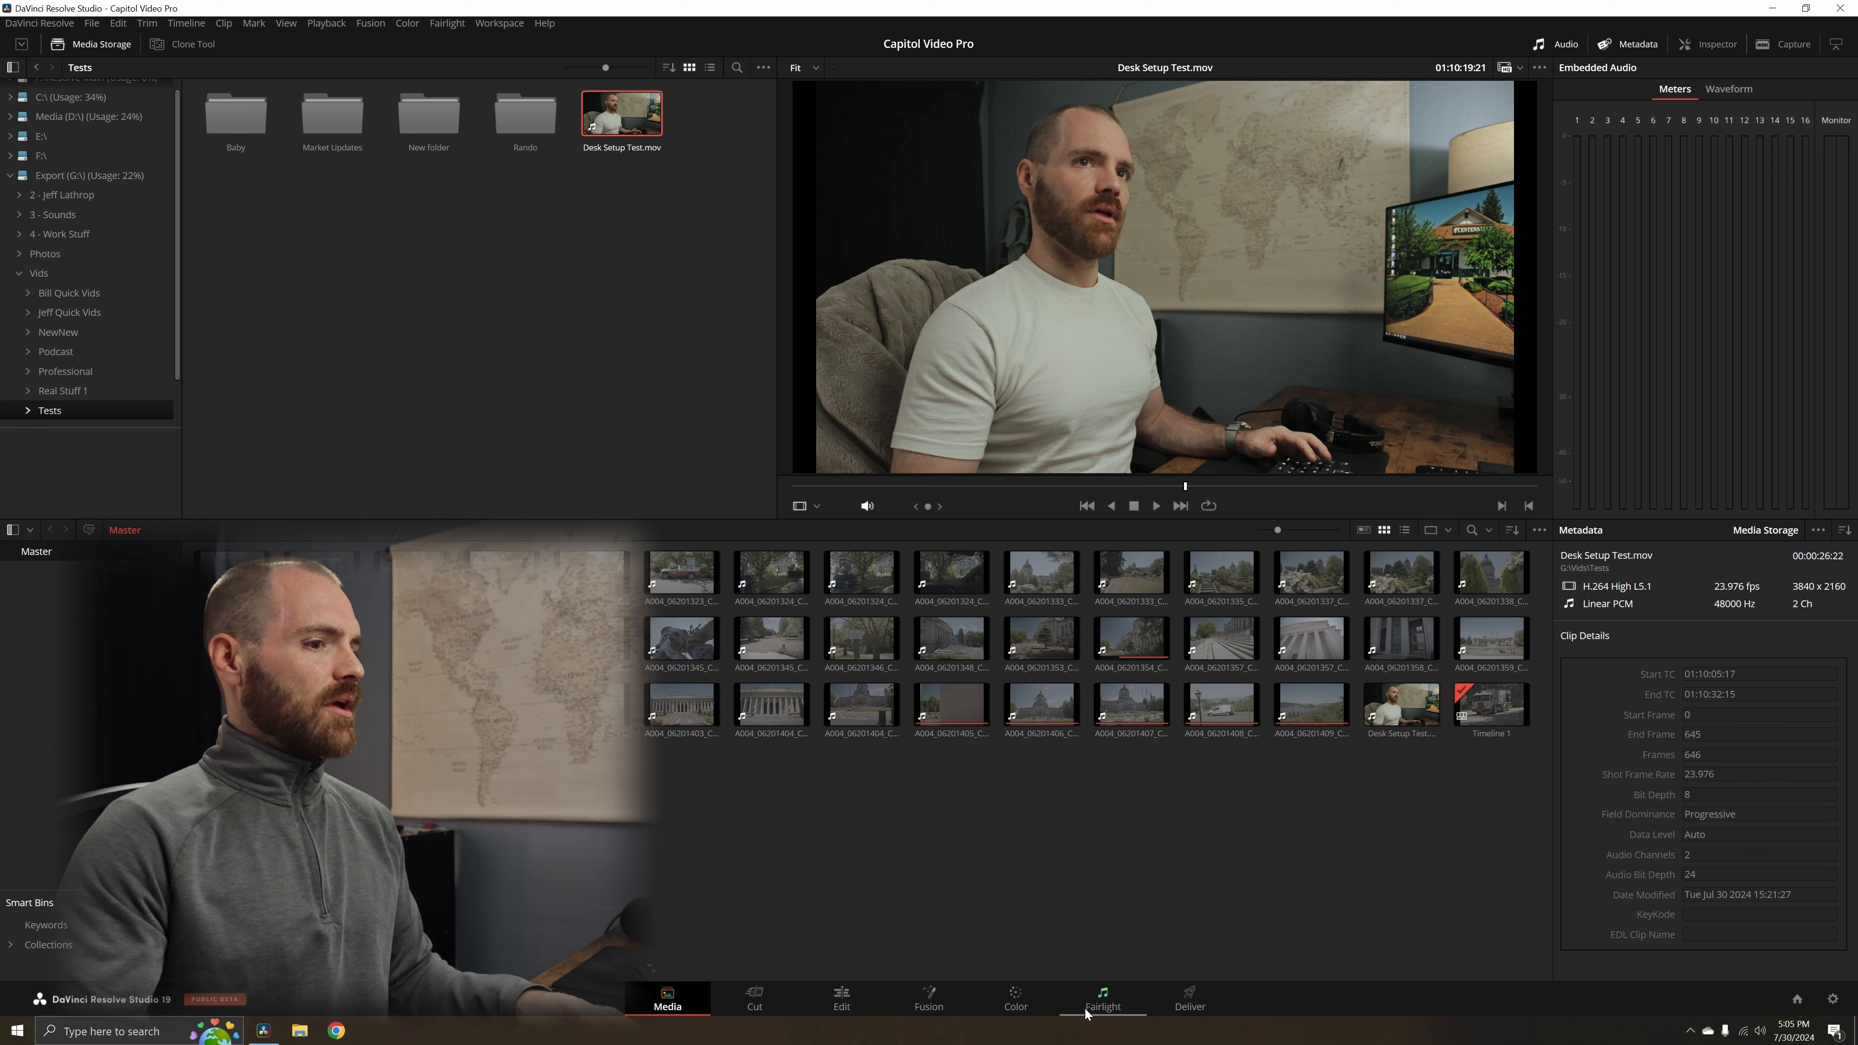
{"action": "left_click", "coordinate": [841, 1000]}
{"action": "left_click_drag", "start_coordinate": [341, 543], "coordinate": [1241, 740]}
{"action": "left_click", "coordinate": [1241, 480]}
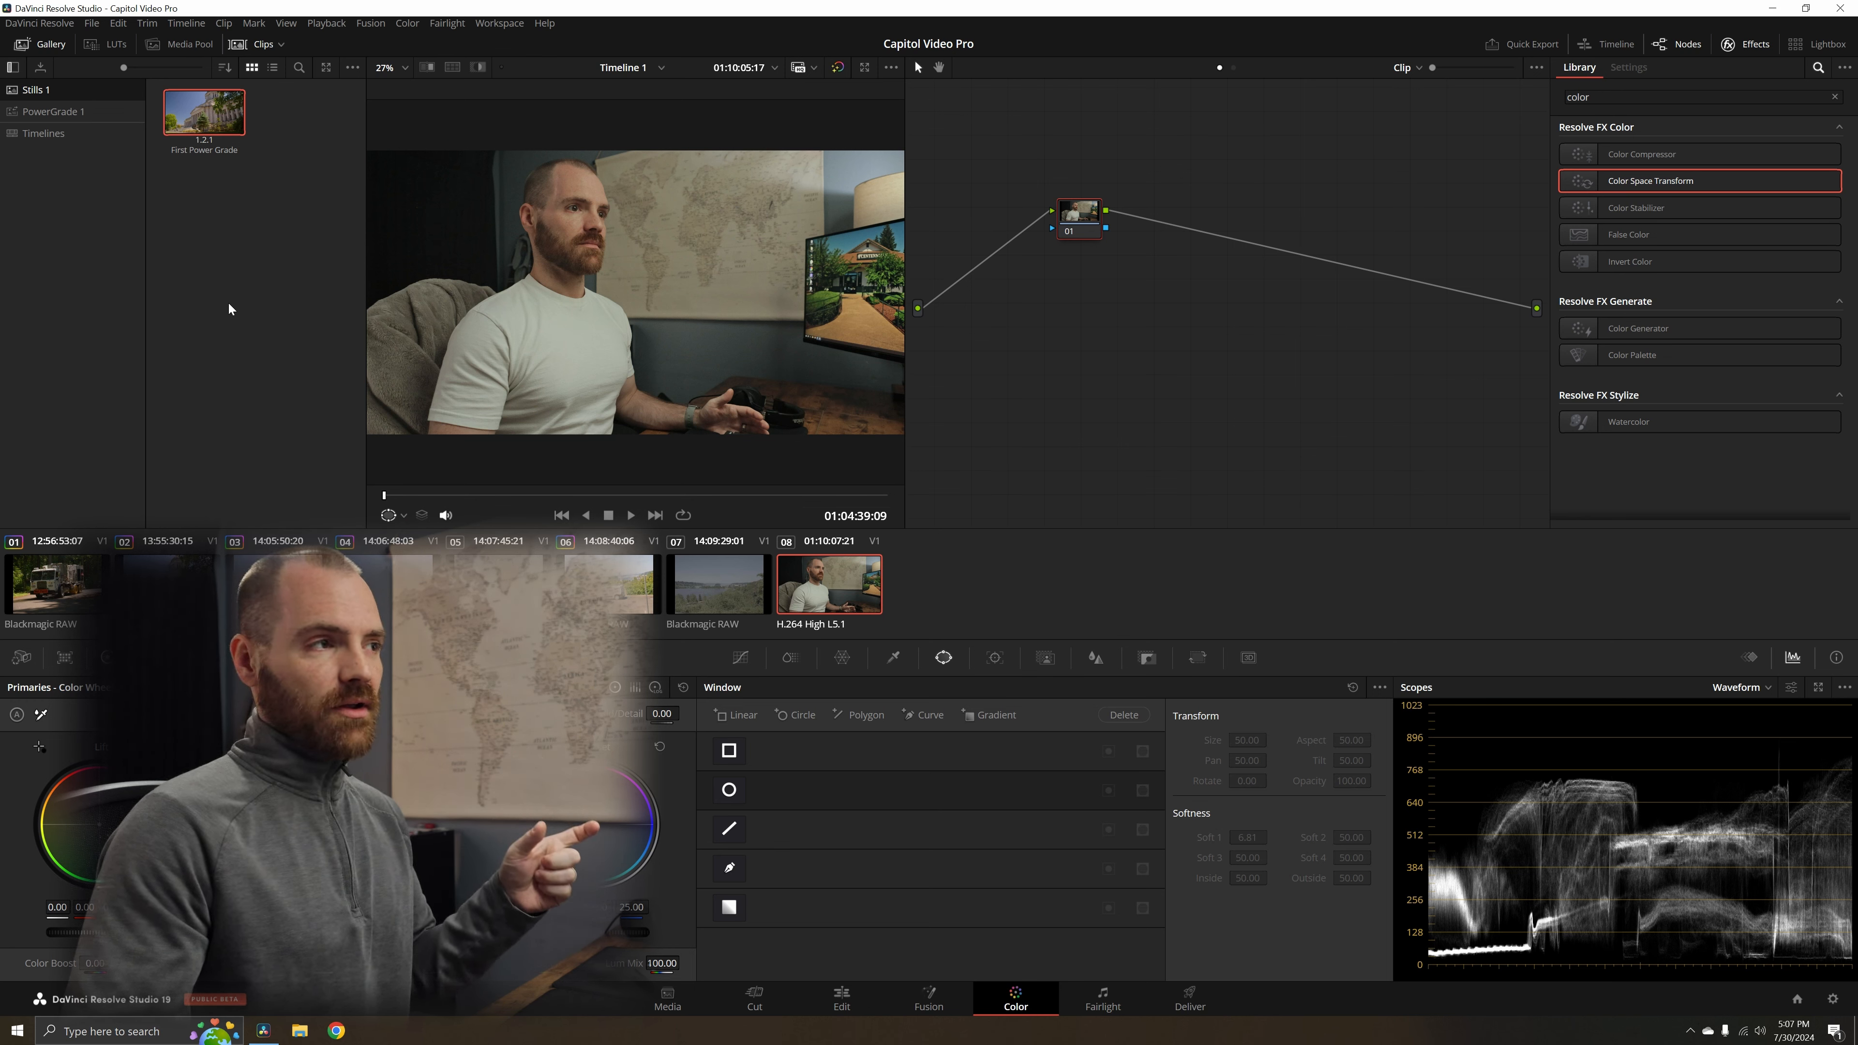
- Apply the First Power Grade still to the Desk Setup Test clip and compare it with the CST In node off and on
{"action": "left_click_drag", "start_coordinate": [204, 95], "coordinate": [666, 266]}
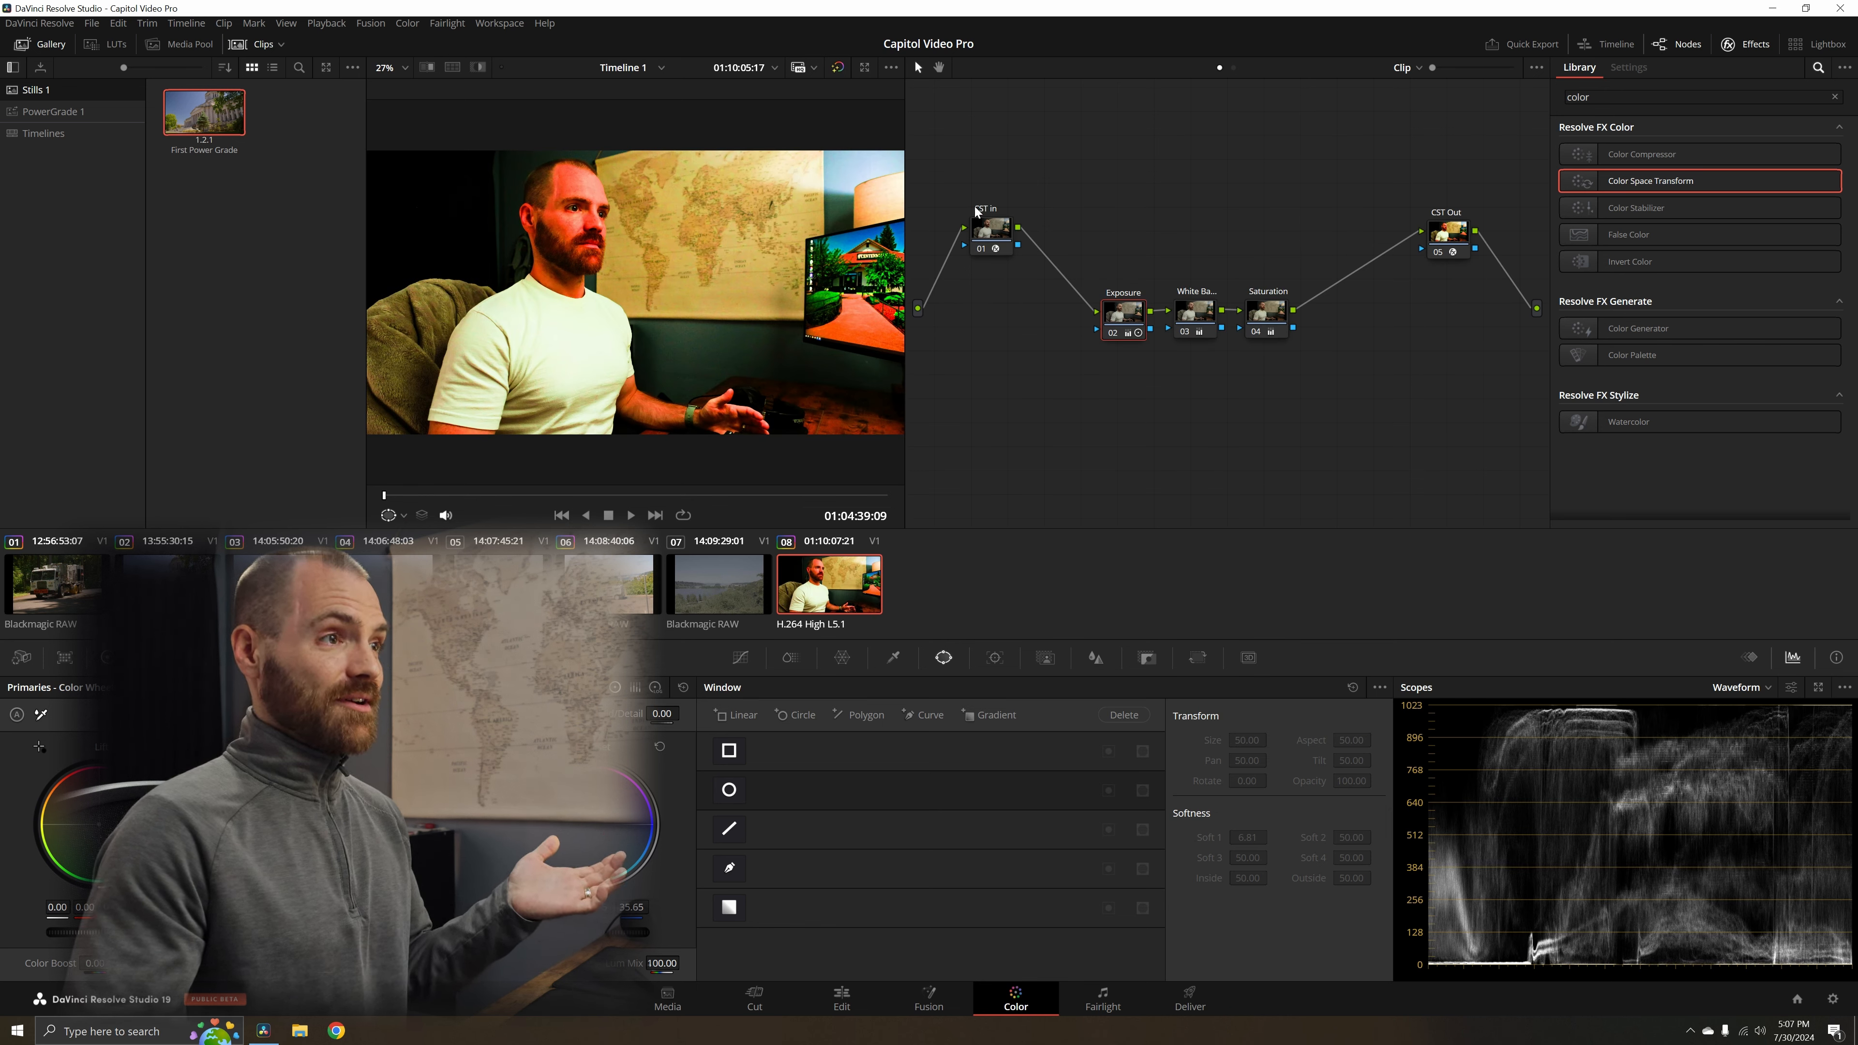
{"action": "left_click", "coordinate": [988, 250]}
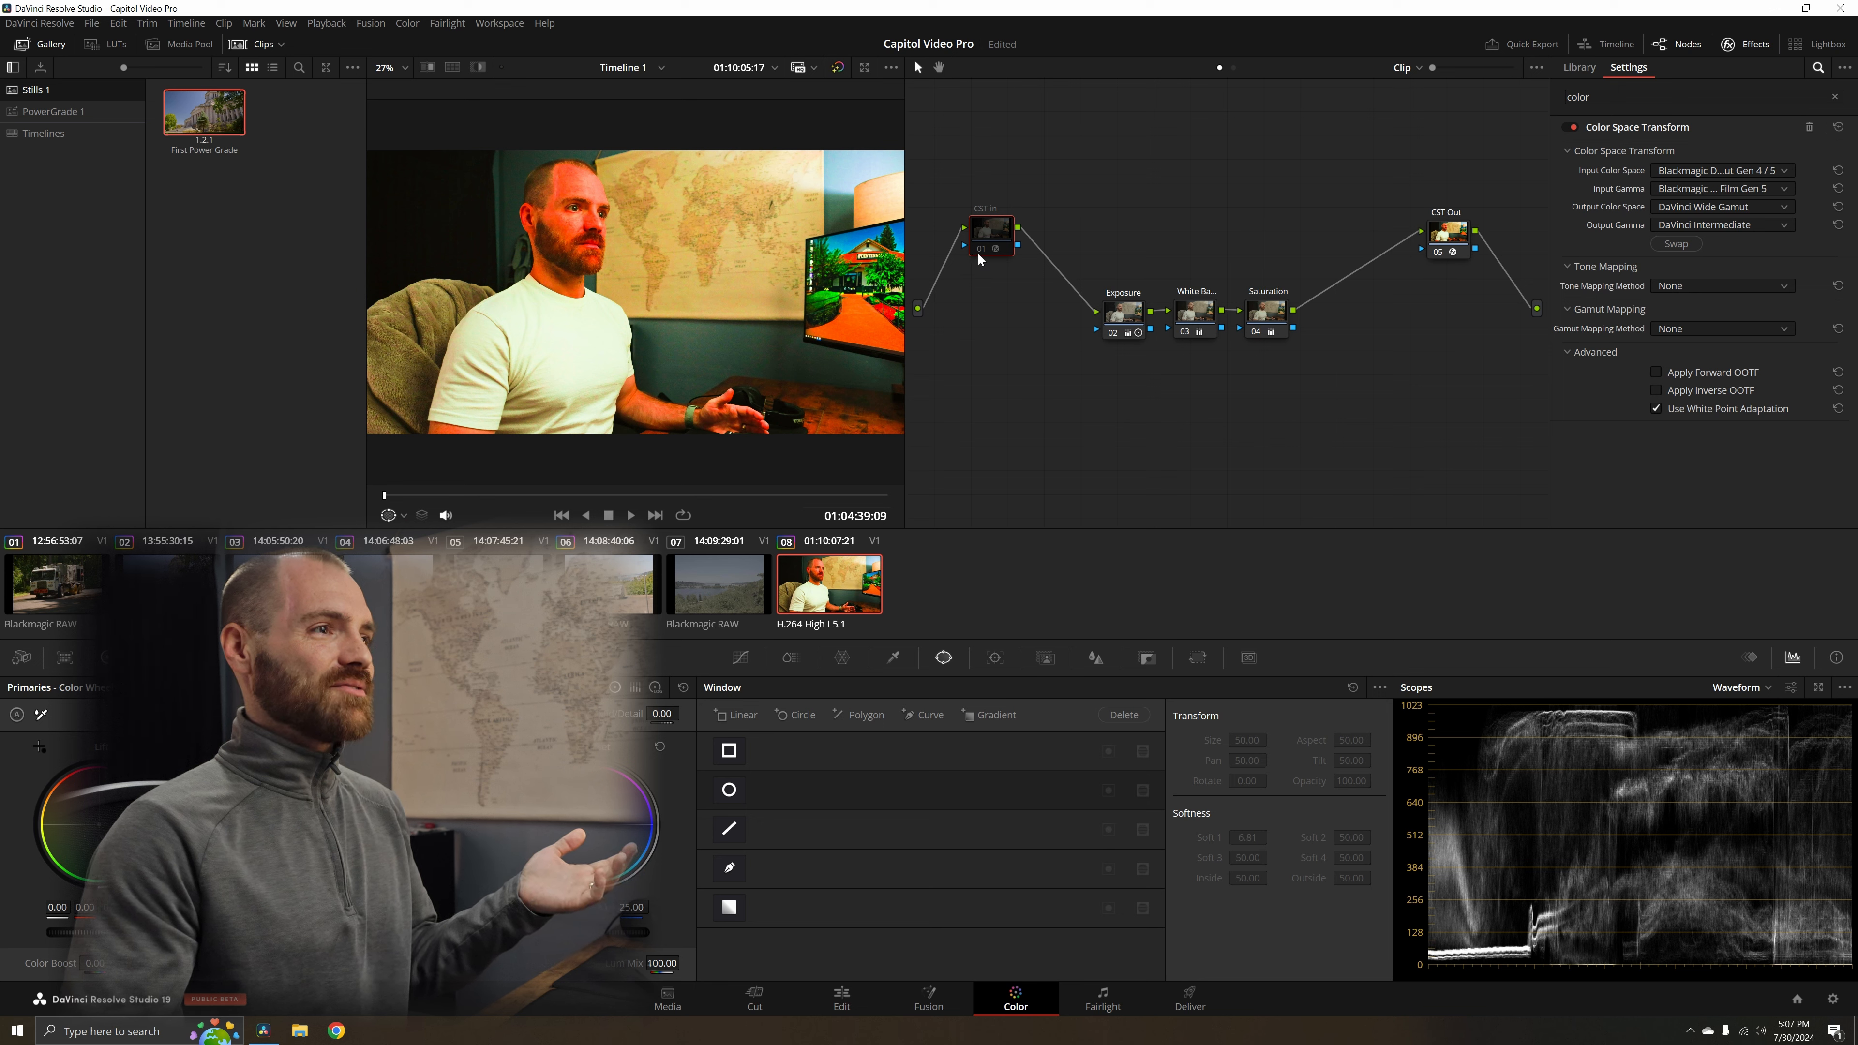
{"action": "key", "text": "ctrl+d"}
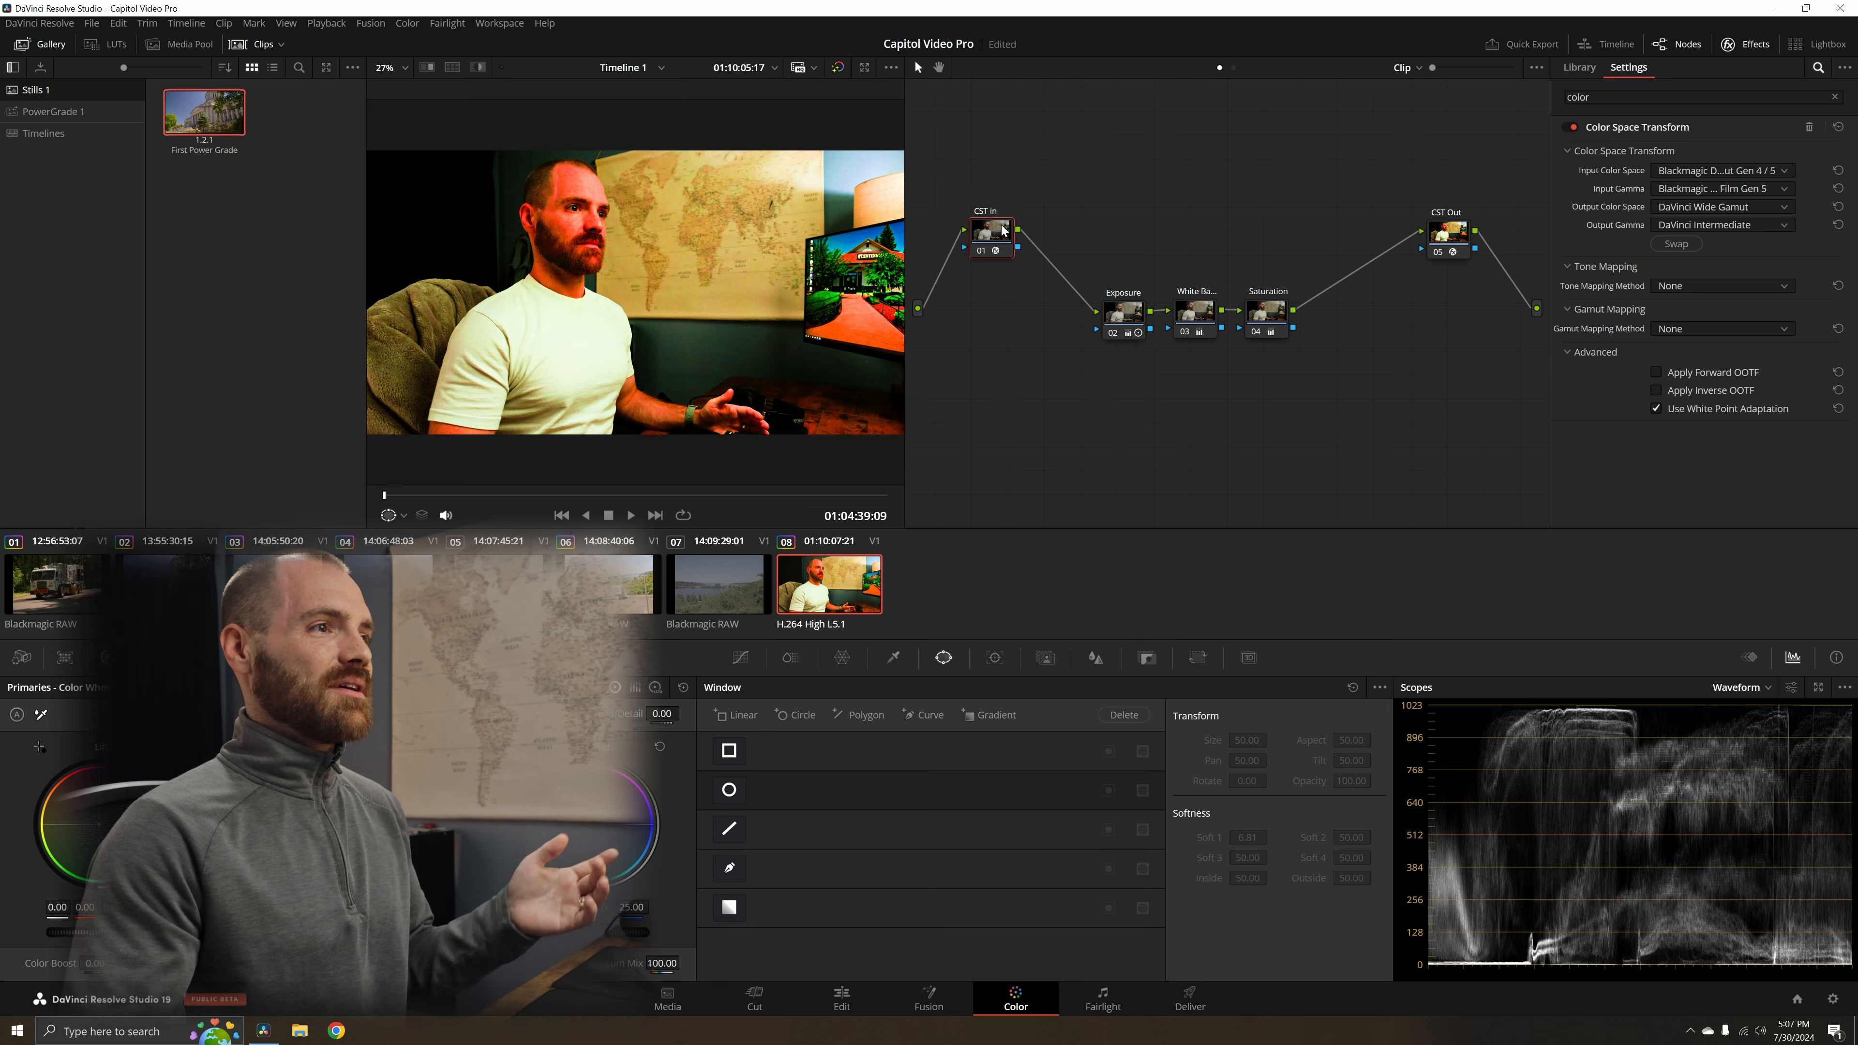
- Set the CST In node's input color space to Rec.709 and its input gamma to Gamma 2.4 for the Desk Setup Test clip
{"action": "left_click", "coordinate": [1717, 171]}
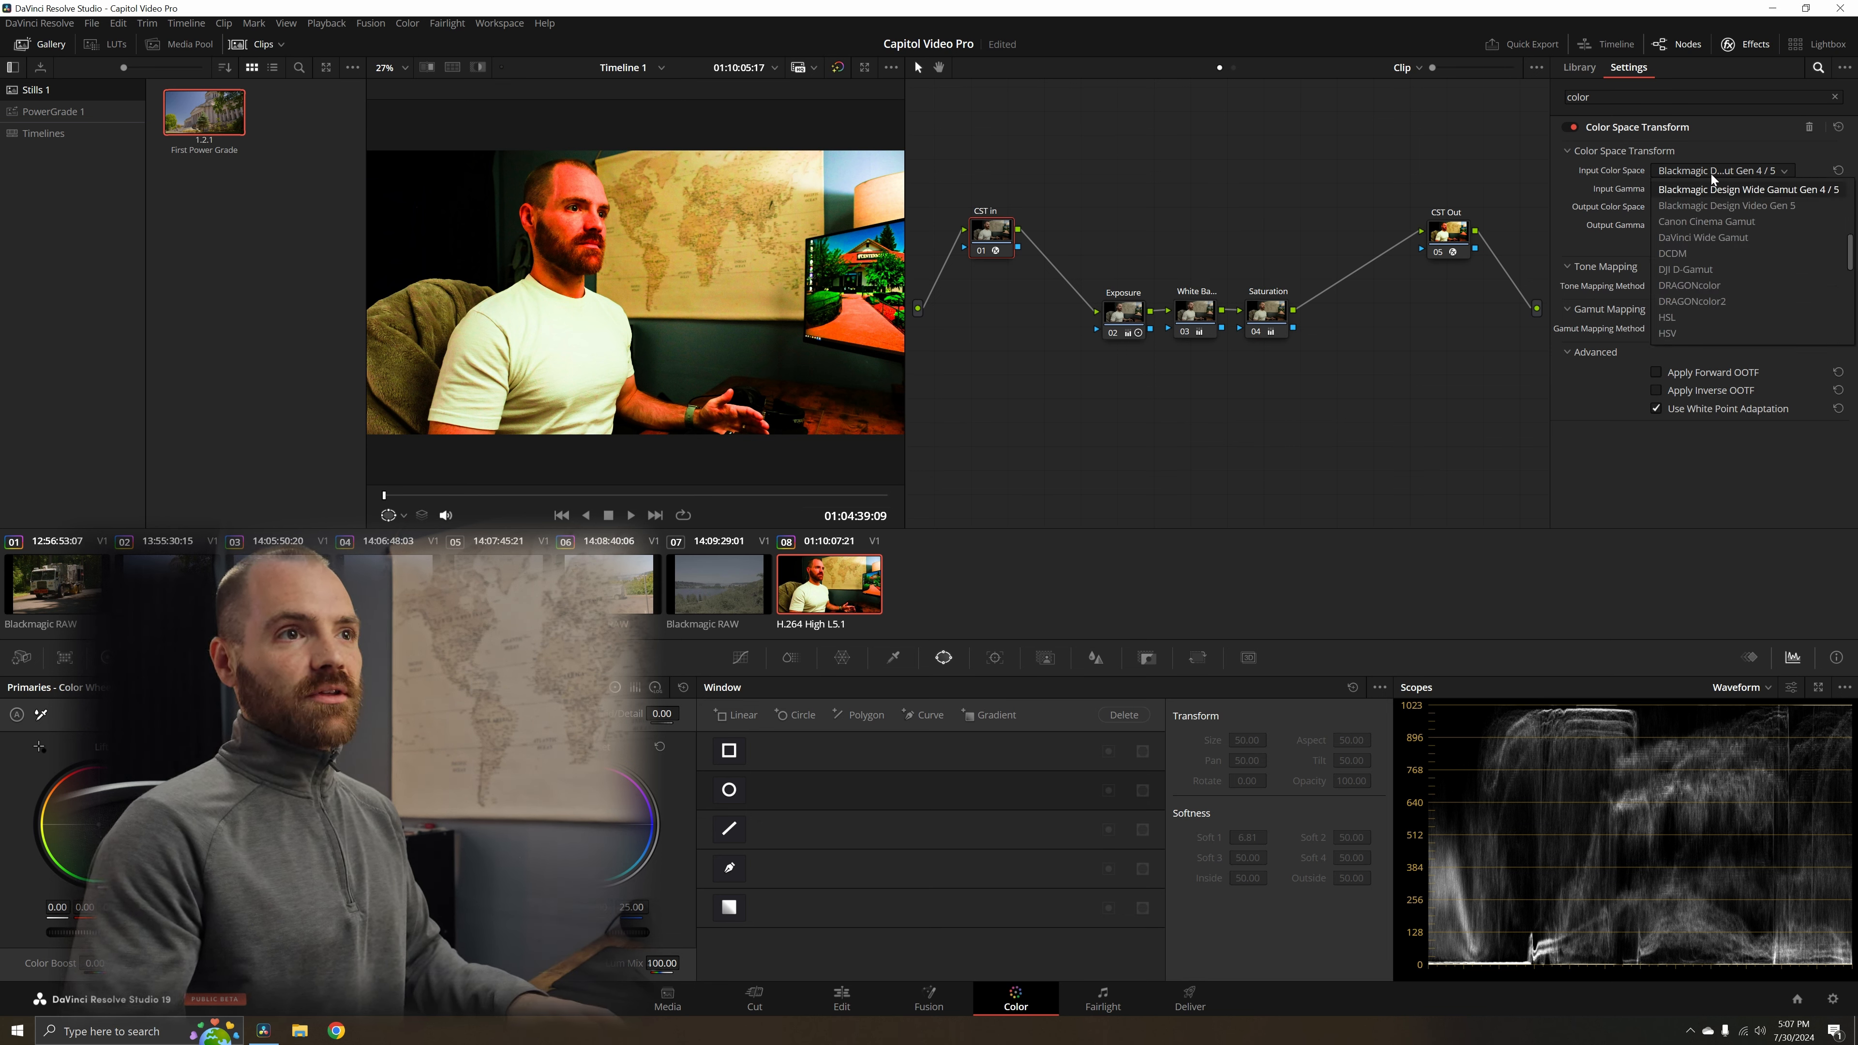
{"action": "key", "text": "r"}
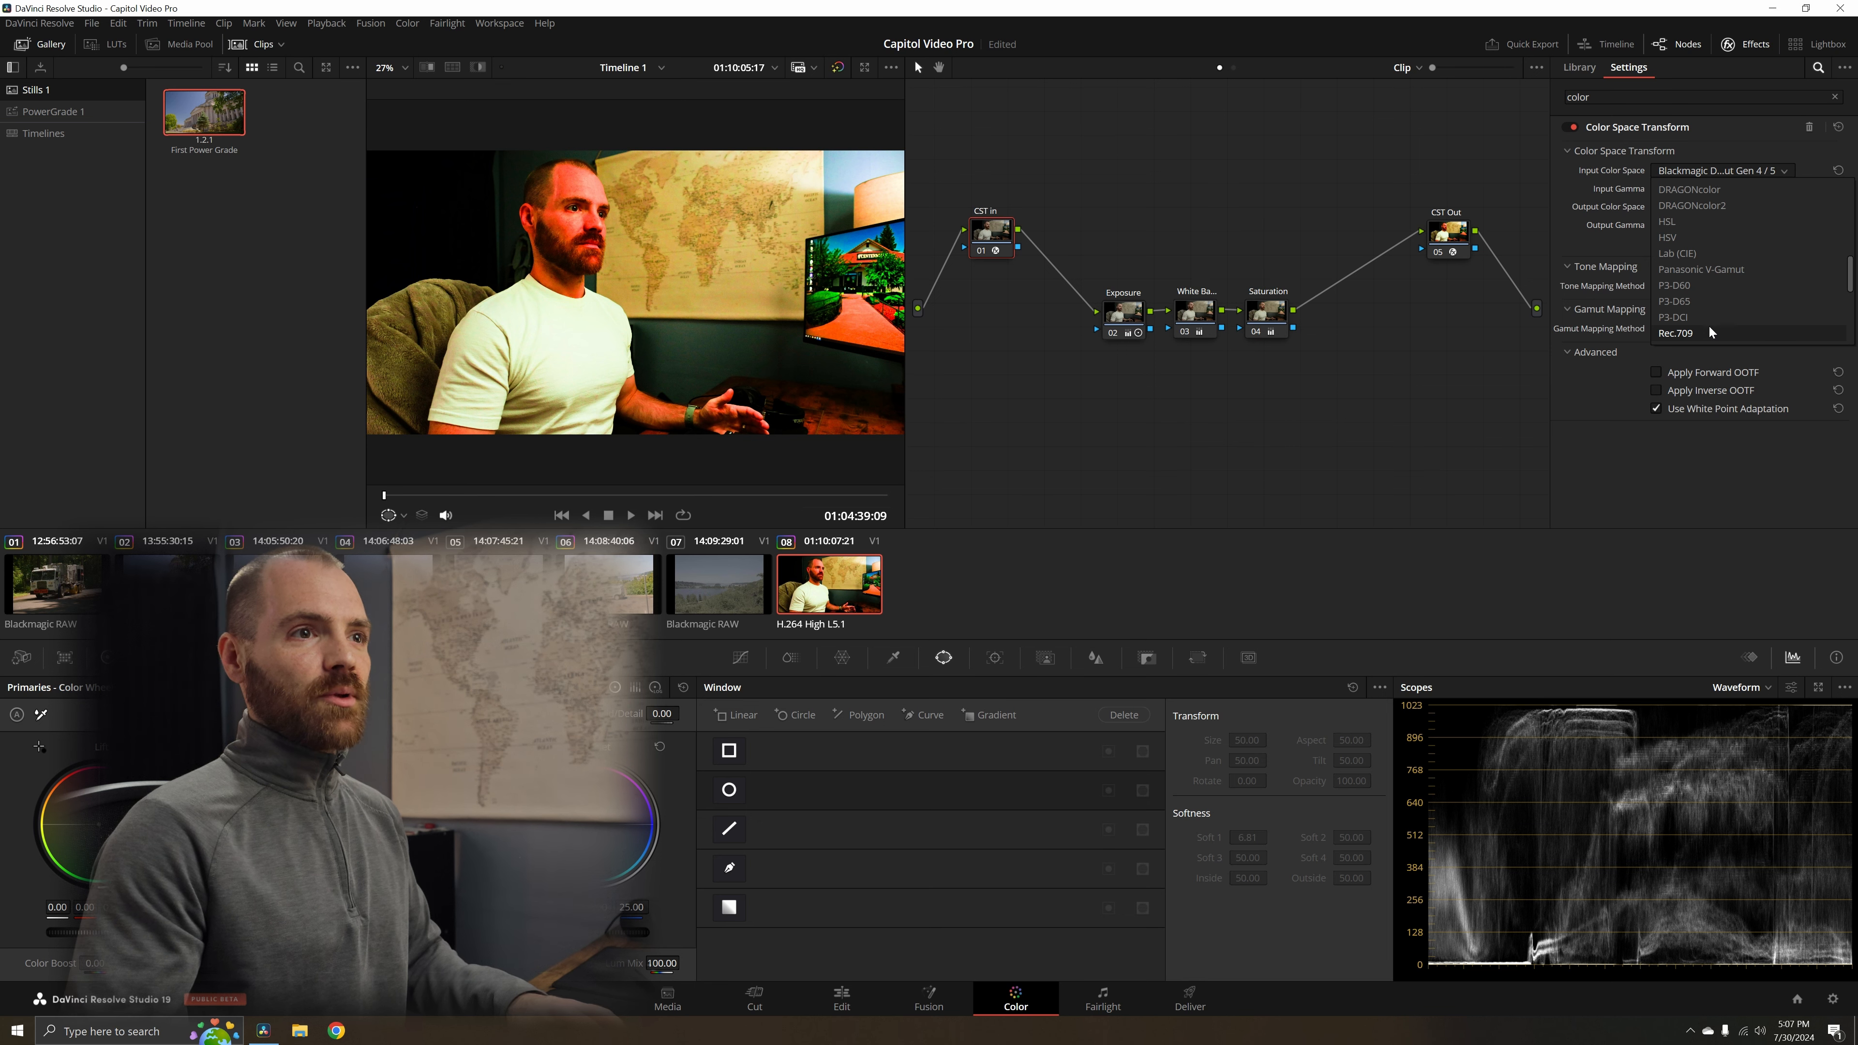
{"action": "left_click", "coordinate": [1709, 326]}
{"action": "left_click", "coordinate": [1699, 193]}
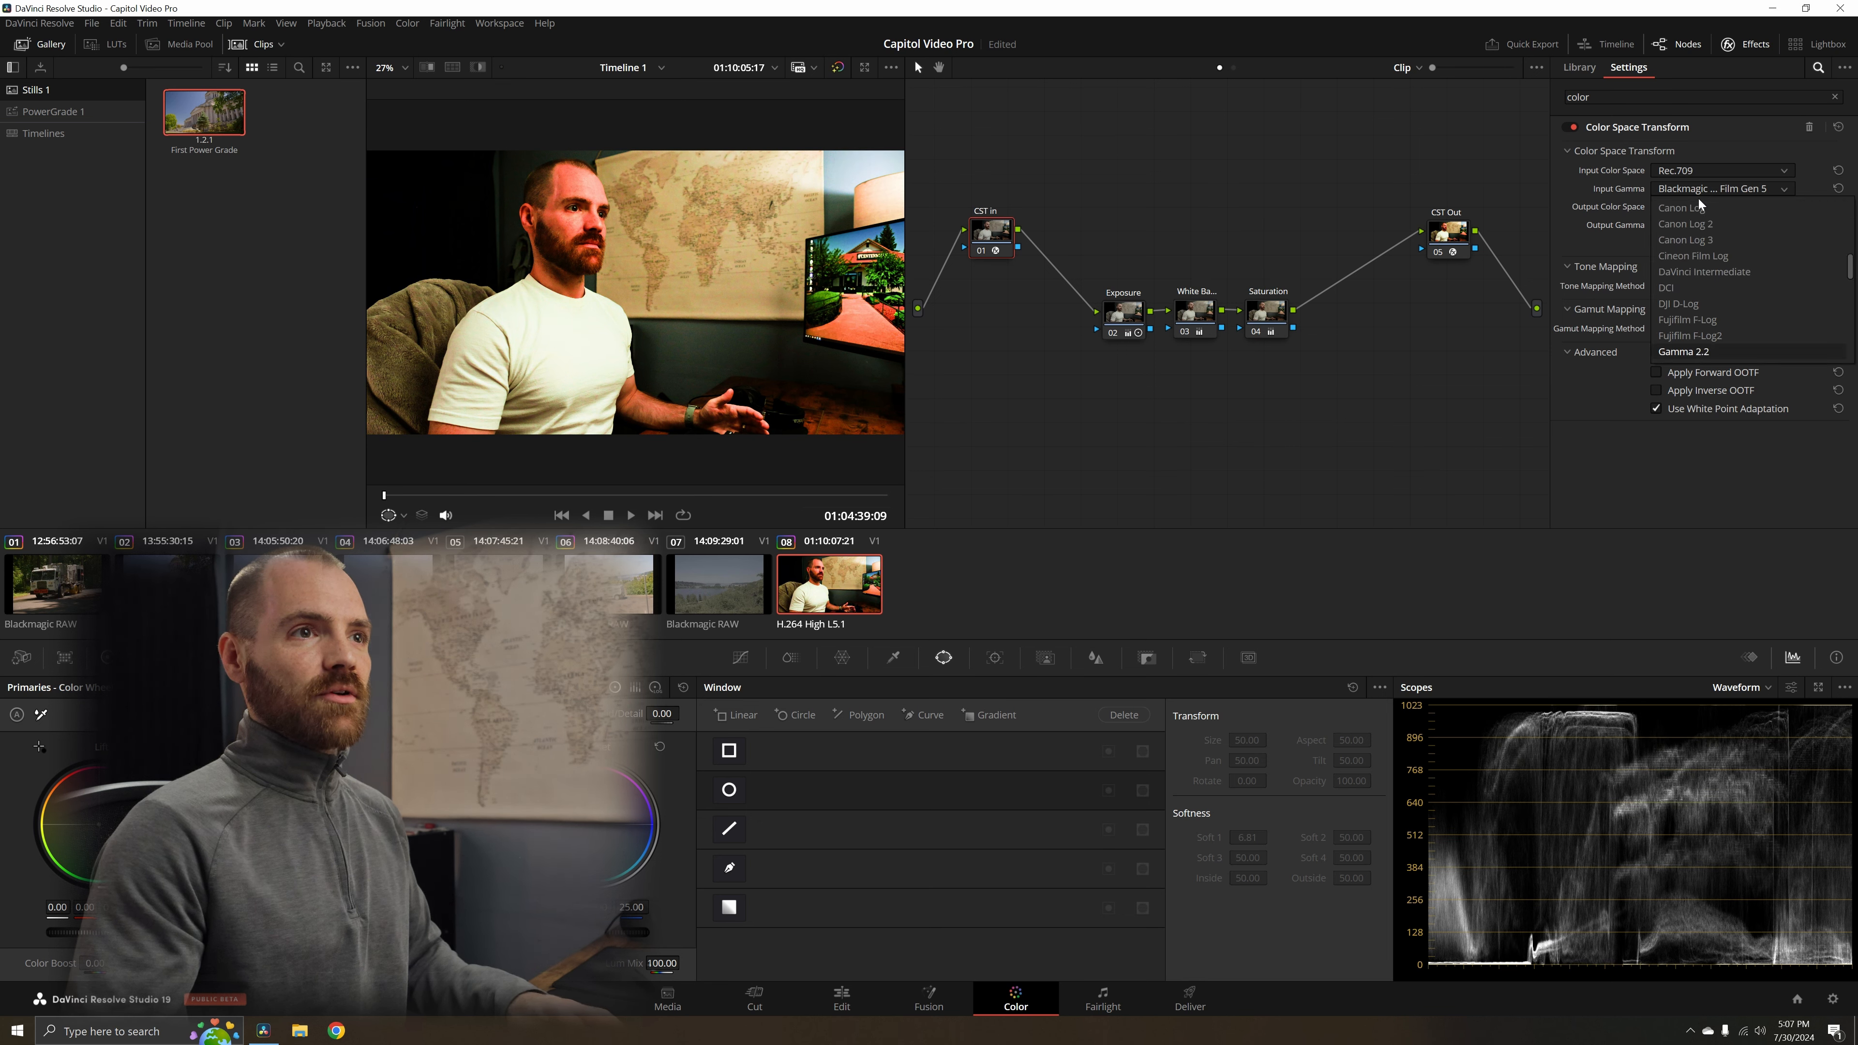
{"action": "scroll", "coordinate": [1706, 344], "scroll_direction": "down", "scroll_amount": 1}
{"action": "left_click", "coordinate": [1707, 319]}
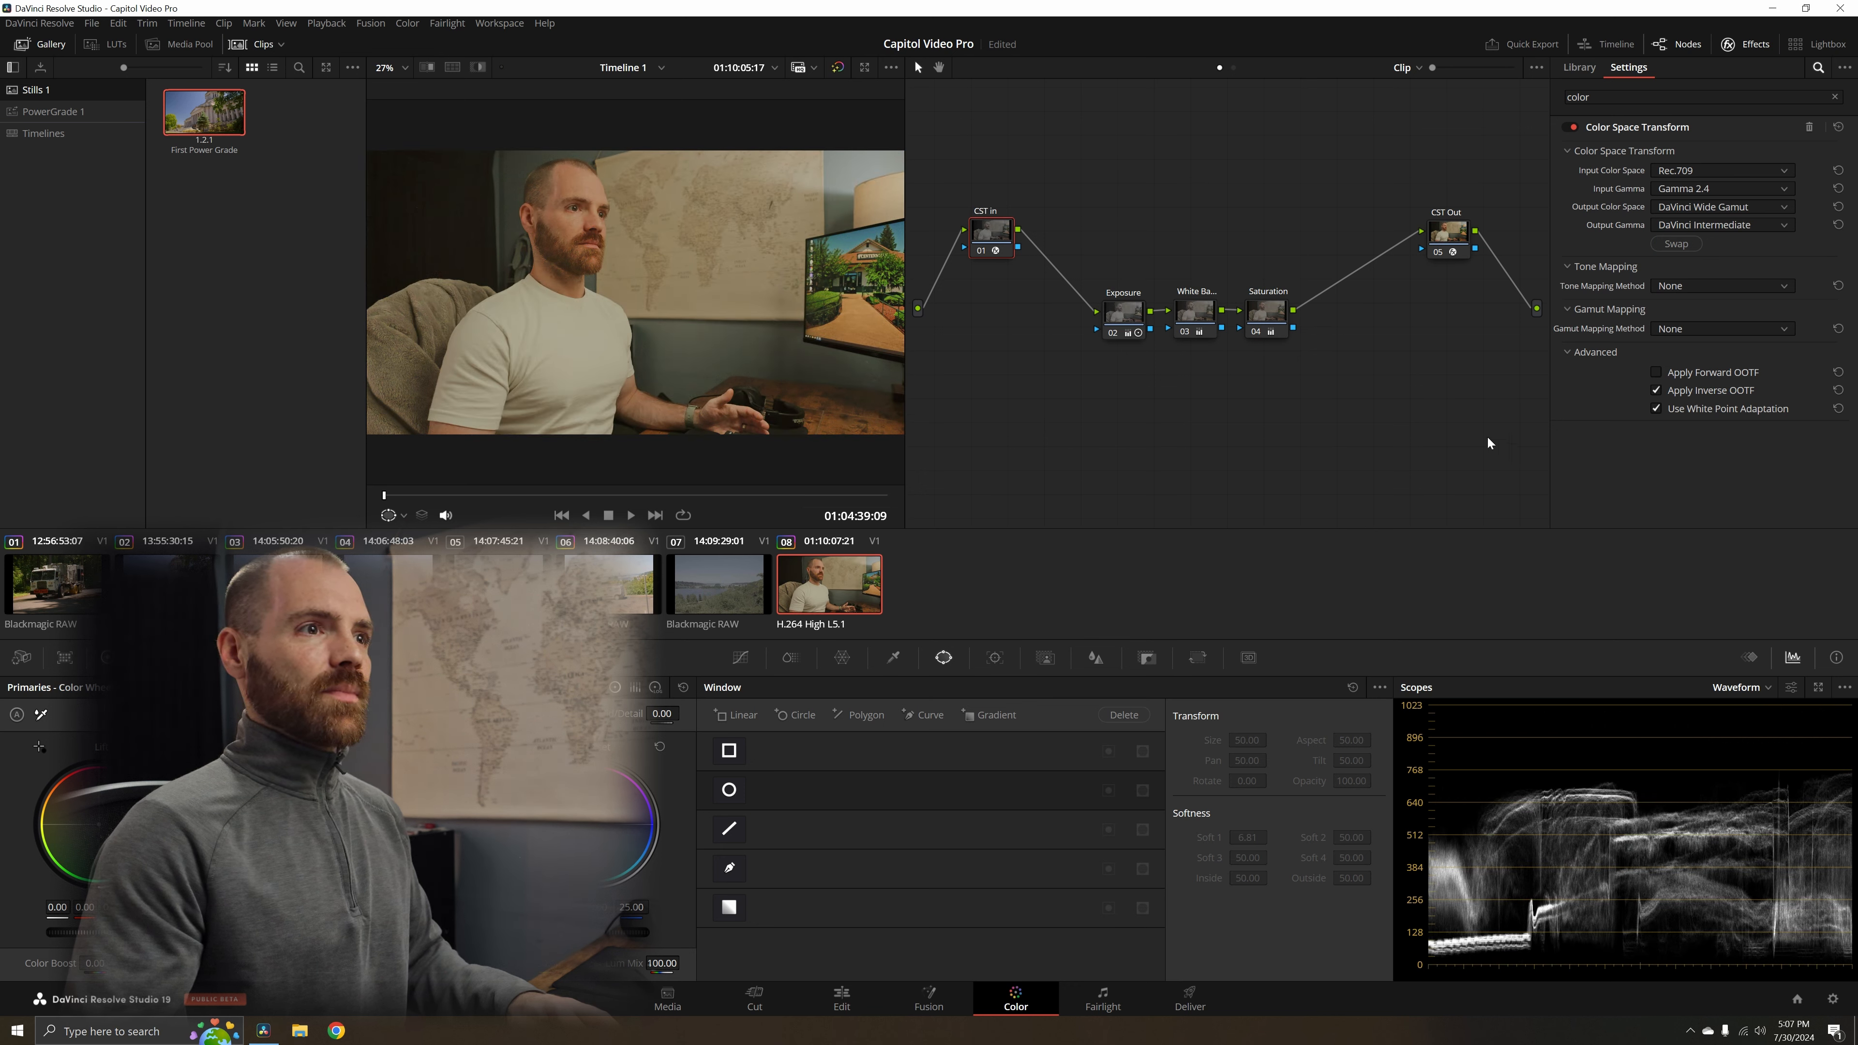
- Disable the Exposure, White Balance and Saturation nodes and set the CST Out node's tone mapping method to None
{"action": "left_click_drag", "start_coordinate": [1462, 377], "coordinate": [1279, 307]}
{"action": "left_click_drag", "start_coordinate": [1112, 278], "coordinate": [1286, 350]}
{"action": "left_click_drag", "start_coordinate": [1111, 251], "coordinate": [1290, 360]}
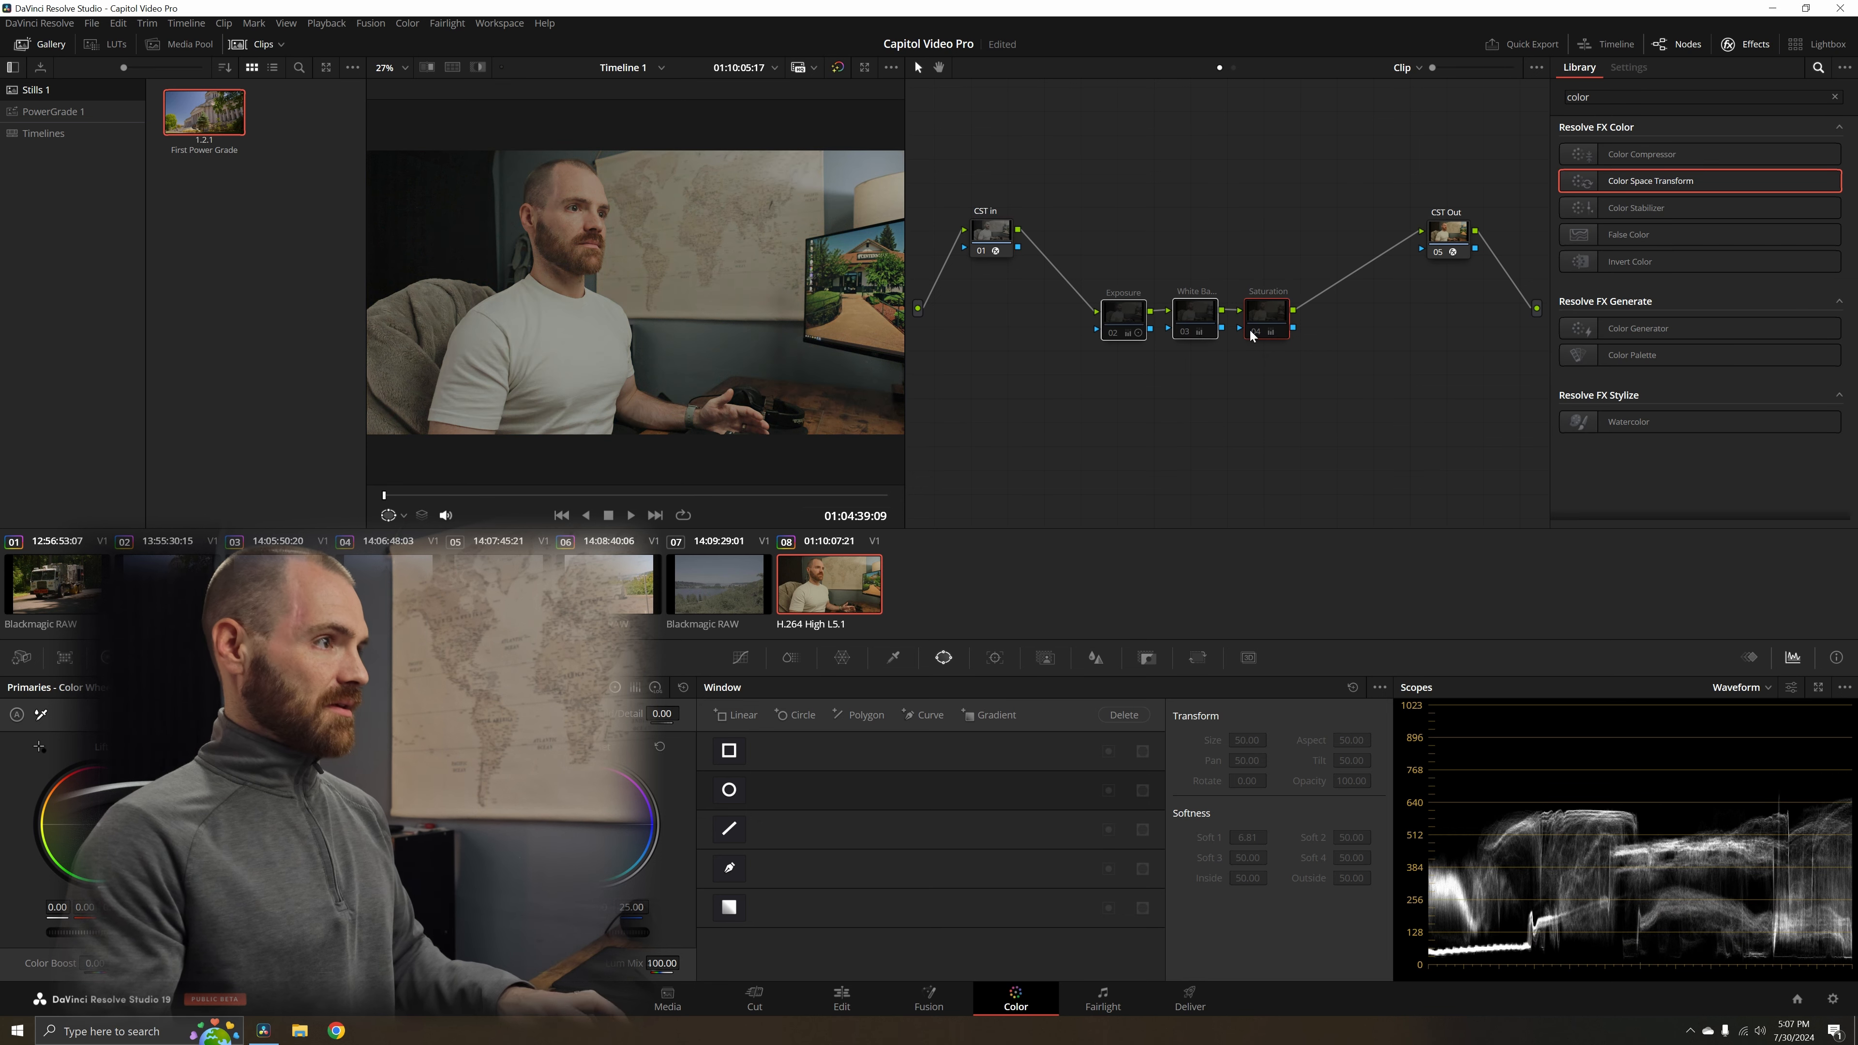
{"action": "left_click", "coordinate": [1447, 233]}
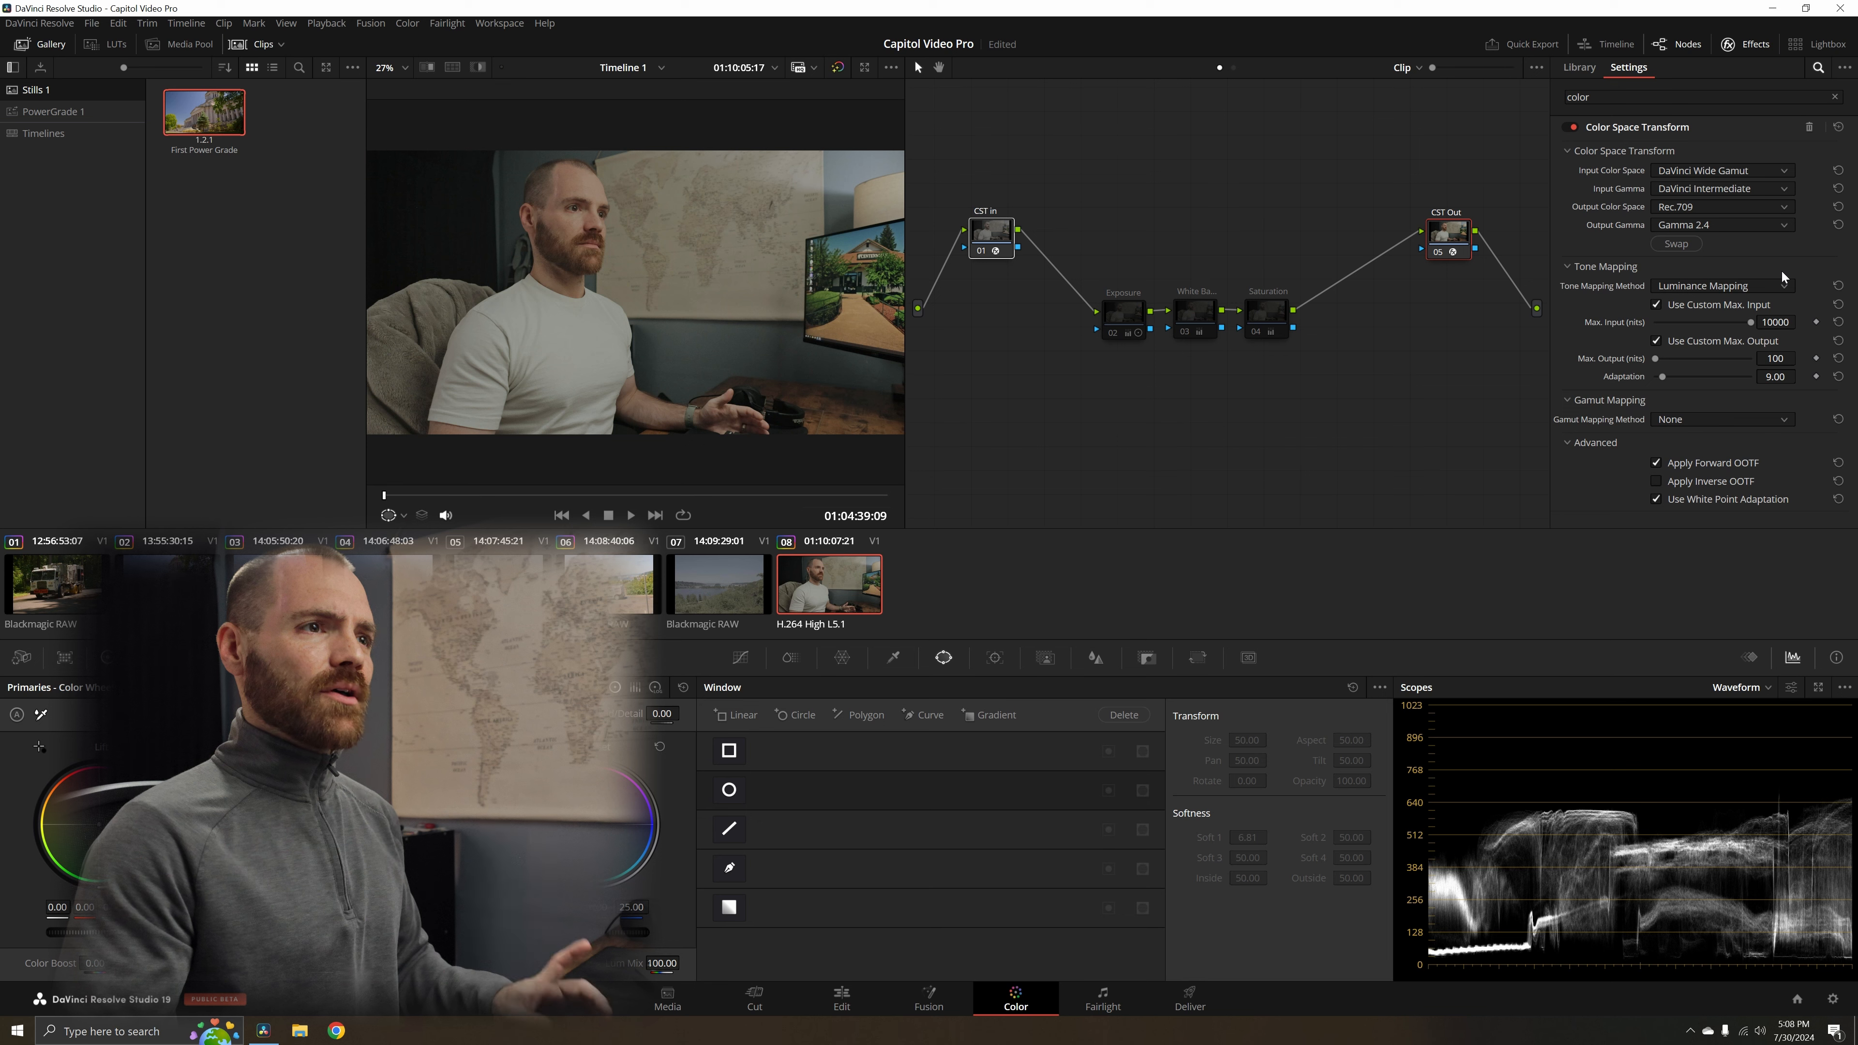
{"action": "left_click", "coordinate": [1759, 287]}
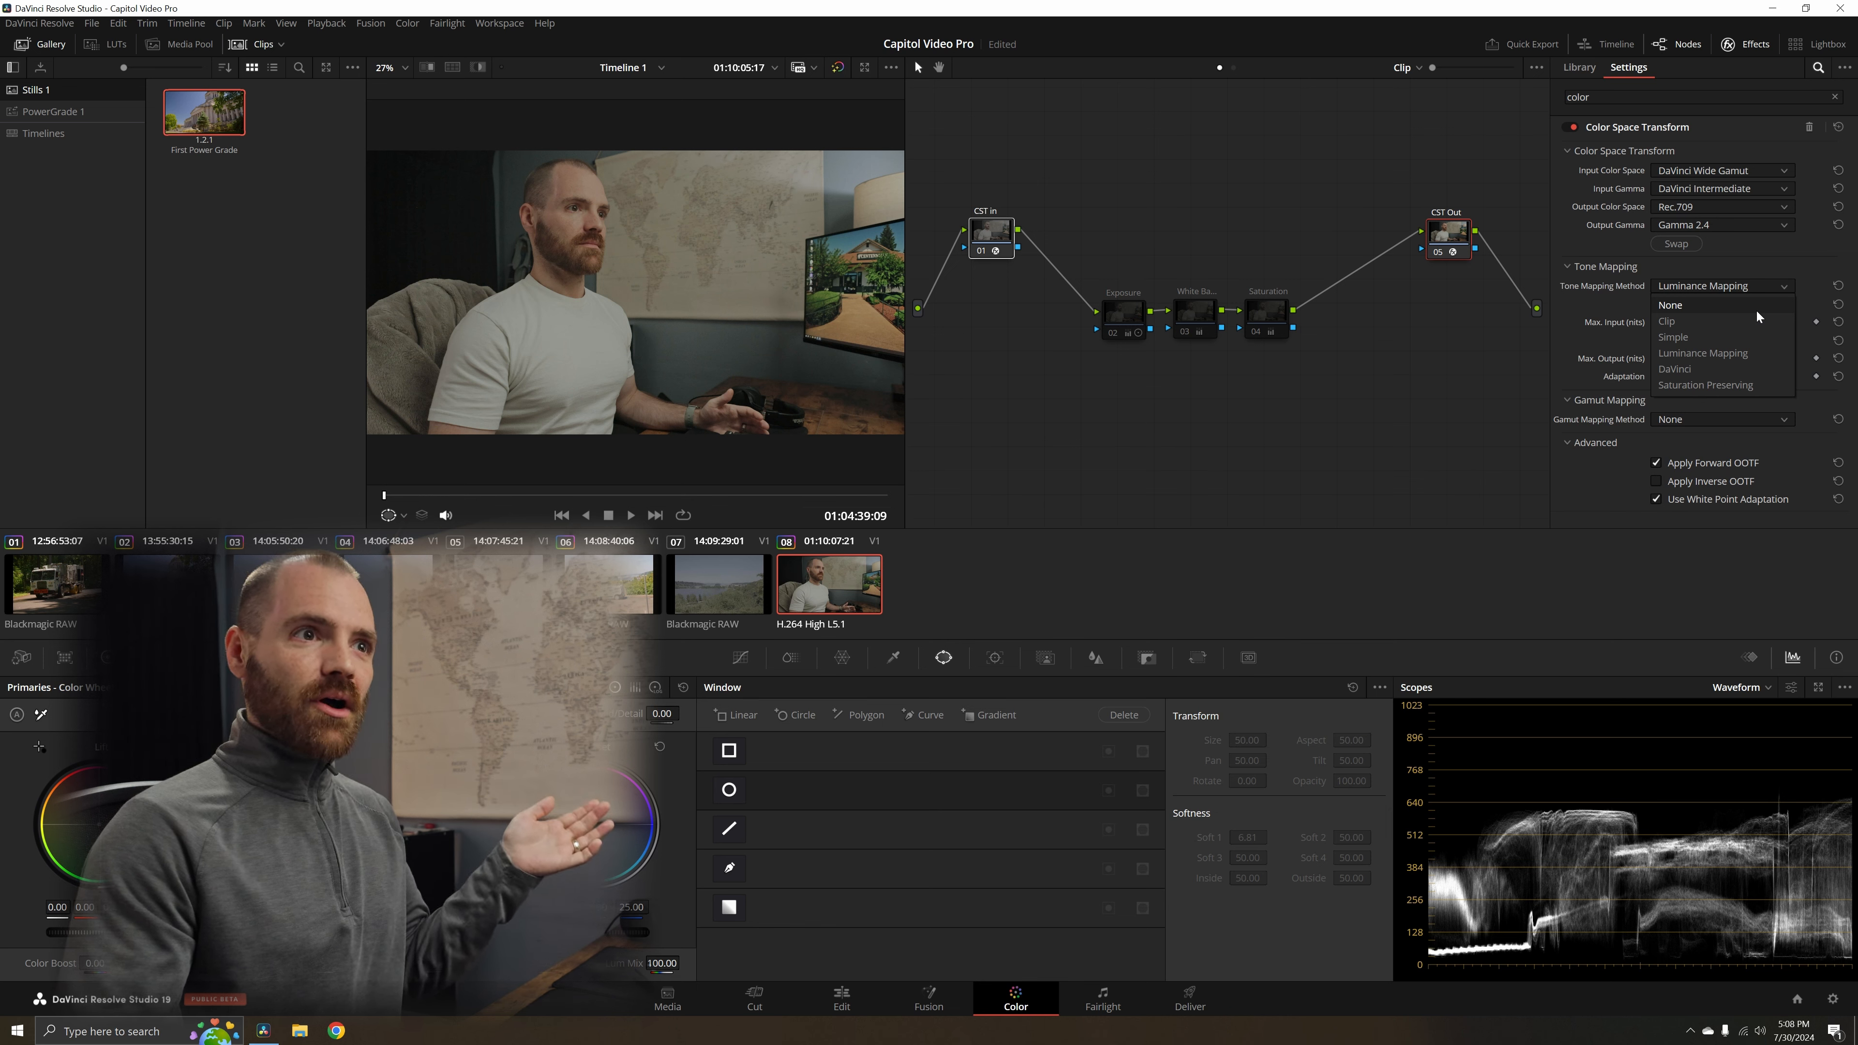
{"action": "left_click", "coordinate": [1756, 309]}
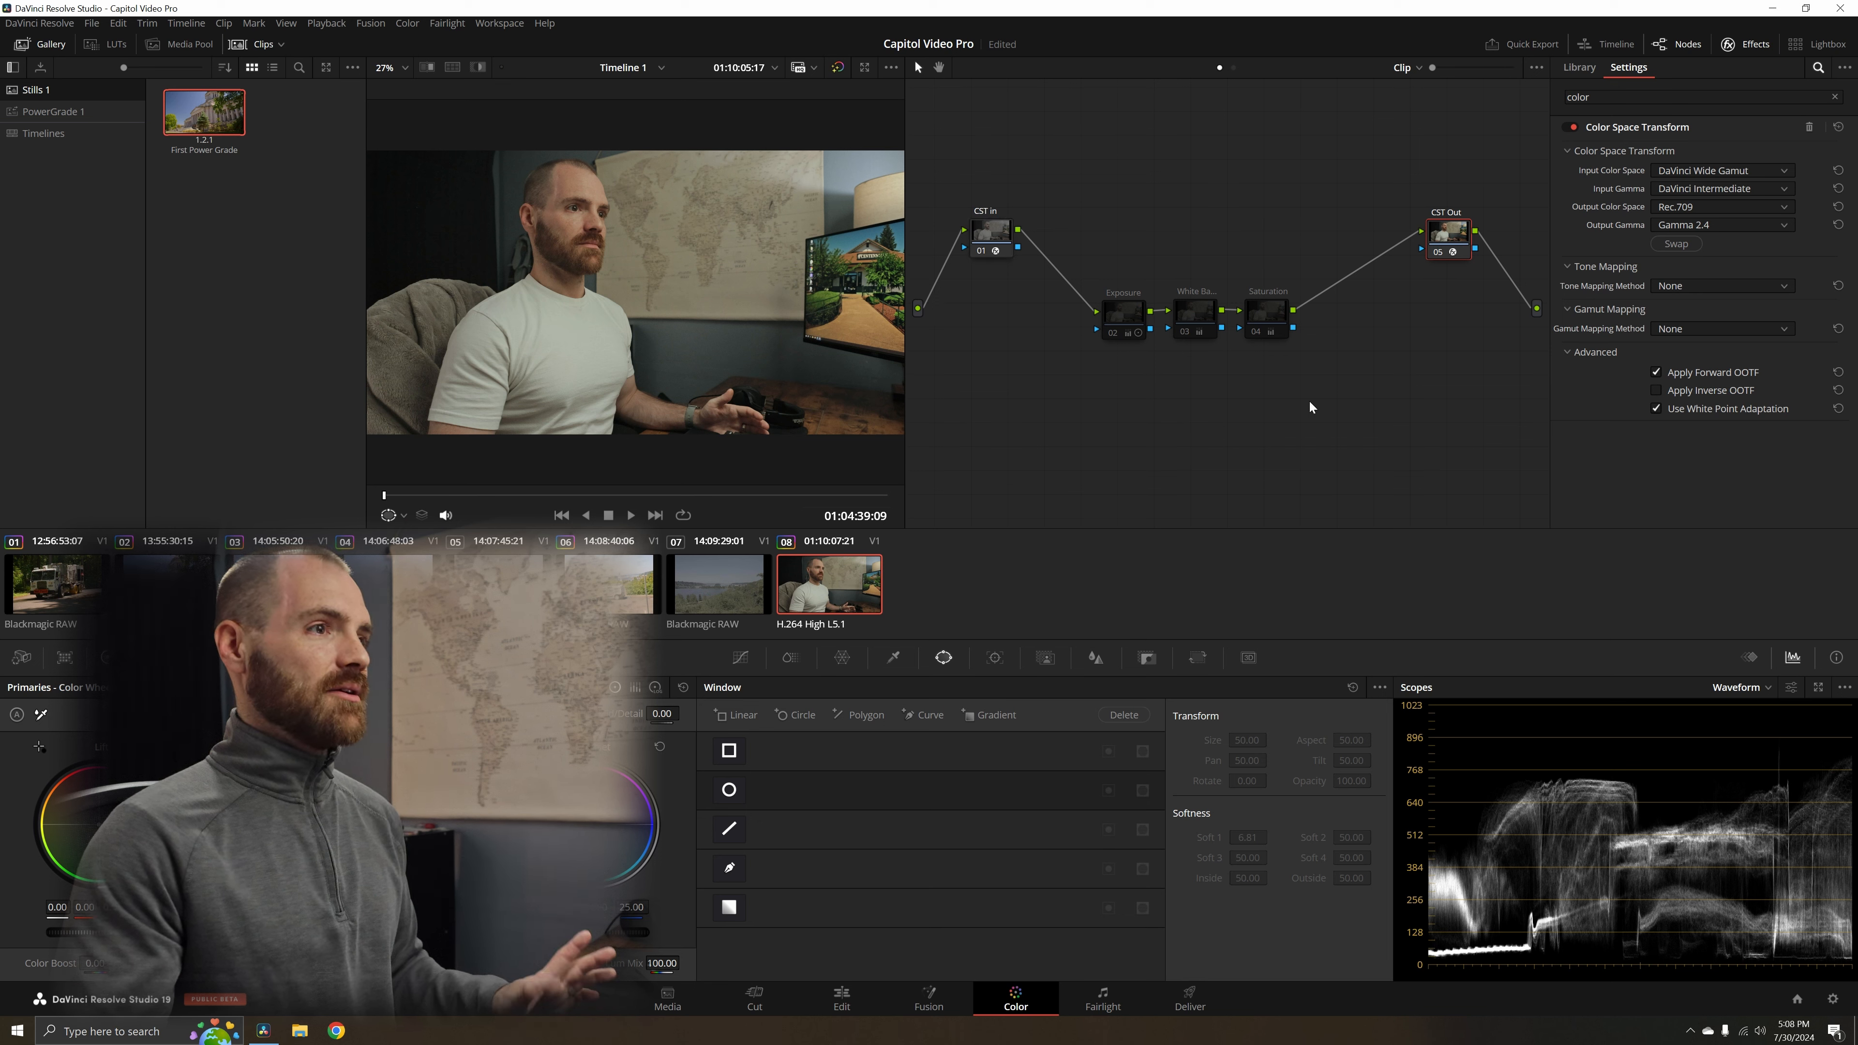
- Re-enable the middle nodes except White Balance, and move the Exposure and Saturation nodes below it in the node graph
{"action": "left_click_drag", "start_coordinate": [1416, 421], "coordinate": [1139, 279]}
{"action": "left_click", "coordinate": [1130, 332]}
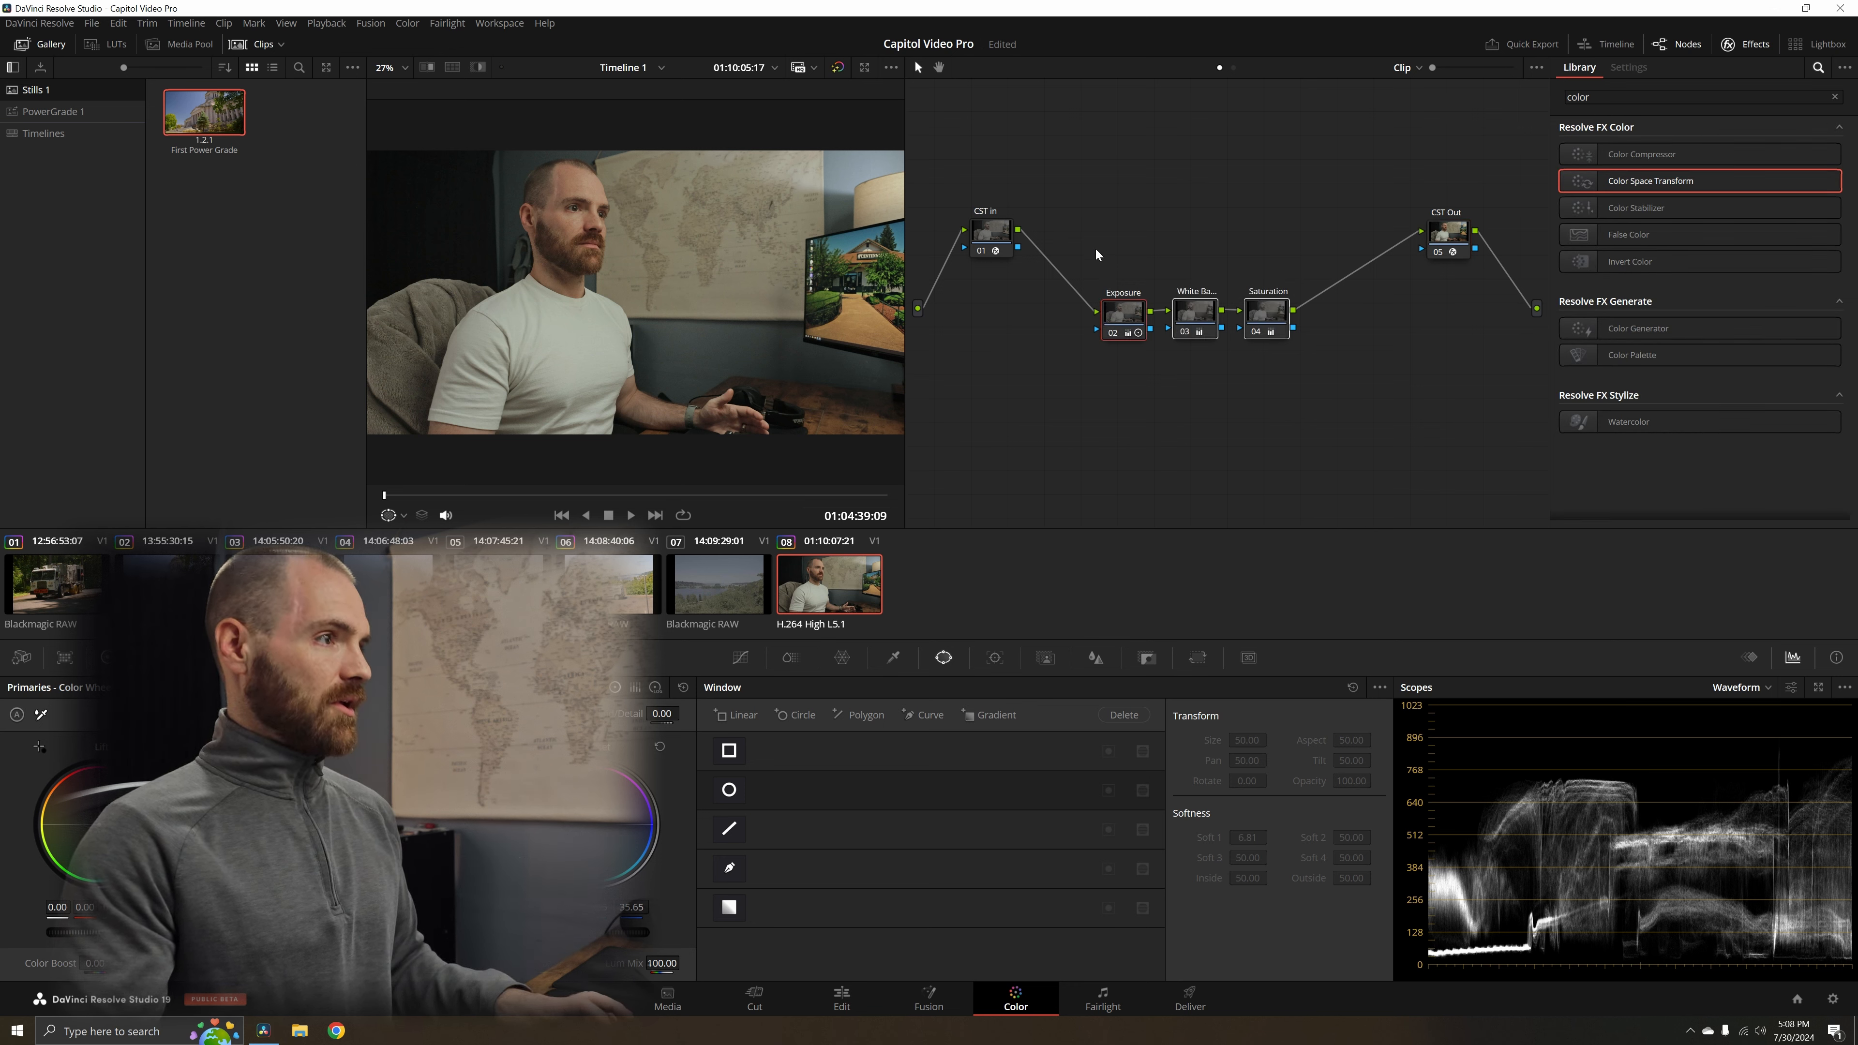
{"action": "left_click", "coordinate": [1113, 472]}
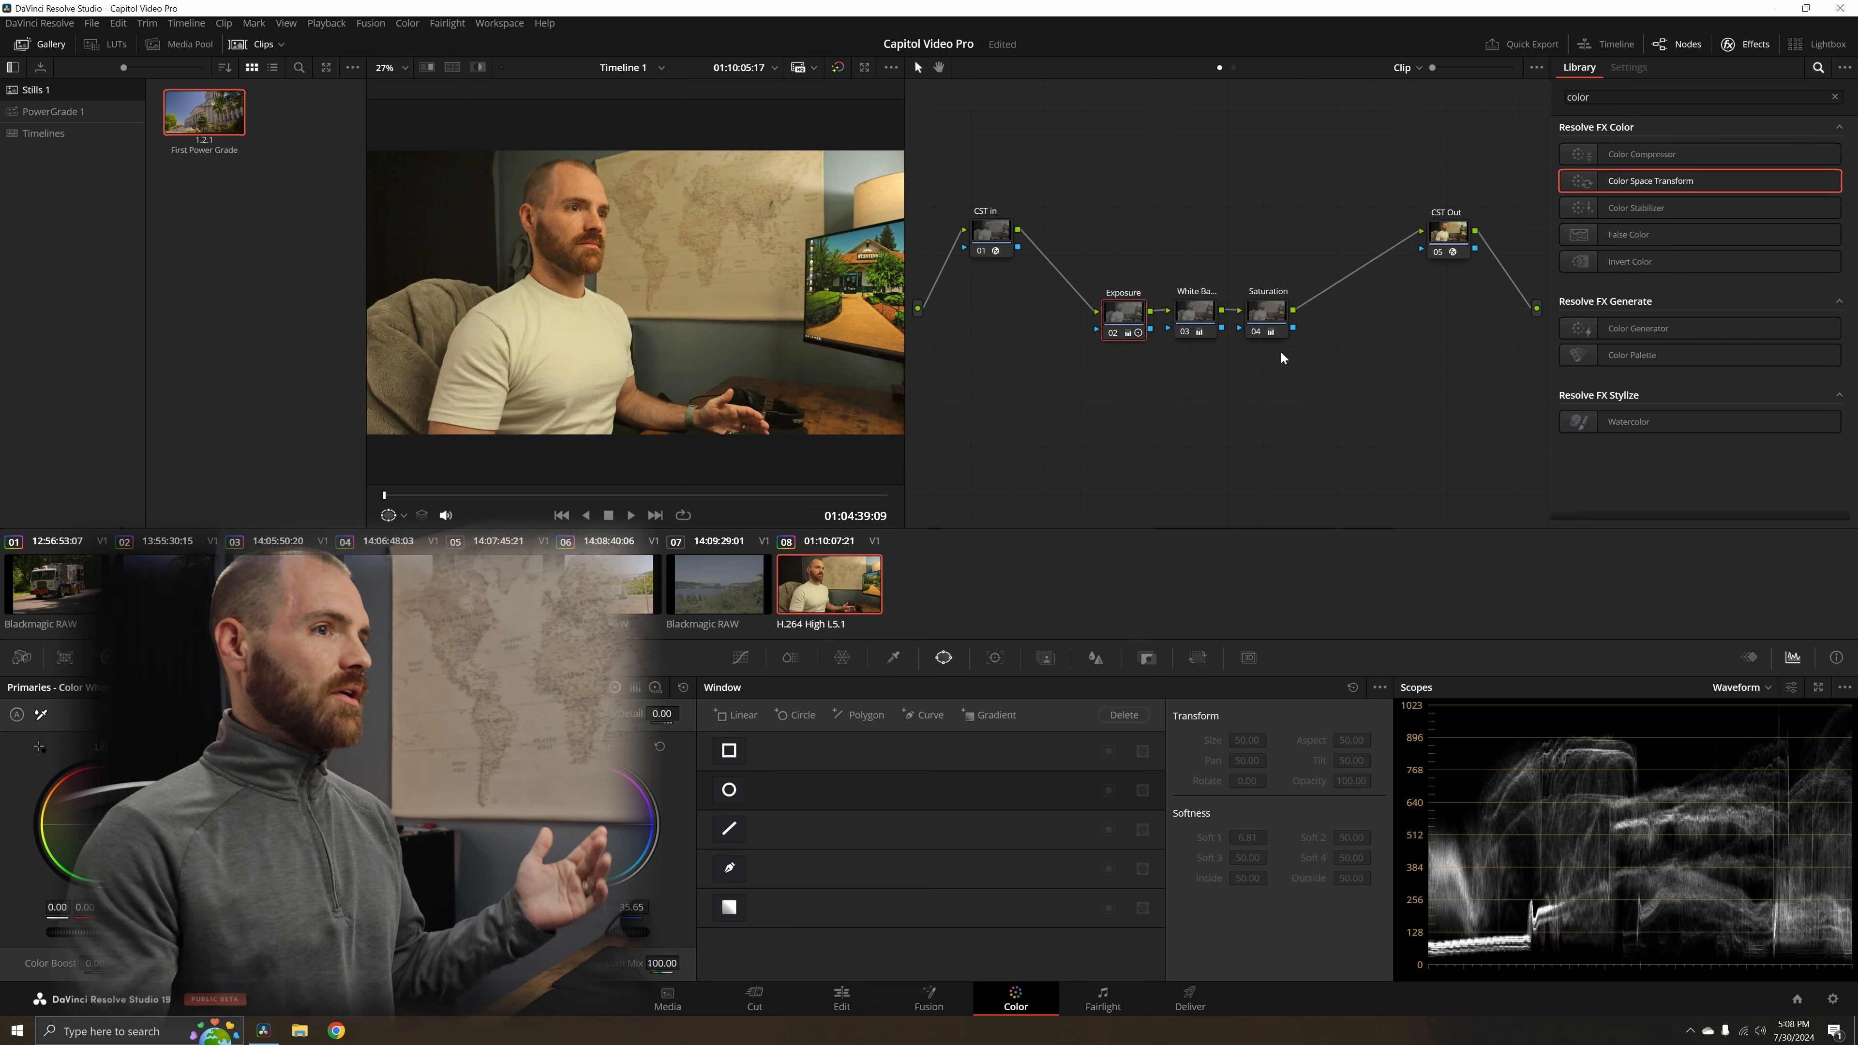
{"action": "left_click", "coordinate": [1184, 332]}
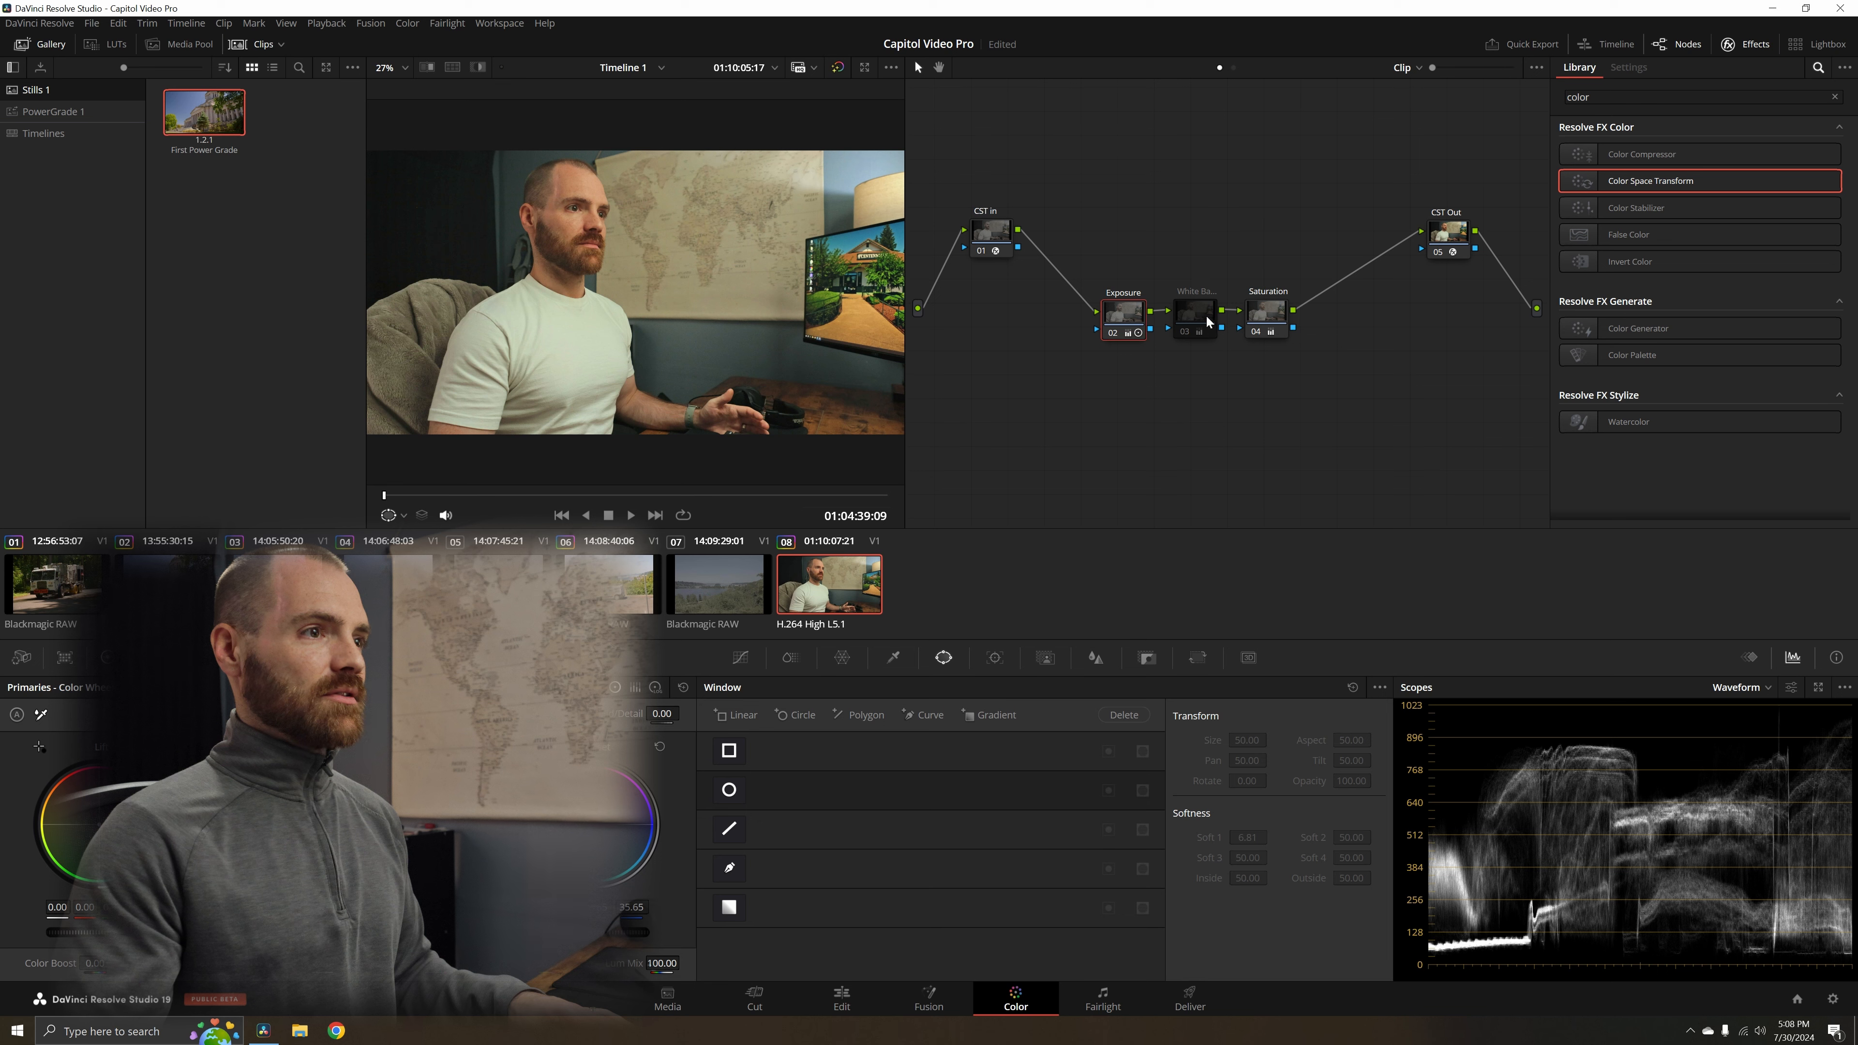
{"action": "left_click_drag", "start_coordinate": [1123, 316], "coordinate": [1122, 404]}
{"action": "left_click_drag", "start_coordinate": [1262, 335], "coordinate": [1264, 410]}
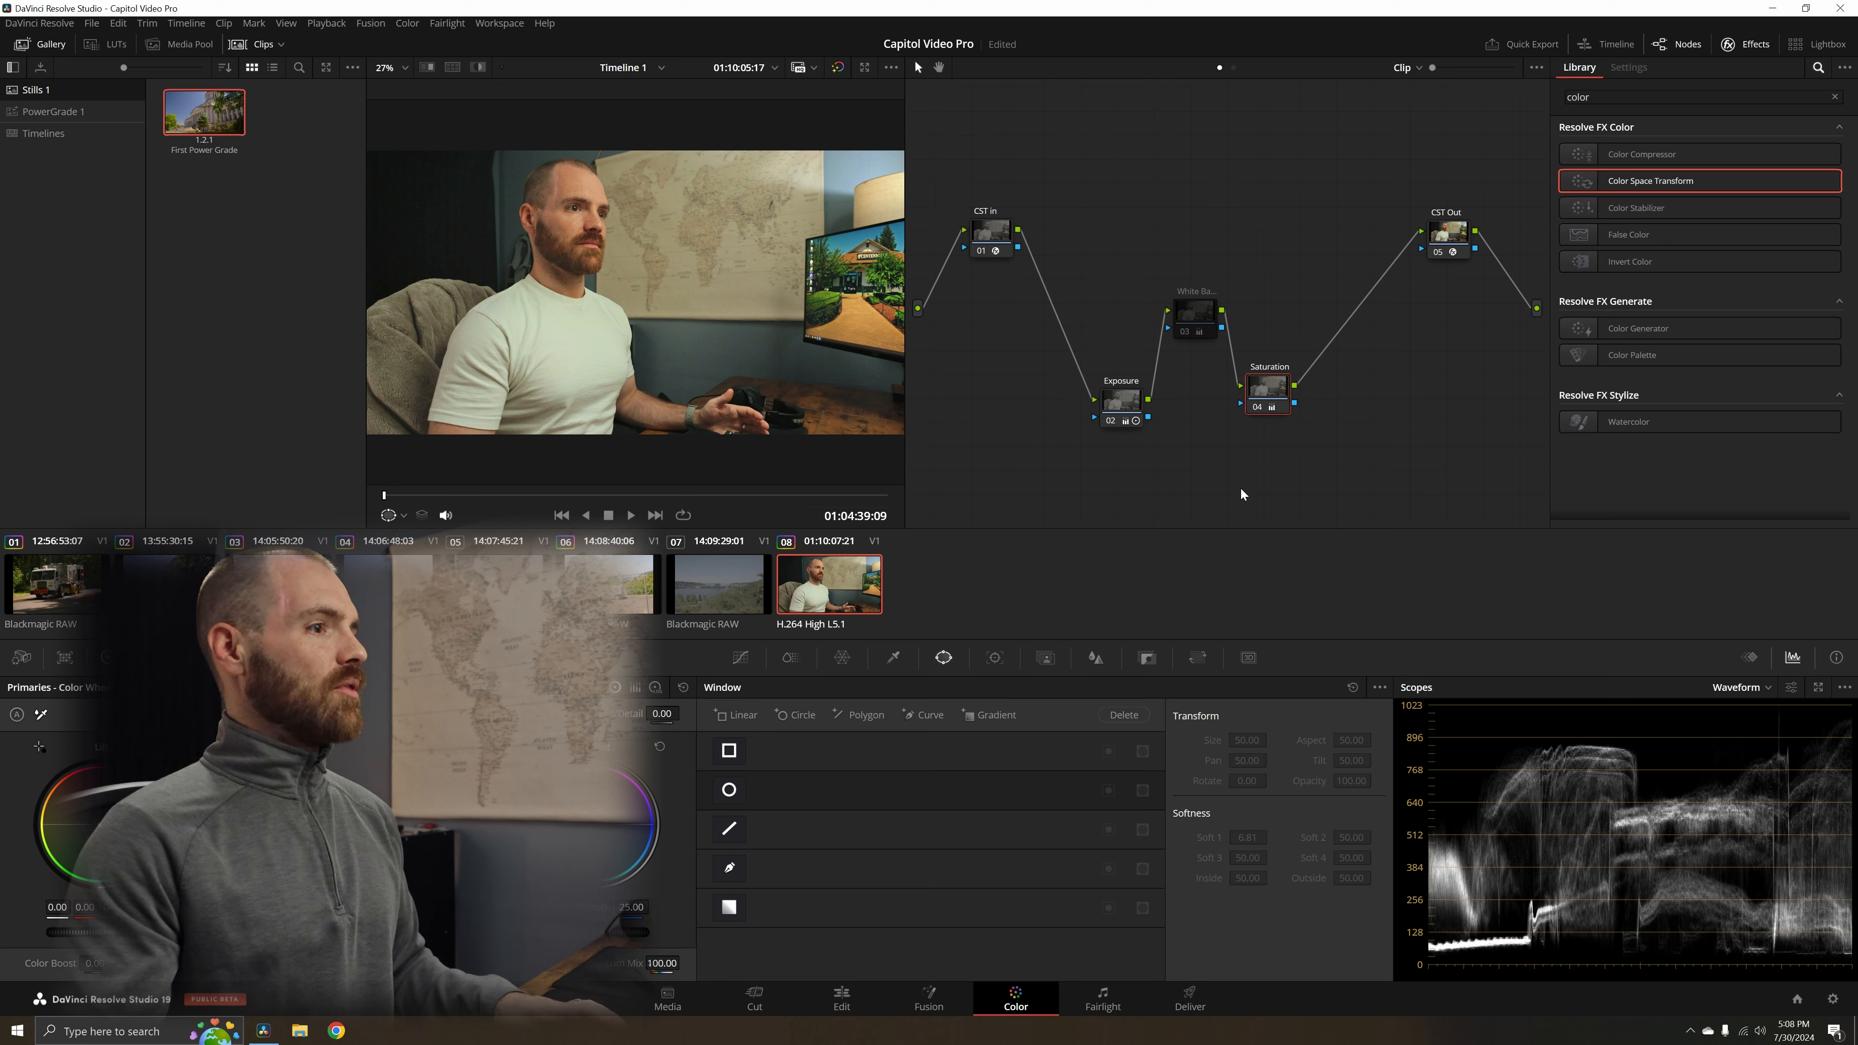
- Compare the CST In settings of the Desk Setup Test clip with those of the first clip
{"action": "left_click", "coordinate": [986, 234]}
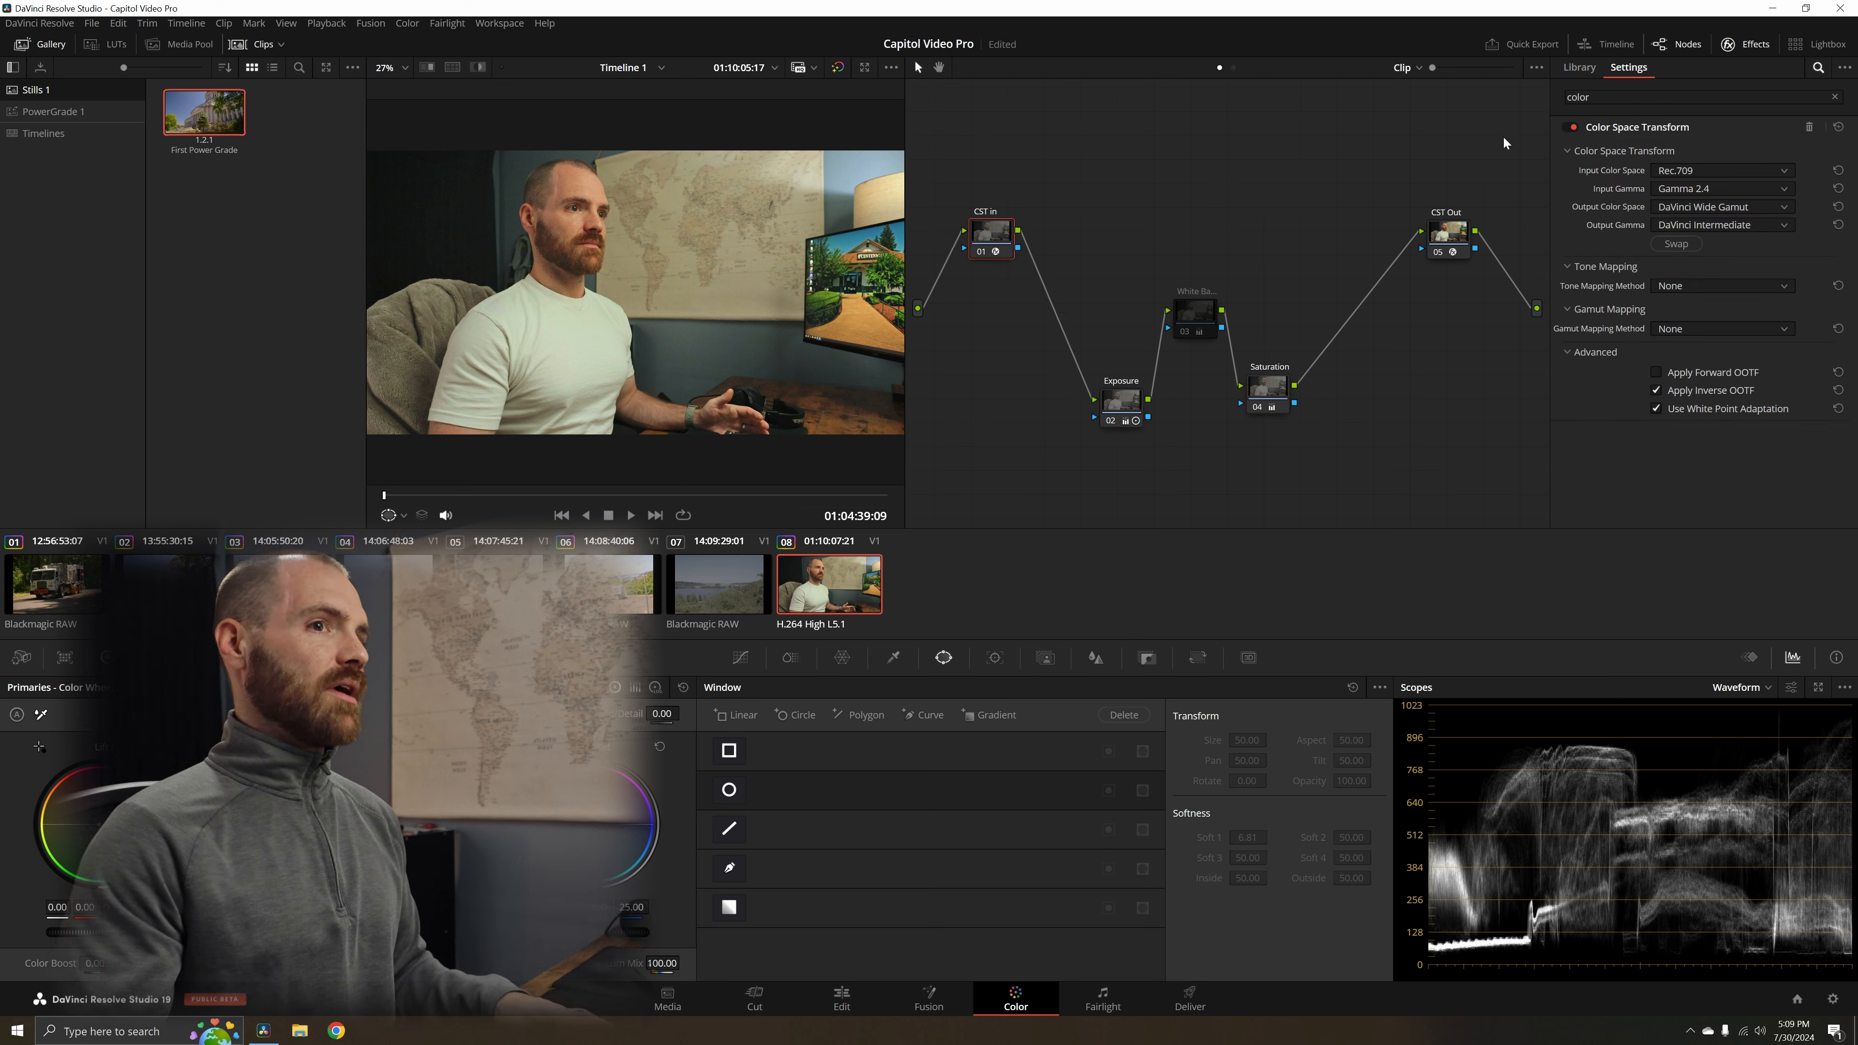
{"action": "left_click", "coordinate": [33, 591]}
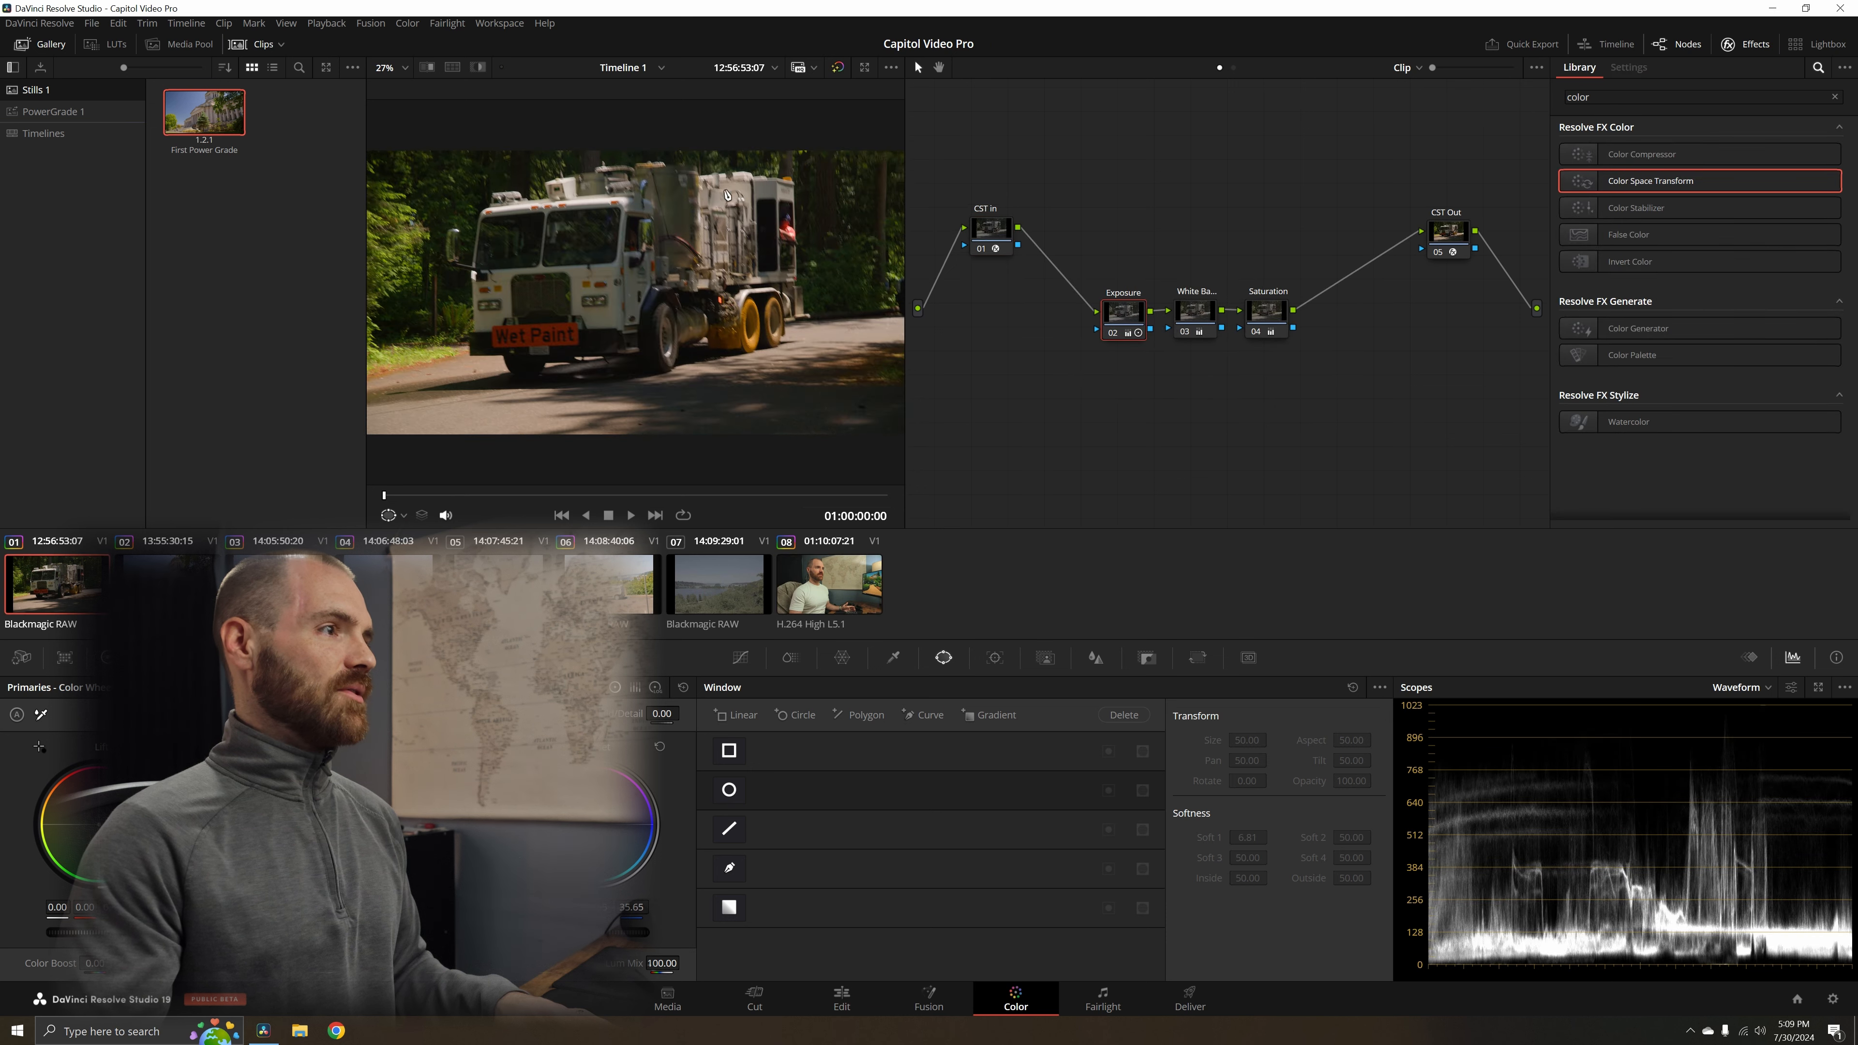
{"action": "left_click", "coordinate": [1005, 238]}
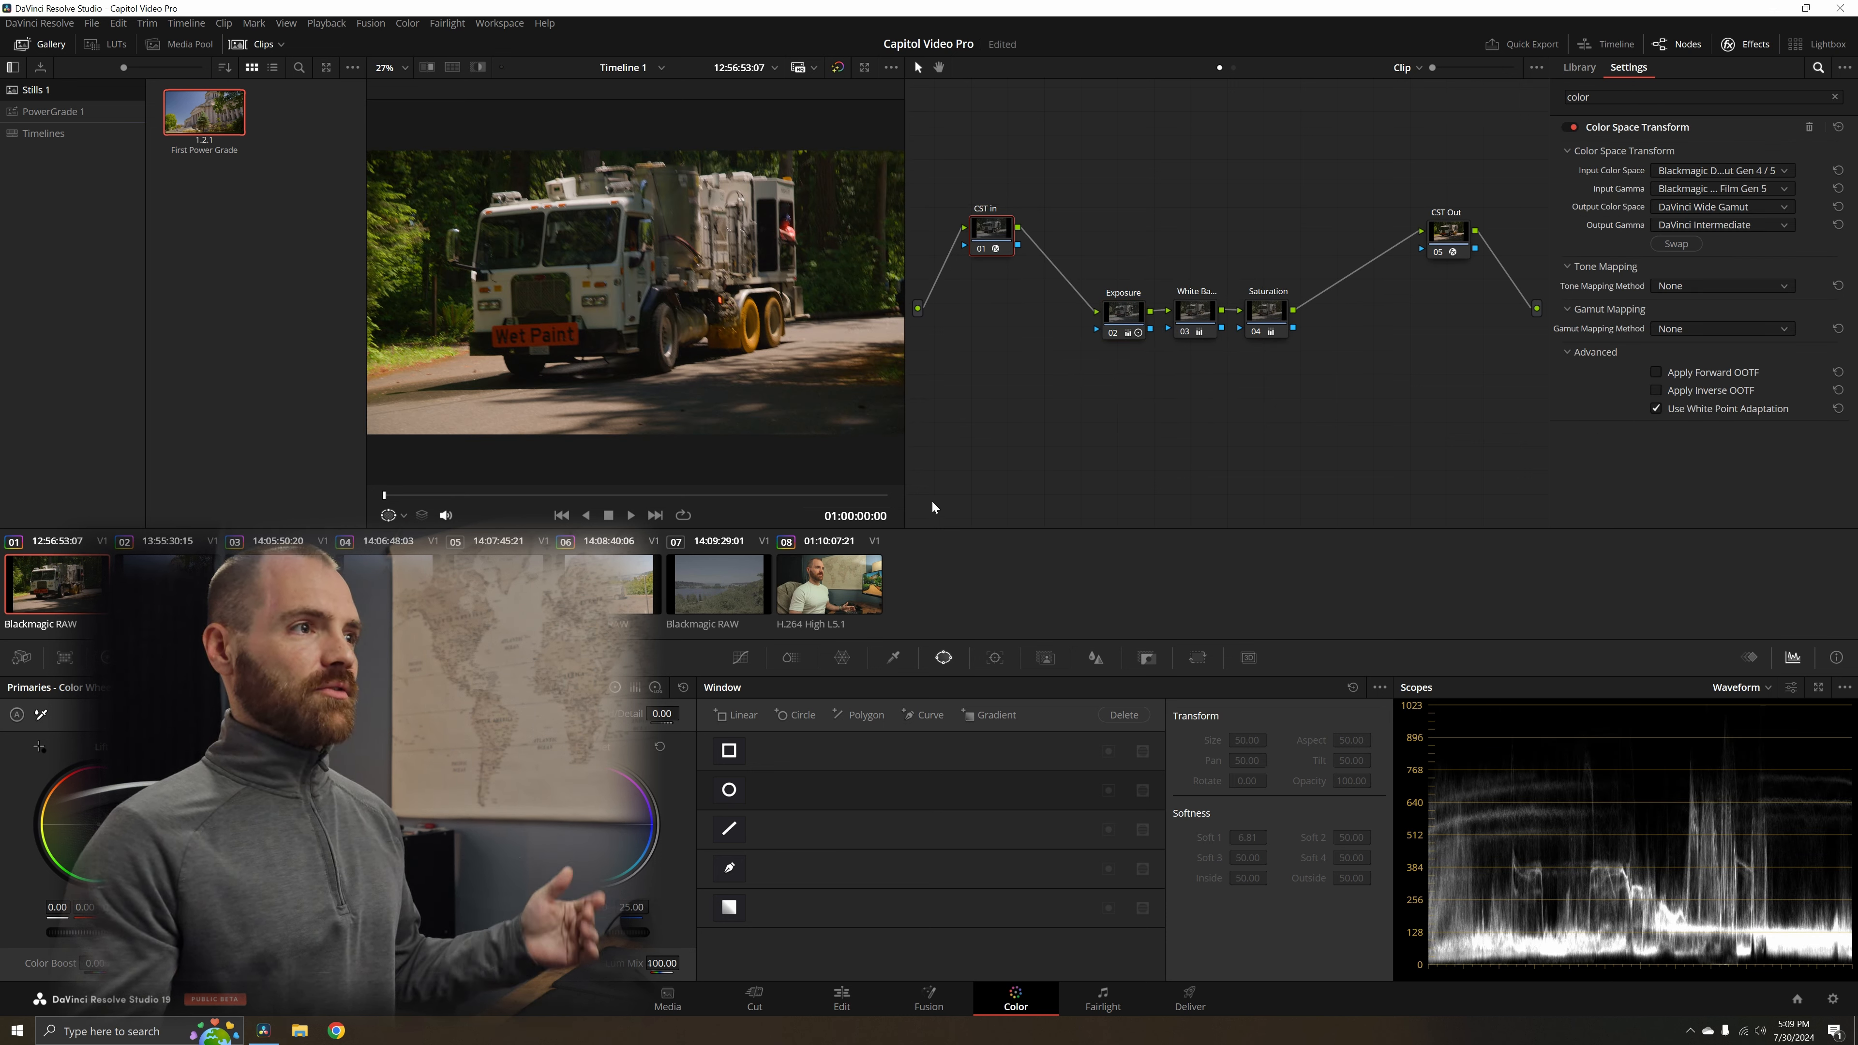
- Look through the input color space and input gamma options of the first clip's CST In node without changing them
{"action": "left_click", "coordinate": [1714, 171]}
{"action": "scroll", "coordinate": [1731, 276], "scroll_direction": "down", "scroll_amount": 2}
{"action": "scroll", "coordinate": [1721, 262], "scroll_direction": "up", "scroll_amount": 5}
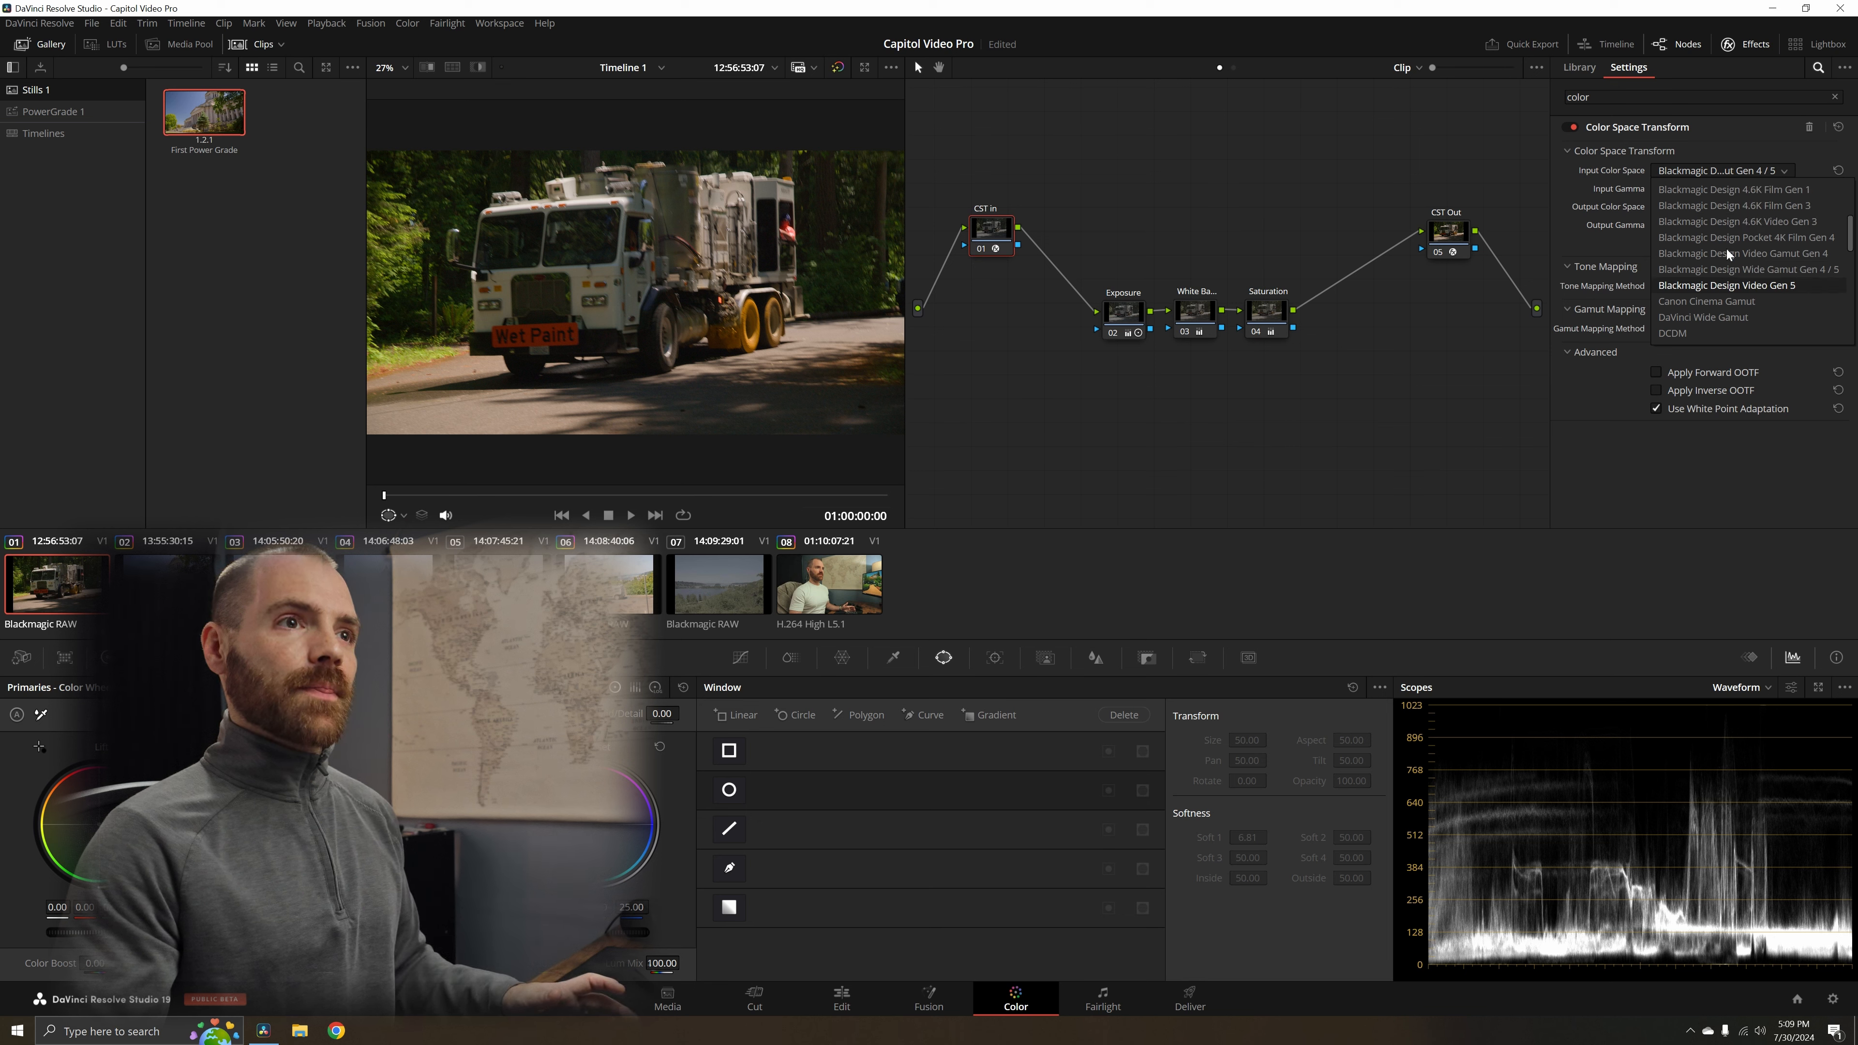
{"action": "left_click", "coordinate": [1743, 169]}
{"action": "left_click", "coordinate": [1743, 189]}
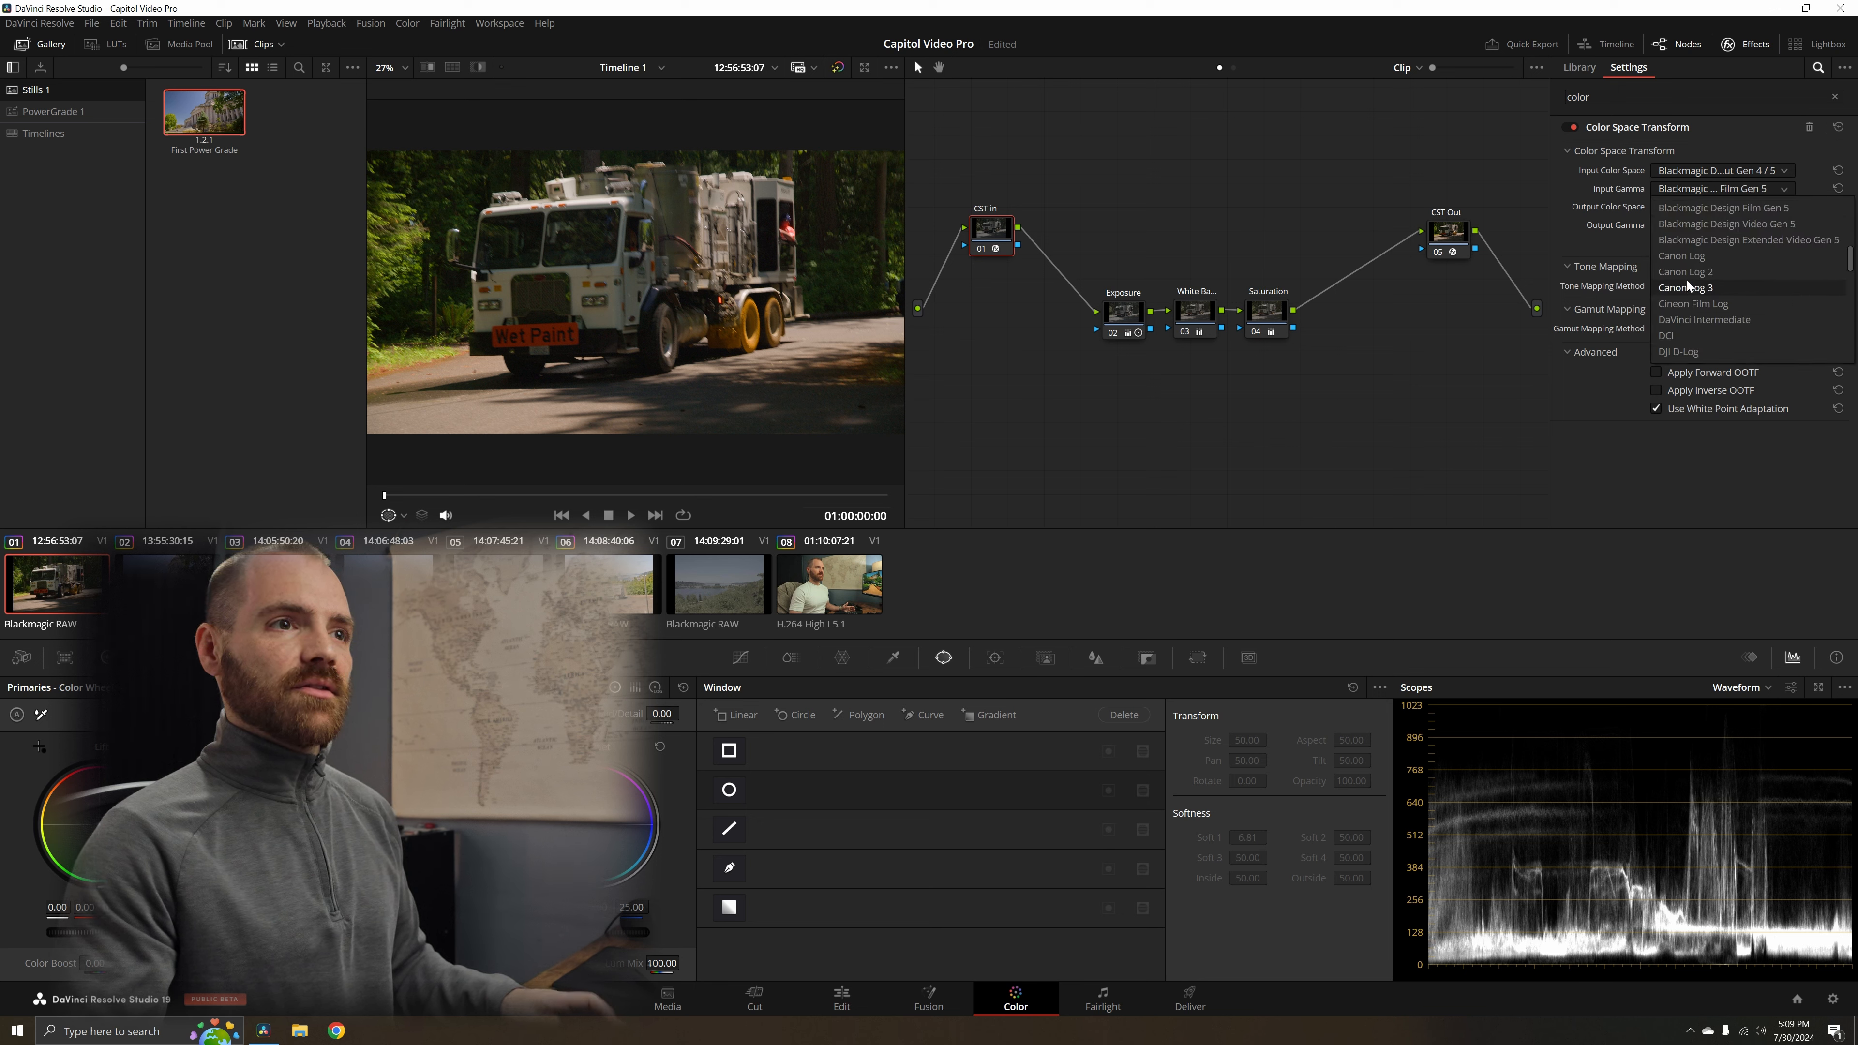
{"action": "left_click", "coordinate": [1442, 158]}
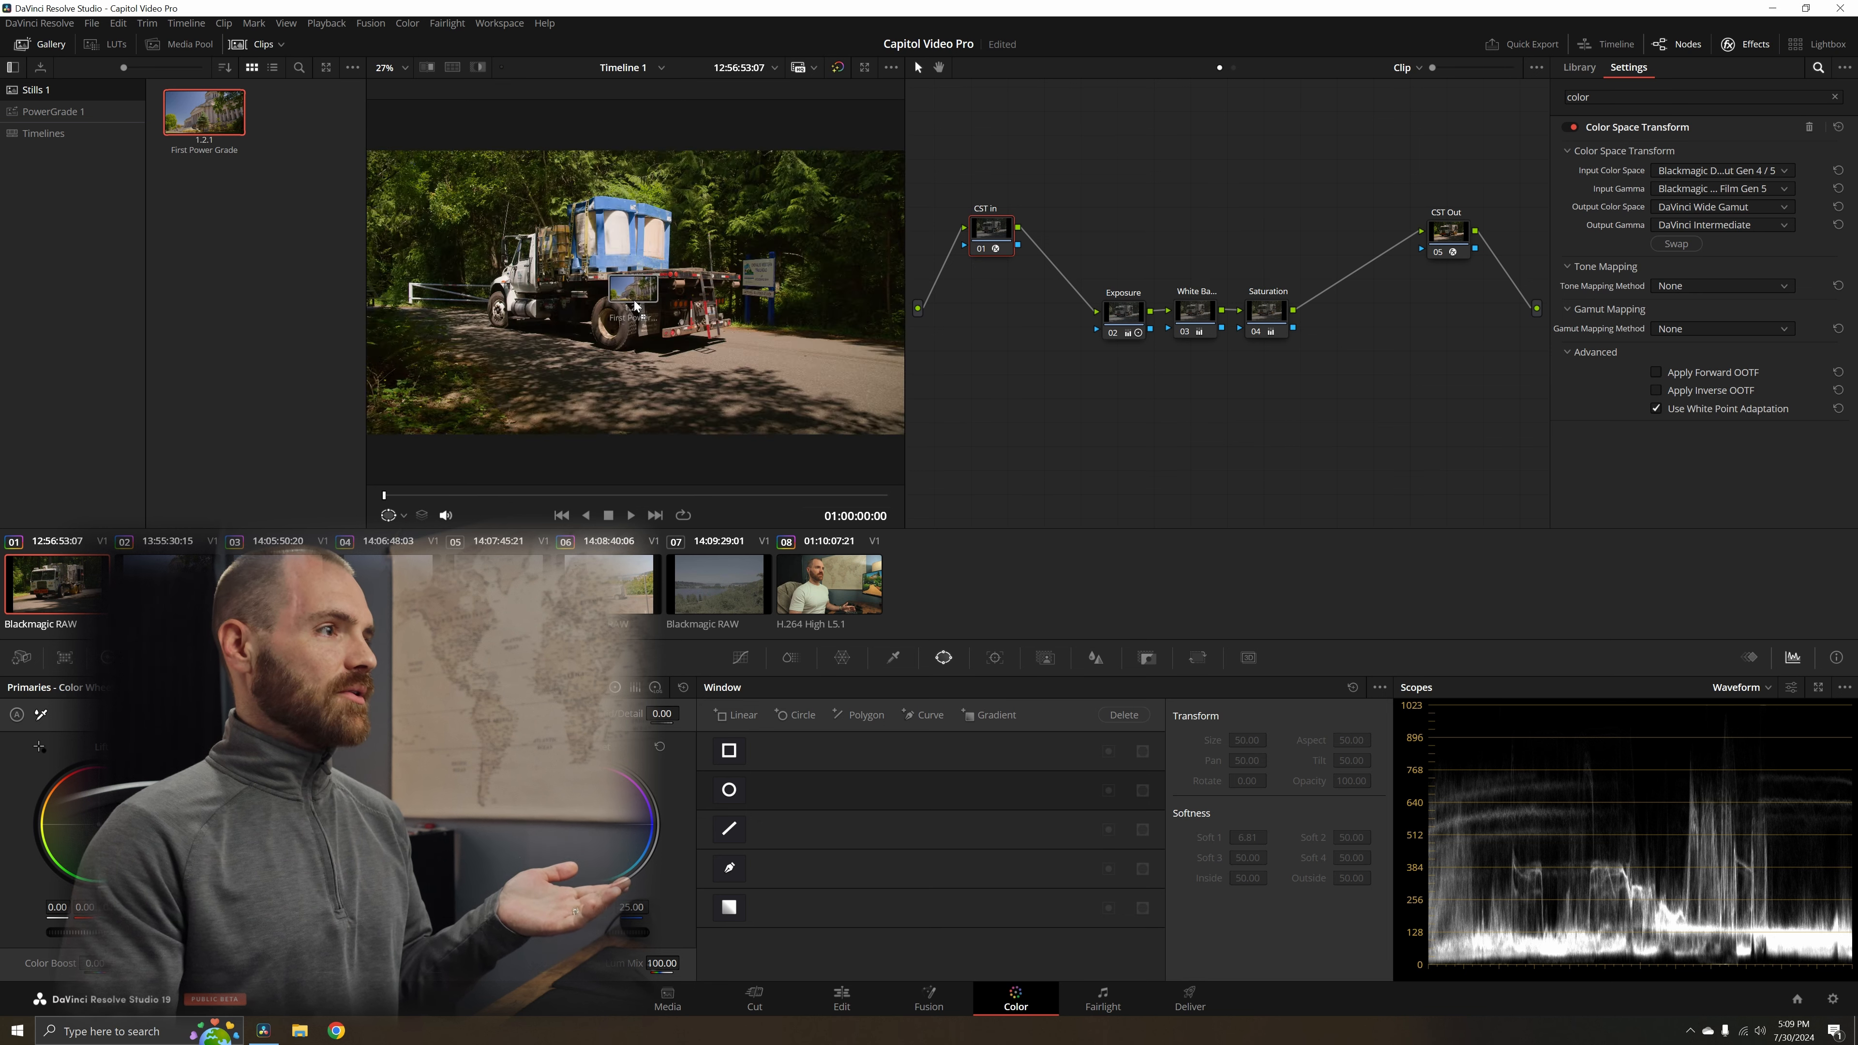
- Inspect the color space and channel options of the first clip's Saturation node
{"action": "left_click", "coordinate": [1123, 313]}
{"action": "left_click", "coordinate": [1268, 314]}
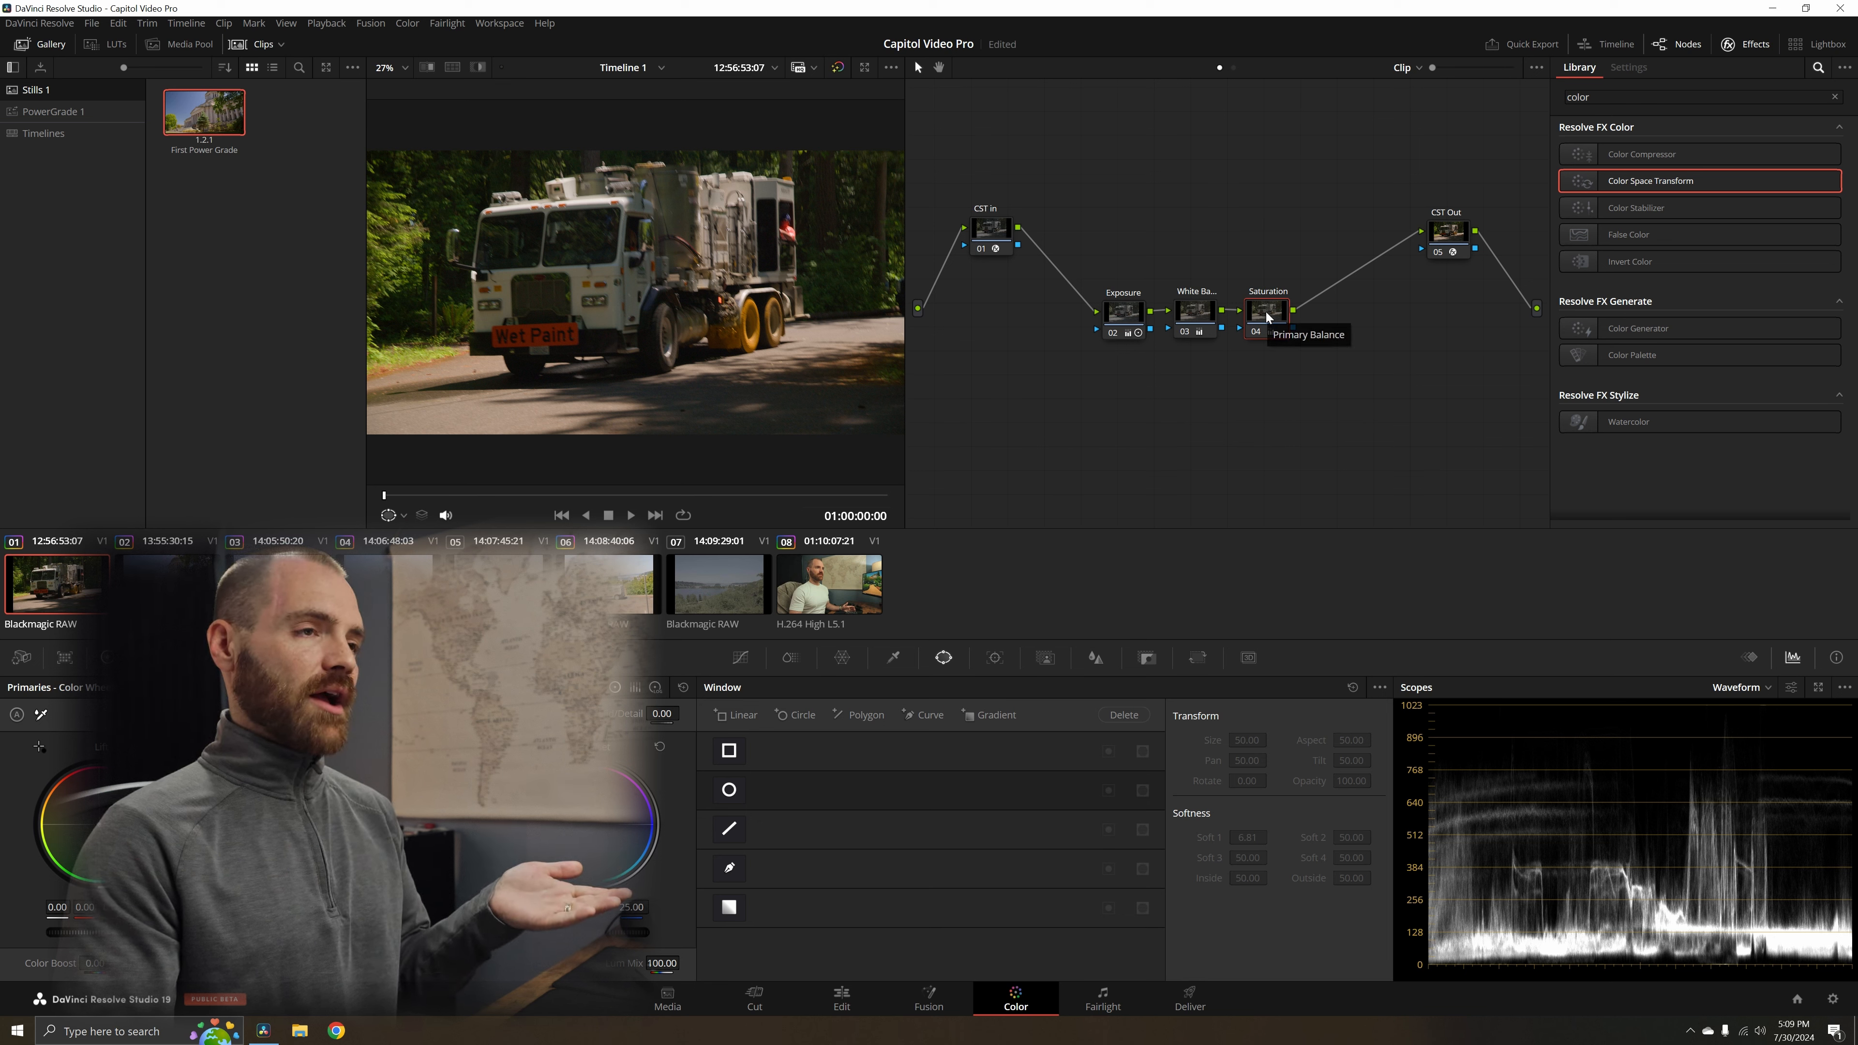
{"action": "right_click", "coordinate": [1268, 316]}
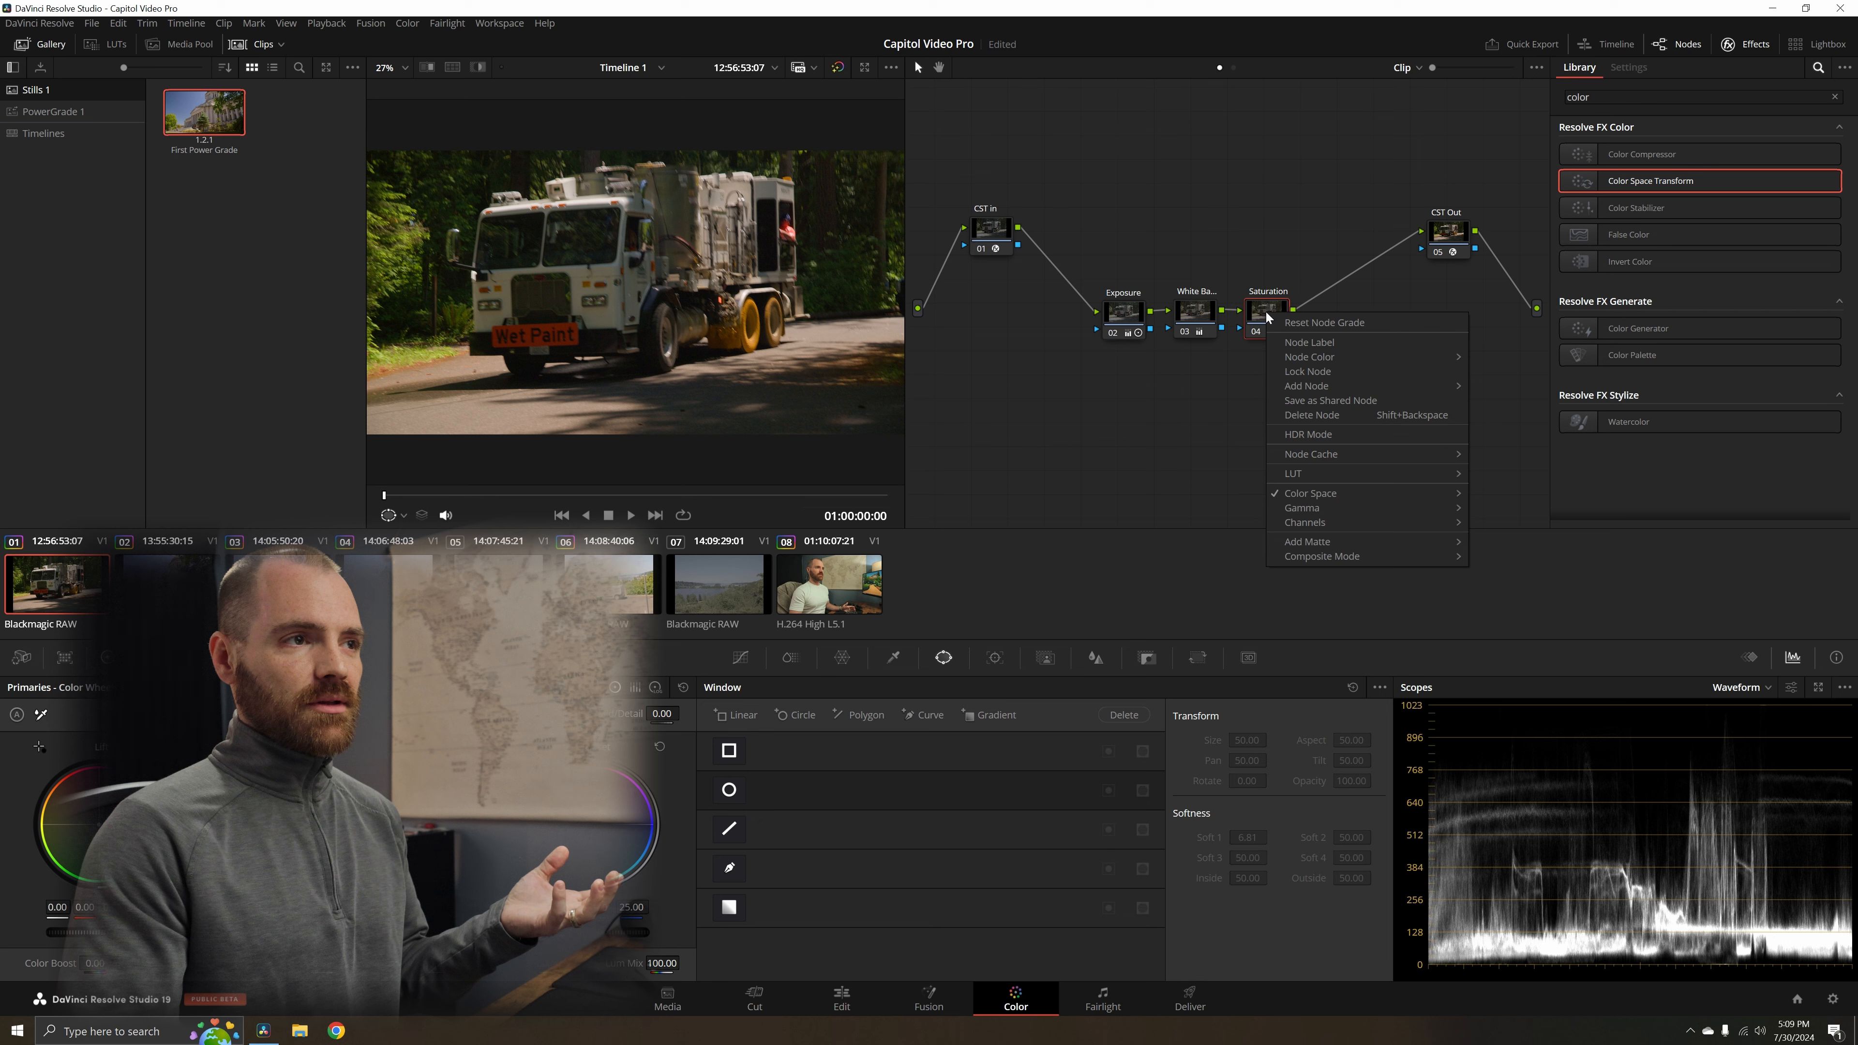
{"action": "mouse_move", "coordinate": [1343, 487]}
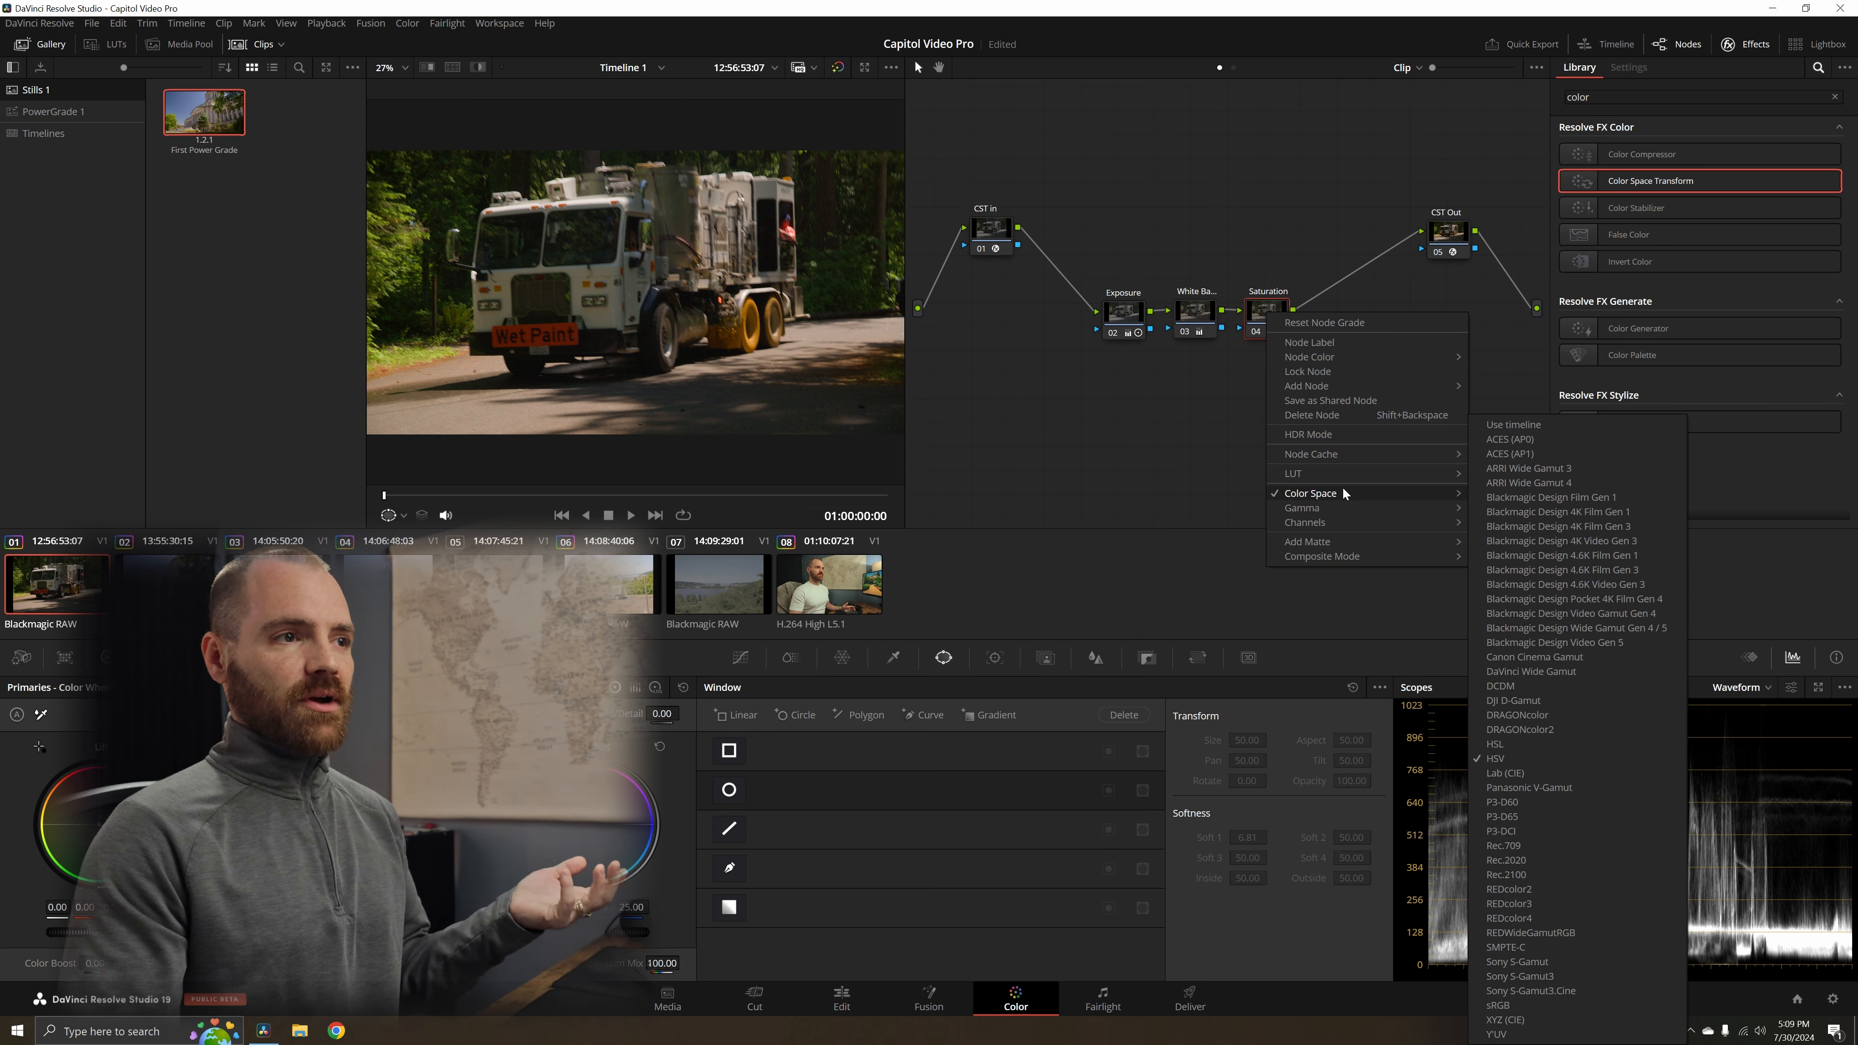
{"action": "mouse_move", "coordinate": [1363, 524]}
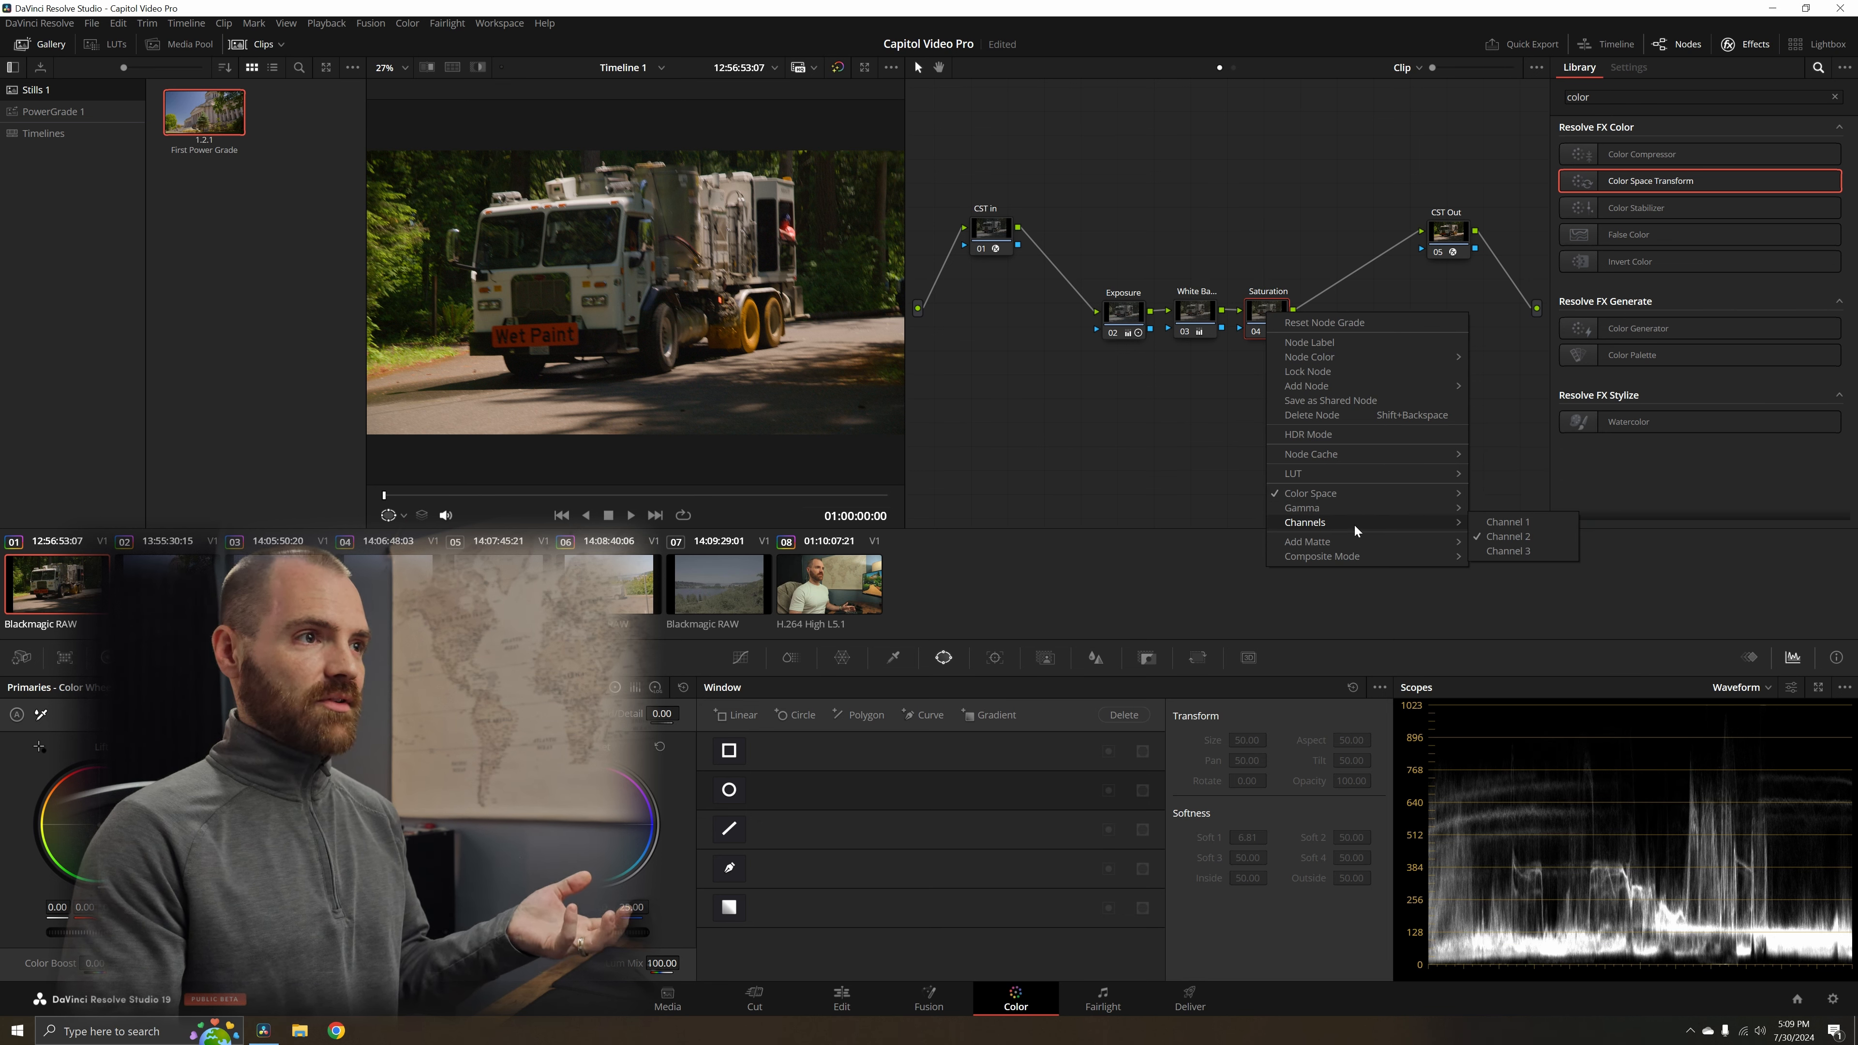
{"action": "left_click", "coordinate": [1107, 445]}
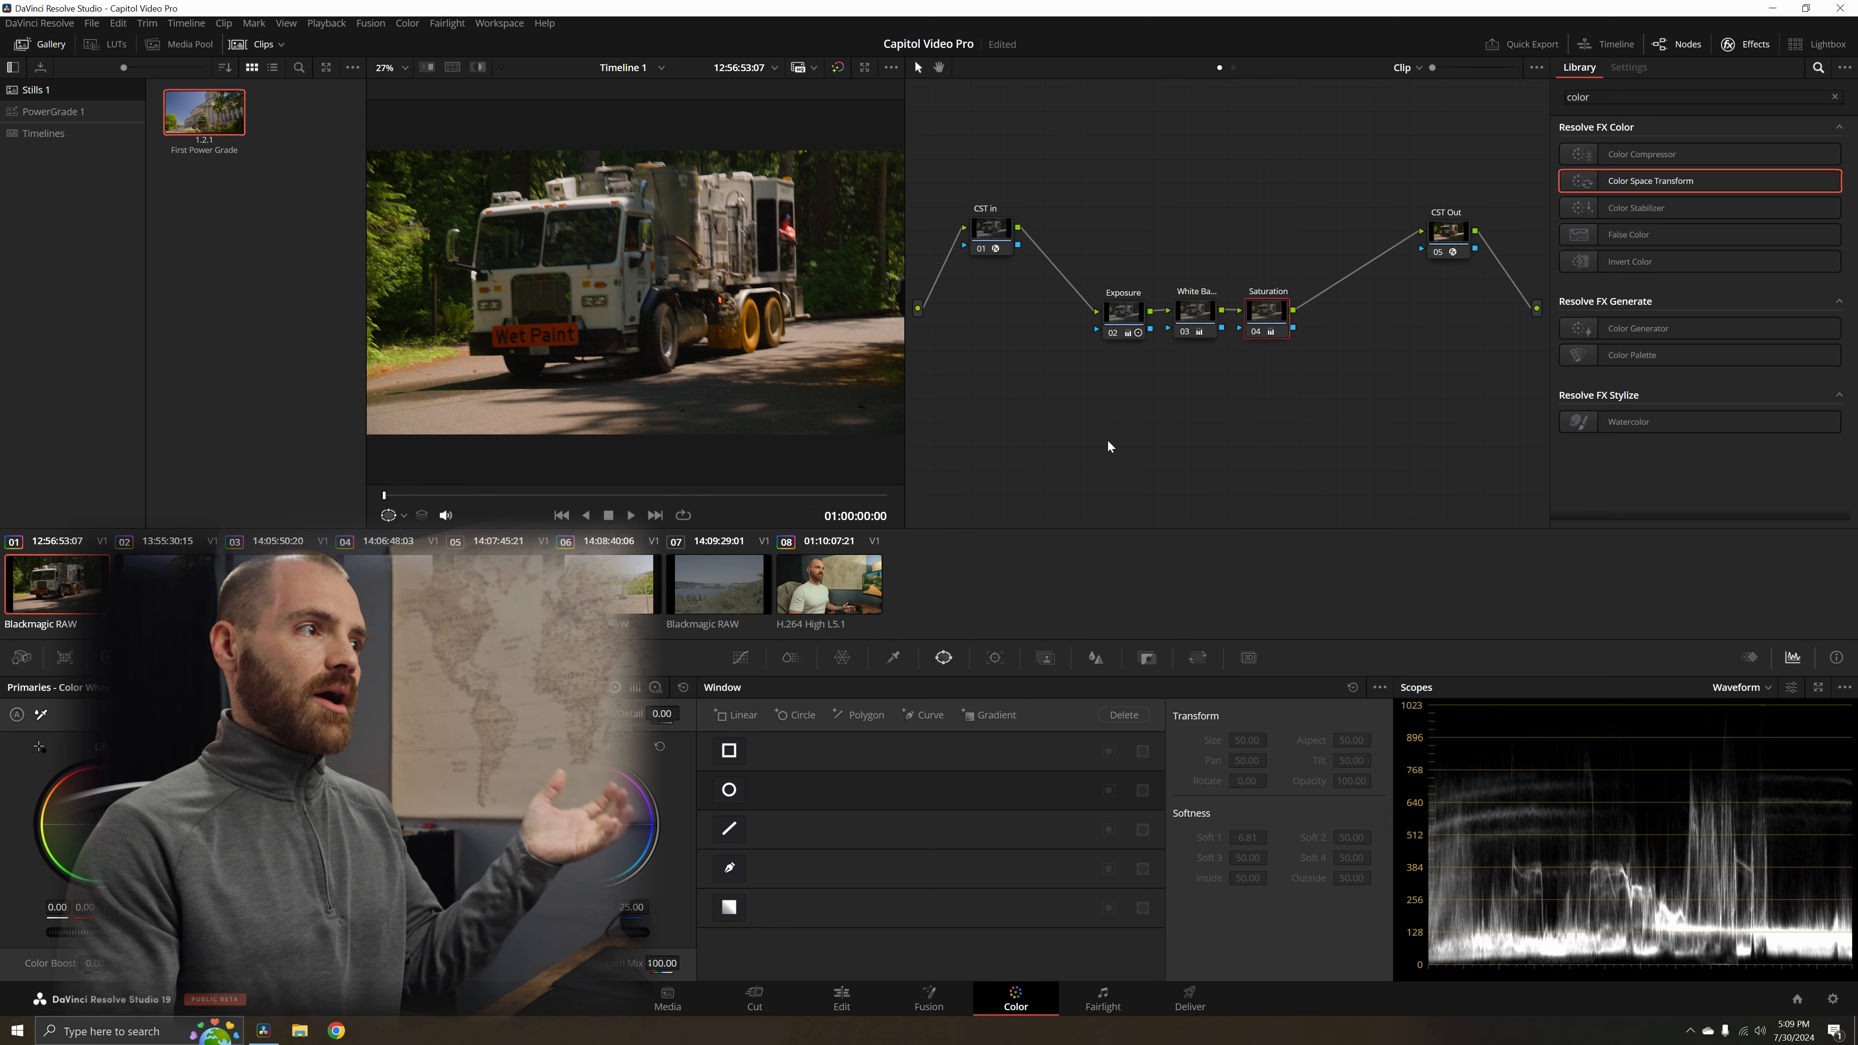
- Move the playhead to 01:00:23:15 in the first clip and check its Exposure, White Balance and Saturation nodes
{"action": "left_click_drag", "start_coordinate": [394, 497], "coordinate": [577, 507]}
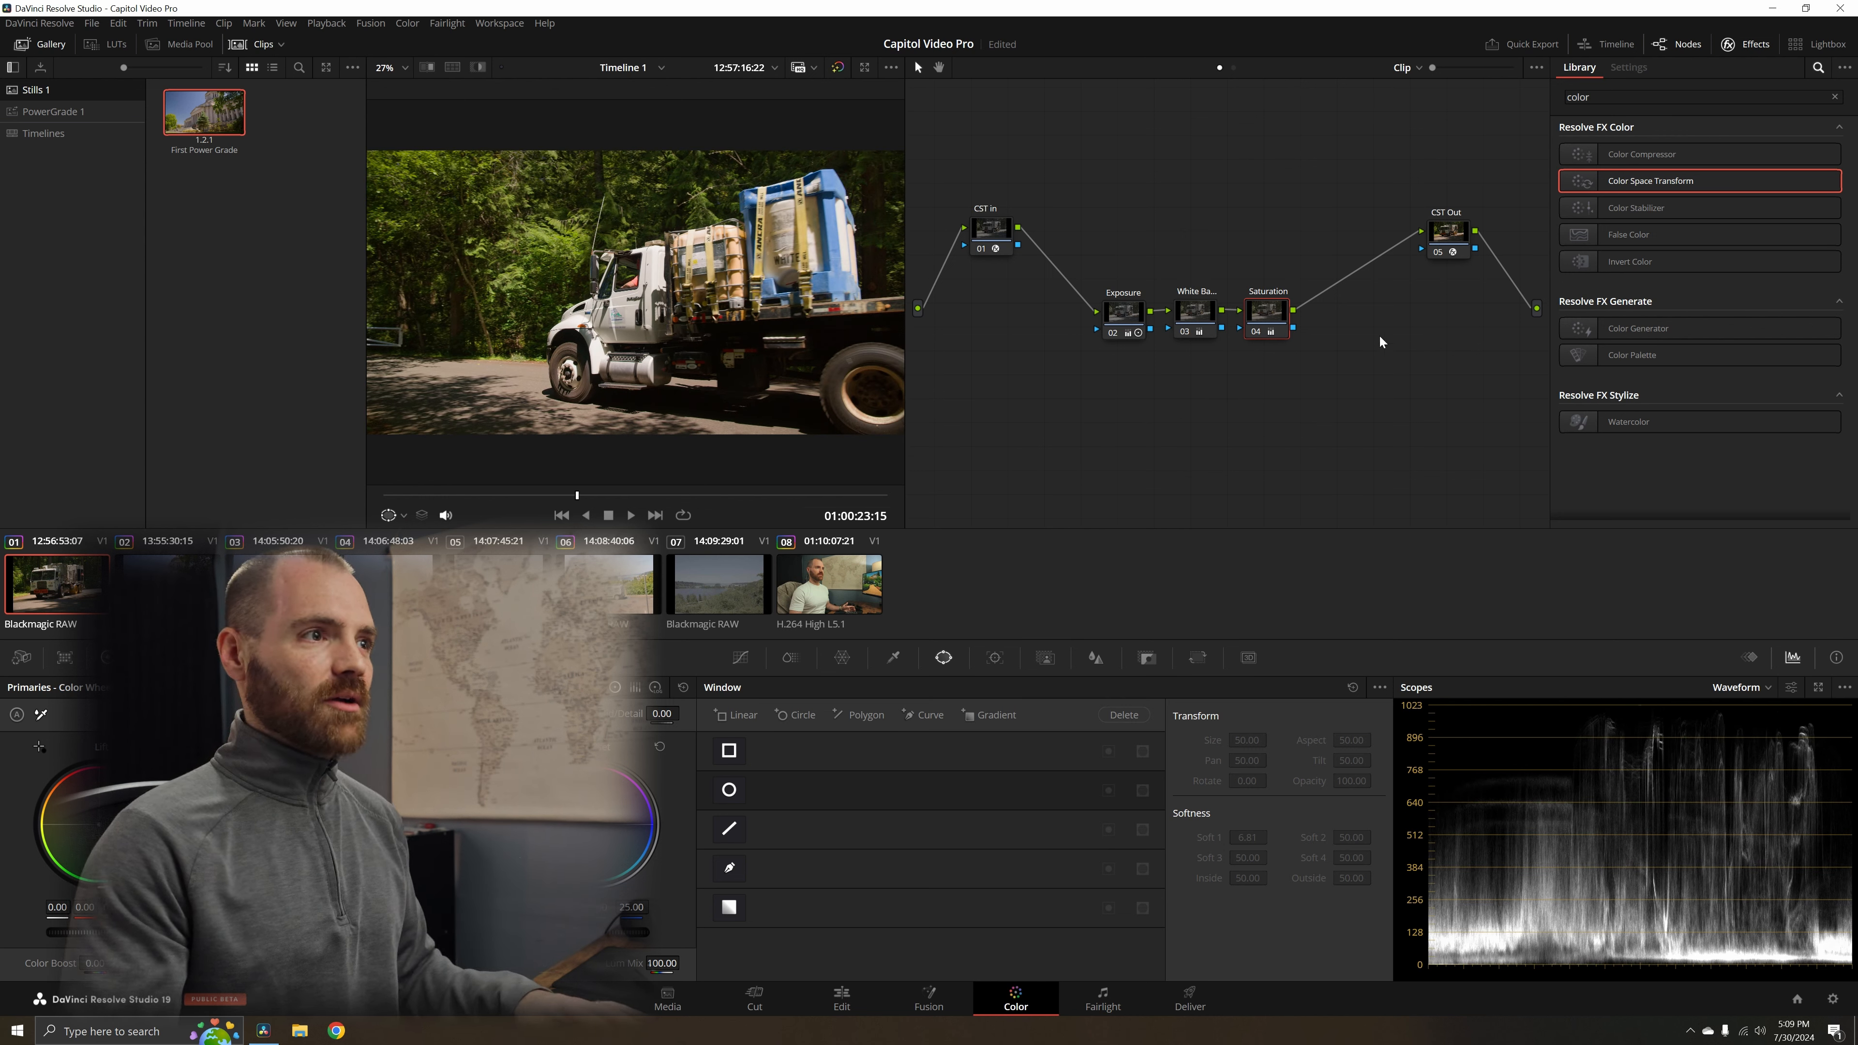
{"action": "left_click_drag", "start_coordinate": [1433, 422], "coordinate": [1072, 296]}
{"action": "left_click", "coordinate": [1280, 437]}
- Apply the BMCC HSV grade from the PowerGrade 1 album to the first clip and shift its whole node tree toward the graph's centre
{"action": "left_click", "coordinate": [44, 111]}
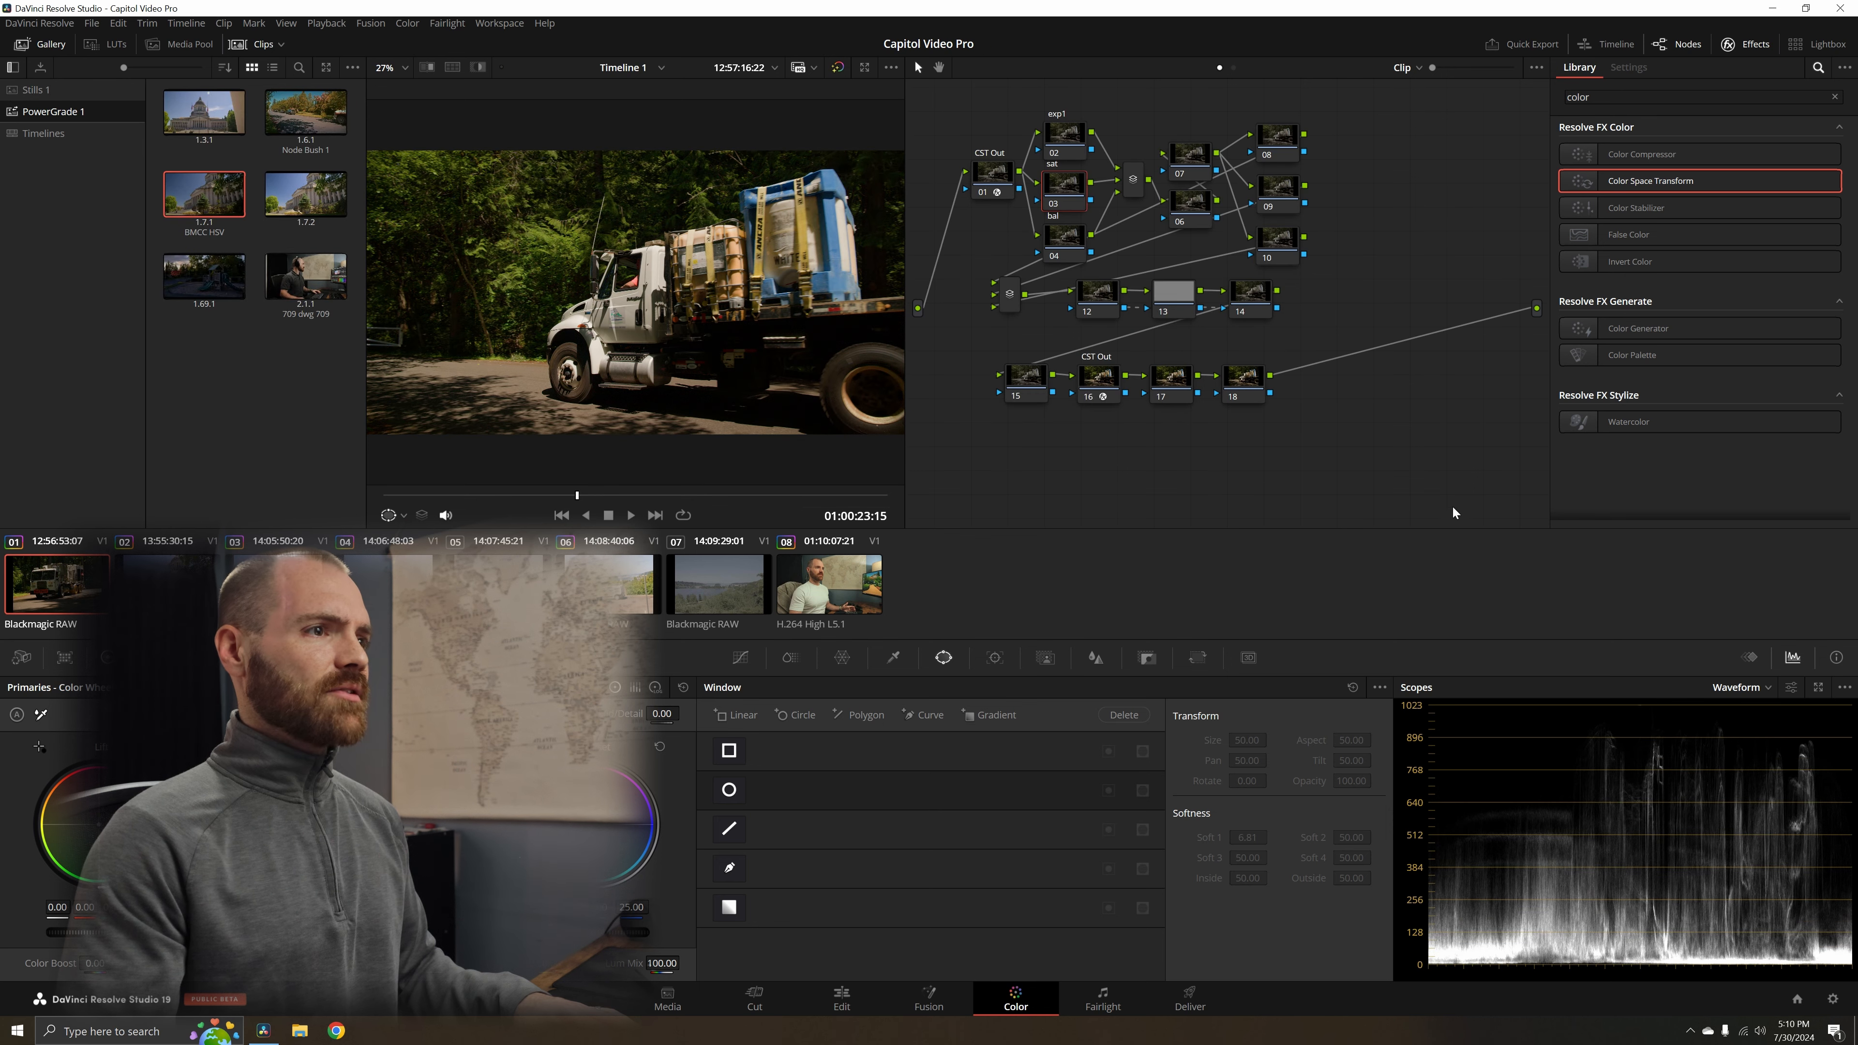
{"action": "left_click_drag", "start_coordinate": [1355, 483], "coordinate": [939, 80]}
{"action": "left_click_drag", "start_coordinate": [995, 178], "coordinate": [1049, 241]}
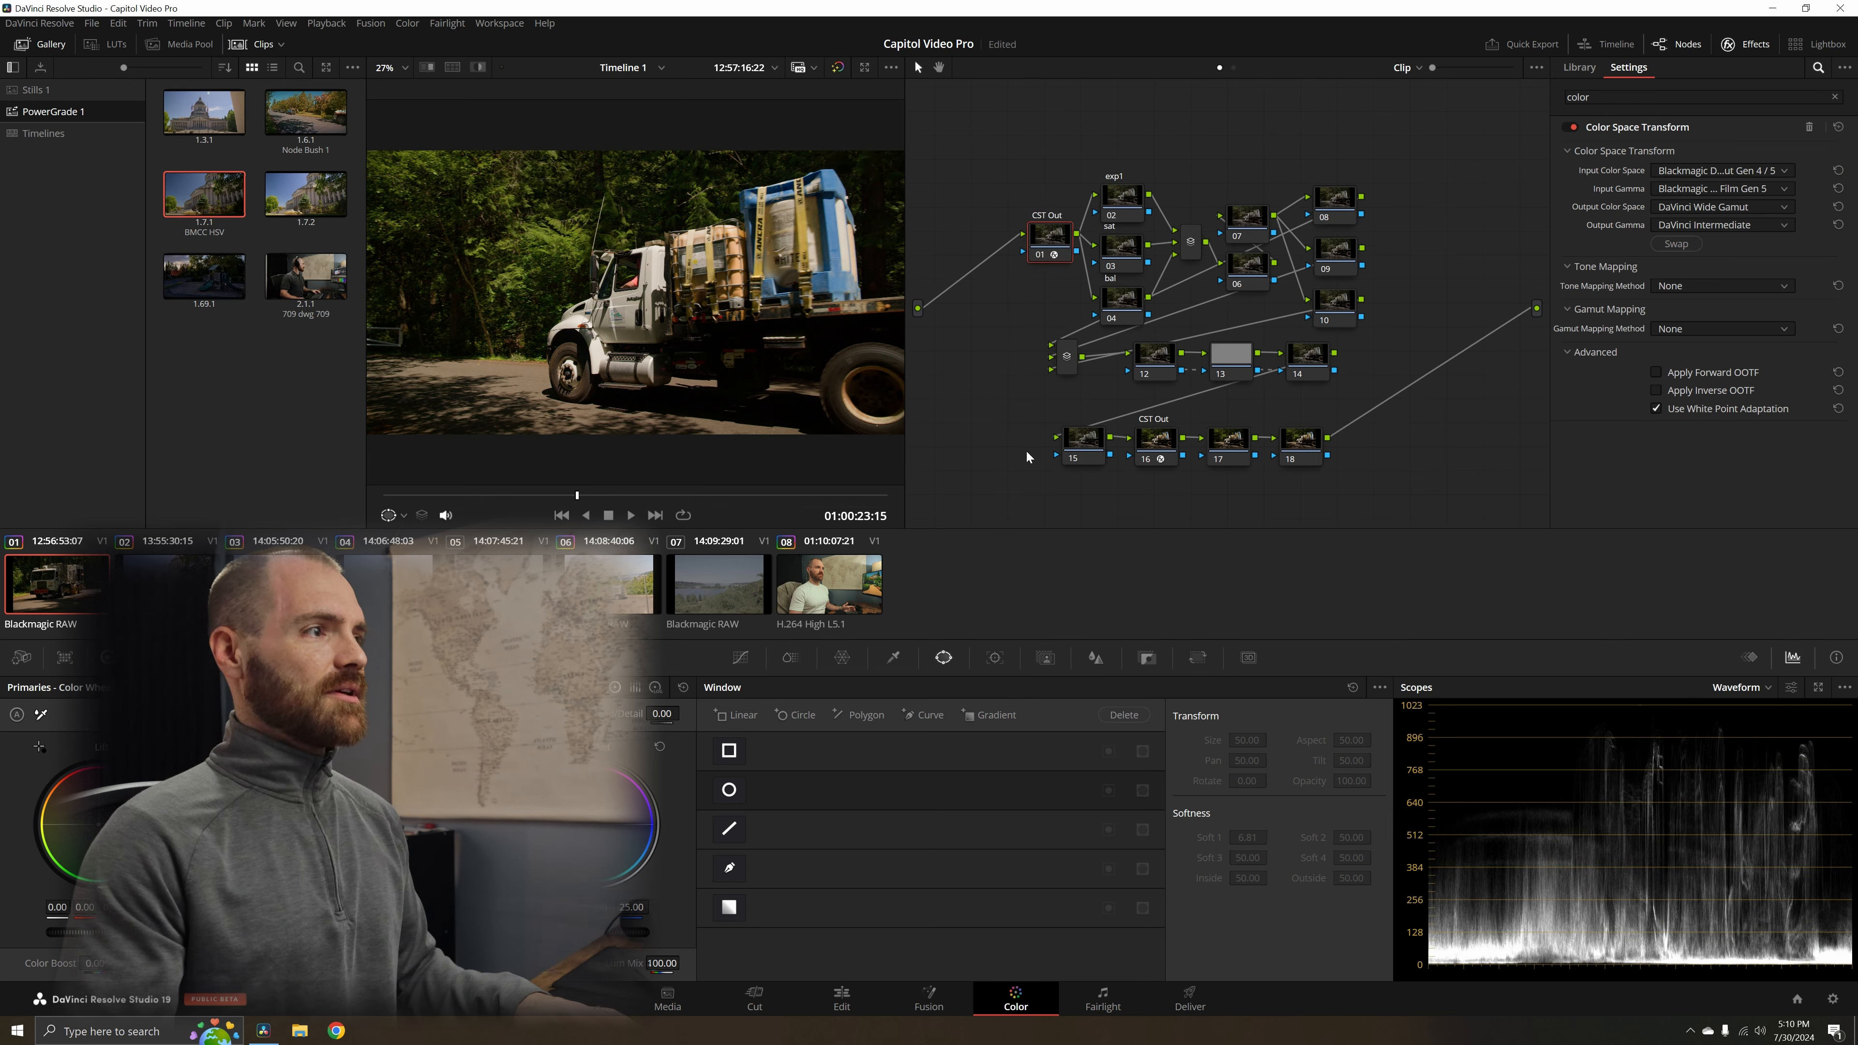